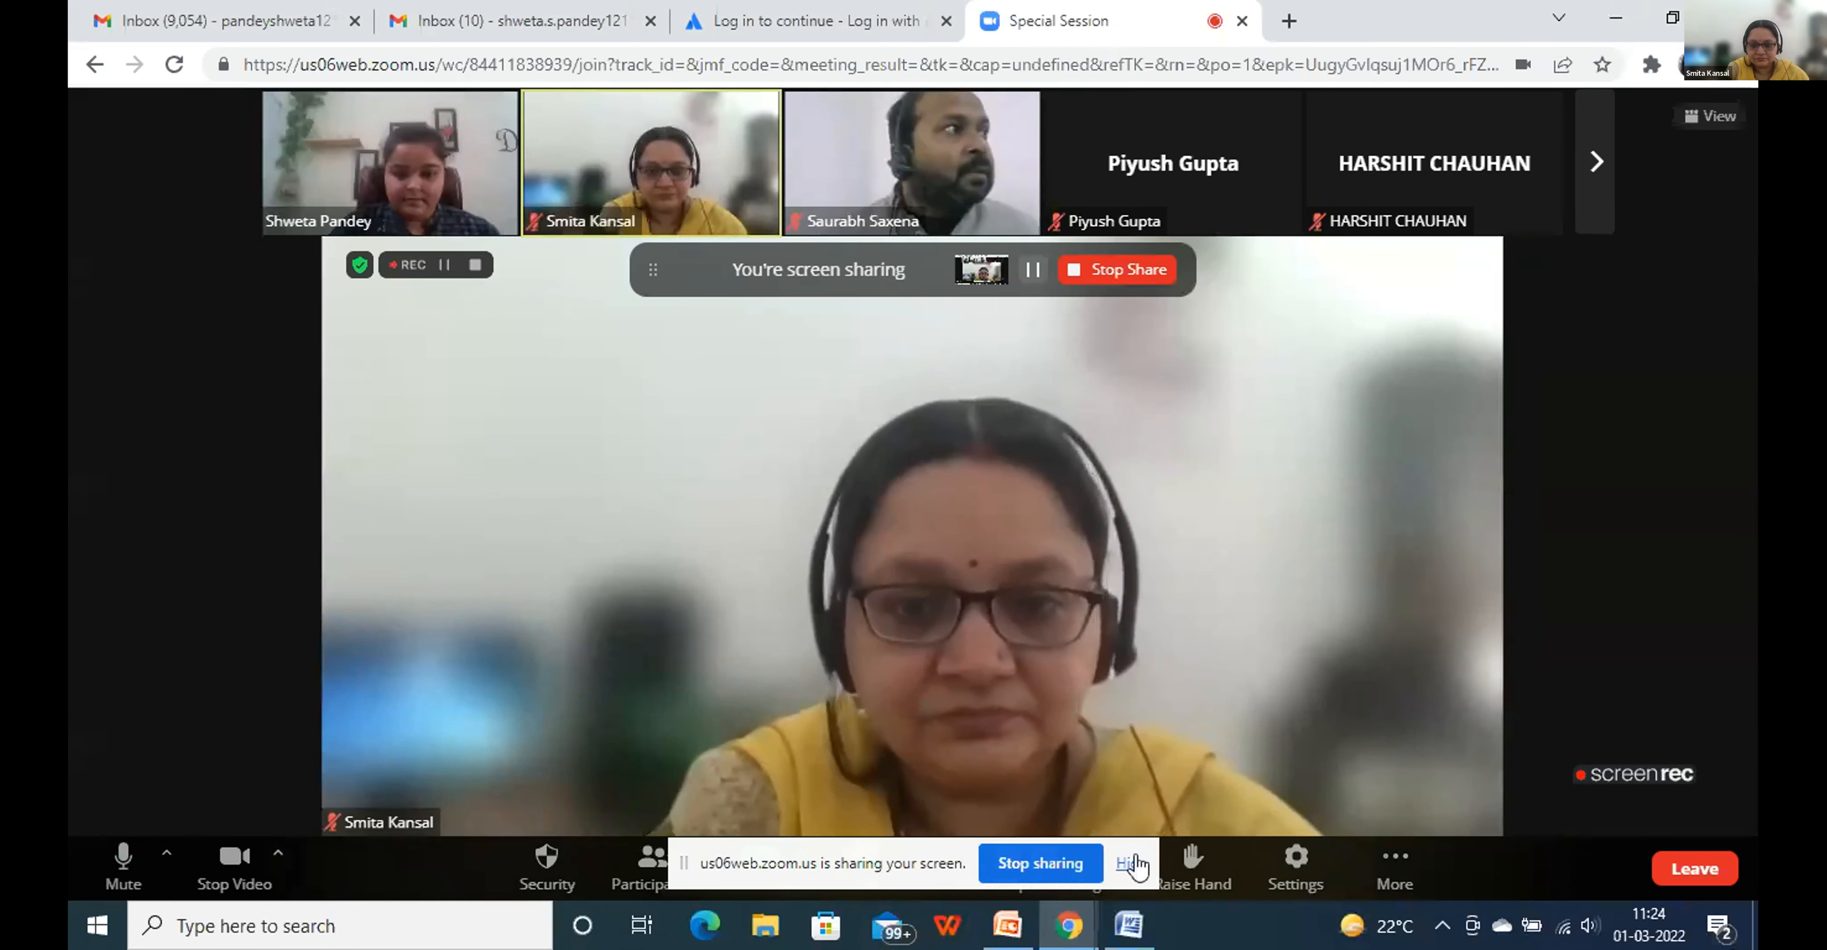
Hide the screen-sharing notice and send the Atlassian account login link to everyone in the Zoom meeting chat
click(1130, 863)
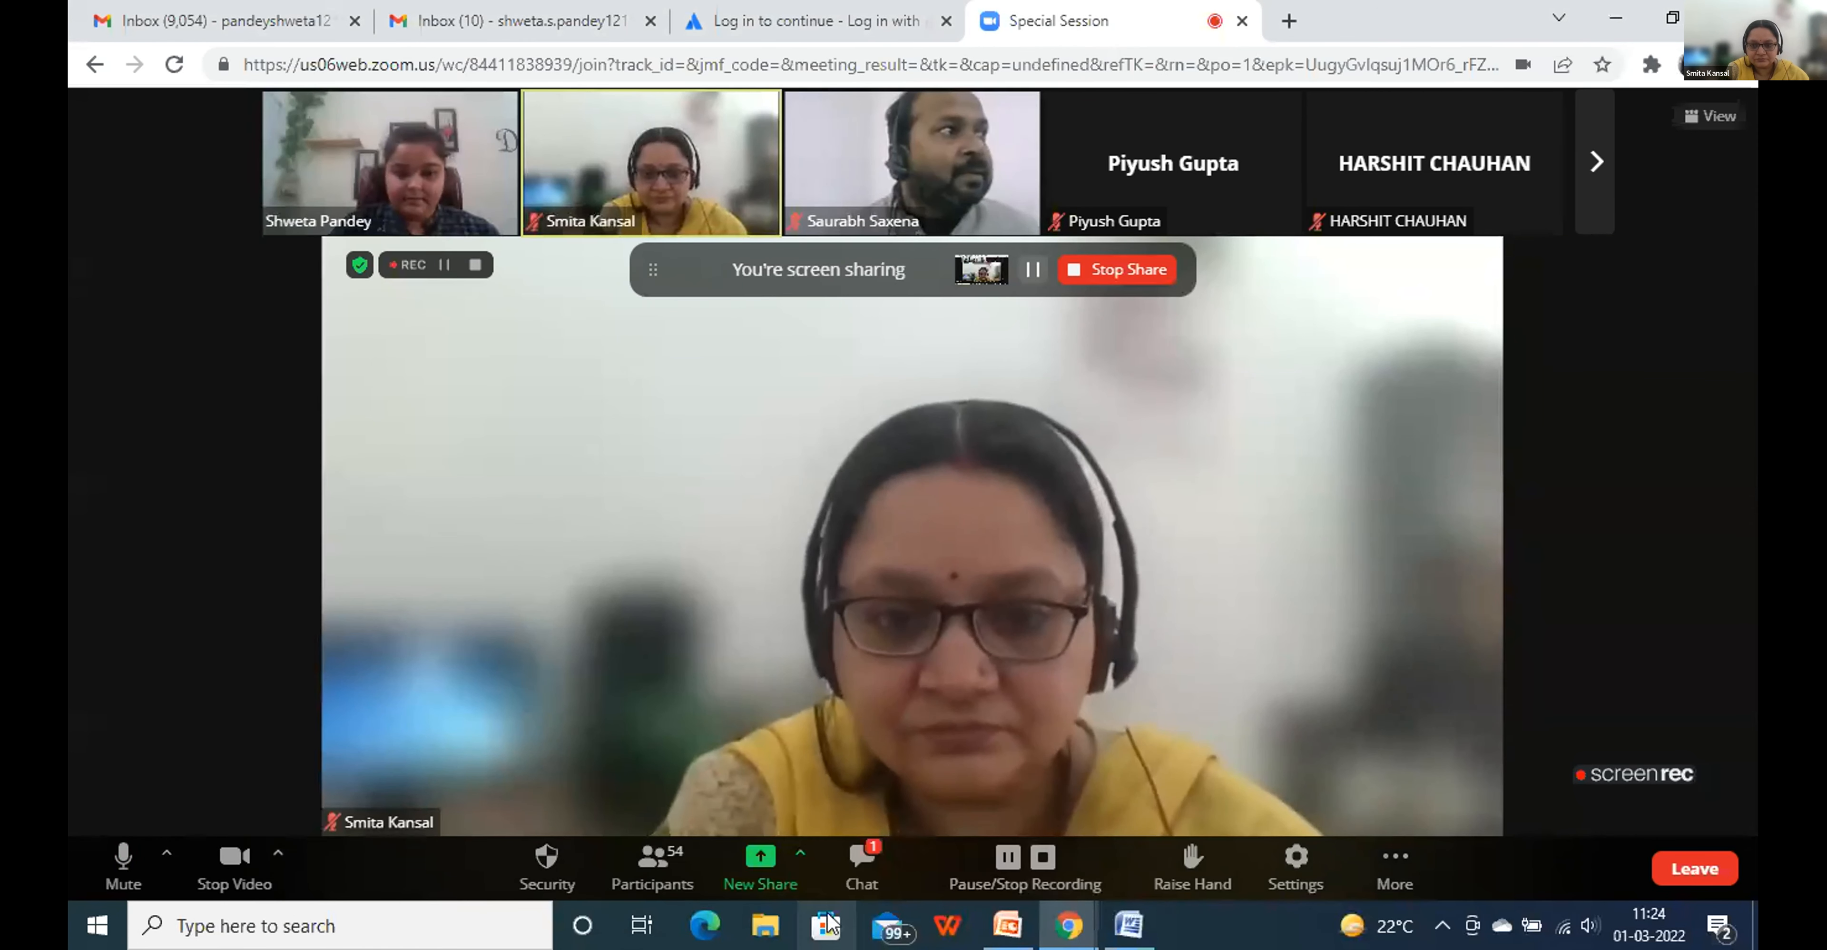
click(860, 868)
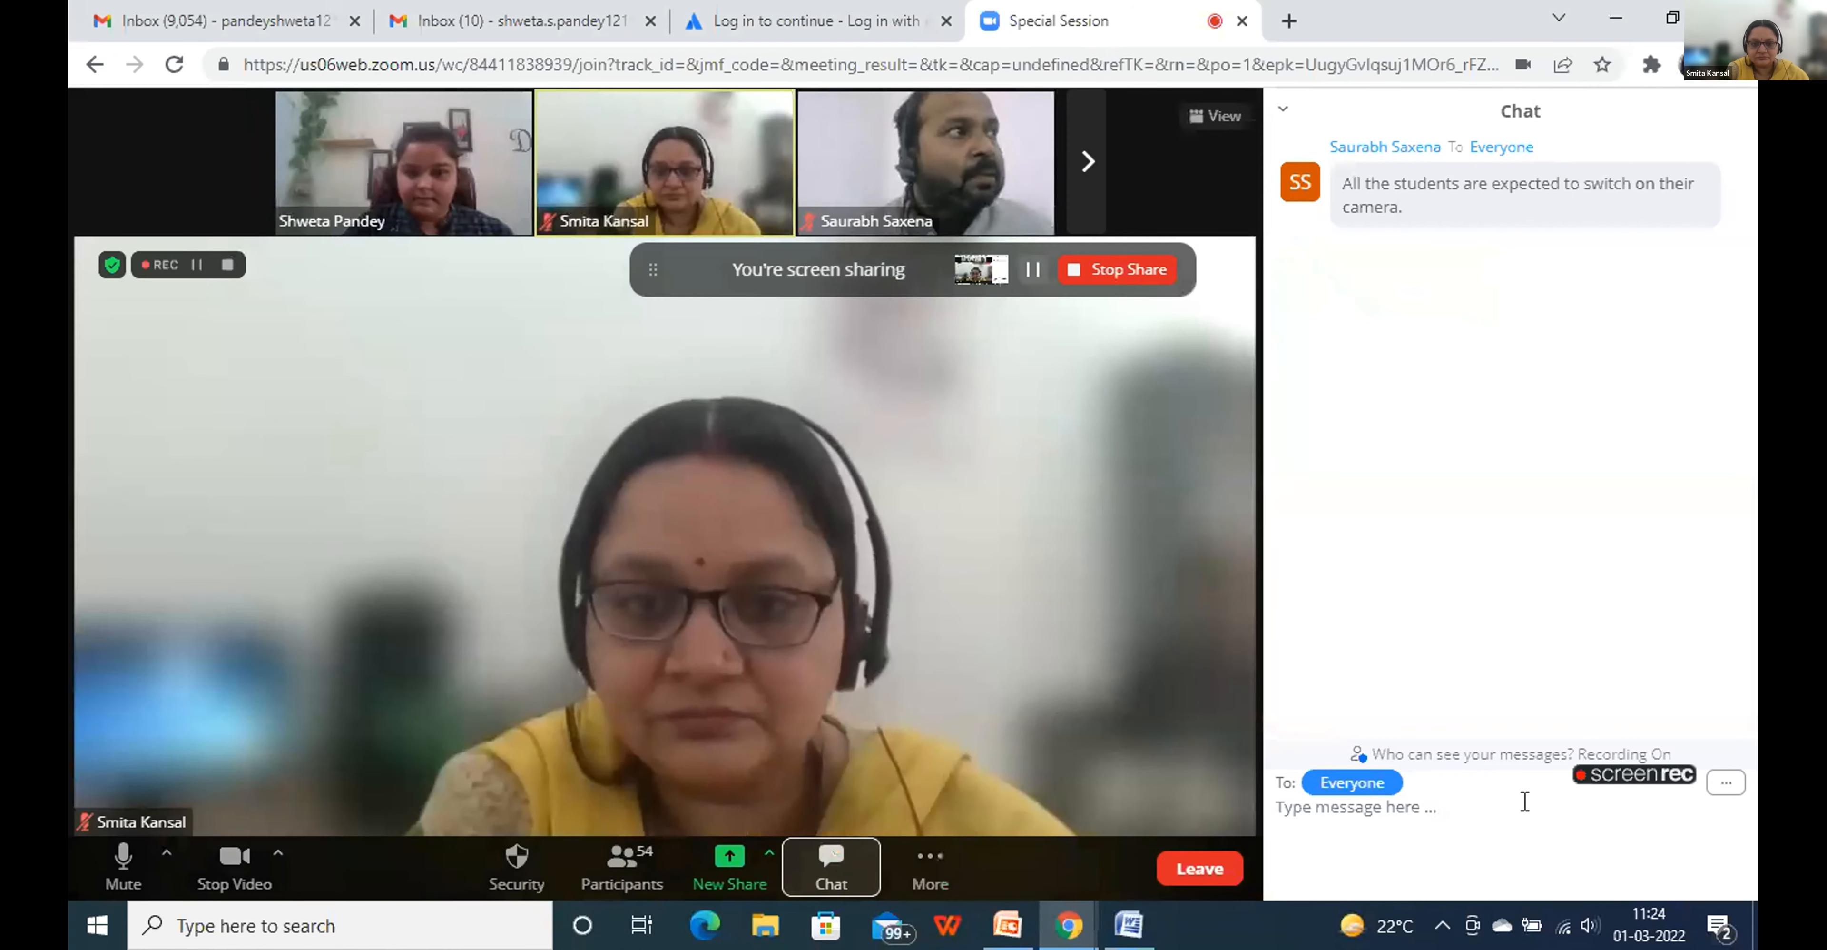
click(1411, 809)
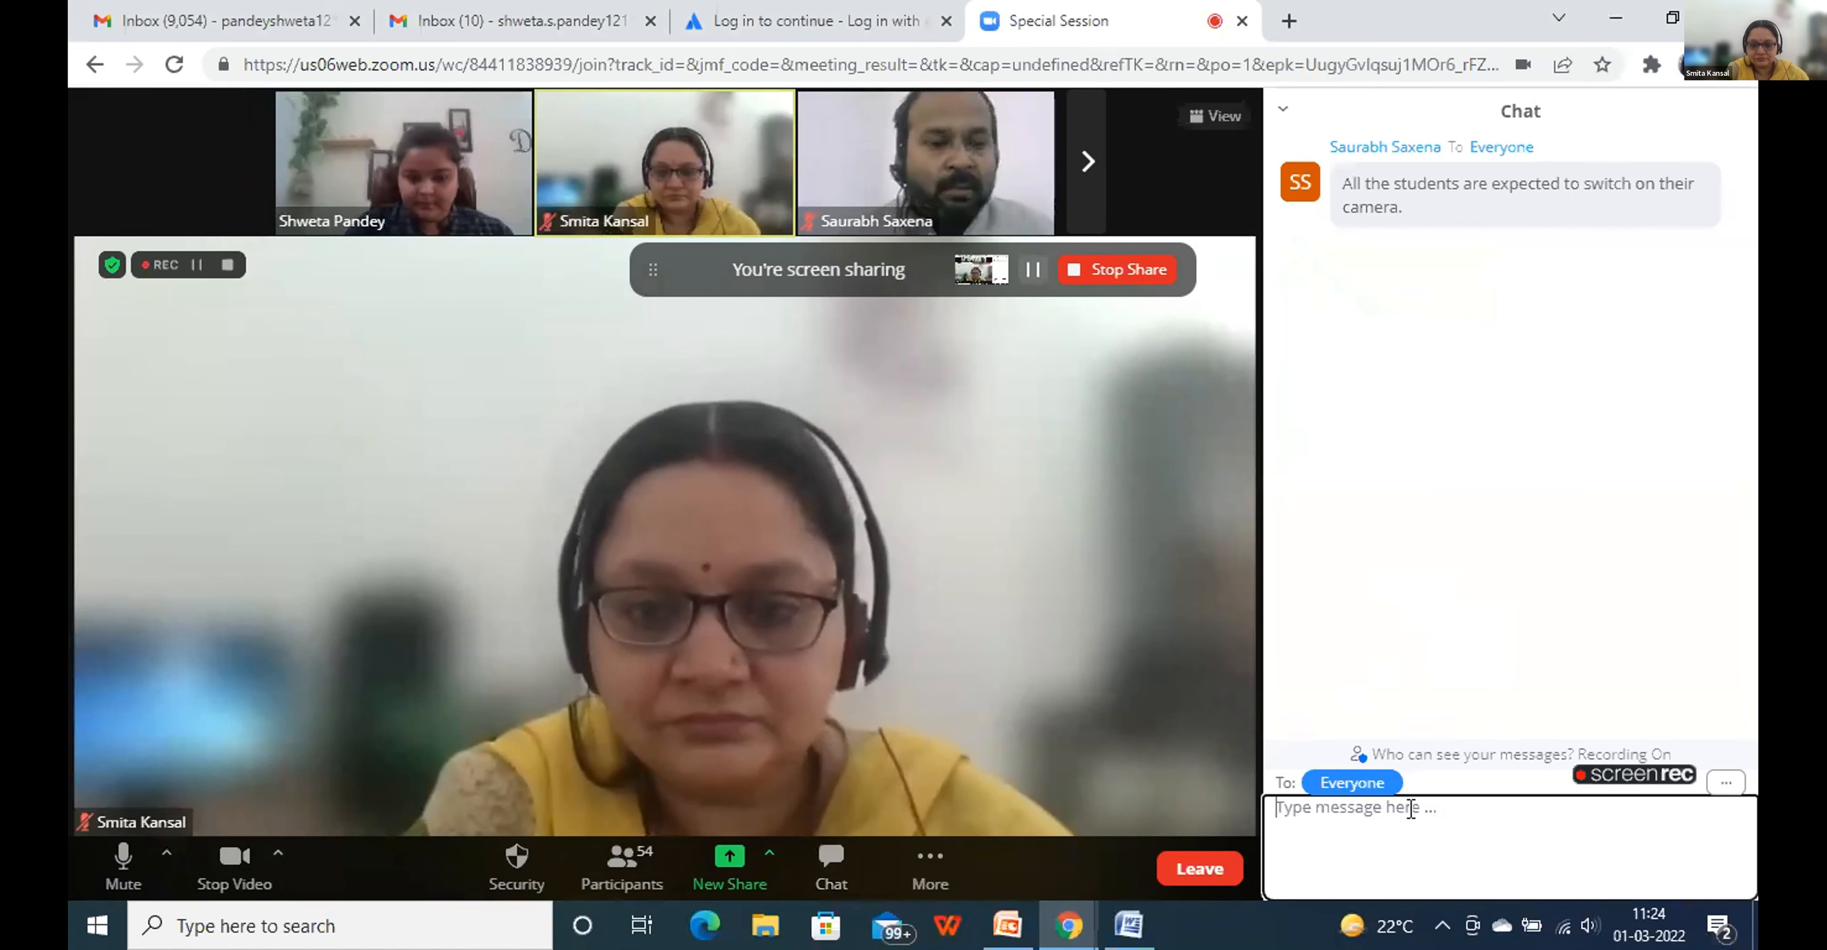
text(https://id.atlassian.com/login/select-account?continue=https%3A%2F%2Fstart.atlassian.com%2F&application=start)
key(Return)
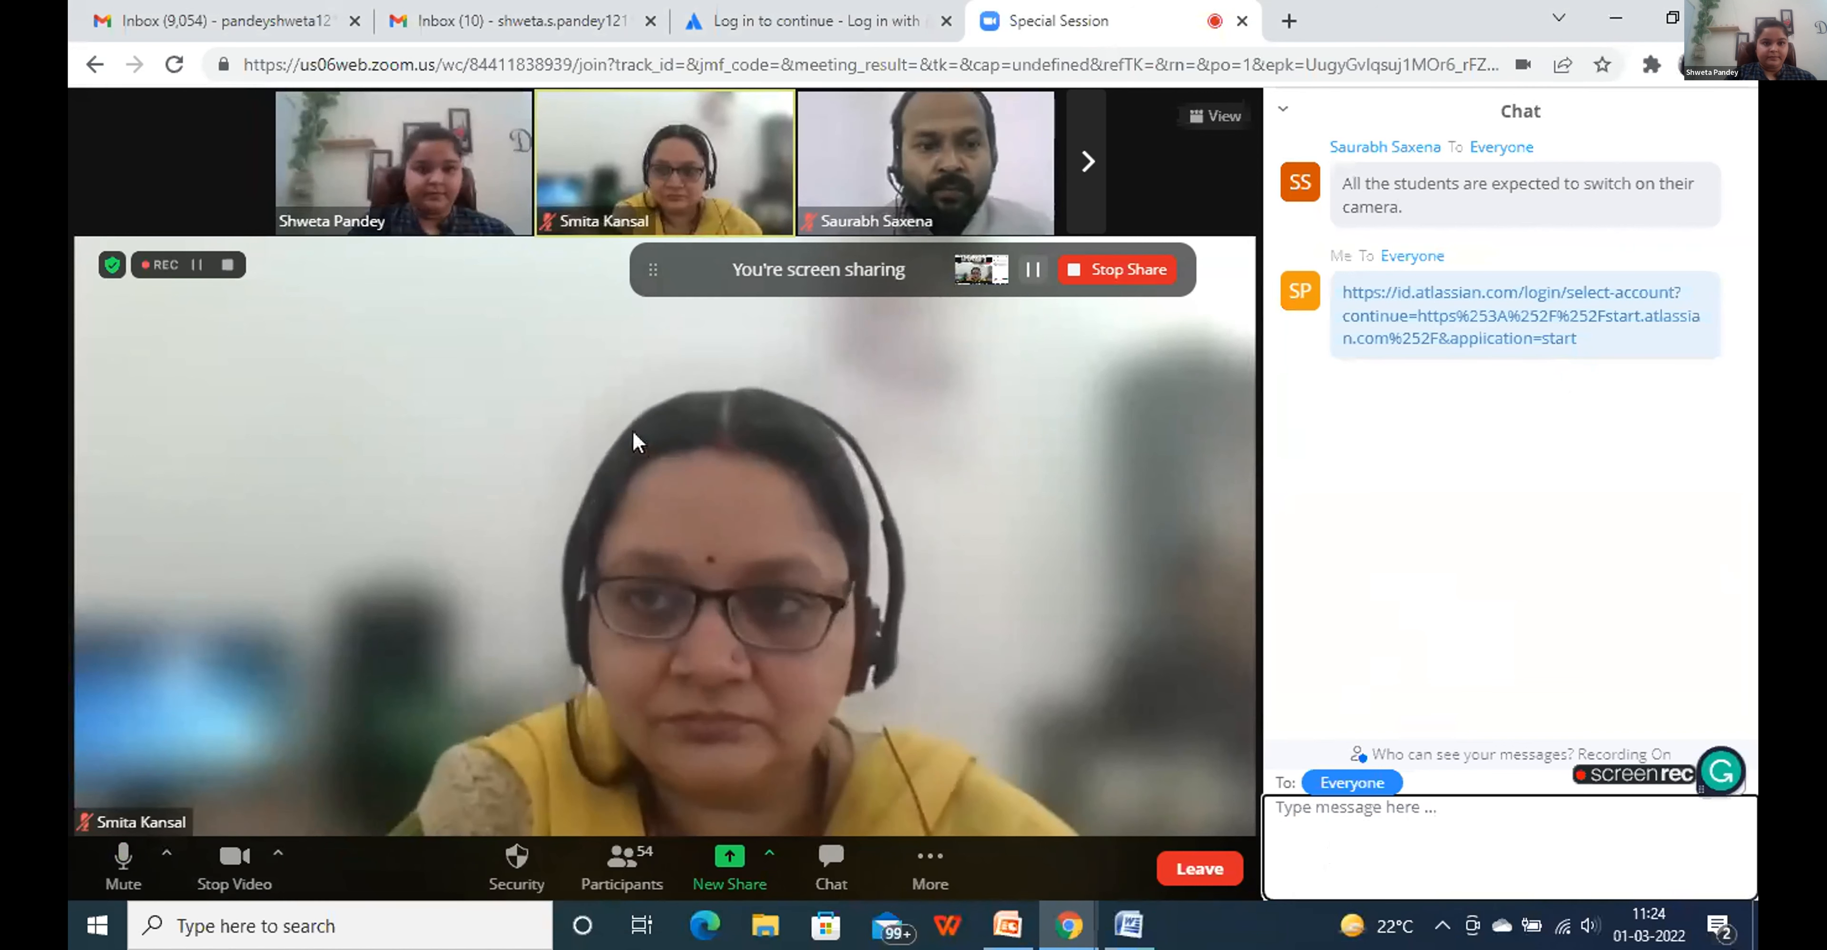
Switch to the Atlassian login page and log in through Google with the third listed account
click(822, 16)
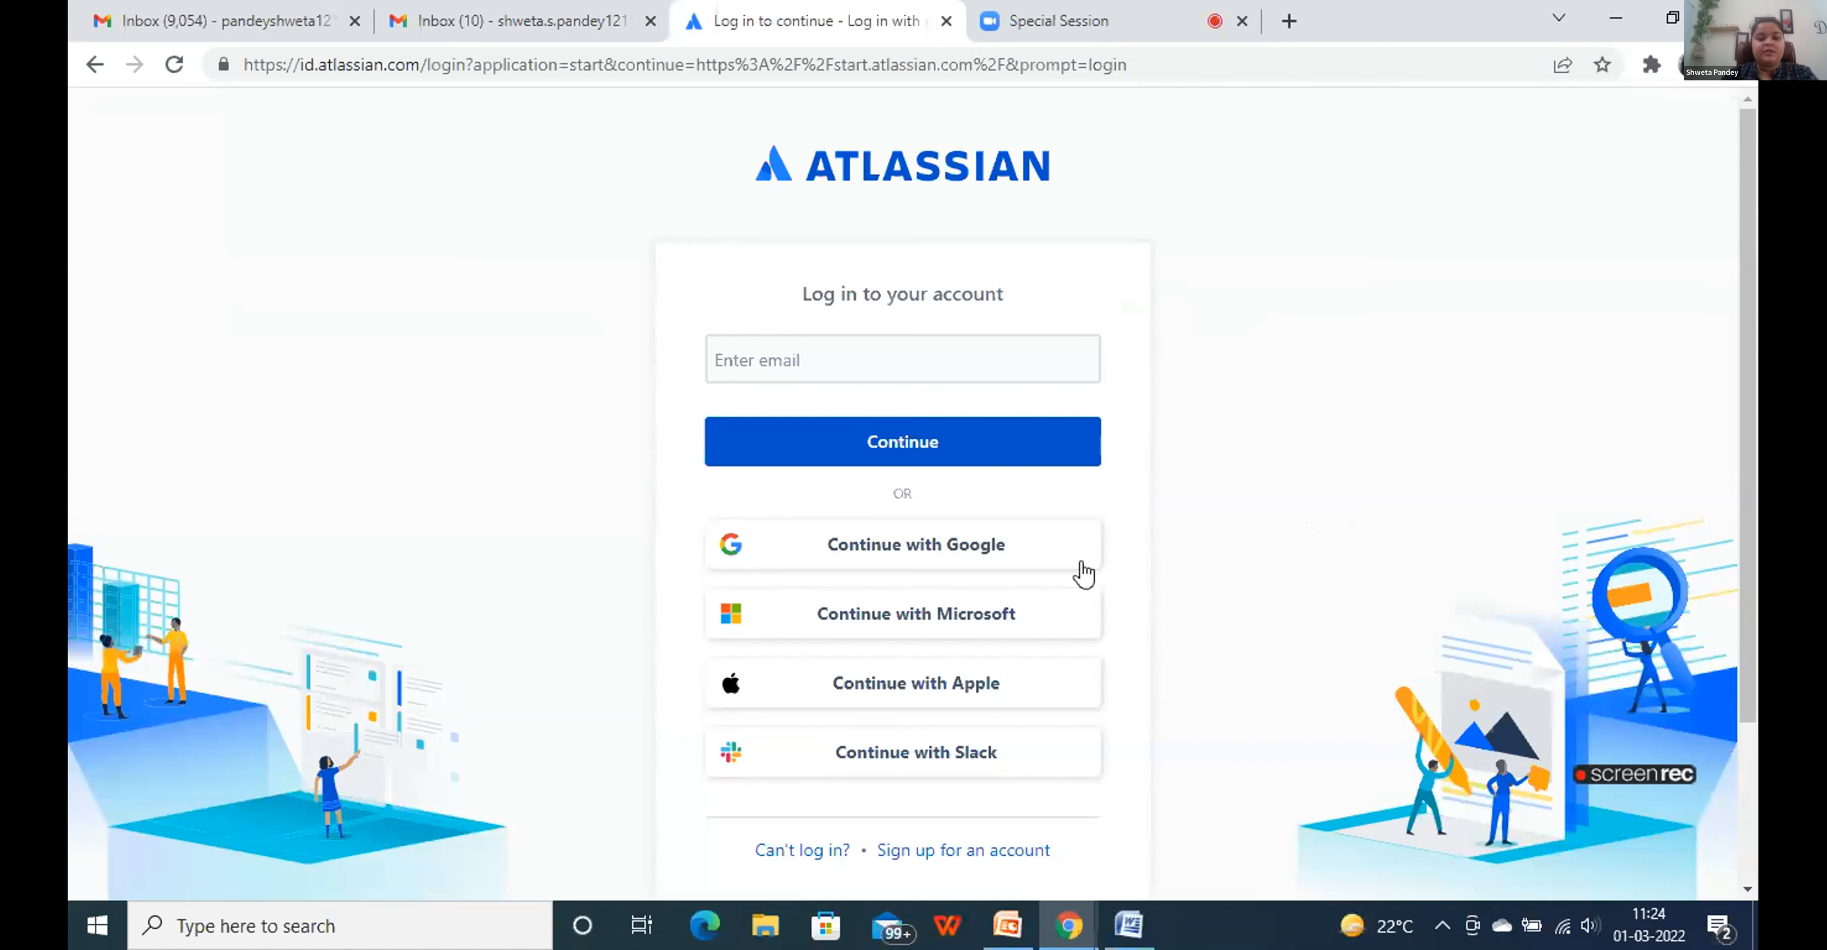
click(1006, 568)
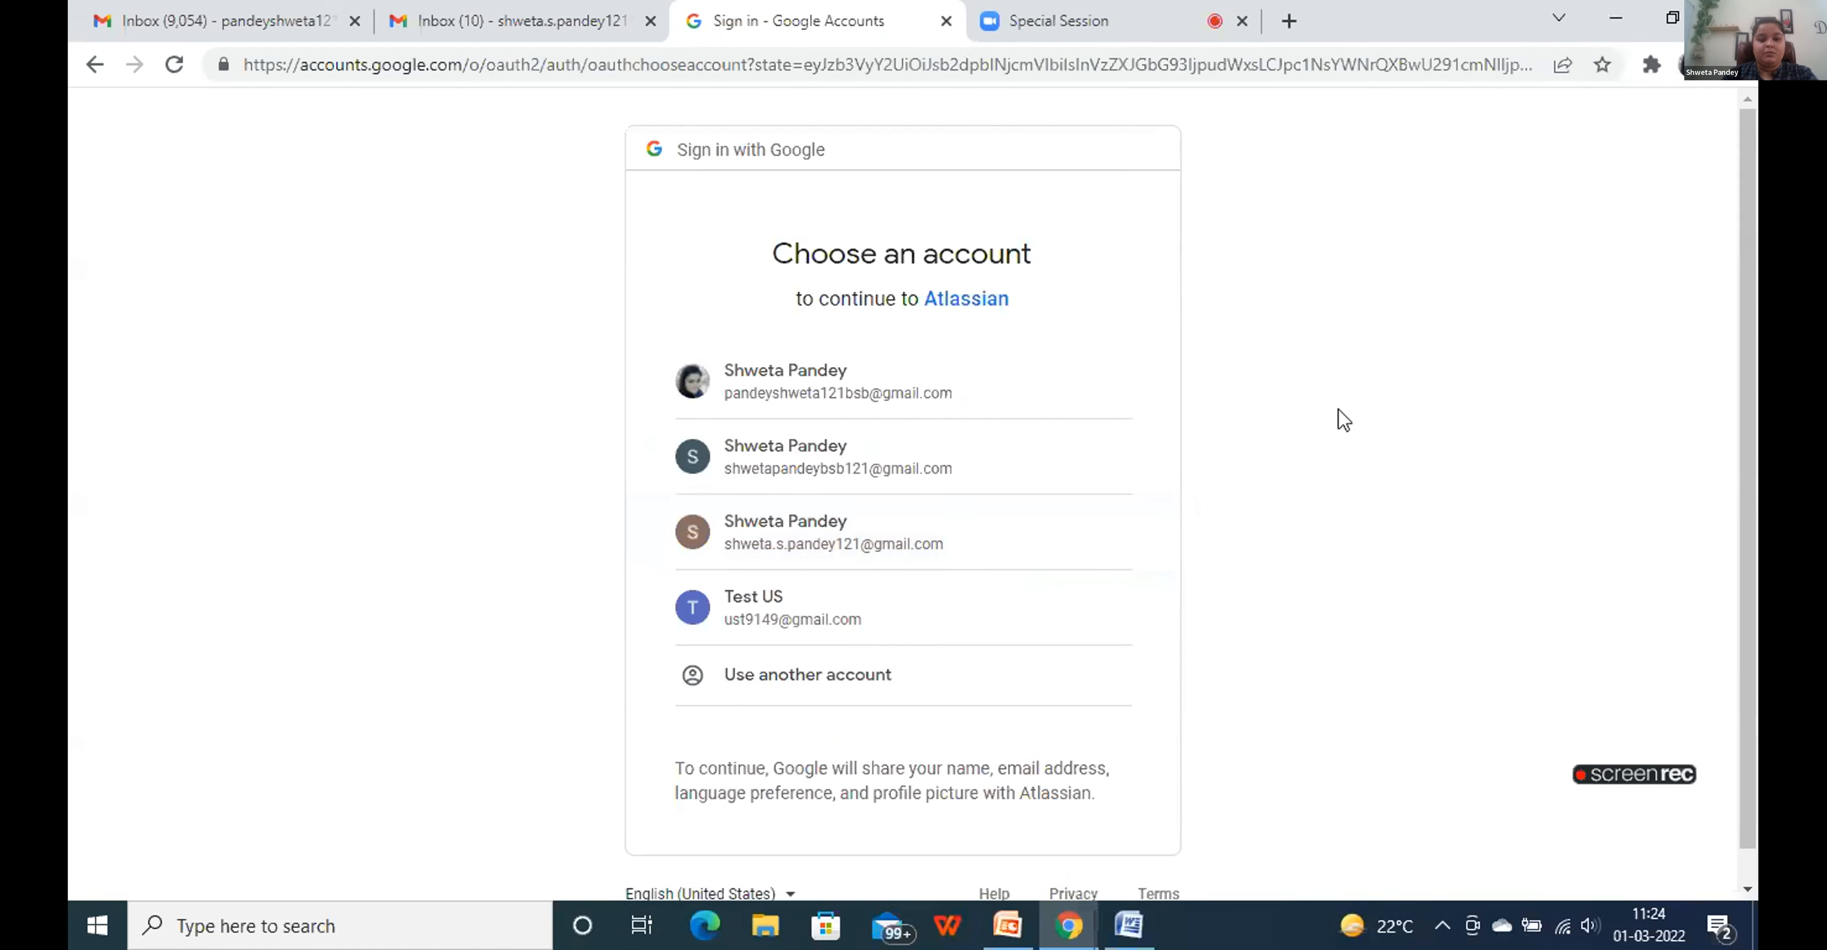
click(902, 568)
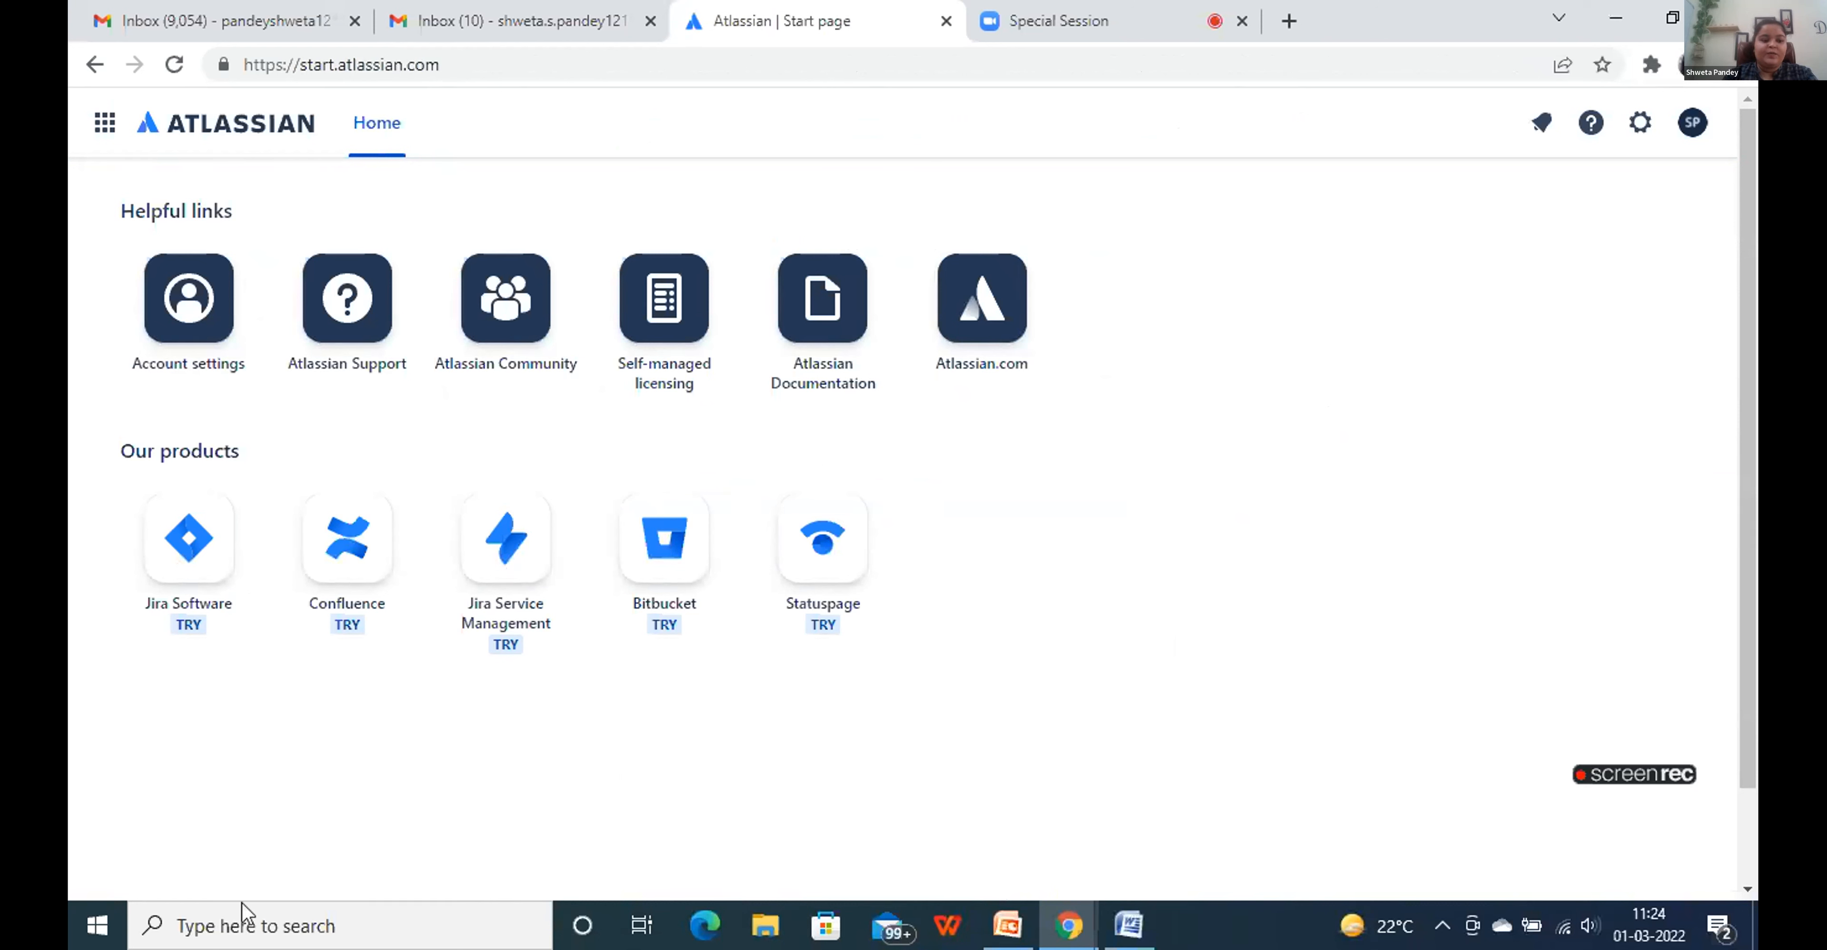
Sign up for the free Jira Software Cloud Premium trial with the site name spande123 and agree to the terms
click(188, 538)
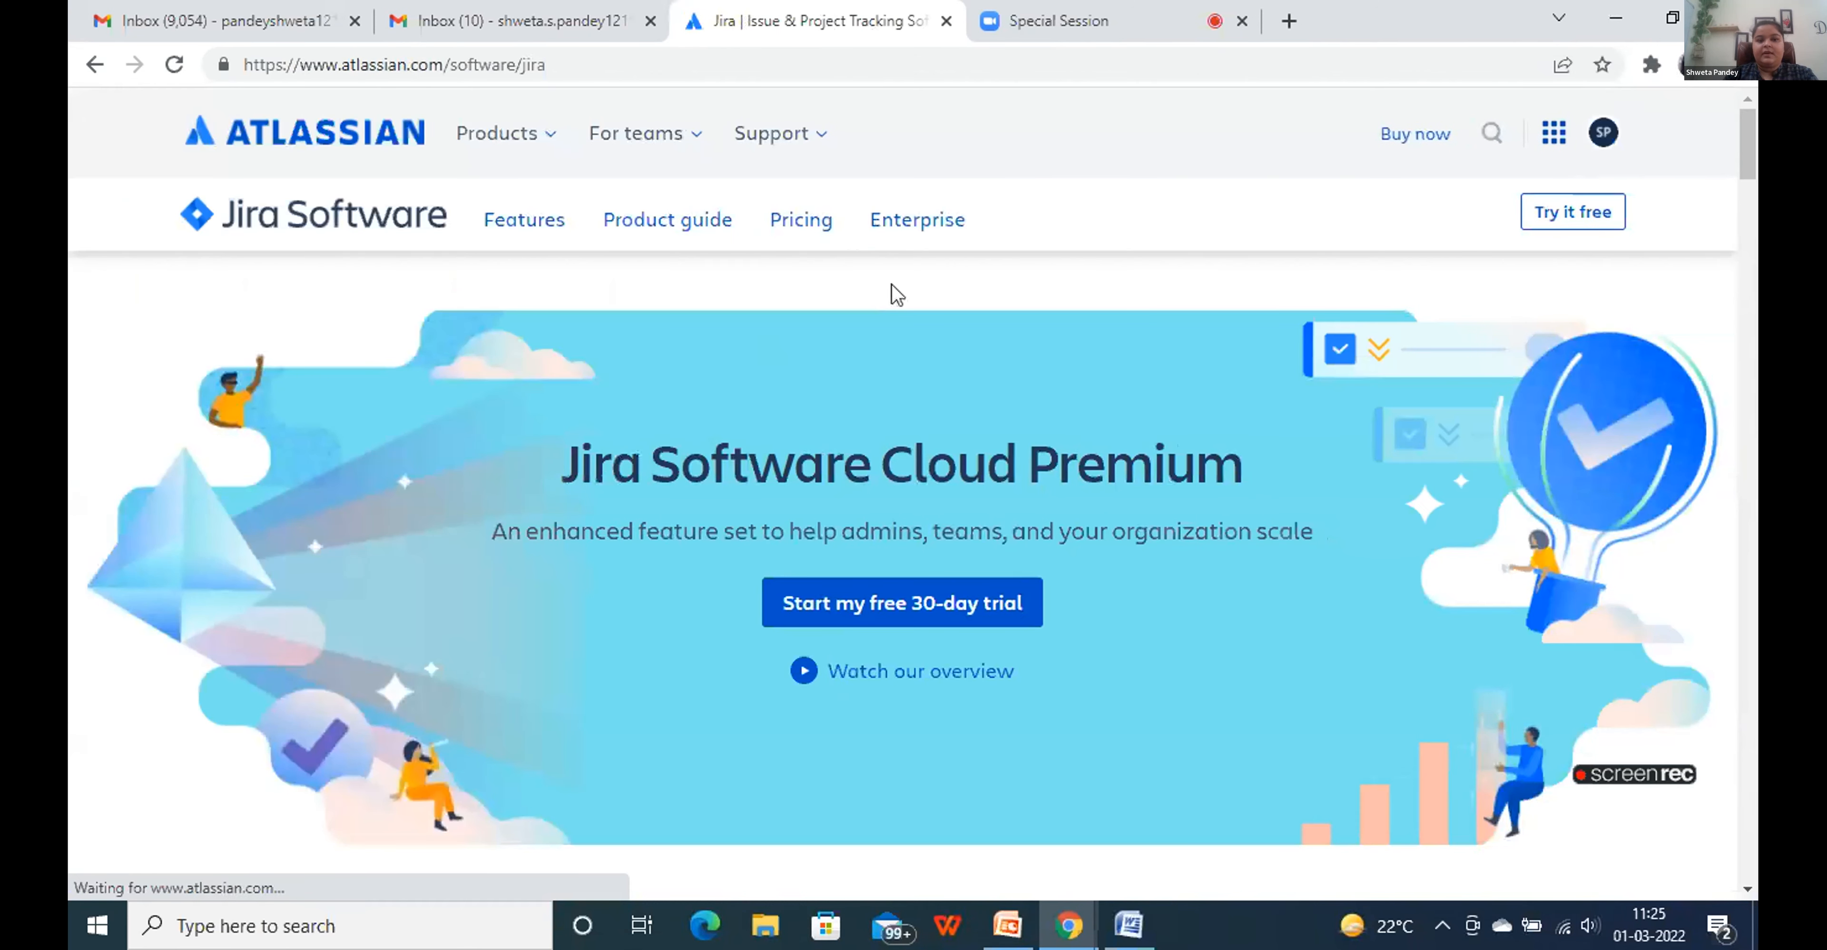
click(1539, 220)
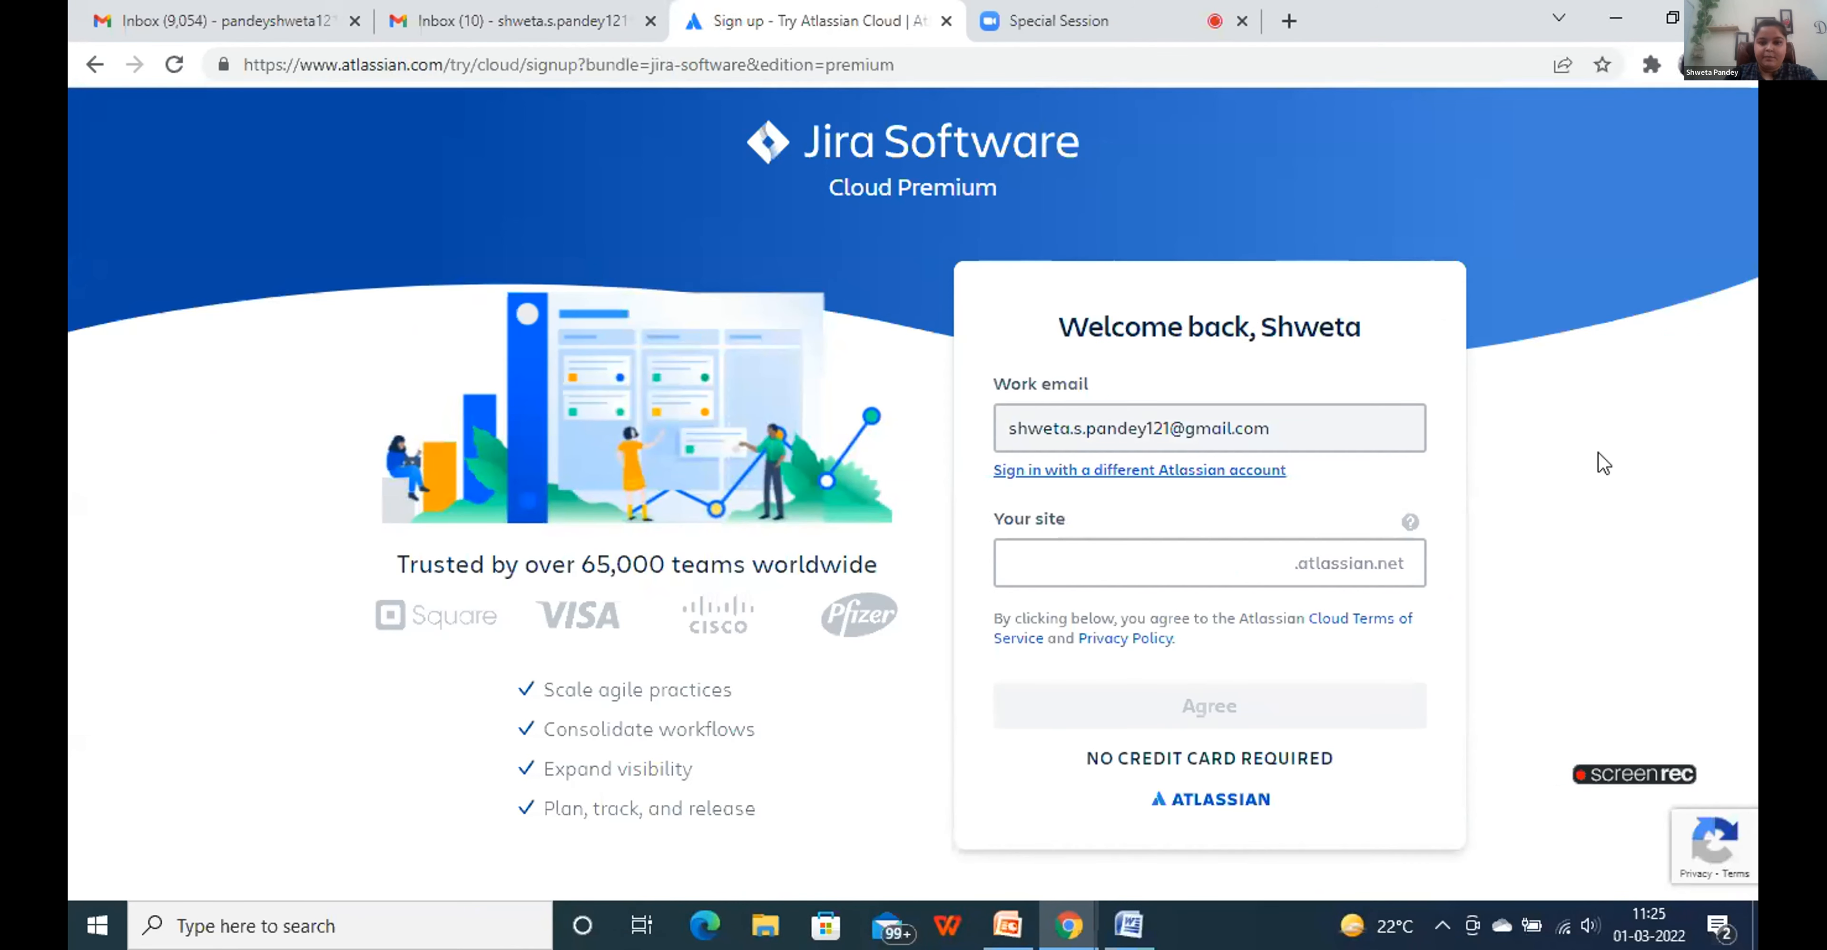
click(1161, 556)
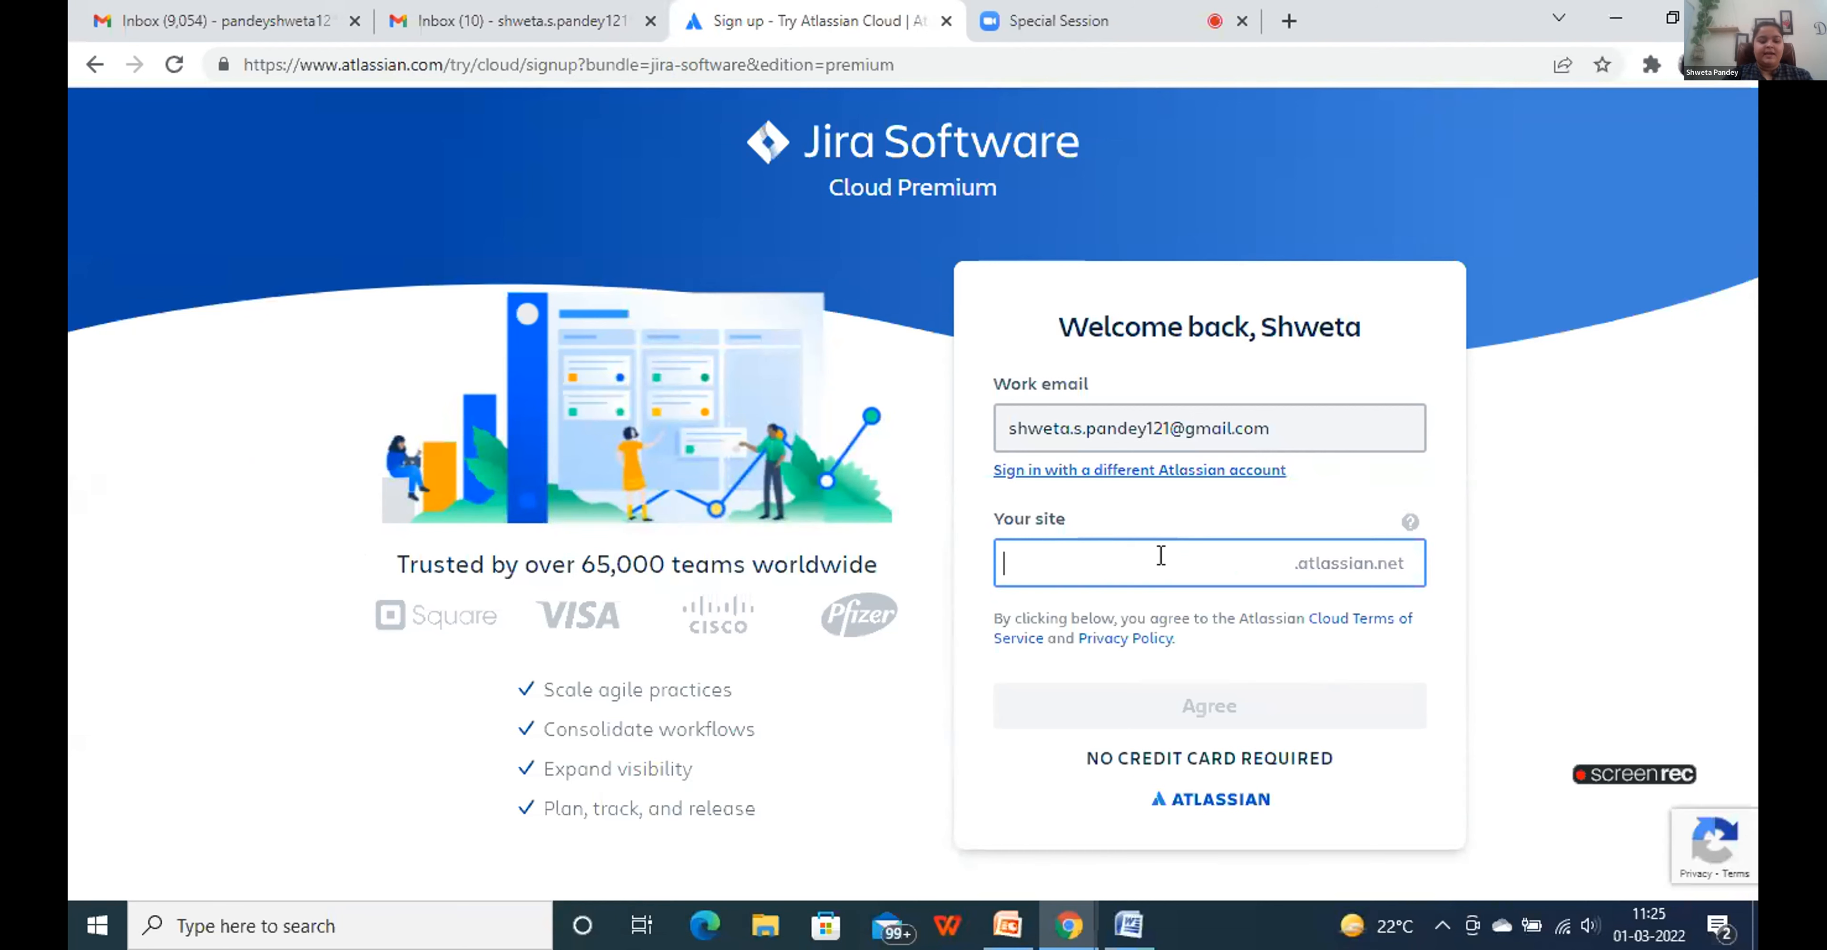
text(spande)
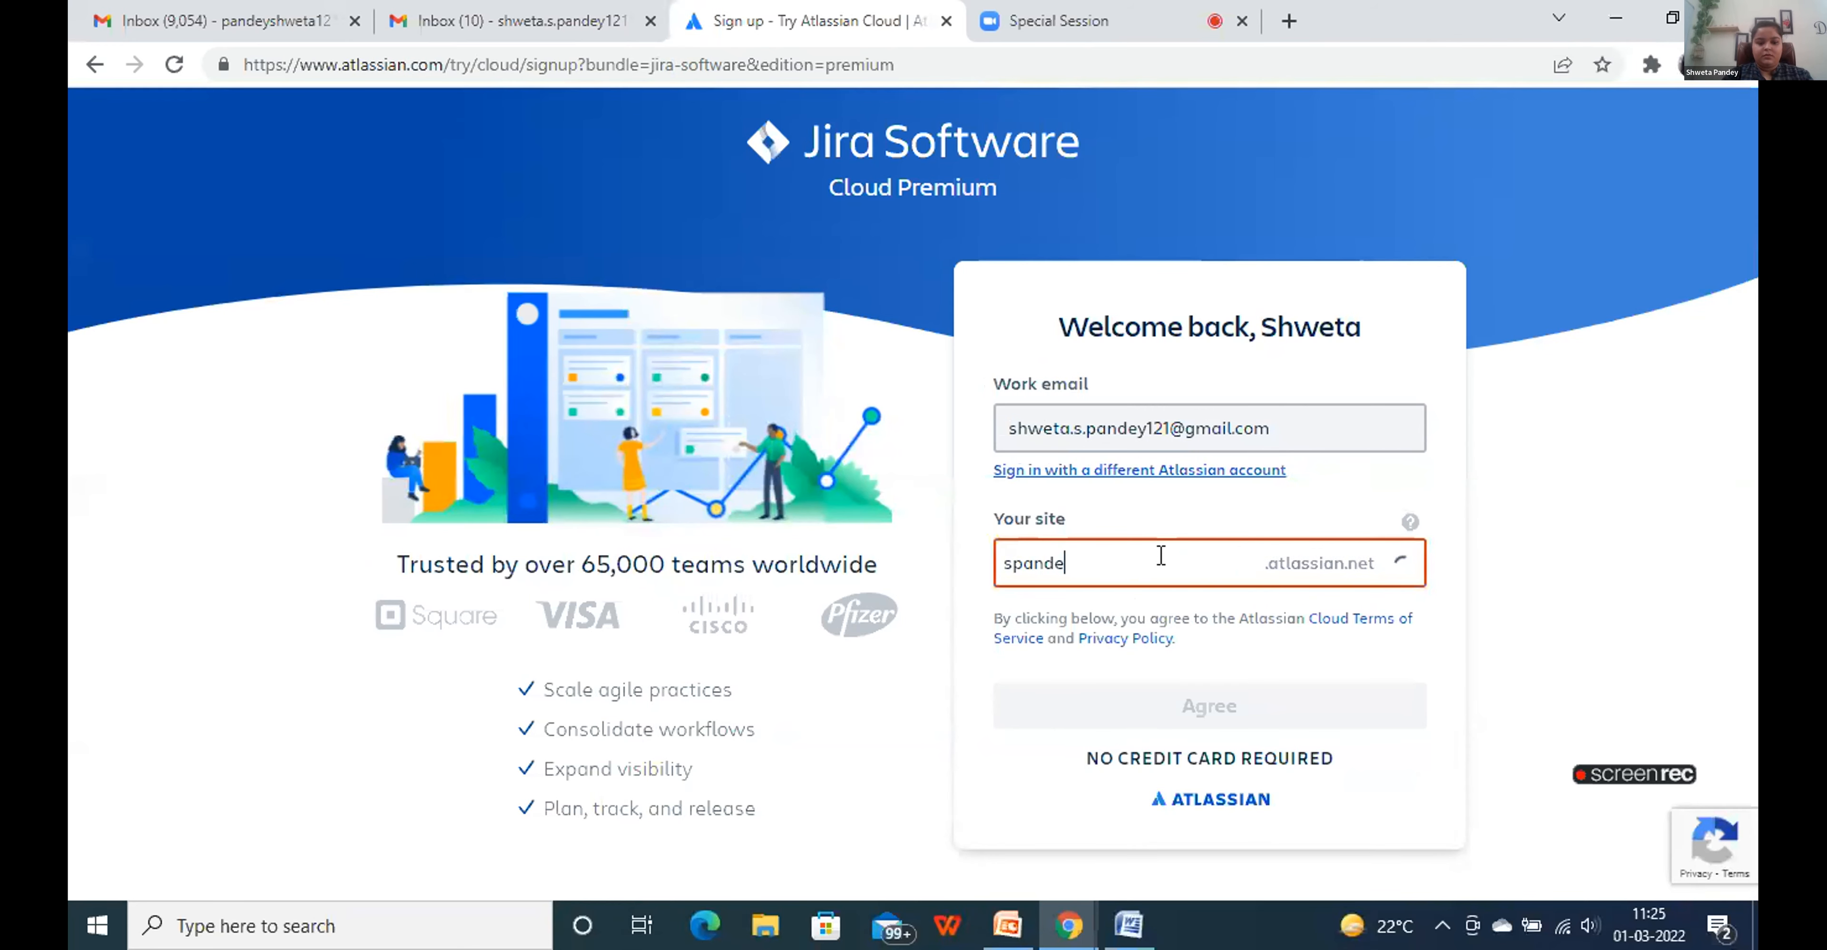
text(123)
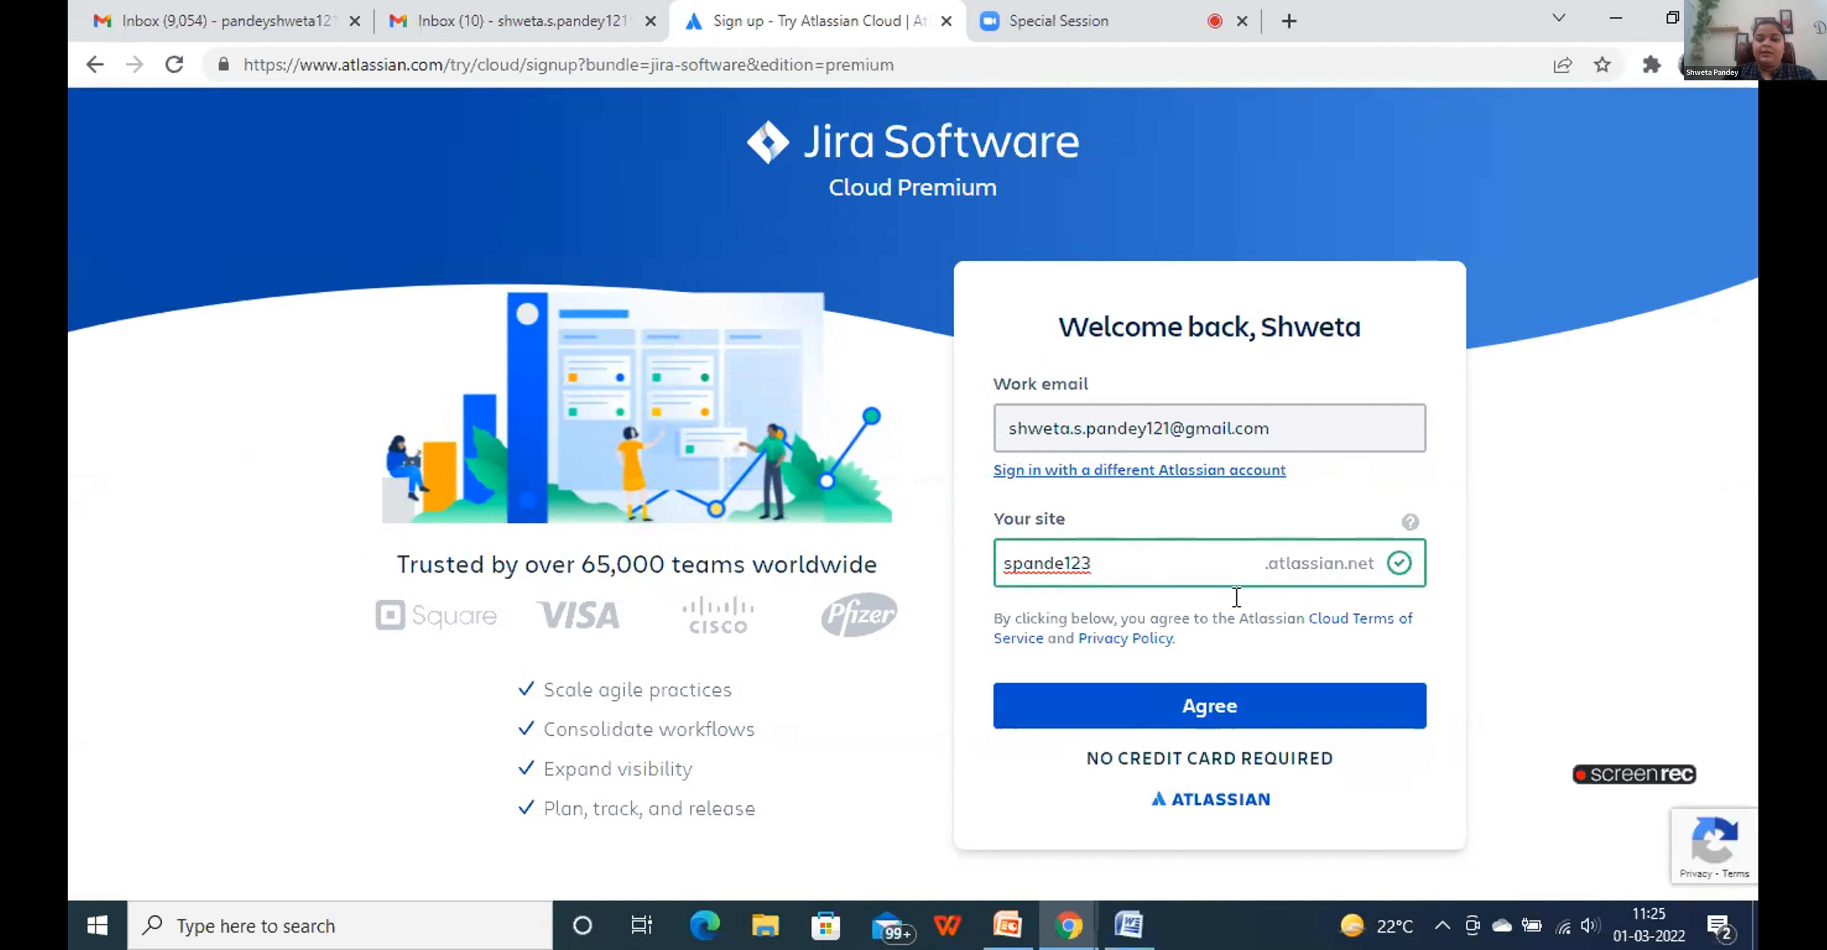
click(1275, 718)
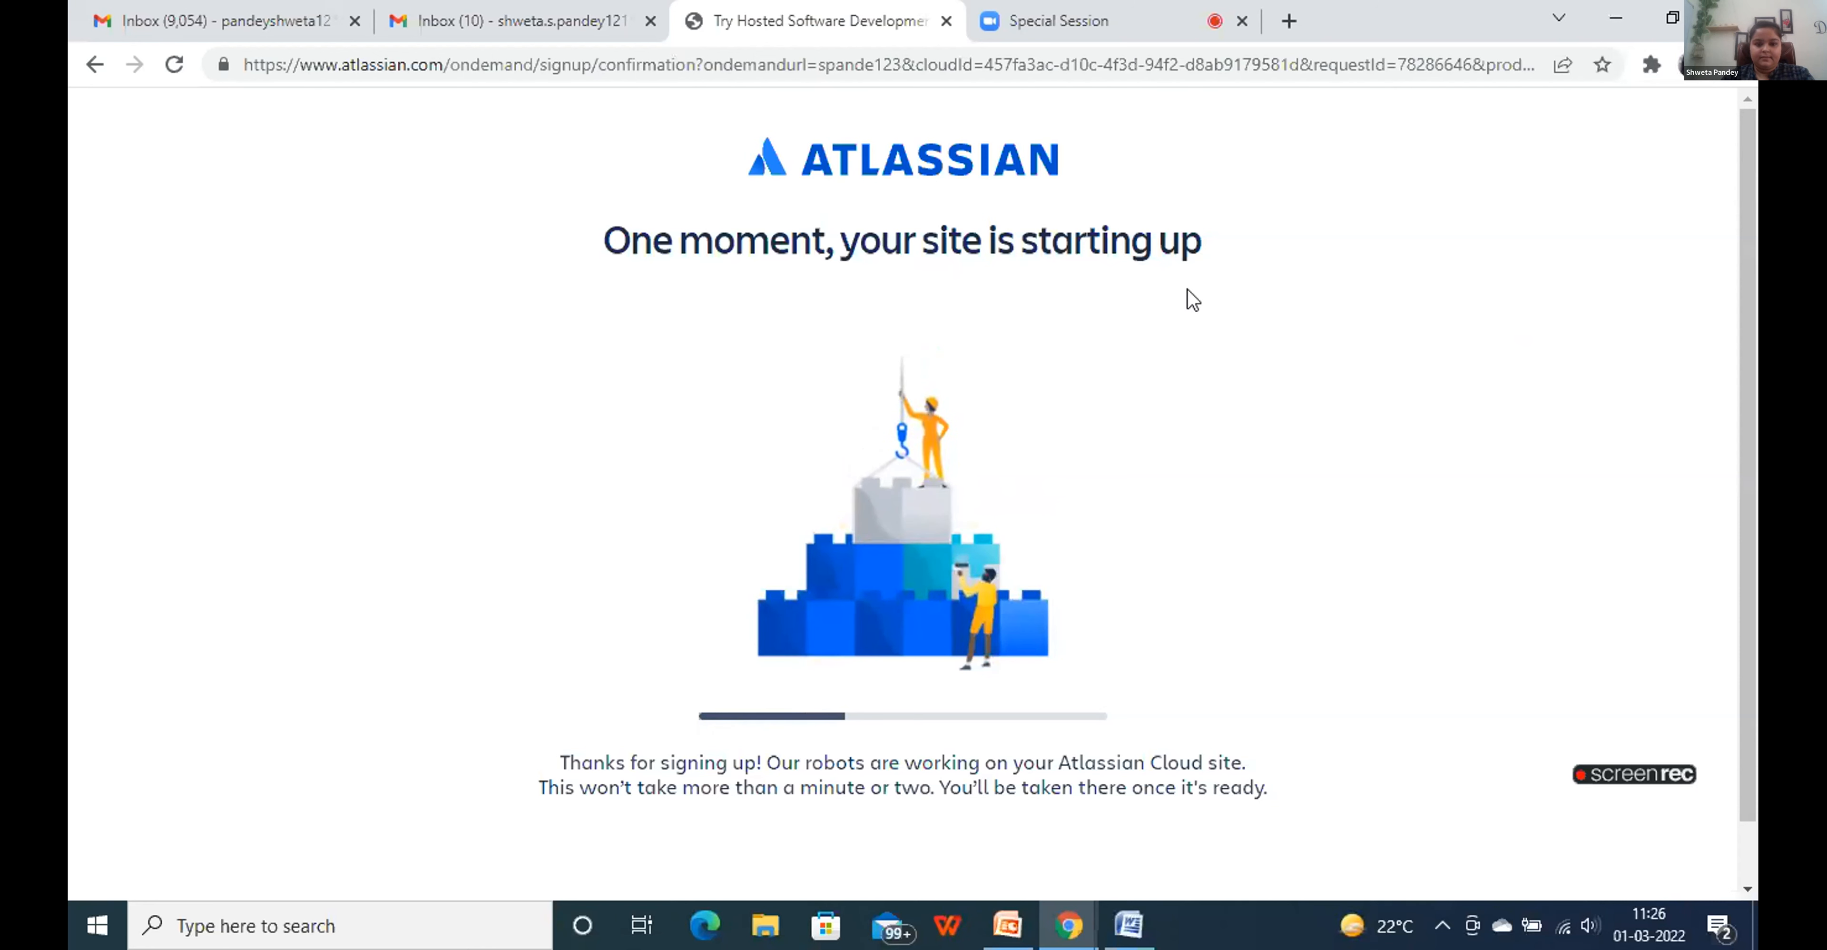
click(1086, 16)
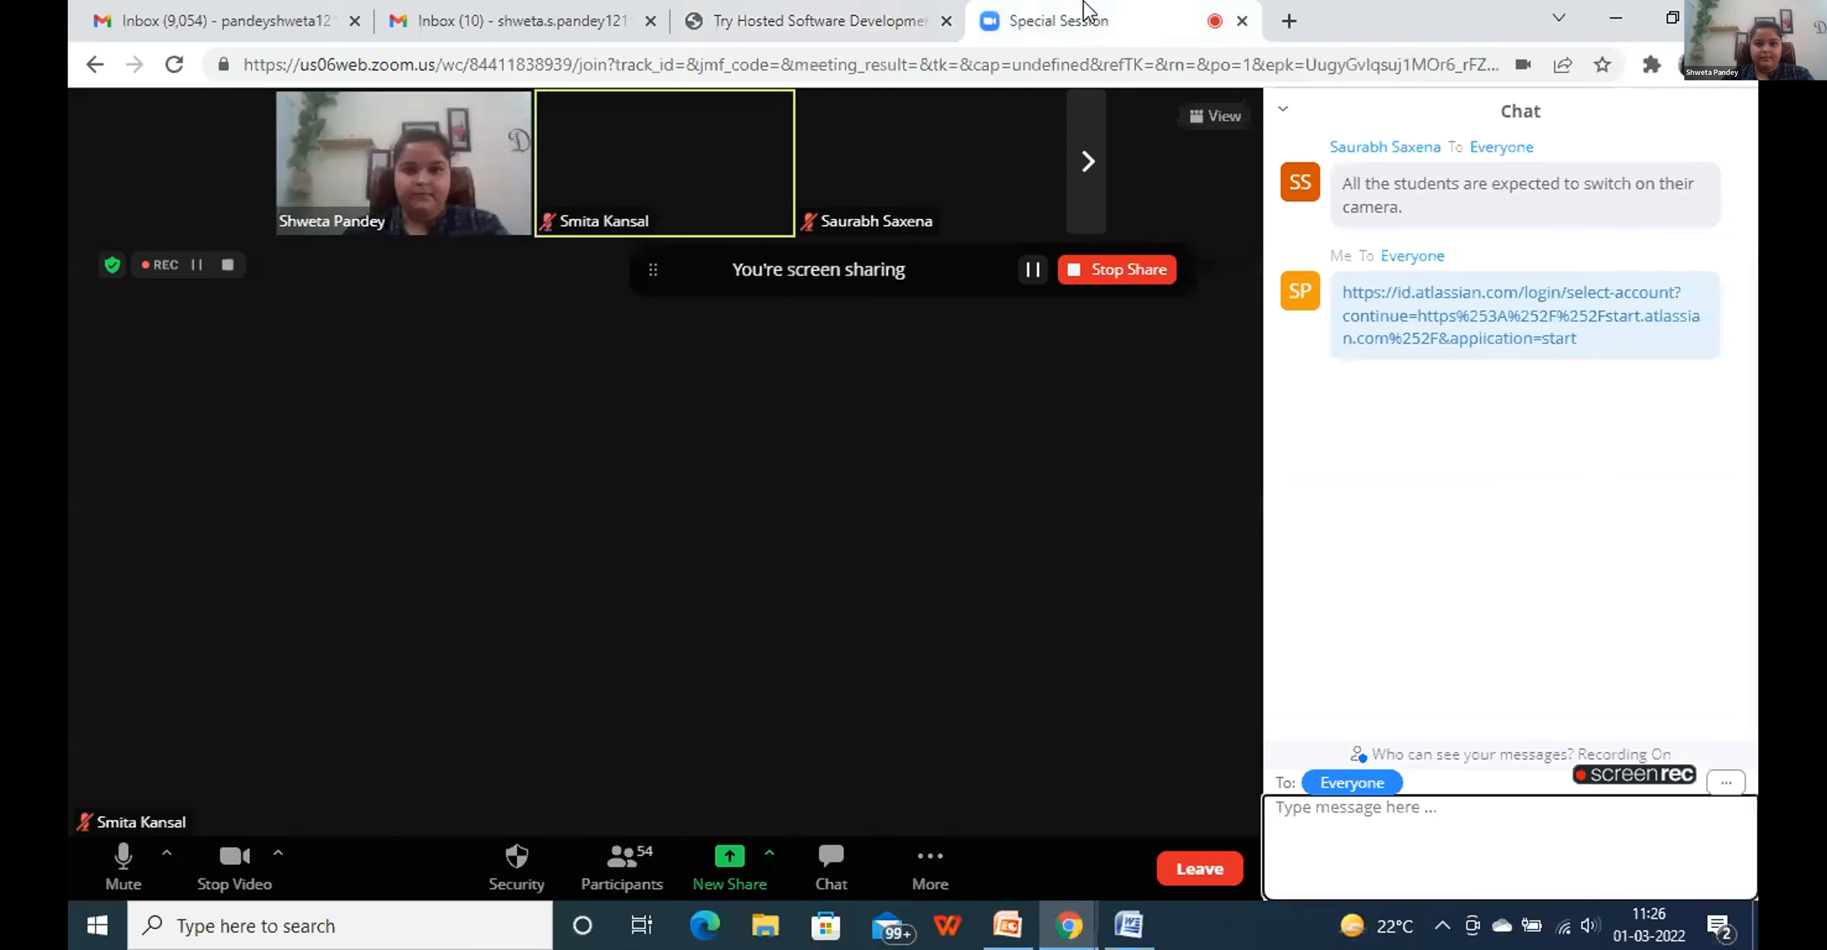
click(816, 18)
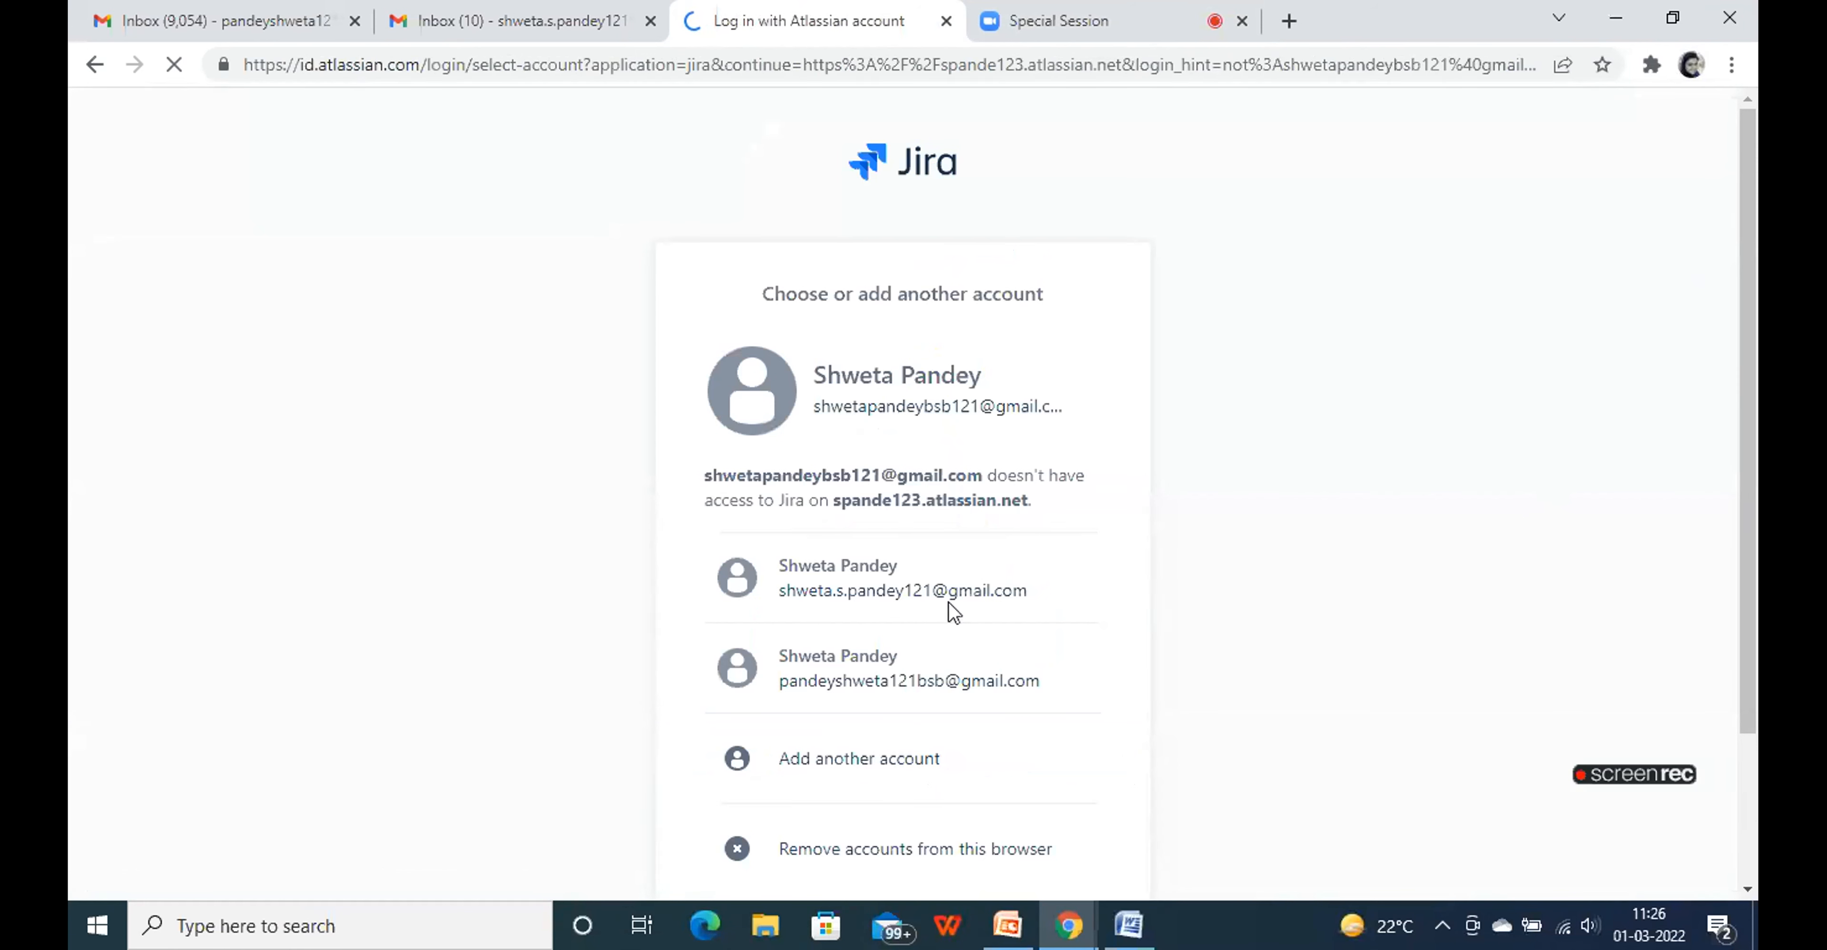
Enter the new Jira site with the account used for the sign-up, skipping the tool connections and teammate invitations
click(868, 576)
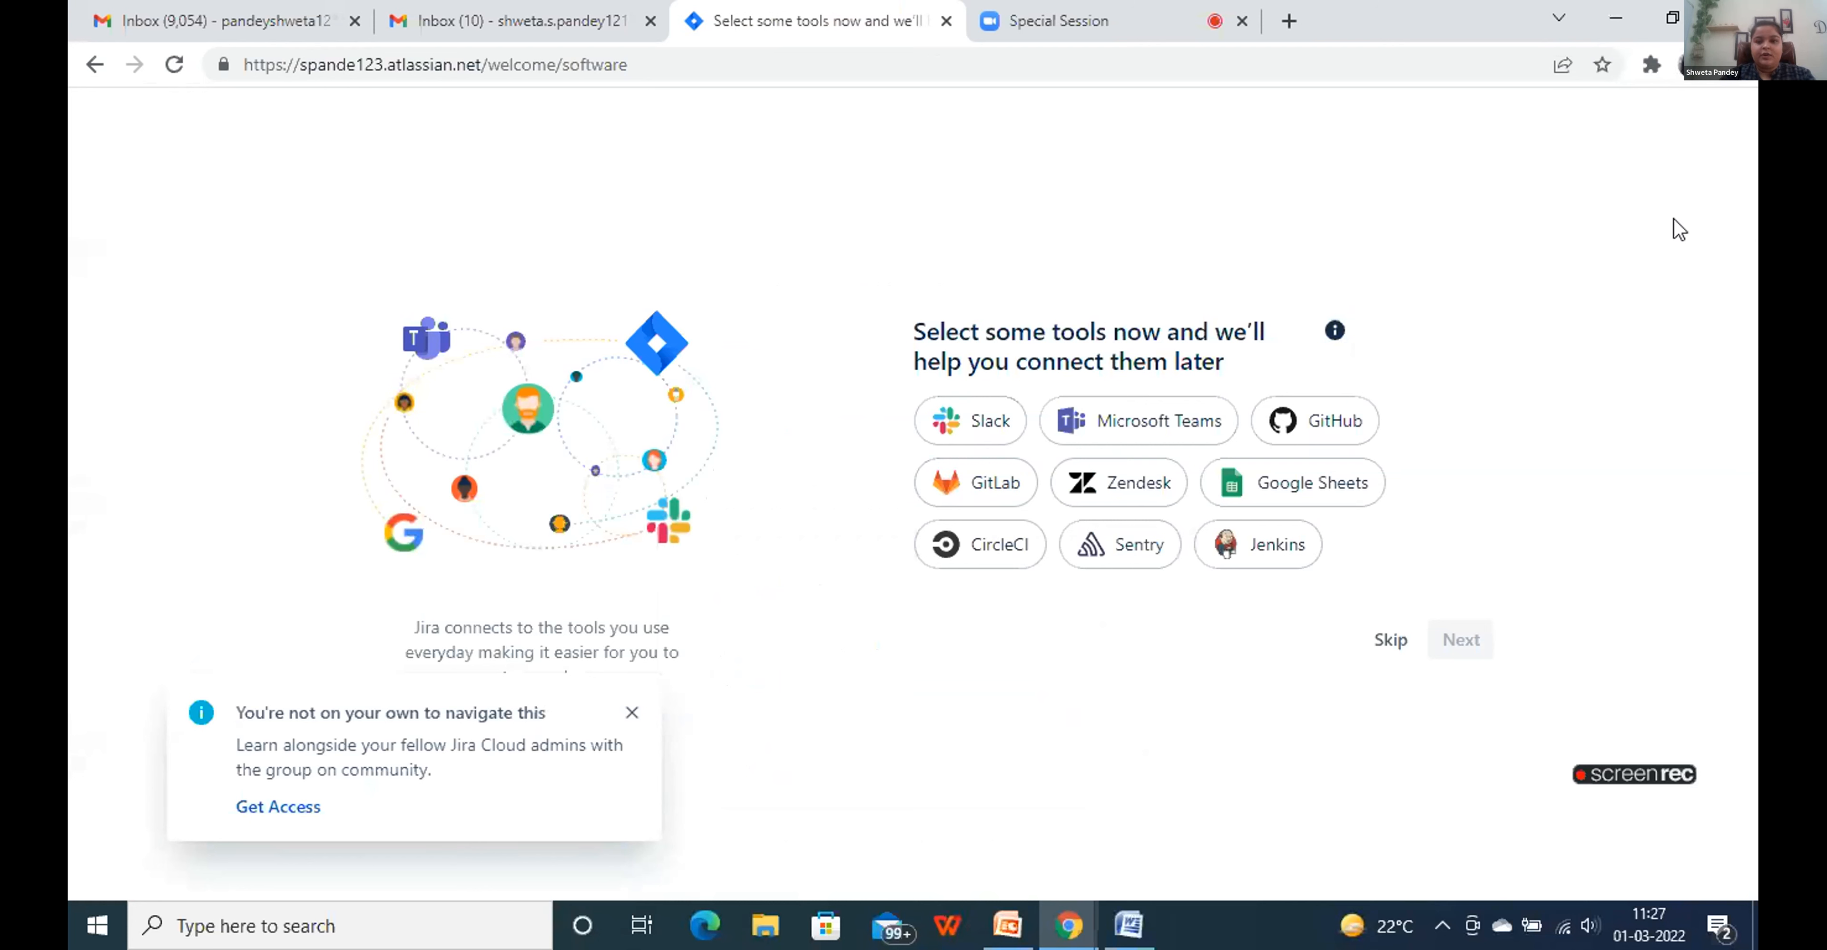
click(1386, 639)
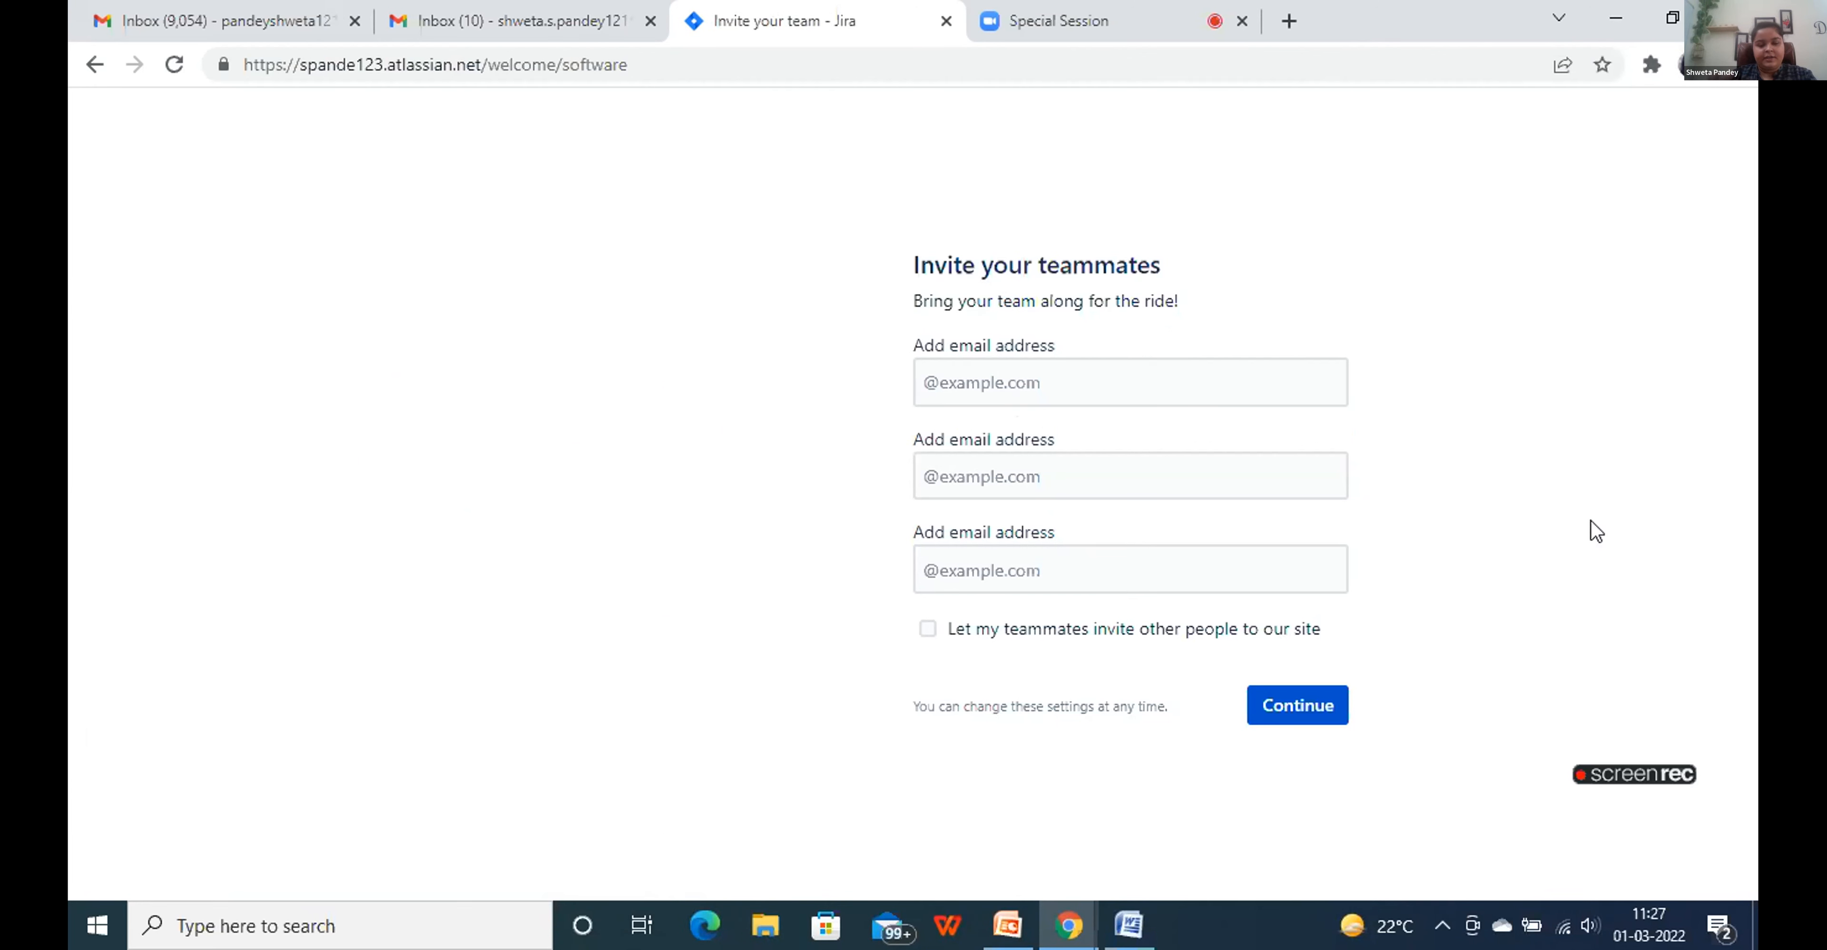
click(1296, 717)
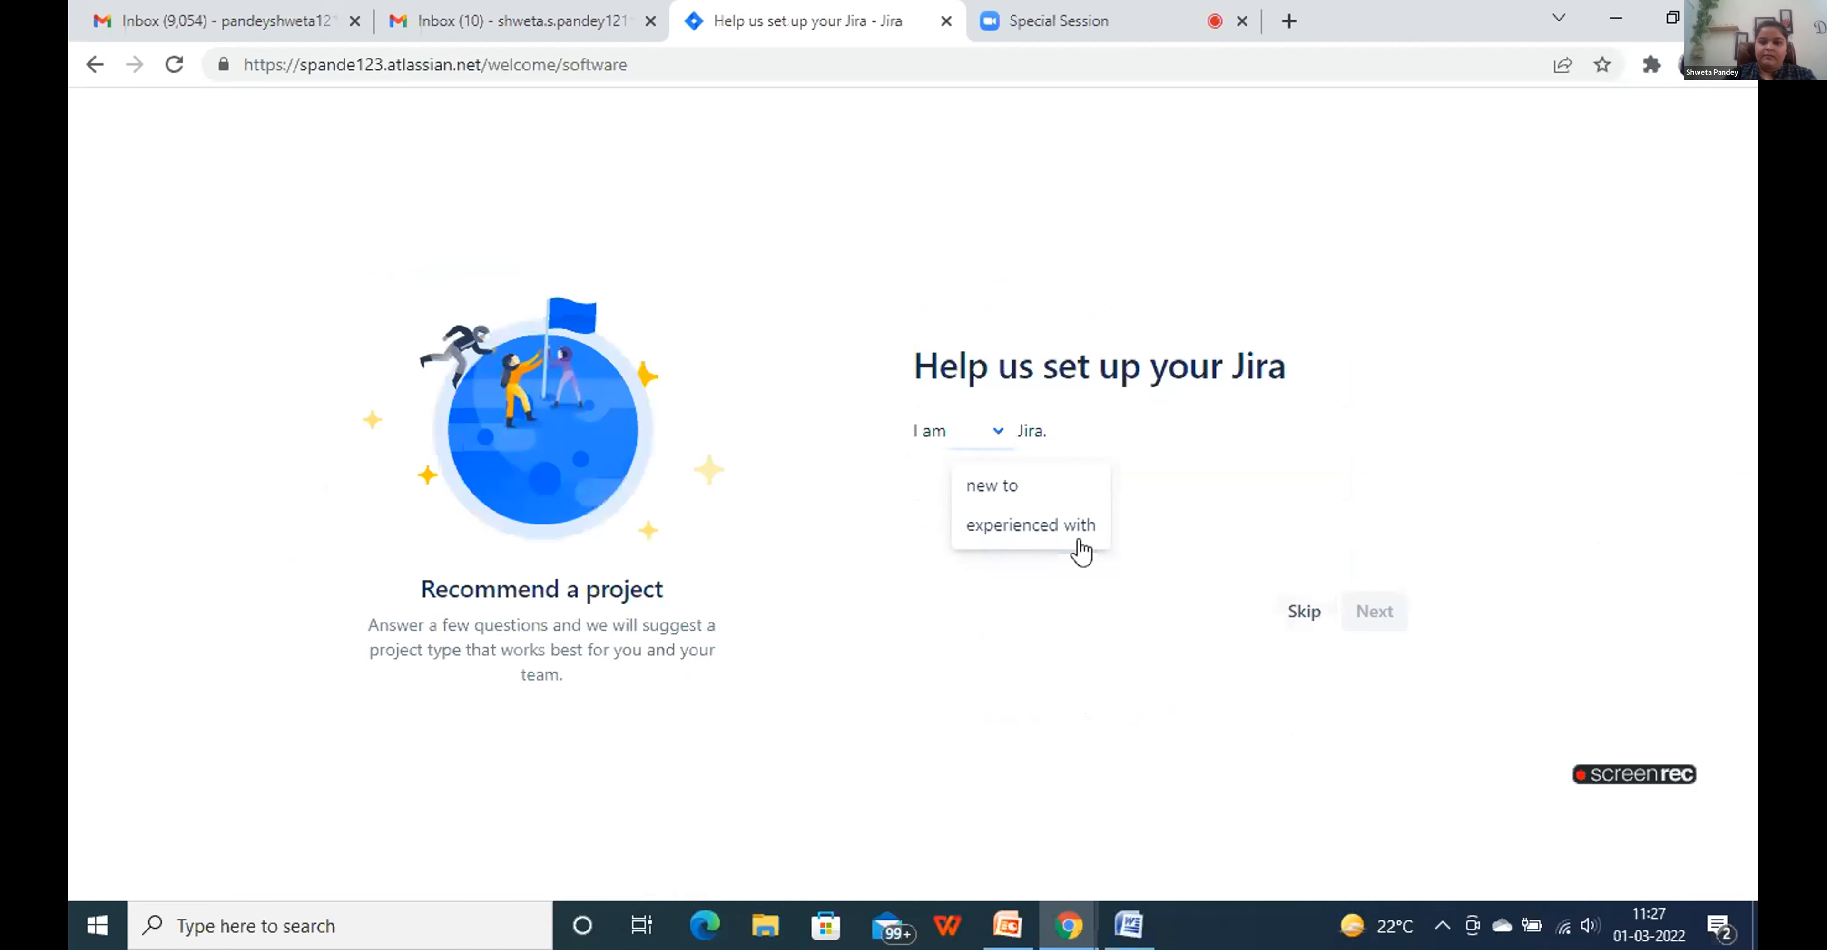
Answer the Jira setup questions: new to Jira, team new to agile methodologies, working on features, flexible schedule
click(1016, 488)
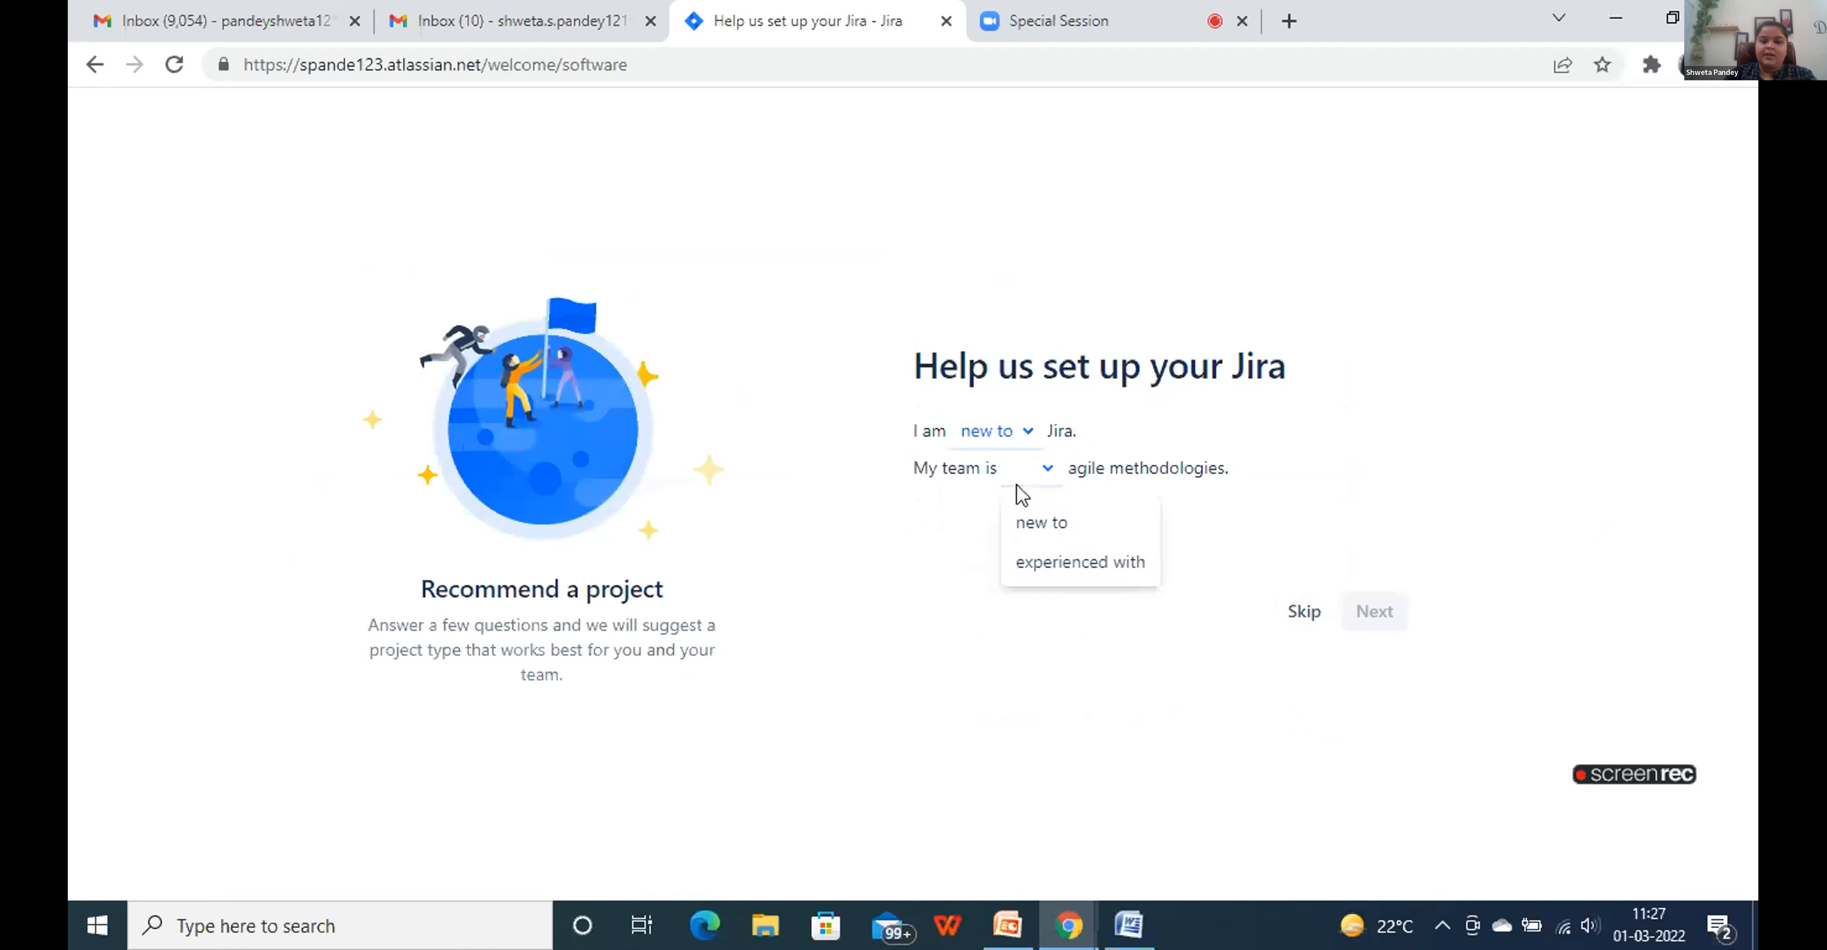
click(1063, 532)
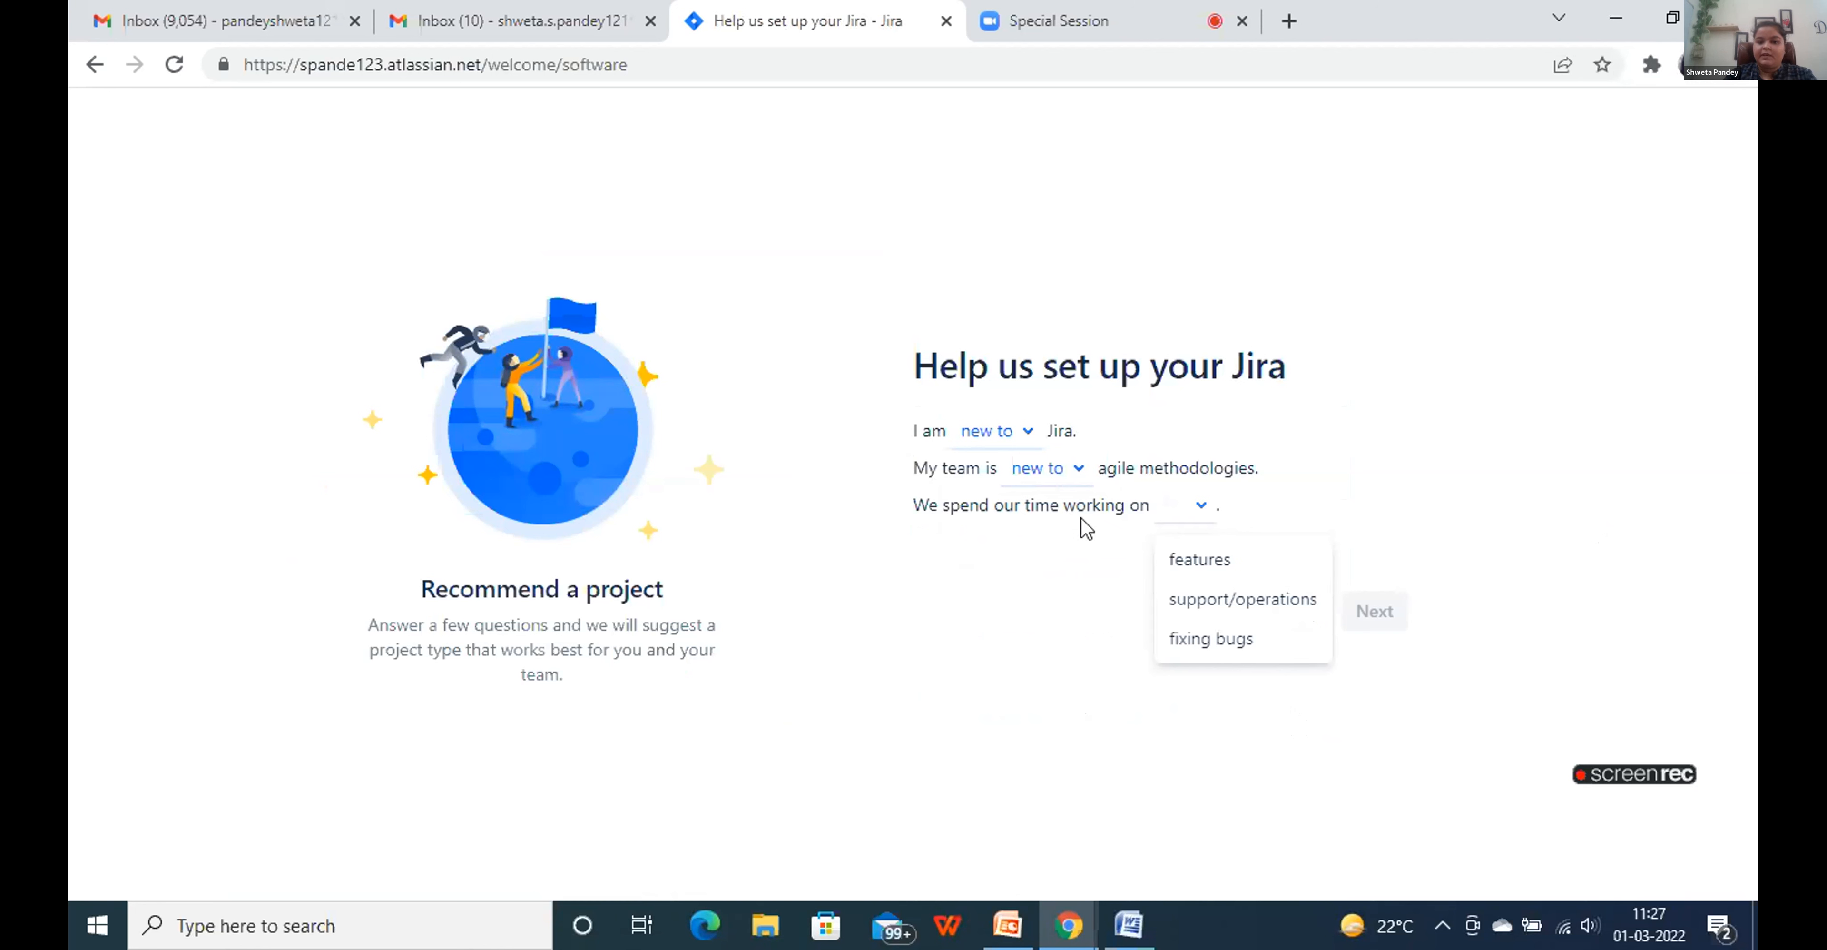
click(1208, 565)
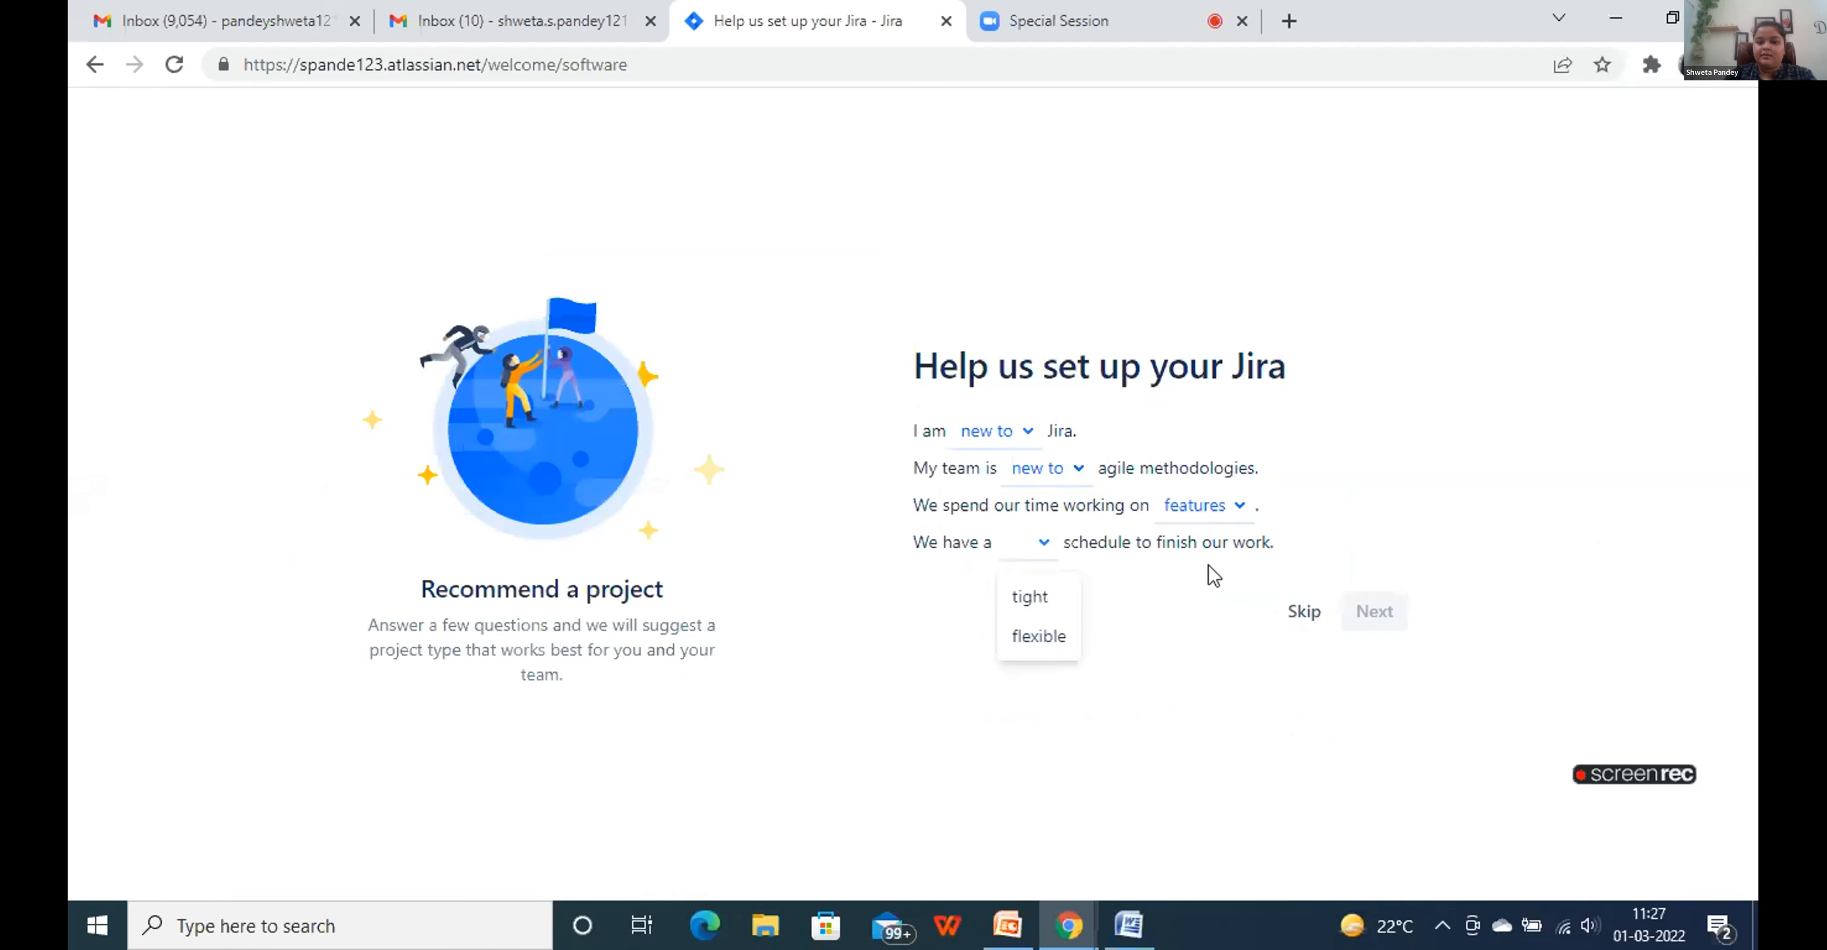
click(1048, 639)
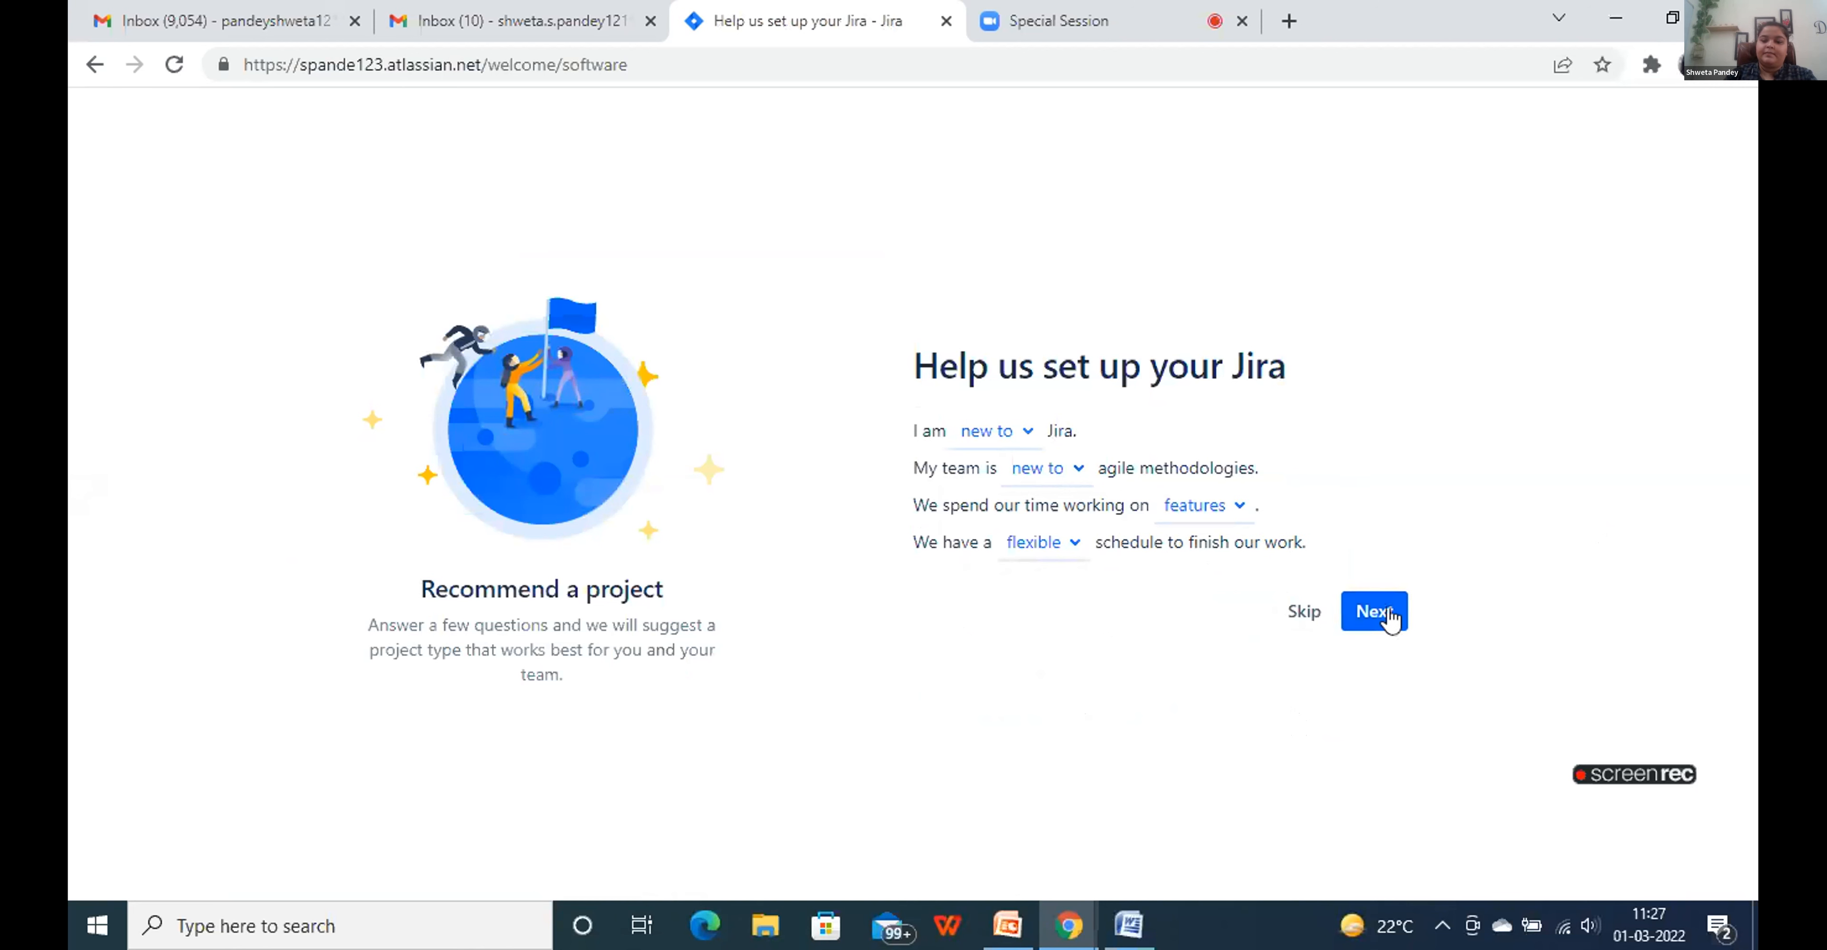
click(1374, 612)
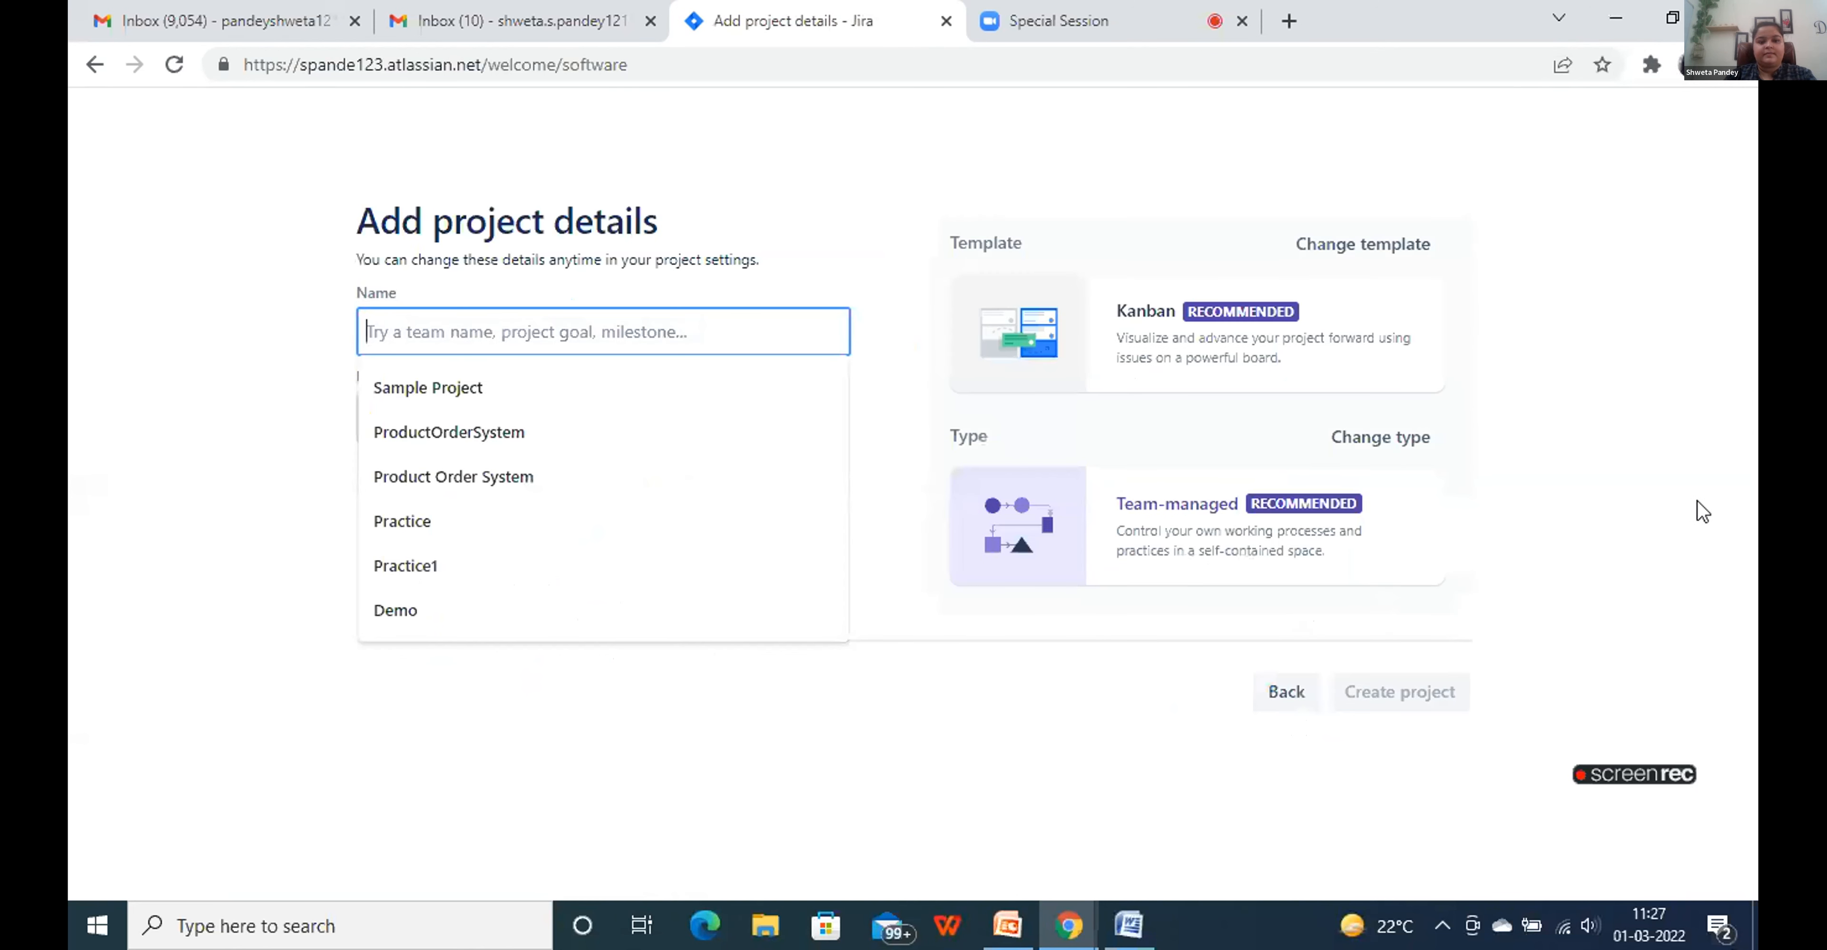
Create a project named Pizza Hut with the recommended Kanban template, and dismiss the welcome tour and Quickstart guide
click(811, 119)
click(412, 314)
text(Pizza)
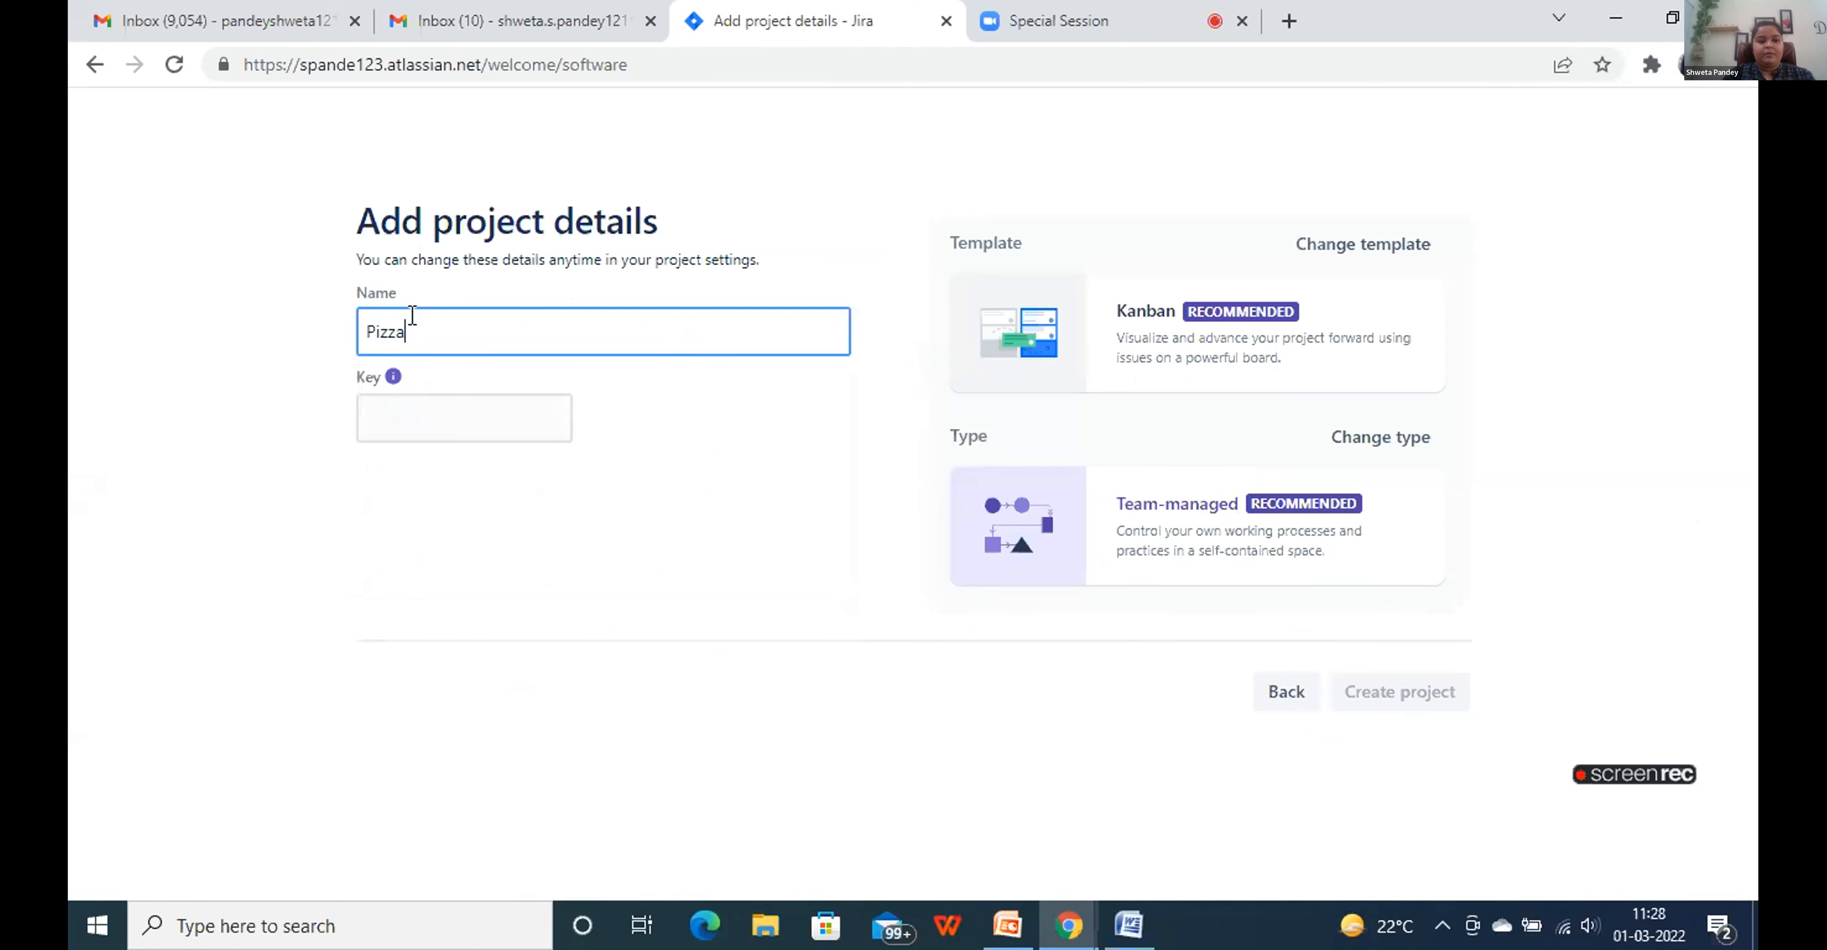
text( Hut)
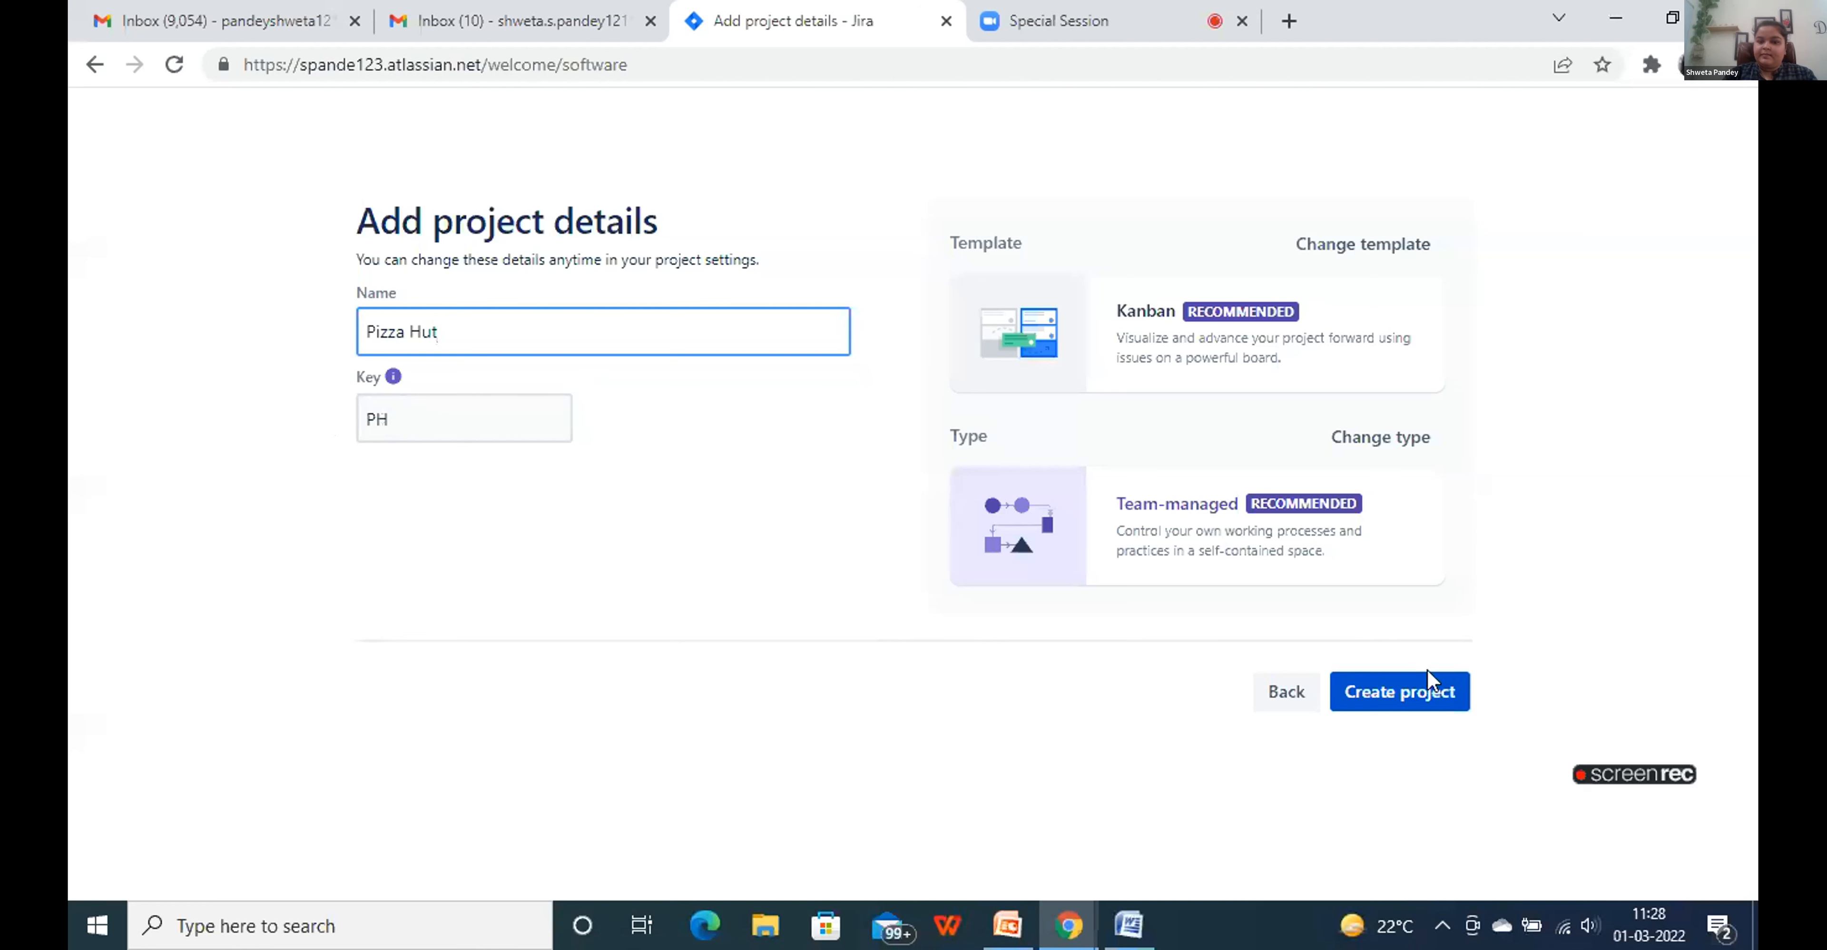
click(1408, 692)
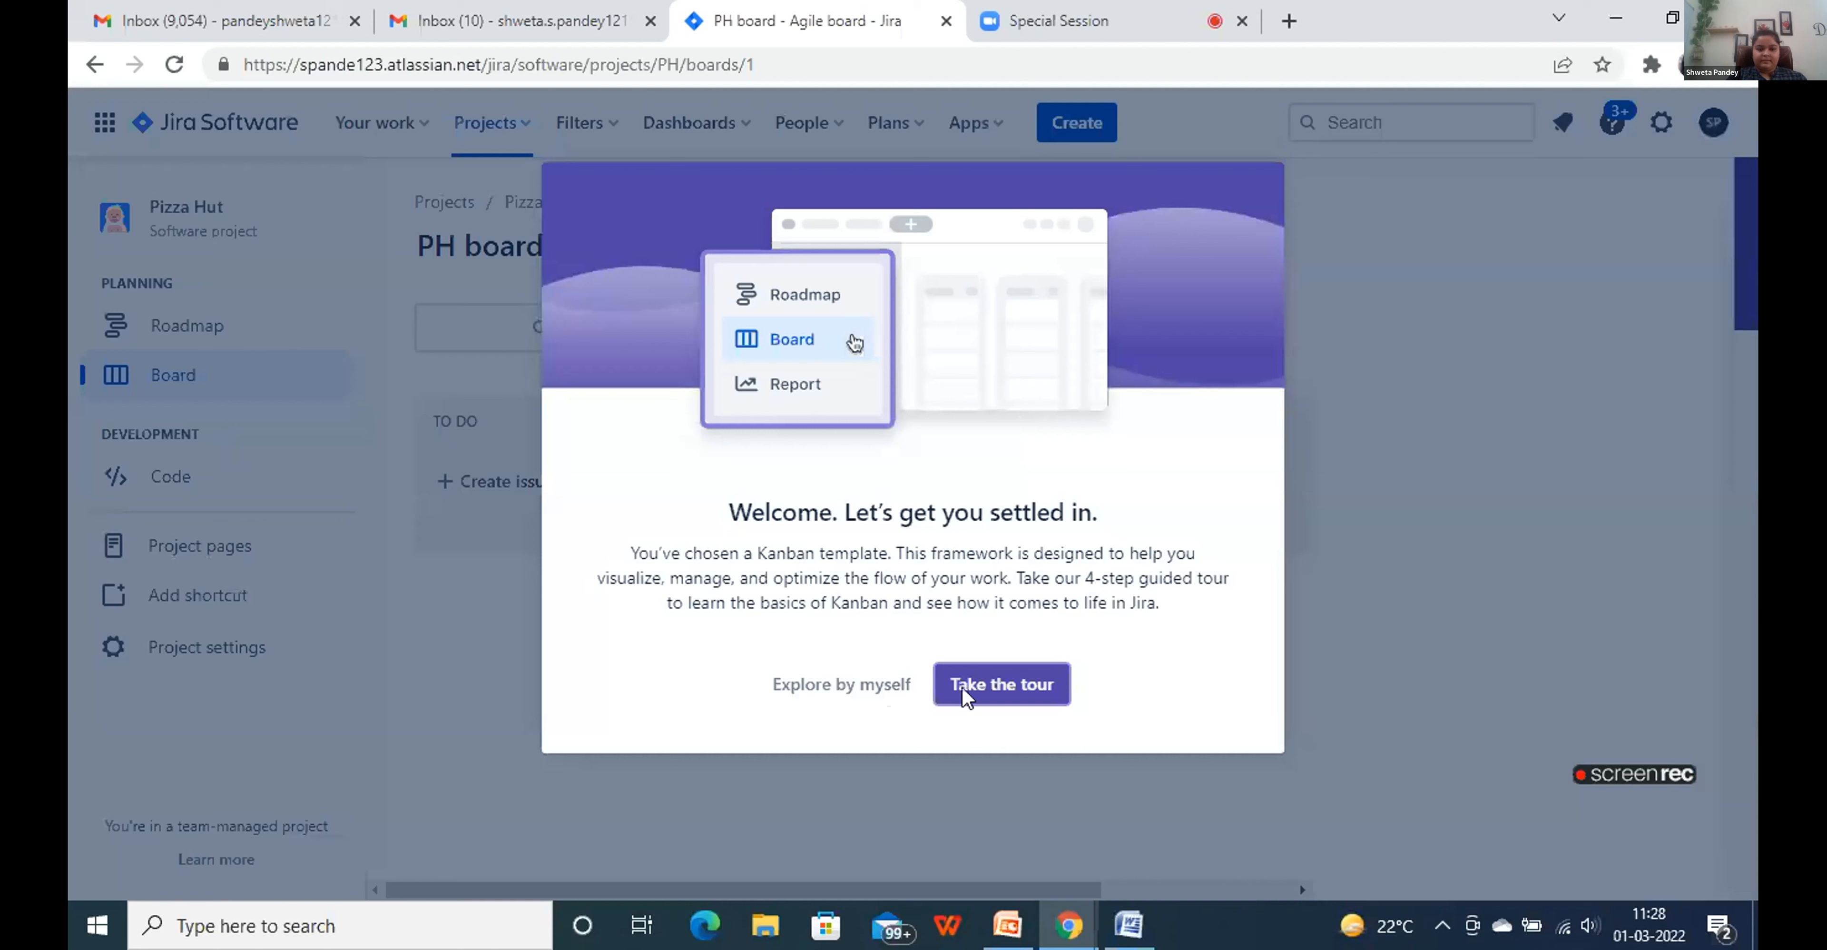
click(837, 693)
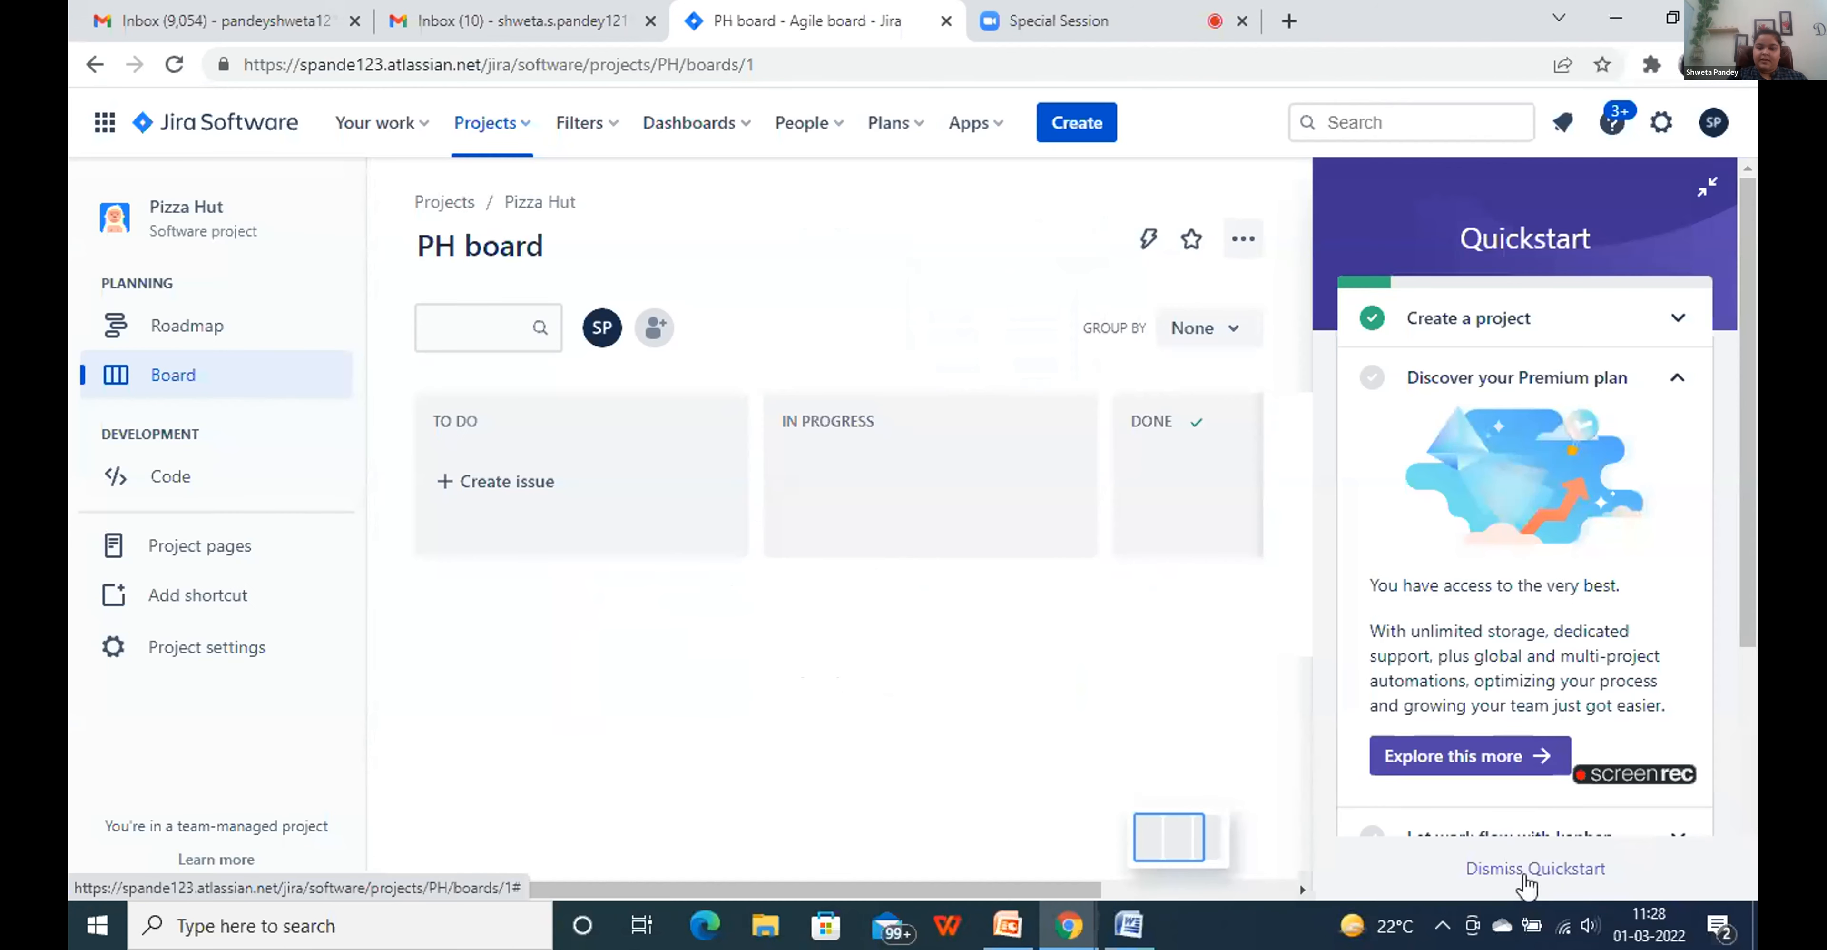
click(1525, 869)
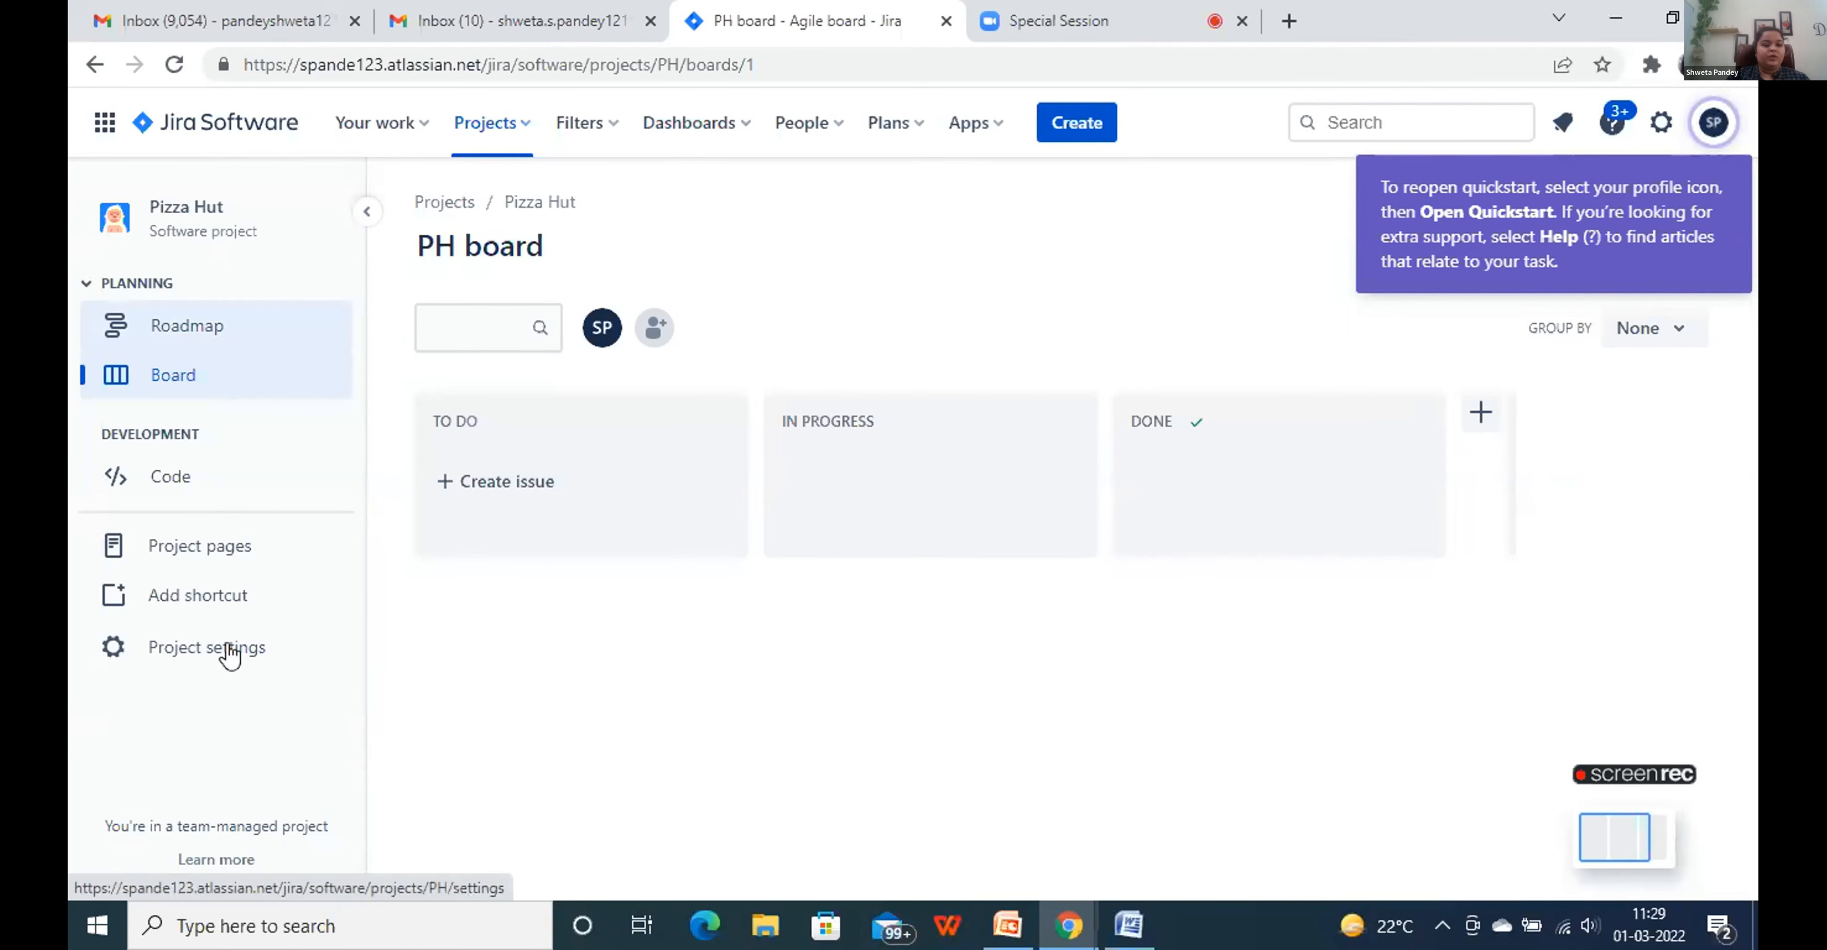
Examine the board's columns and statuses in the project settings, including the option for adding a column, and return to the board
click(213, 664)
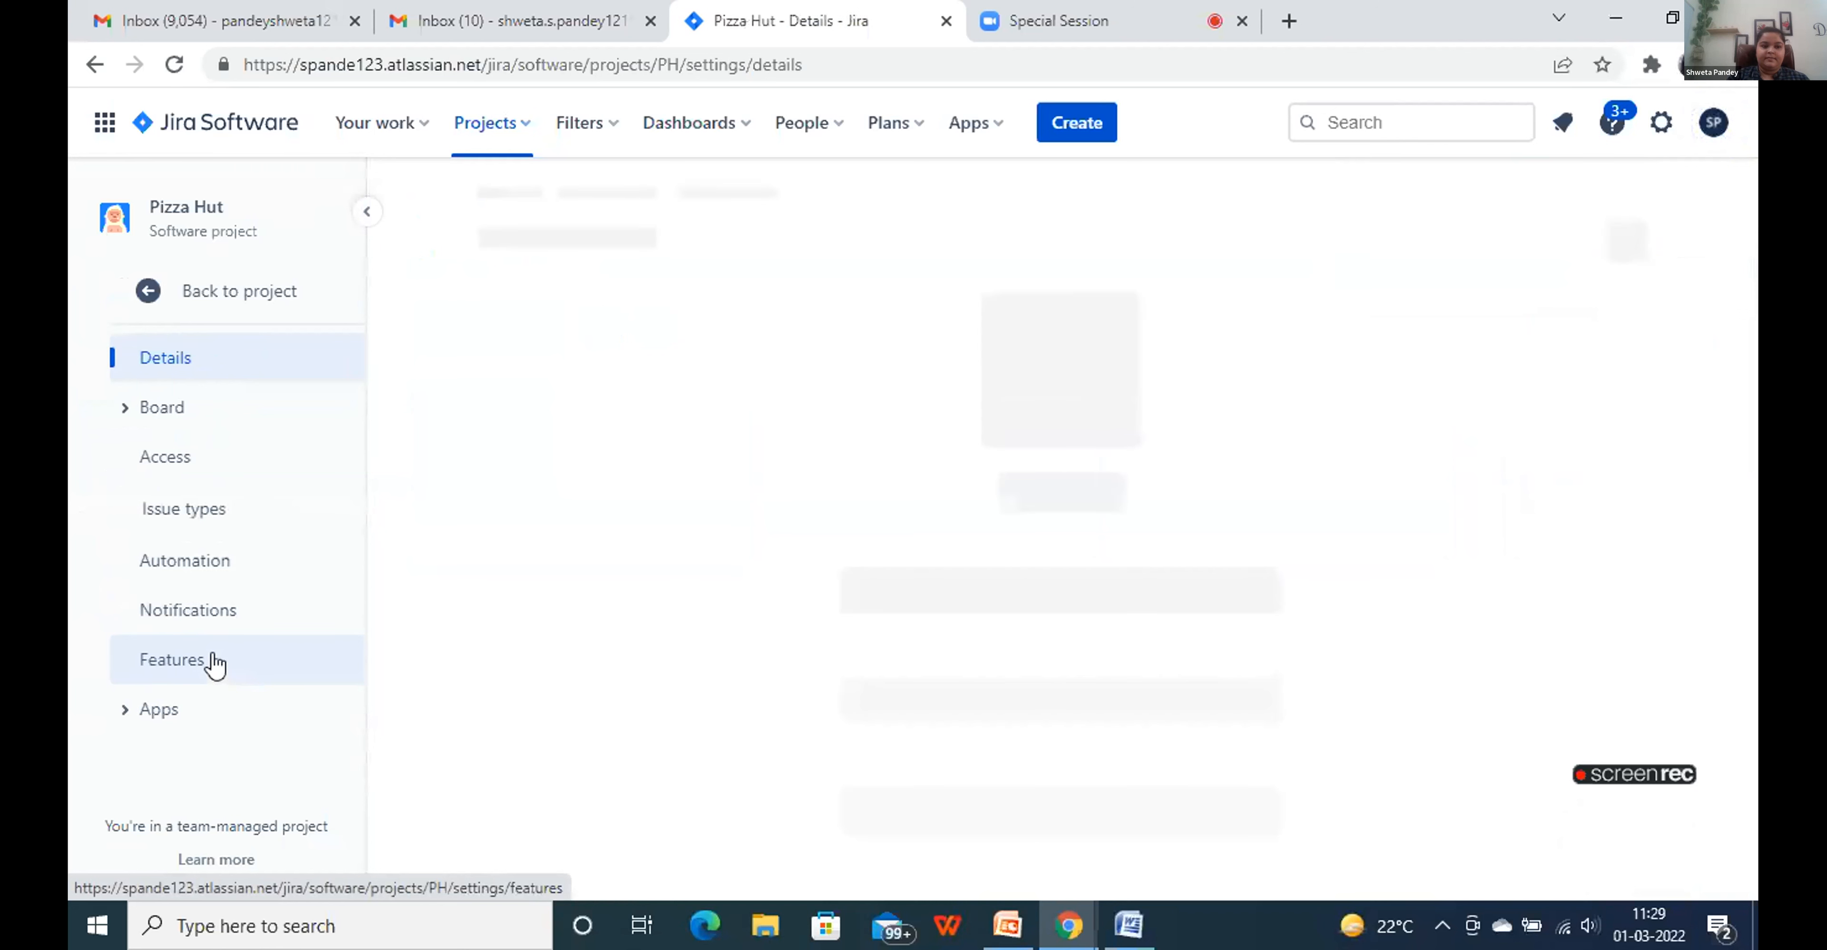
click(155, 426)
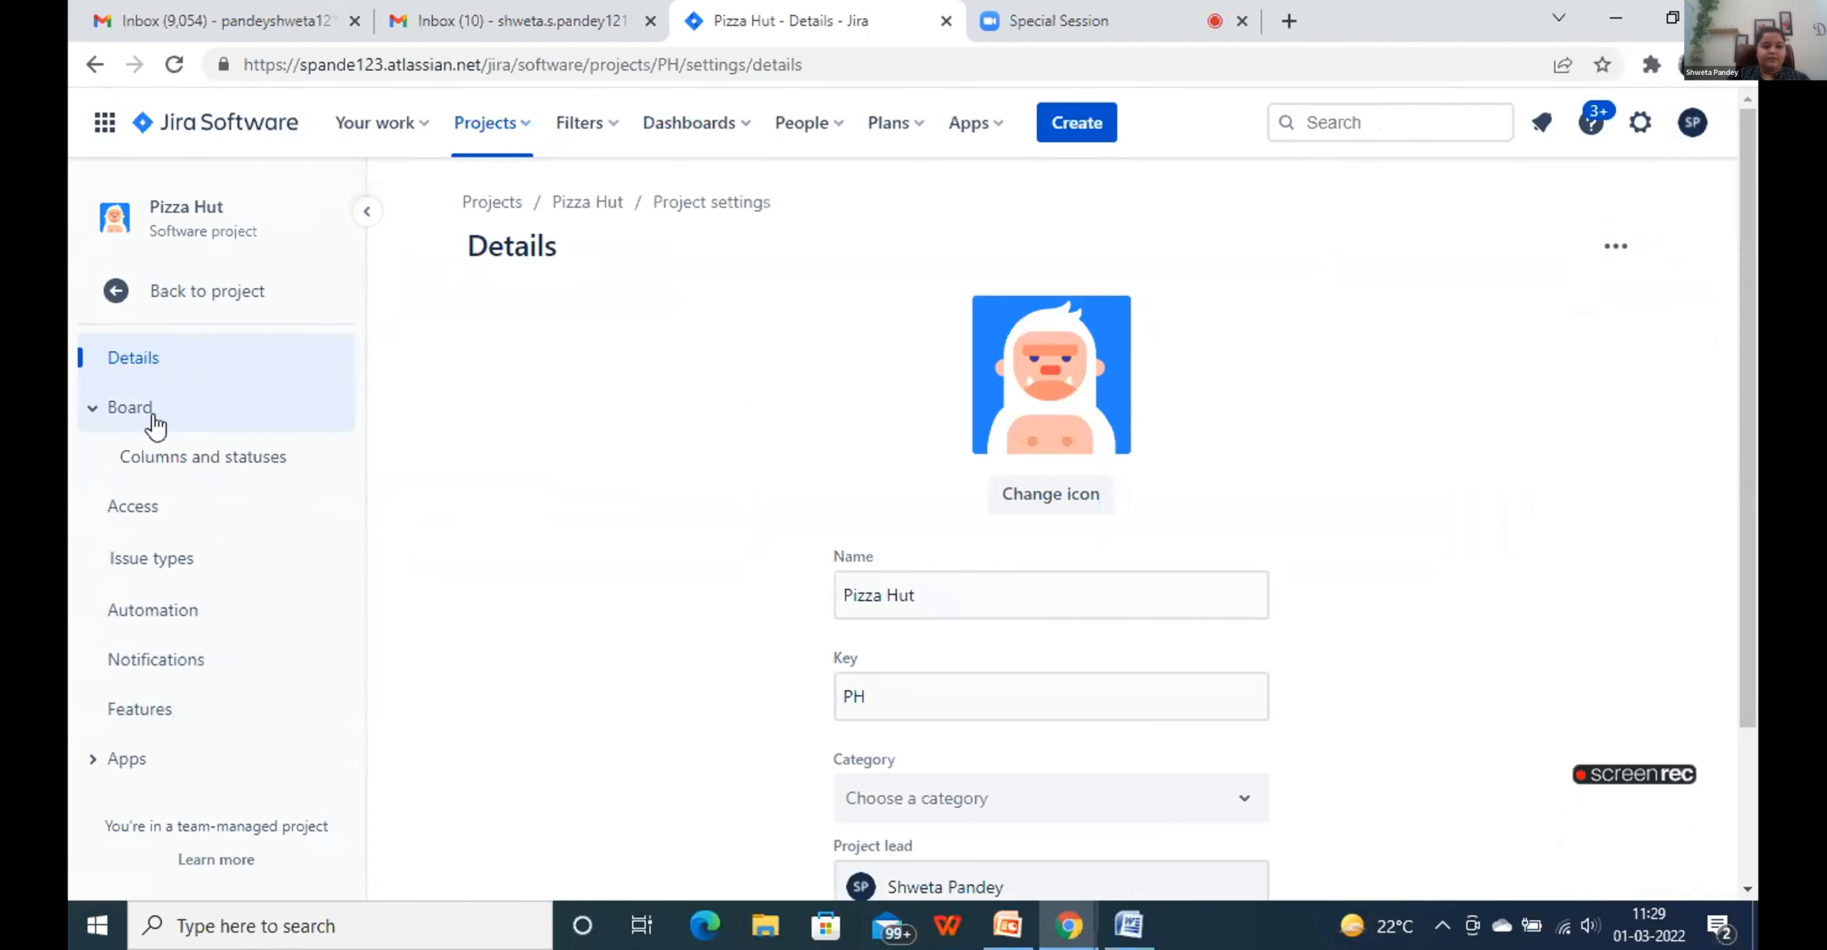
click(213, 462)
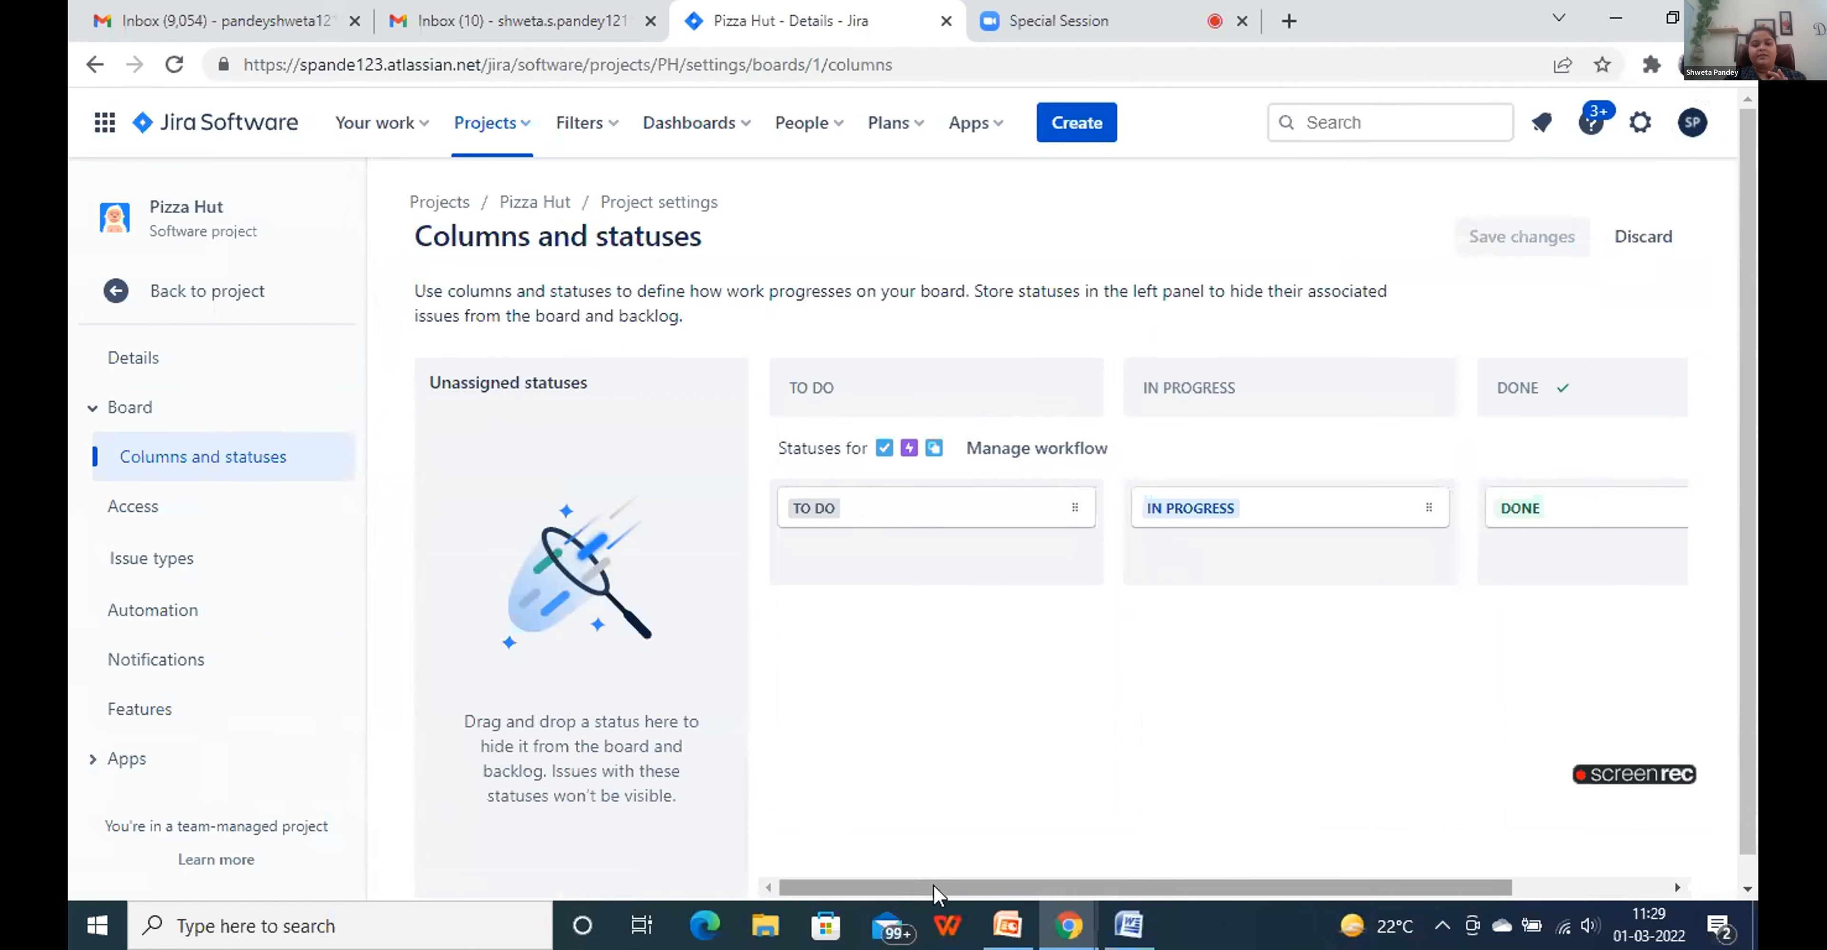
drag(935, 893, 1135, 898)
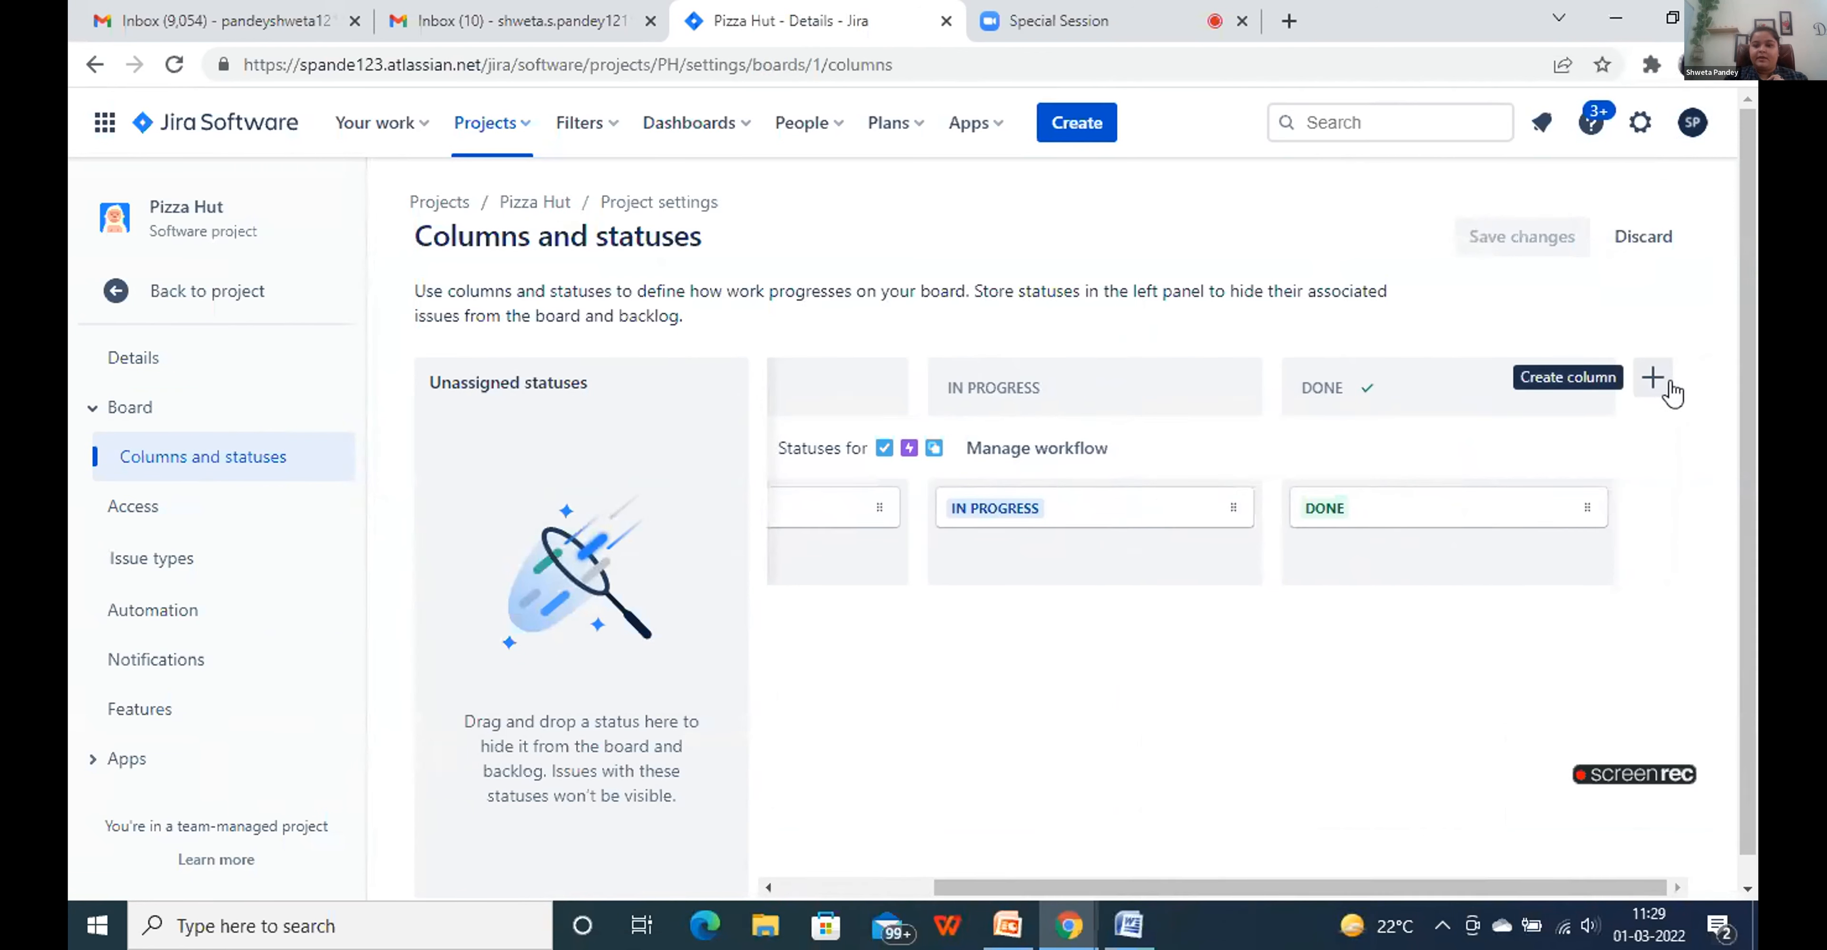
drag(1204, 885, 1002, 896)
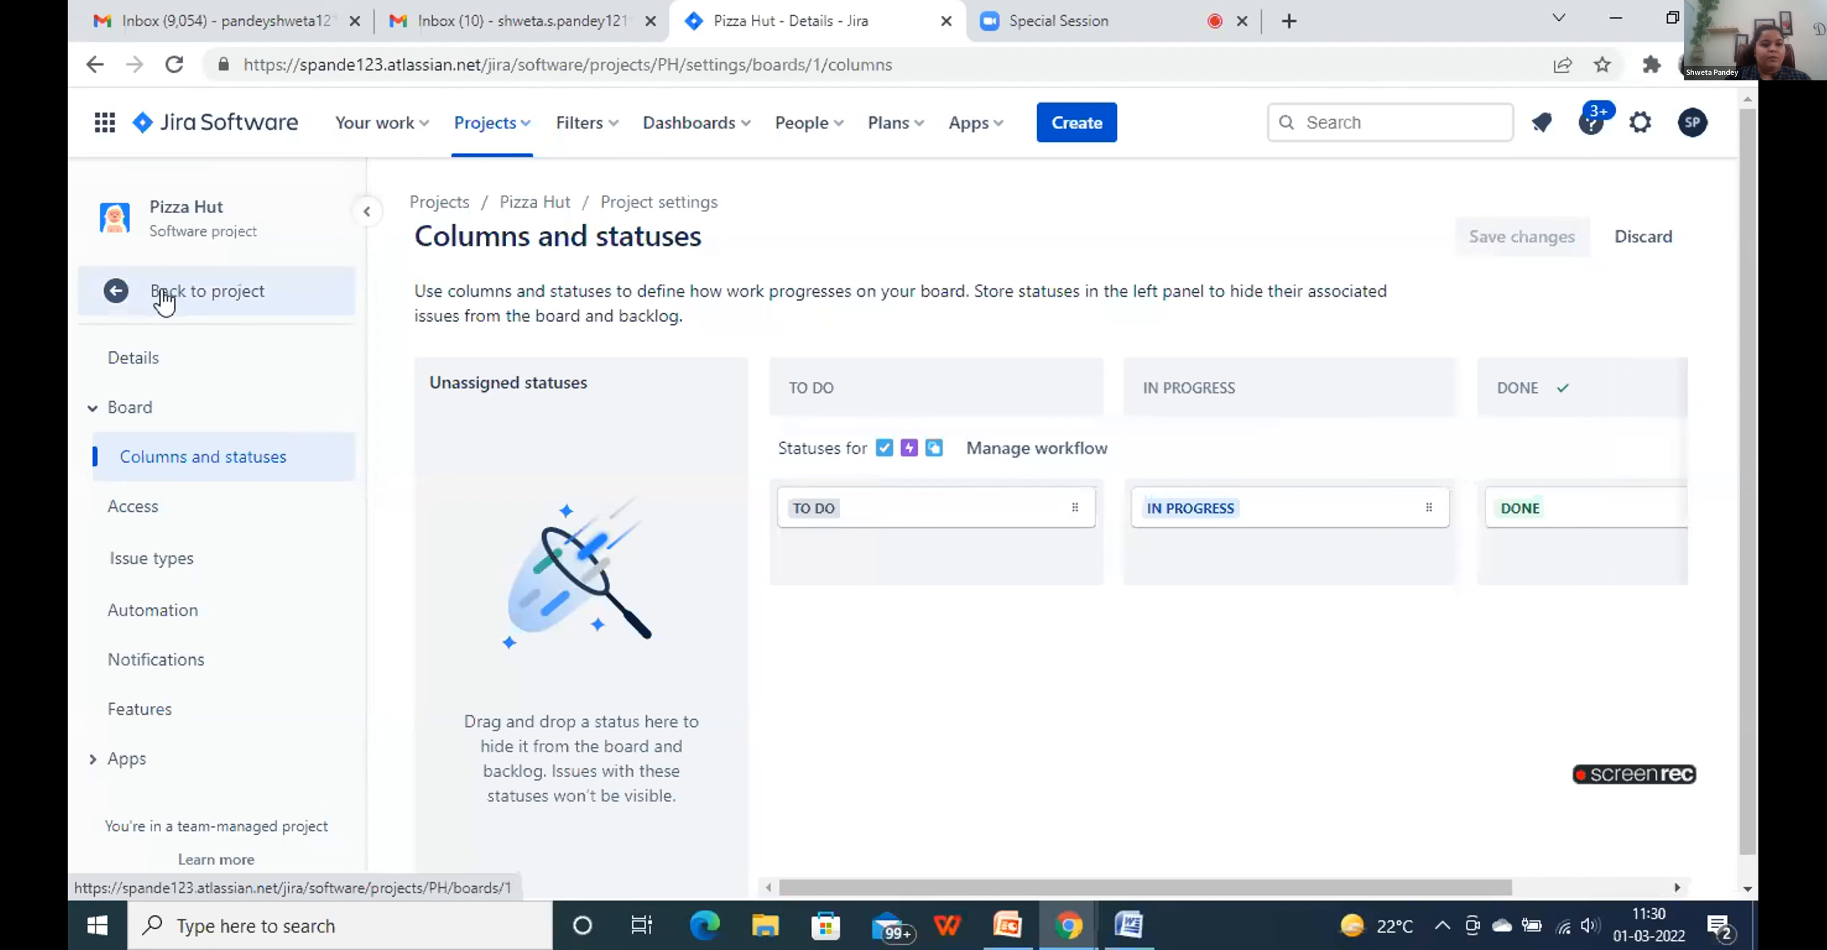
click(164, 294)
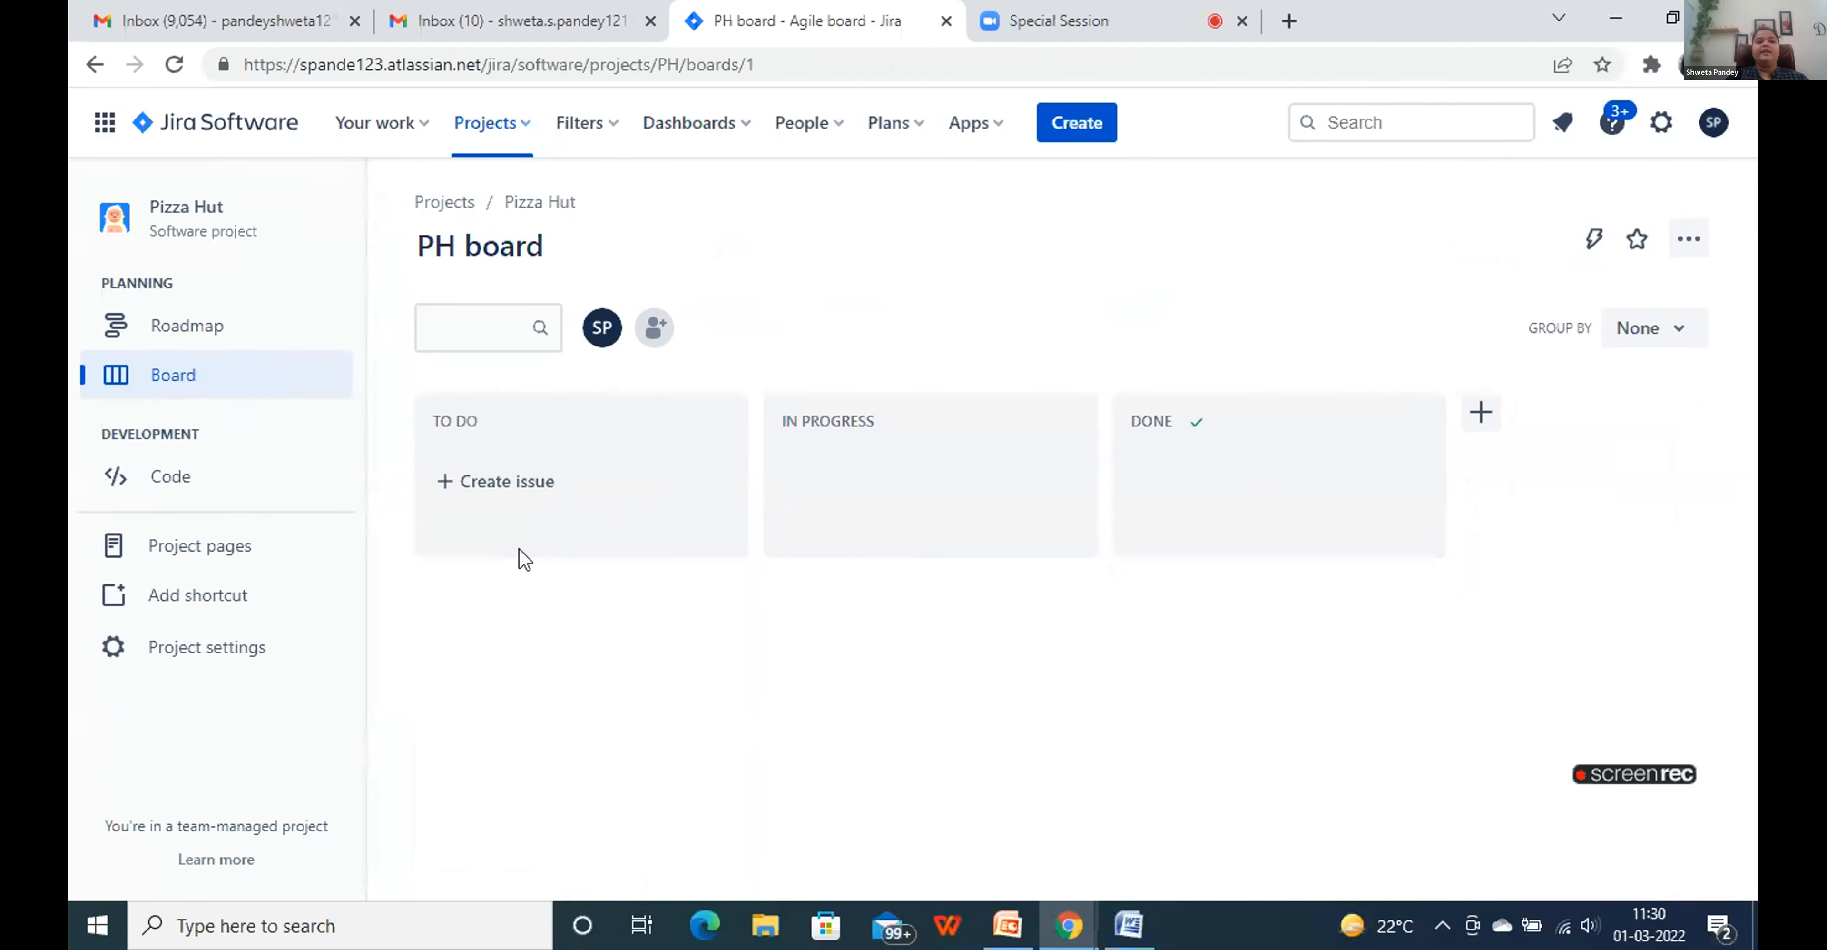
Add a task named Create start button to the board's To Do column
click(454, 489)
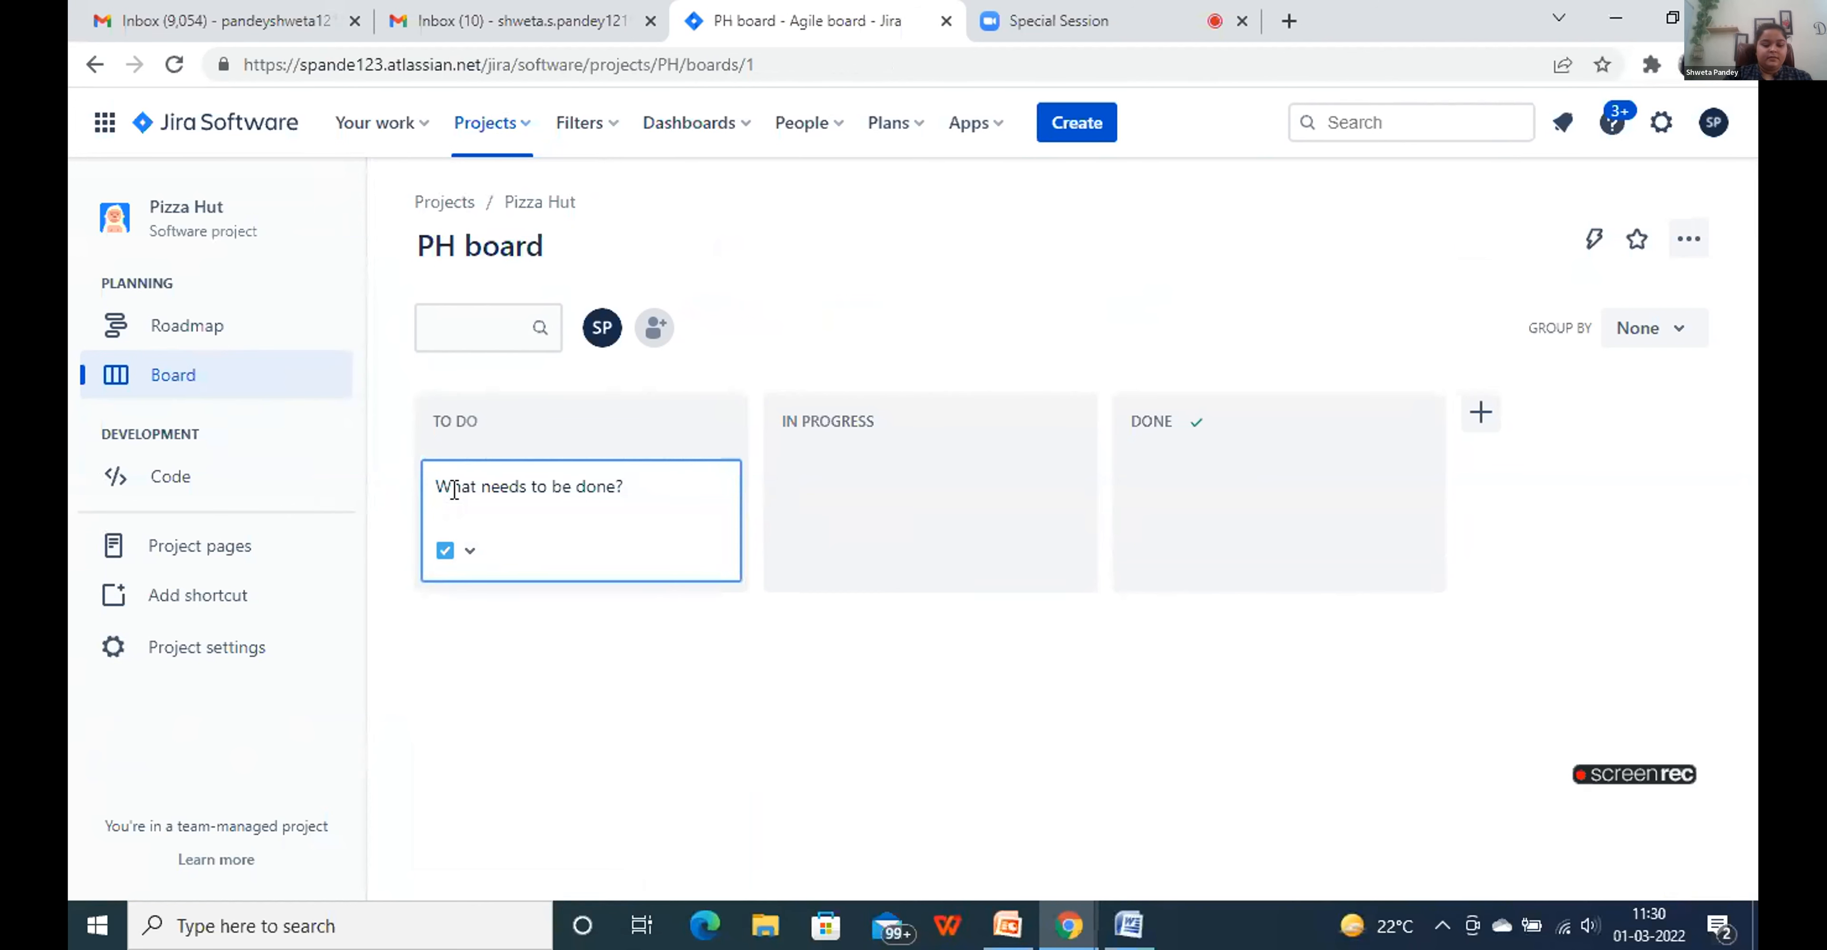
text(Create)
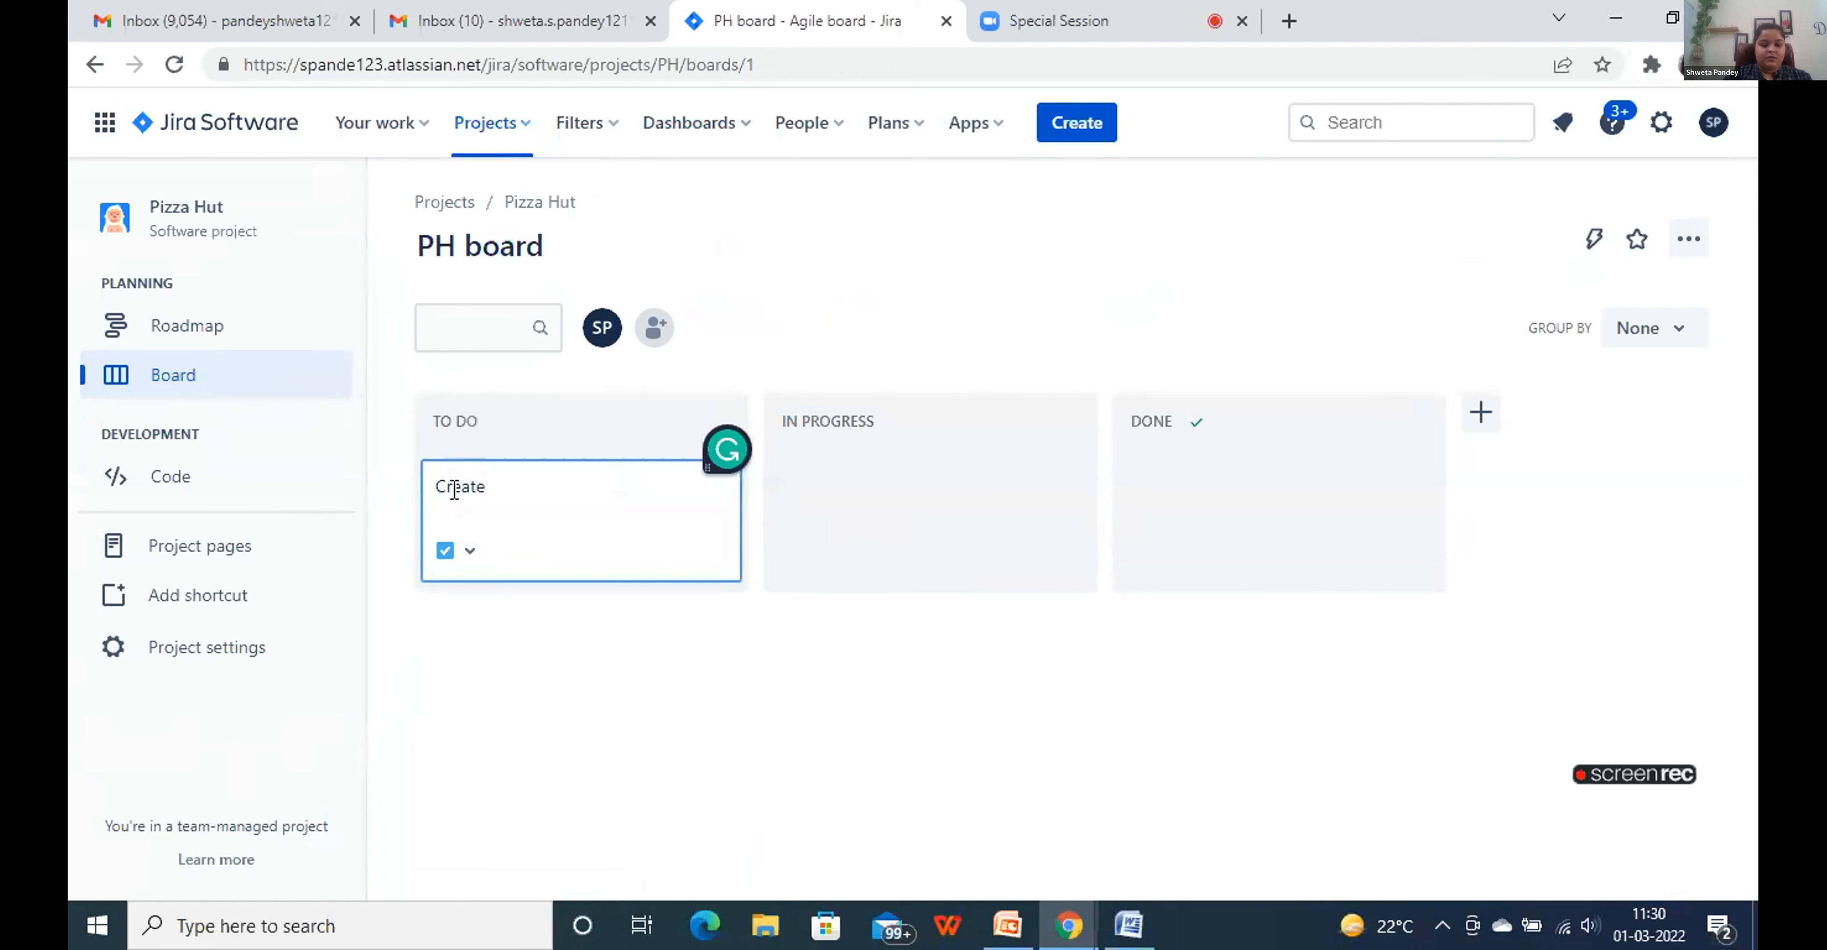
text( start button)
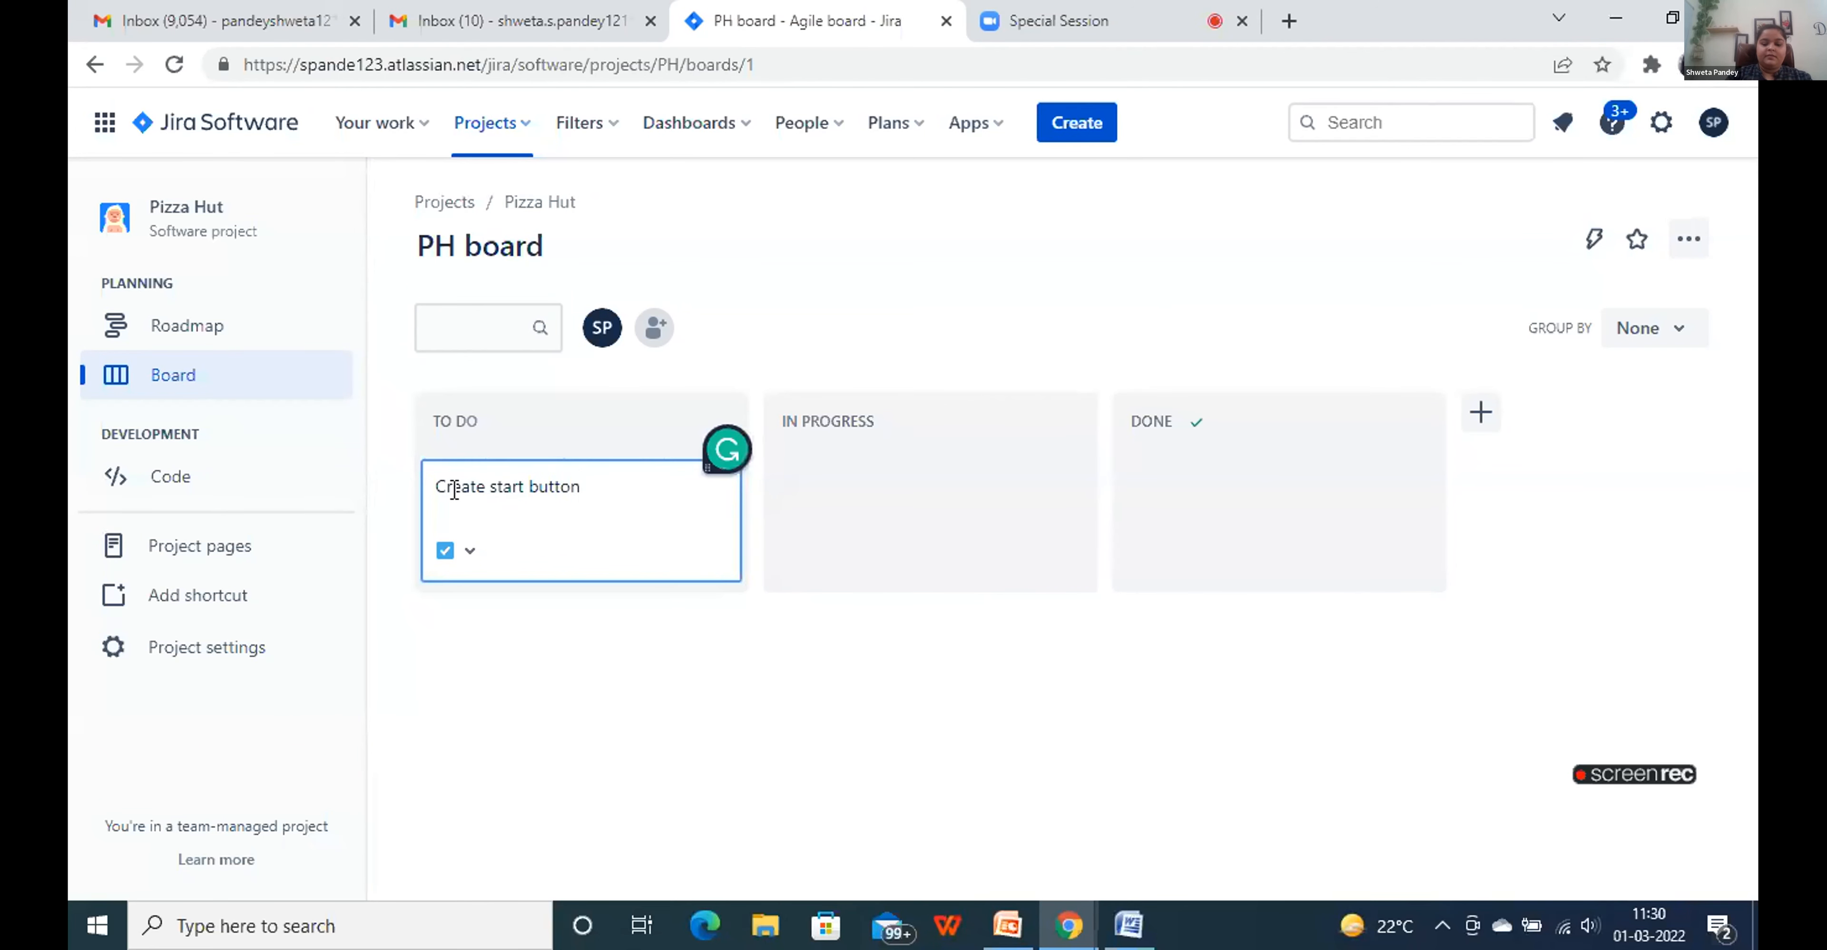
key(Return)
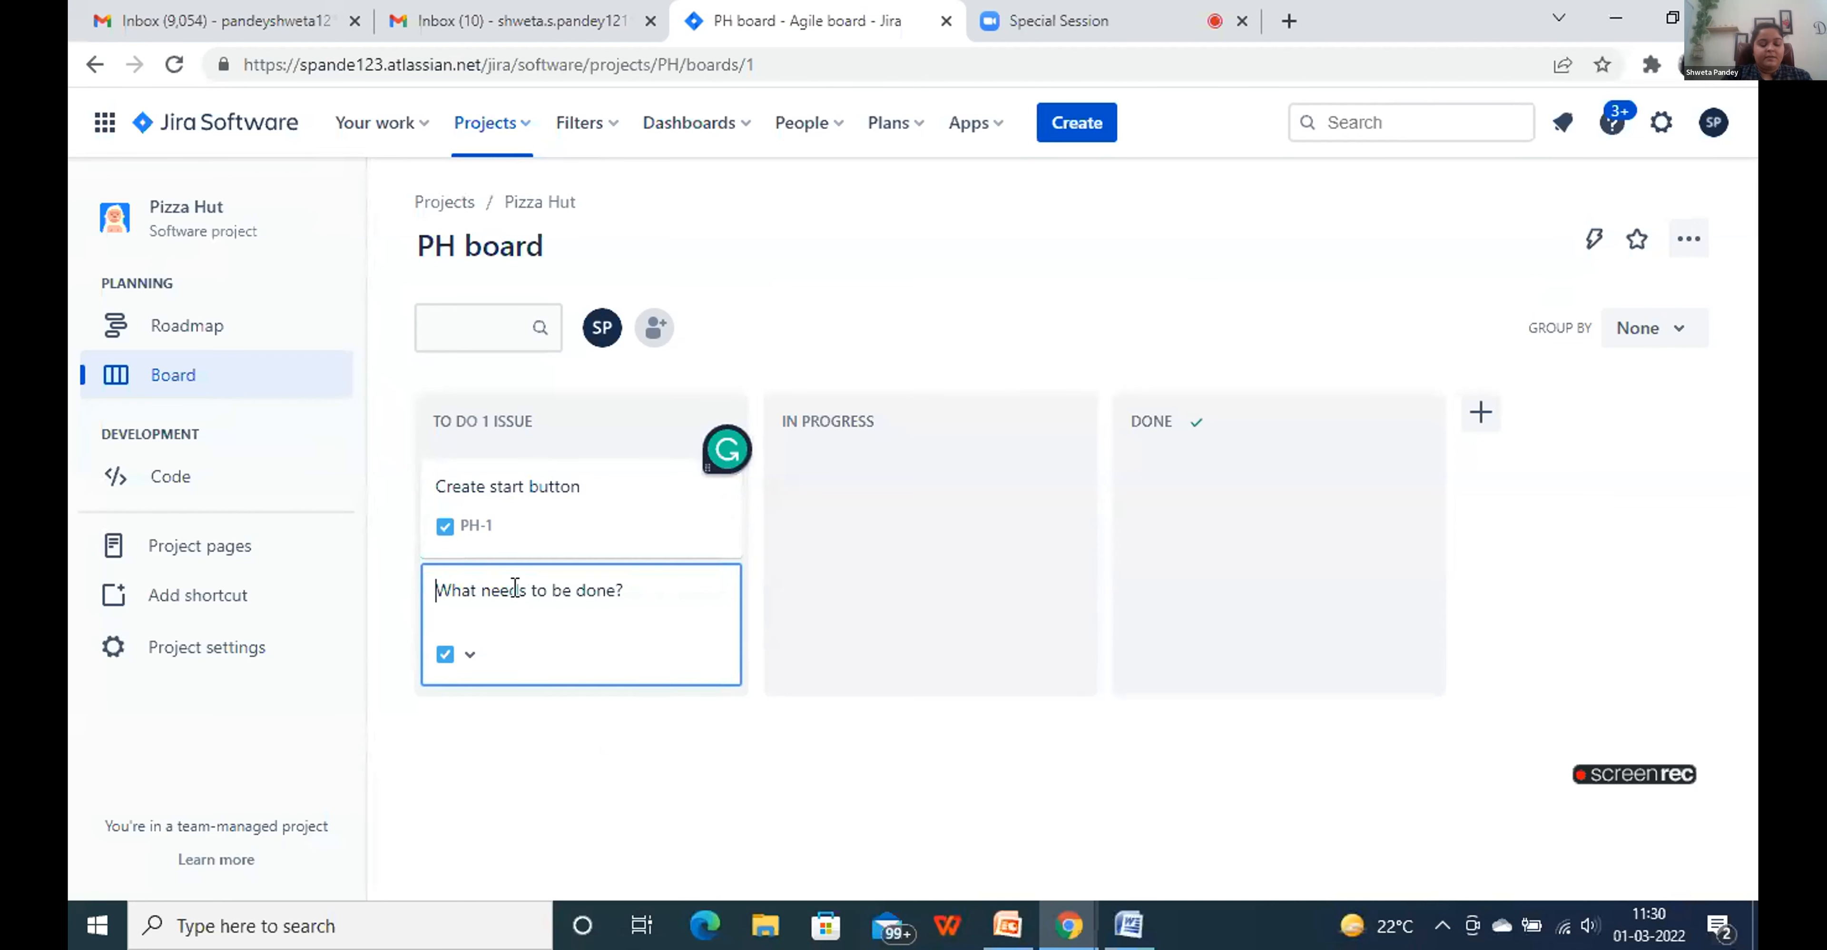
Add two more To Do tasks named Create login id and Create add button
text(Crea)
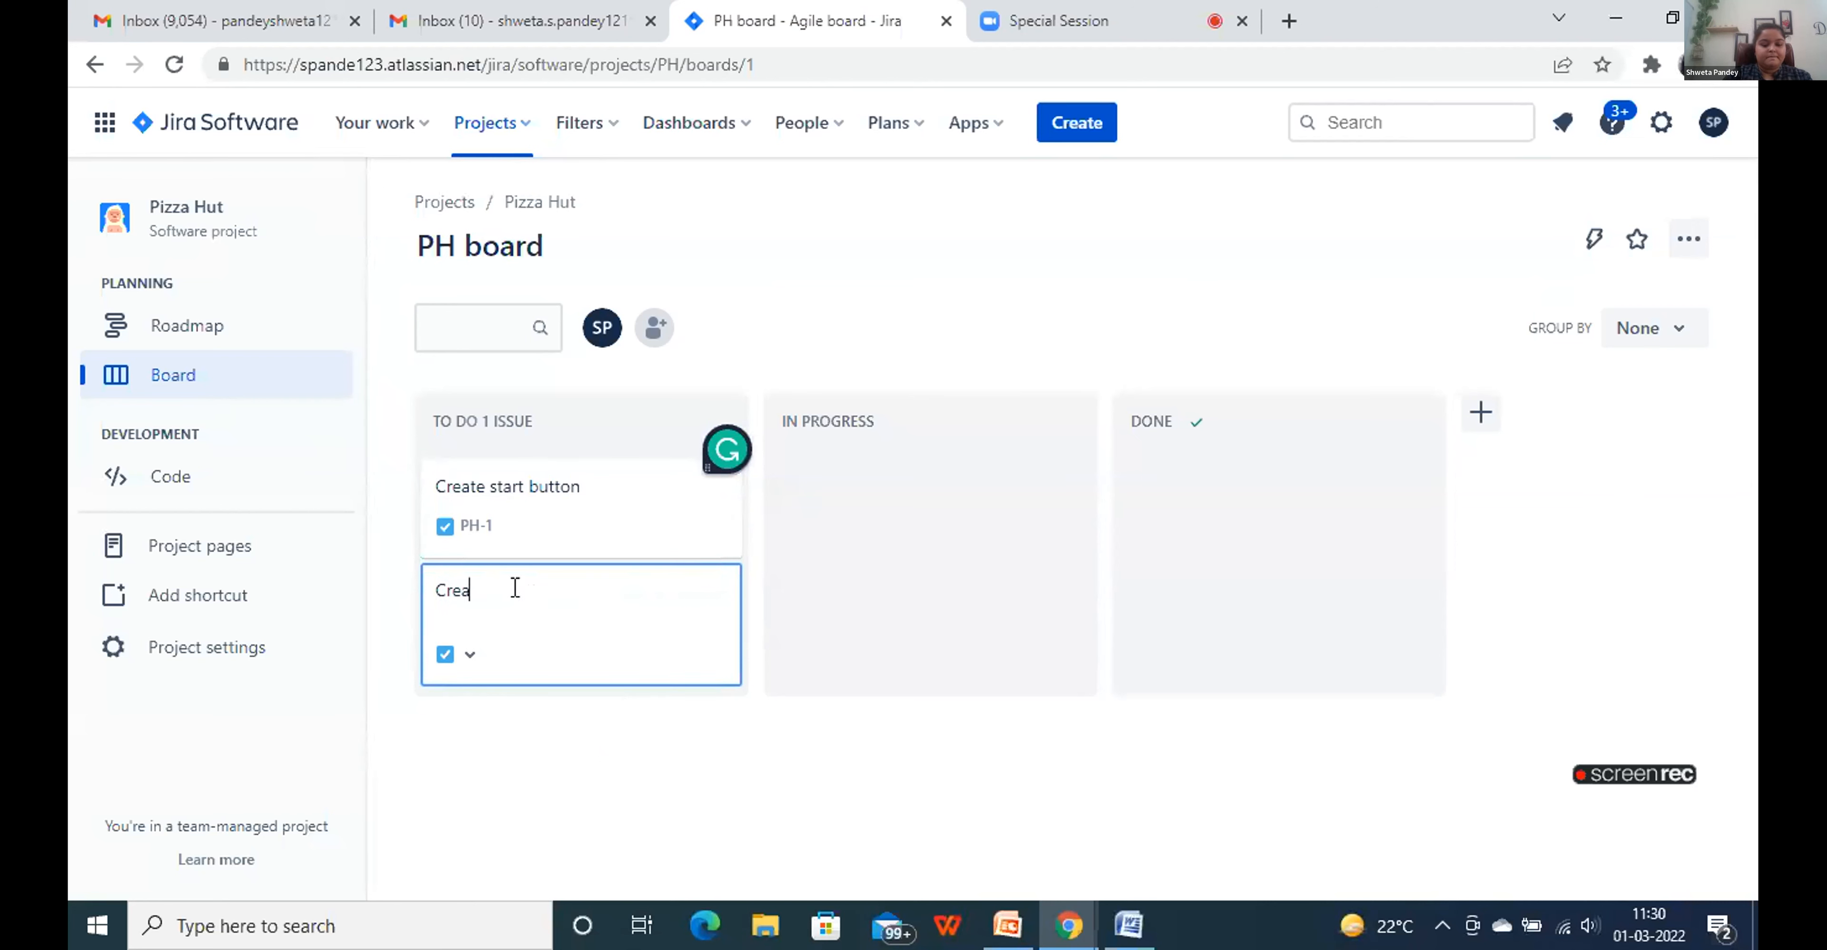
text(te login id)
key(Return)
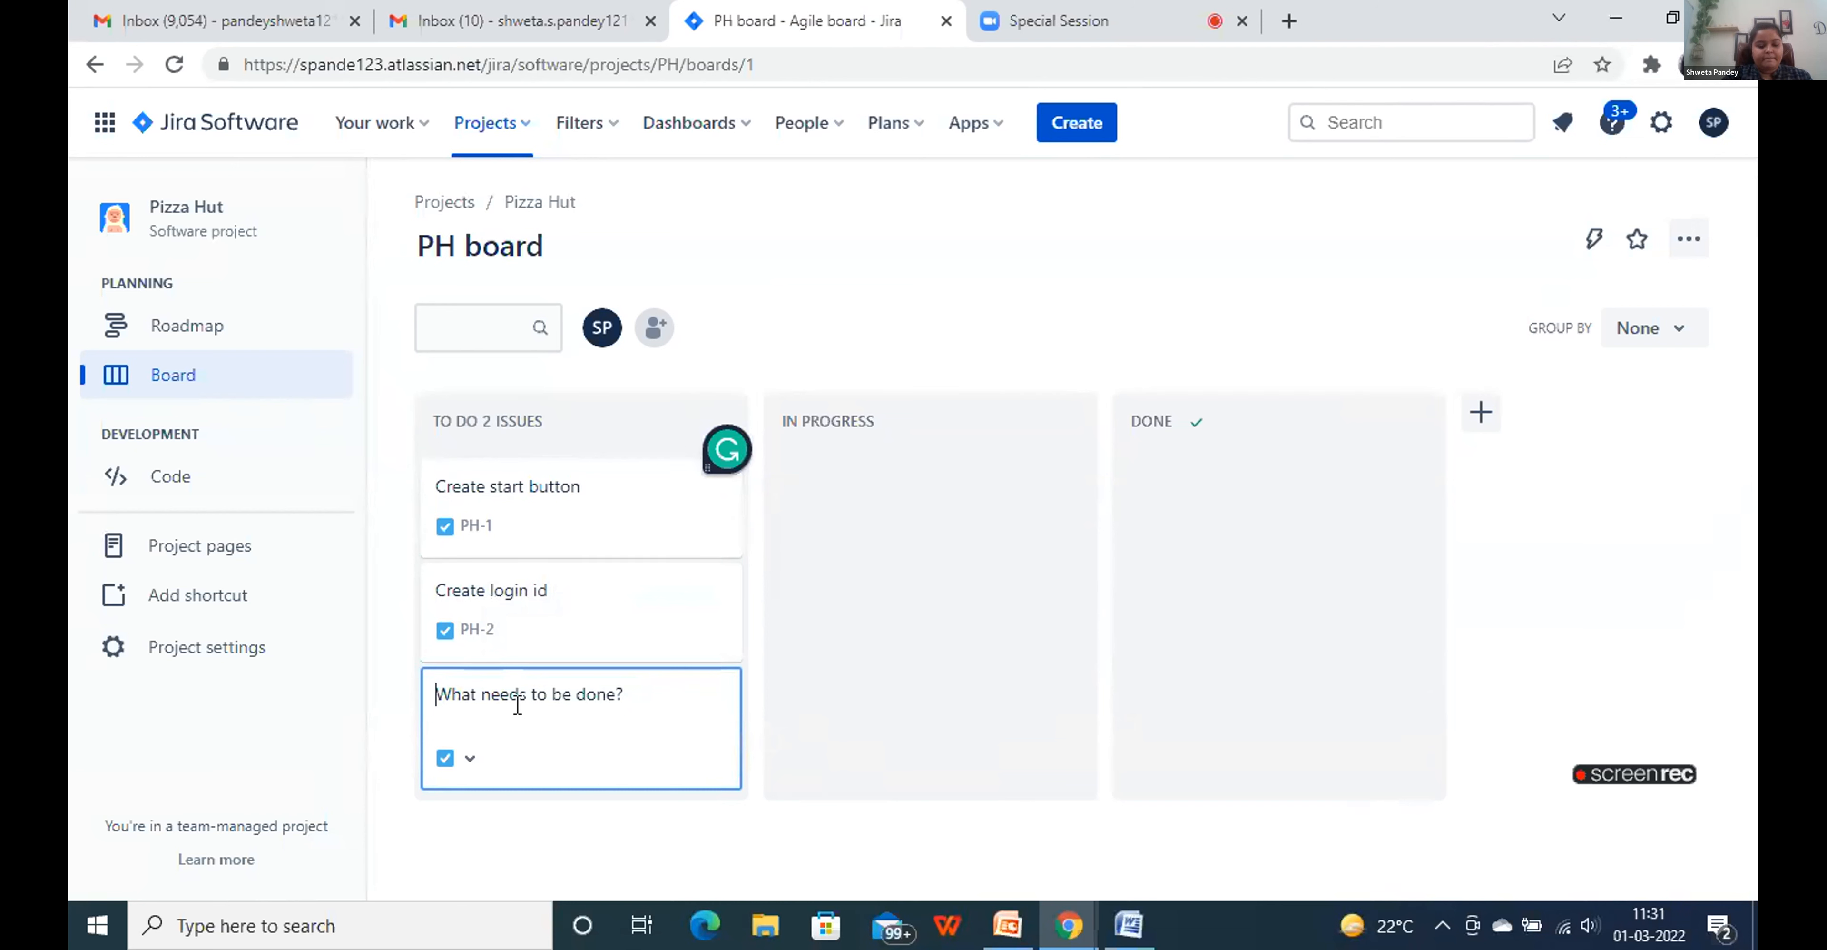
text(Create)
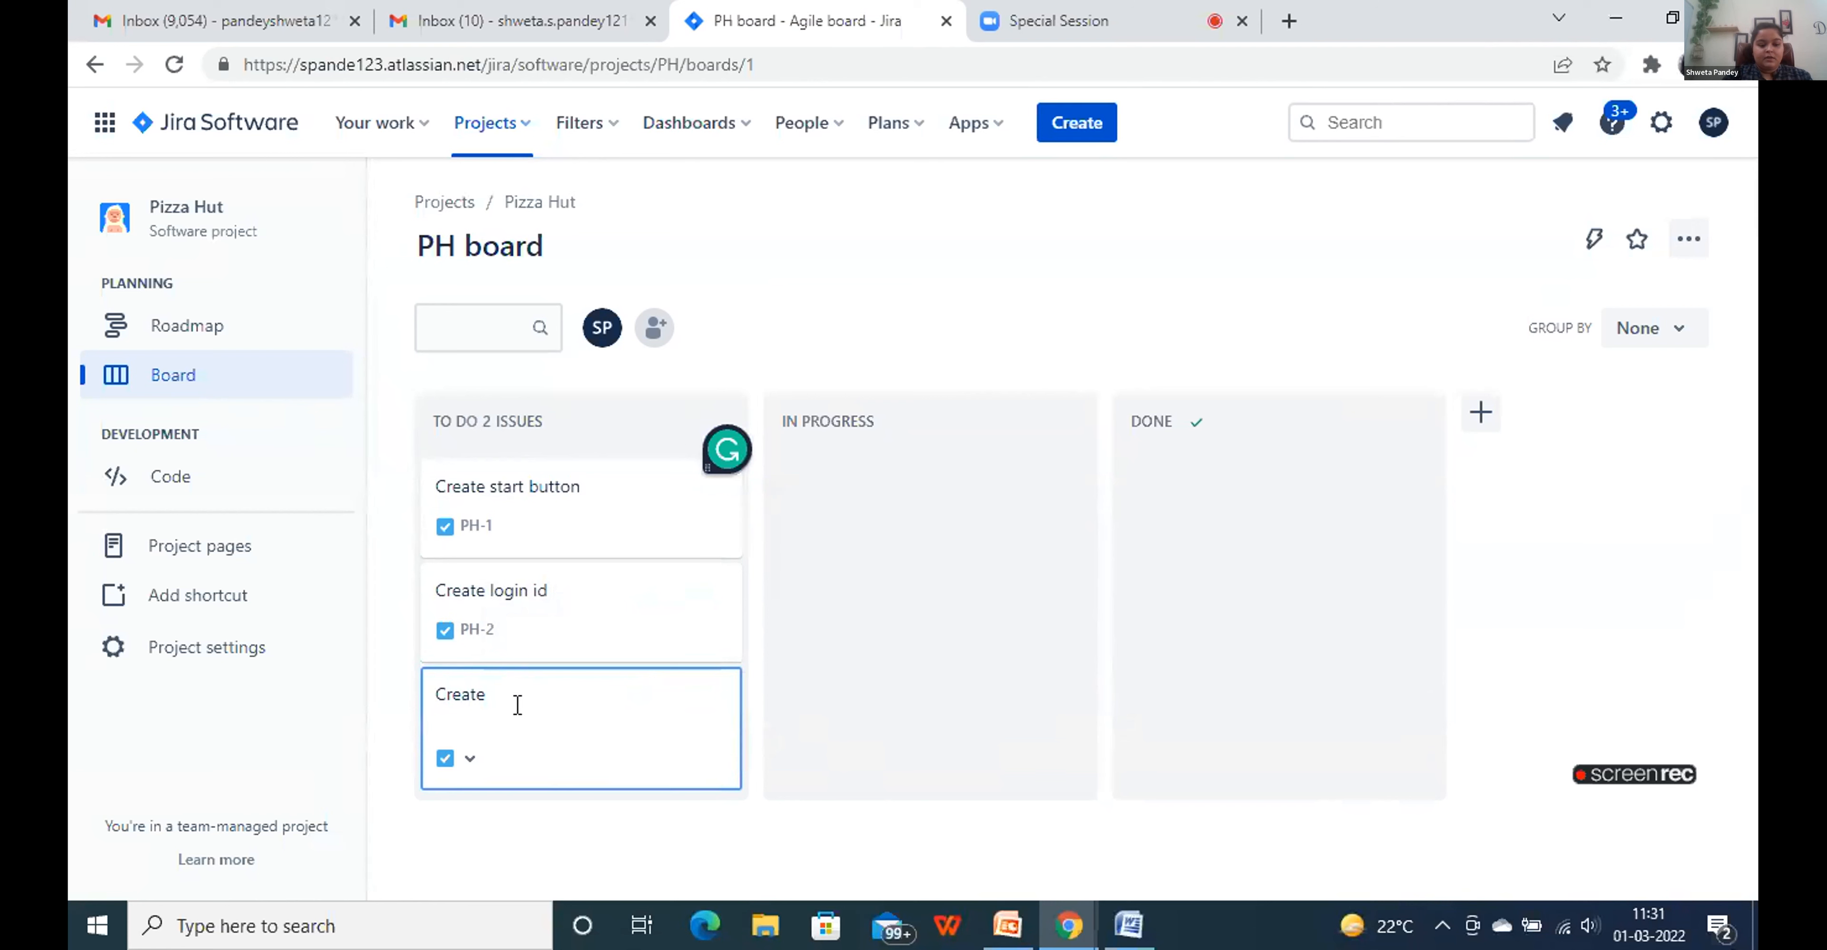
text( add button)
key(Return)
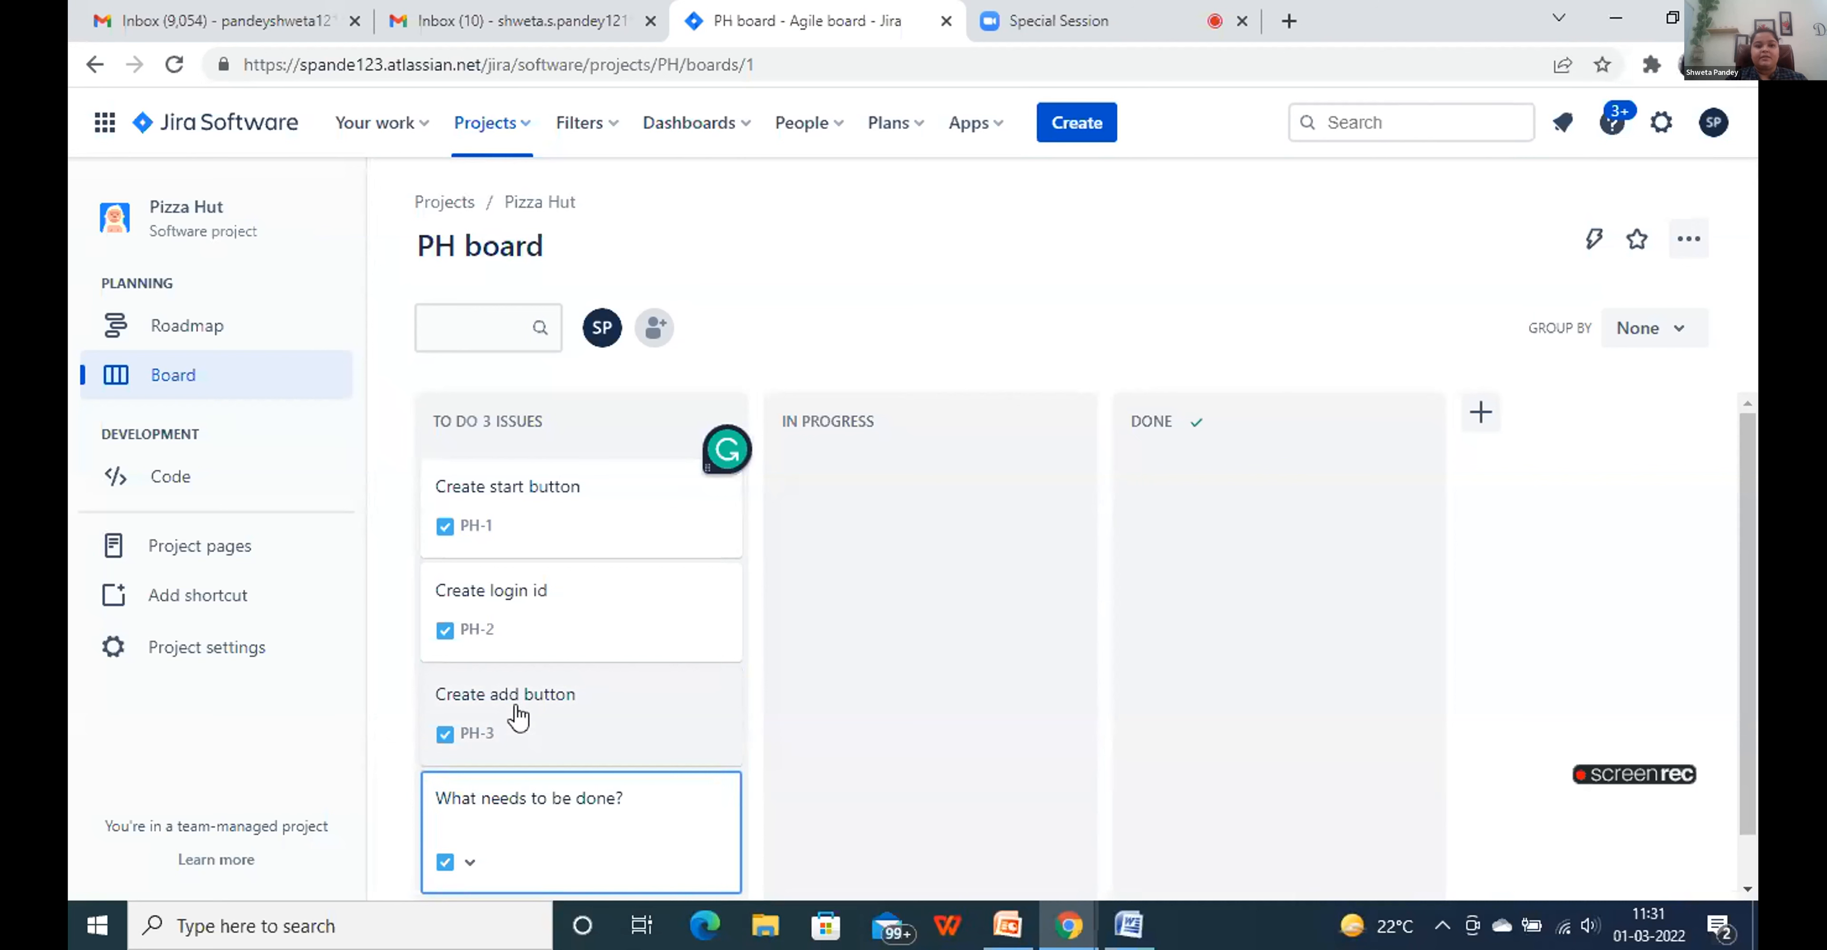
Start adding people in the project's access settings, and copy the first invitee's e-mail address from the Zoom meeting chat
click(232, 647)
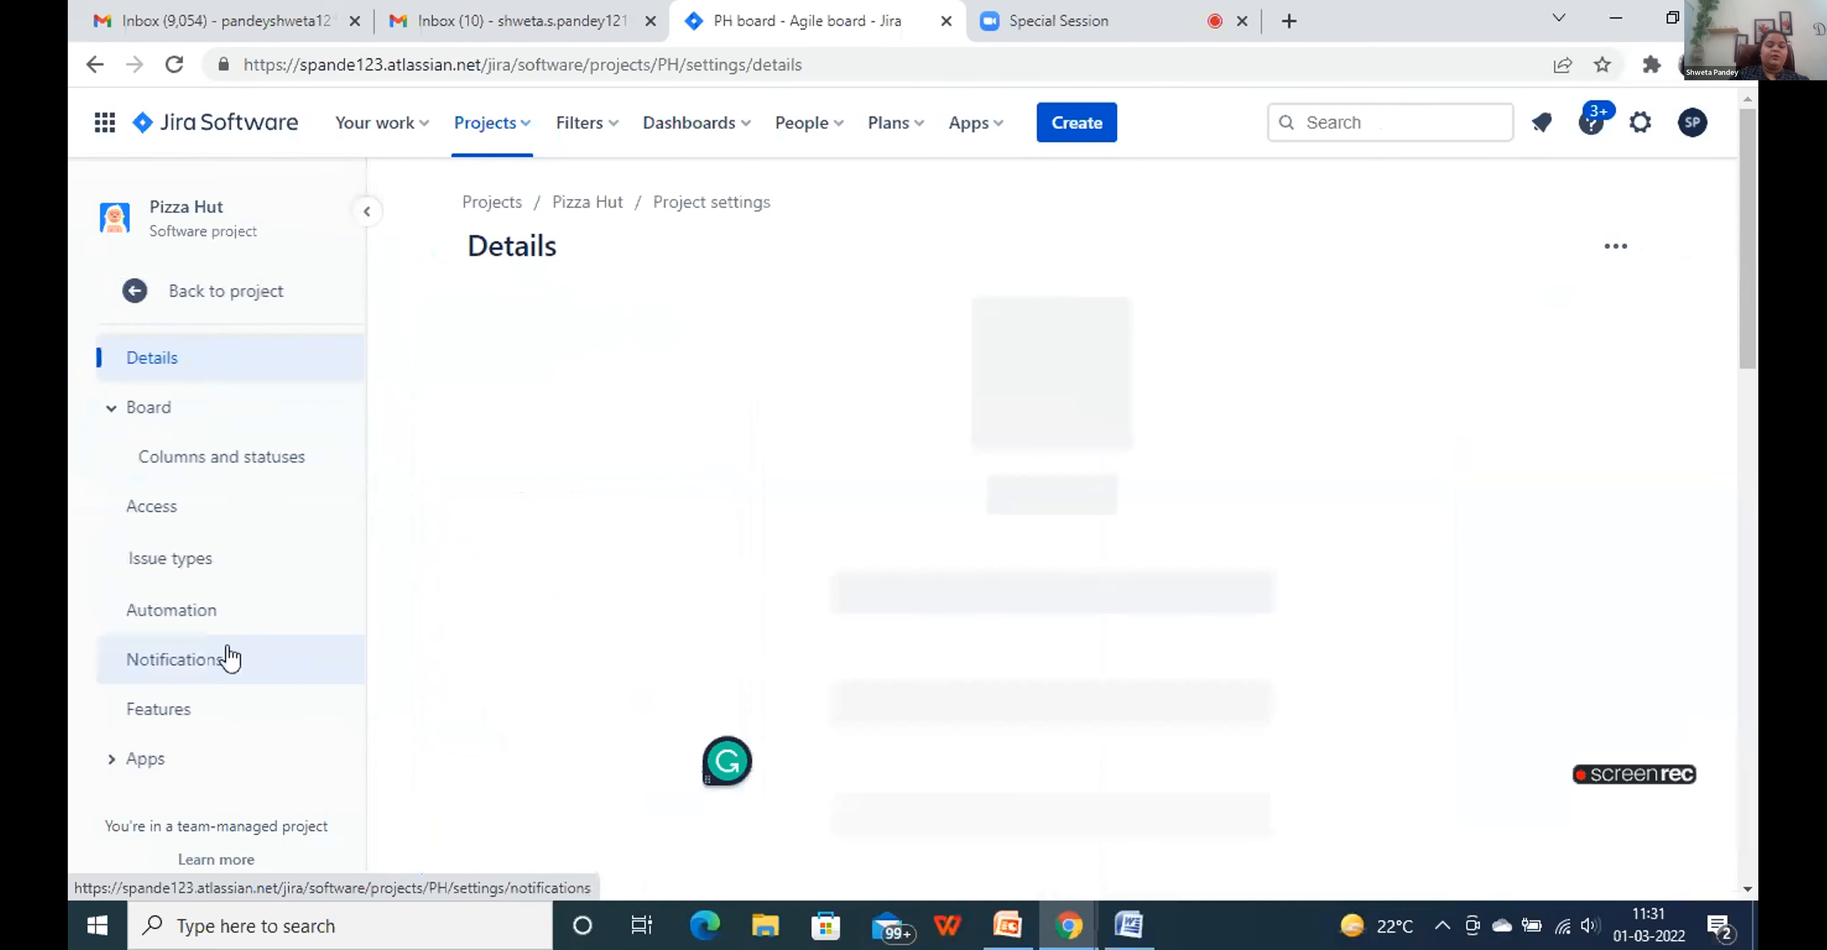
click(182, 525)
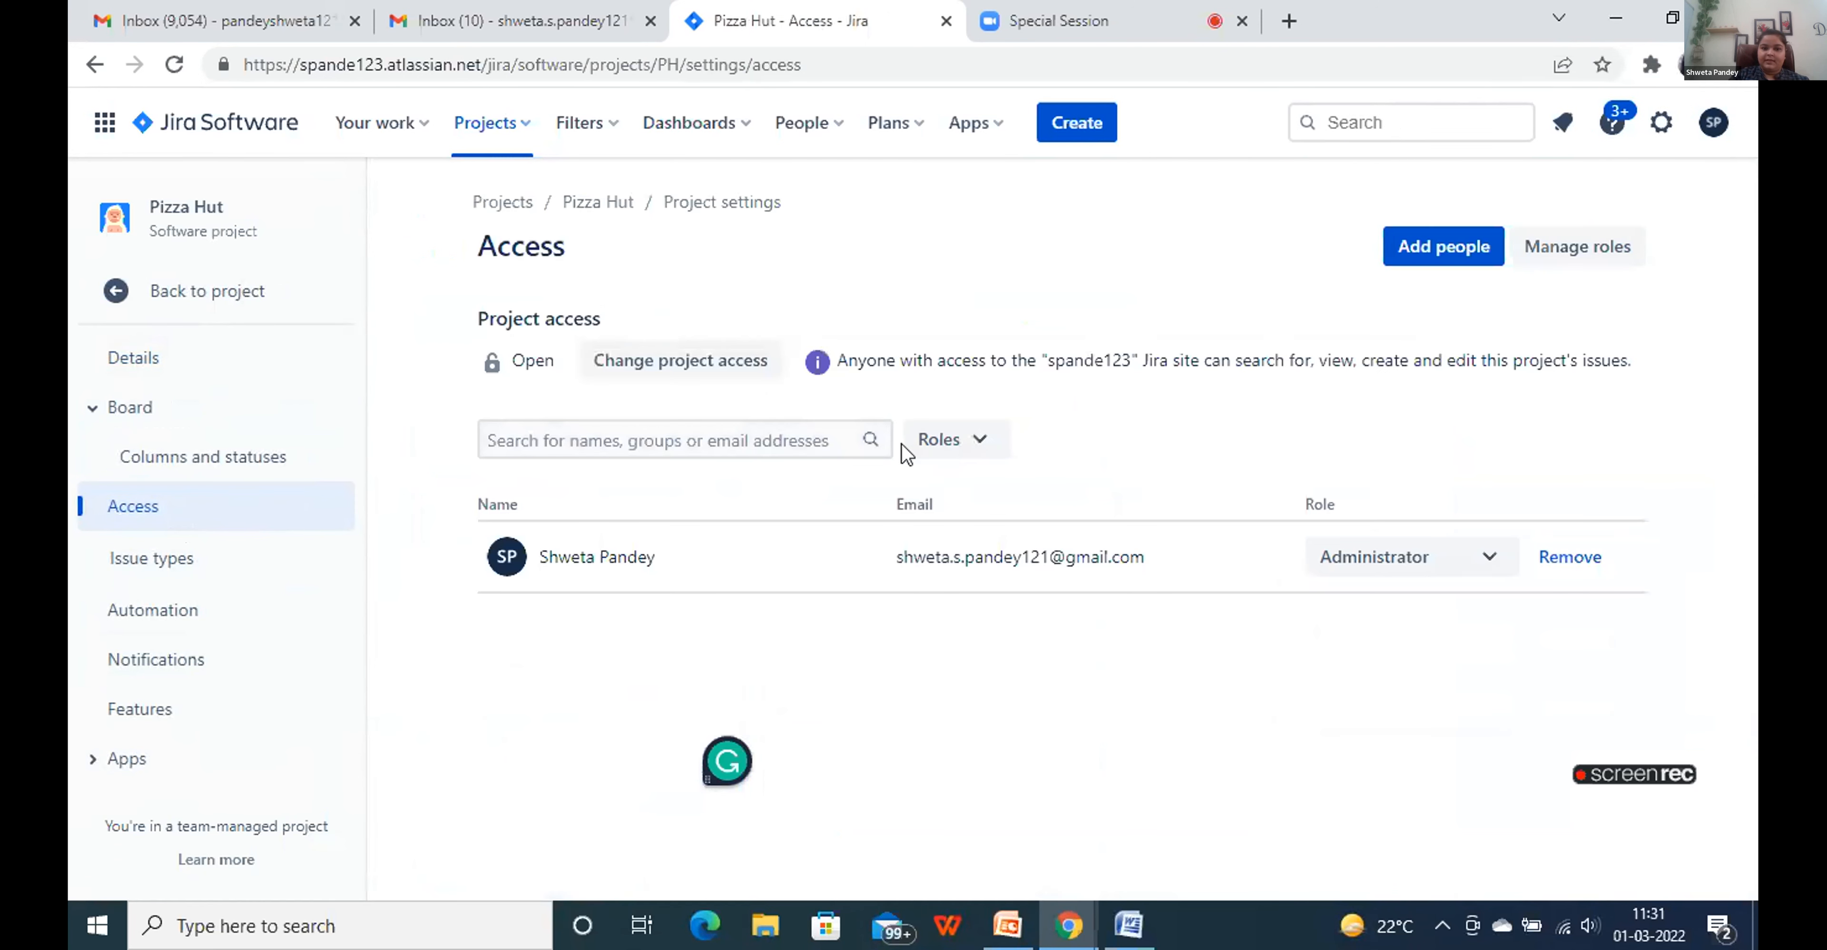
click(1441, 256)
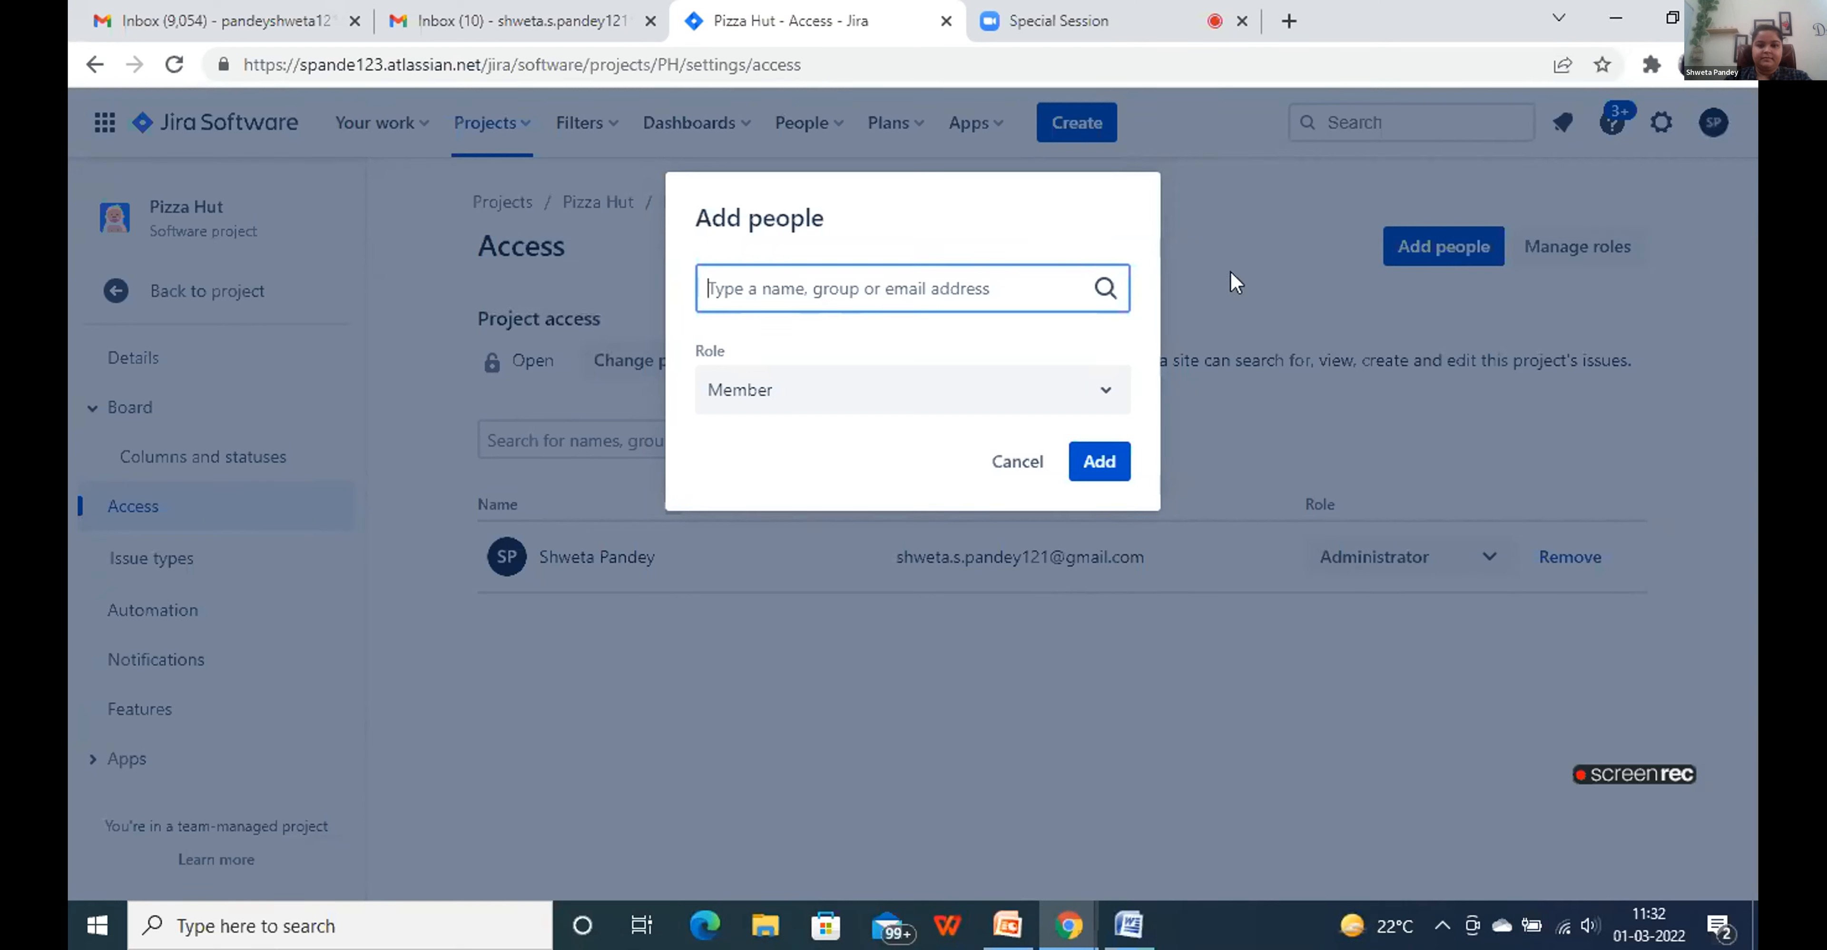
click(1082, 12)
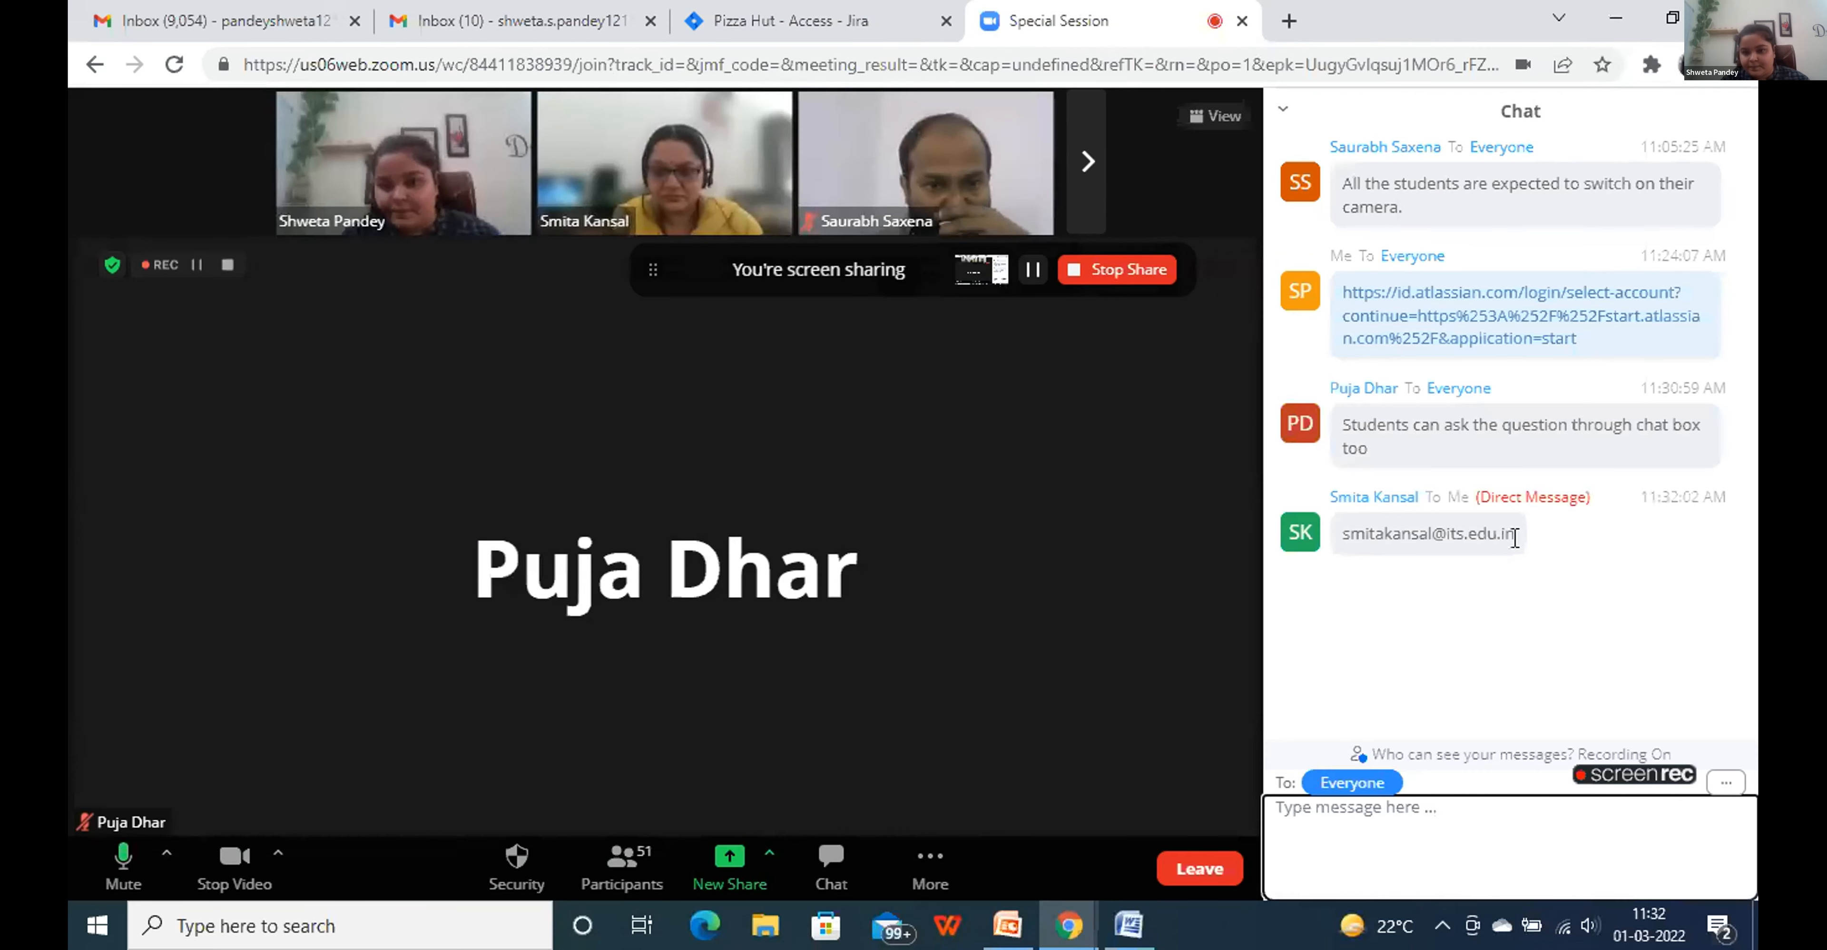
drag(1515, 537, 1346, 550)
key(ctrl+c)
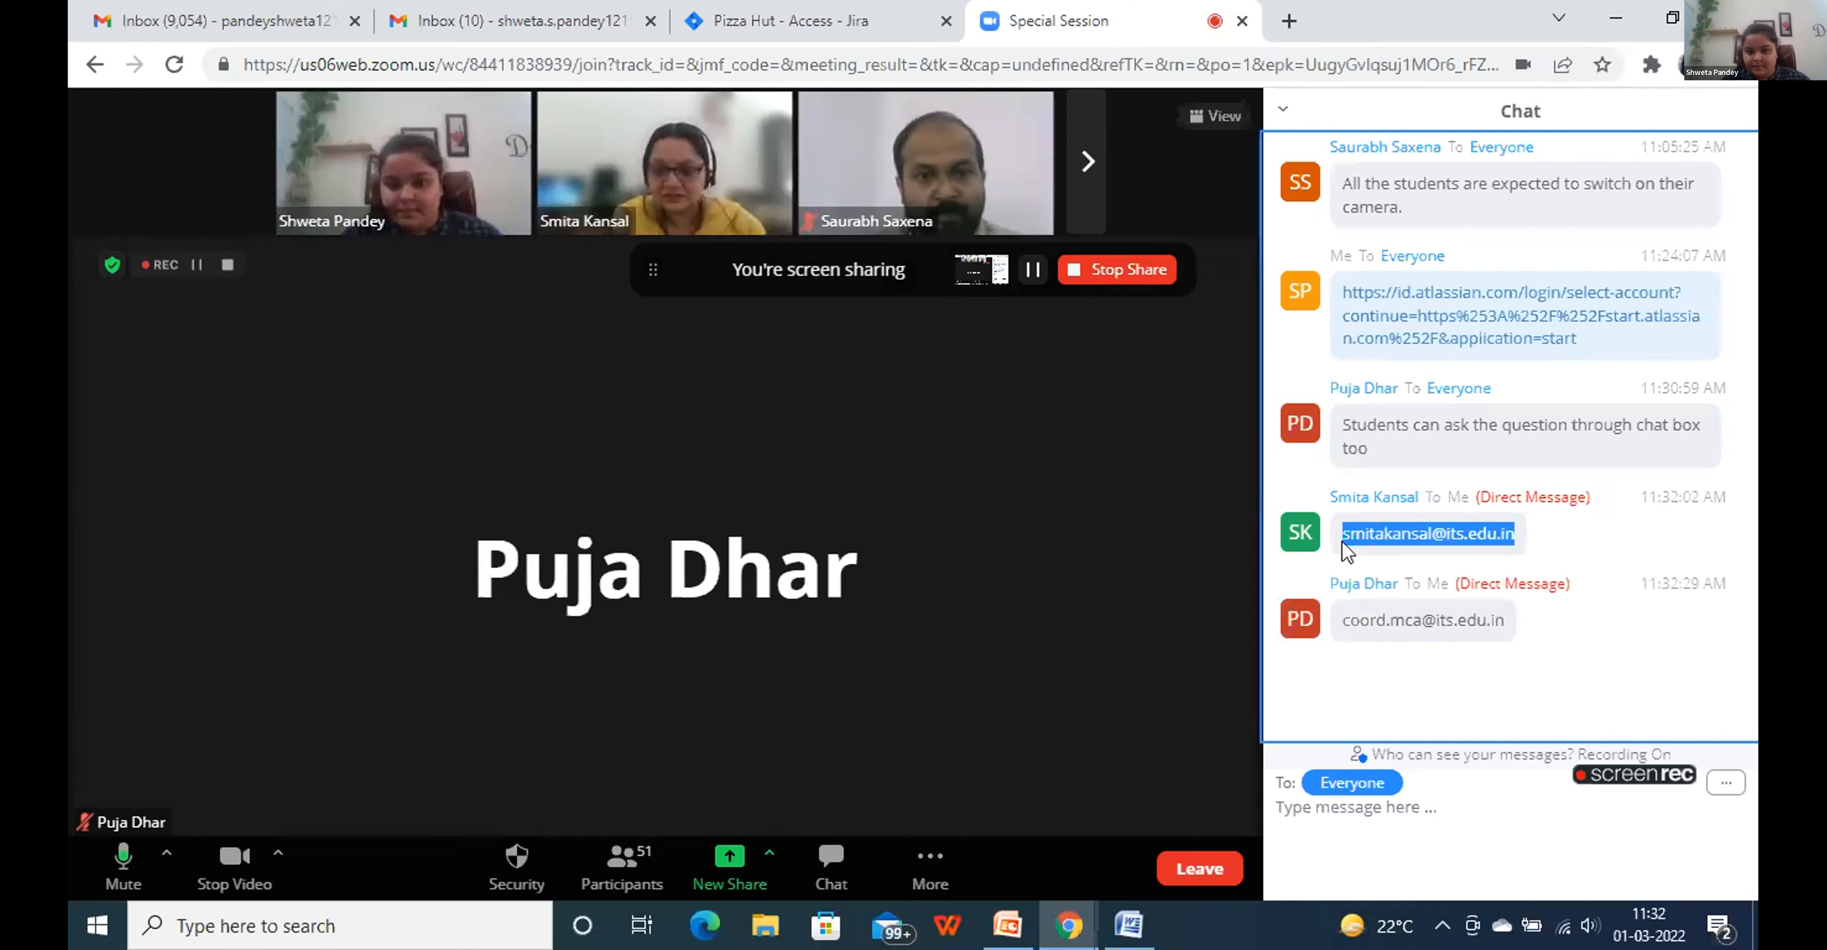
Back in Jira, invite the person with the copied e-mail address to the project as Member and dismiss the notification
click(845, 12)
click(764, 291)
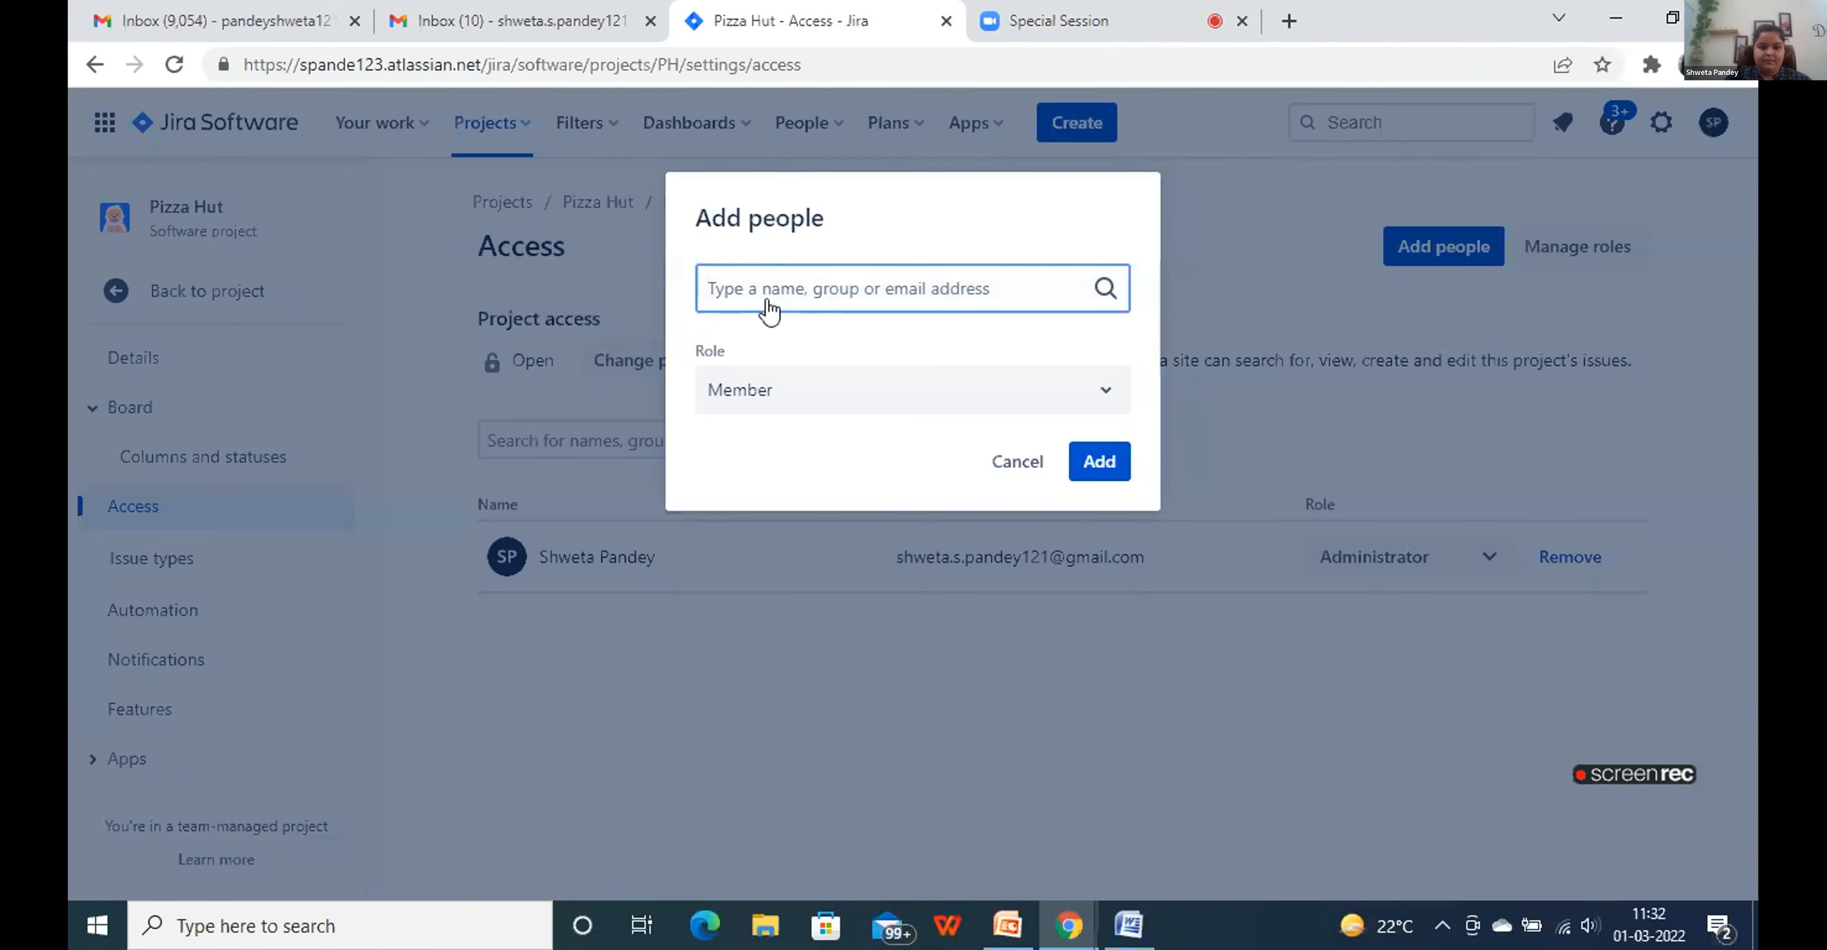
key(ctrl+v)
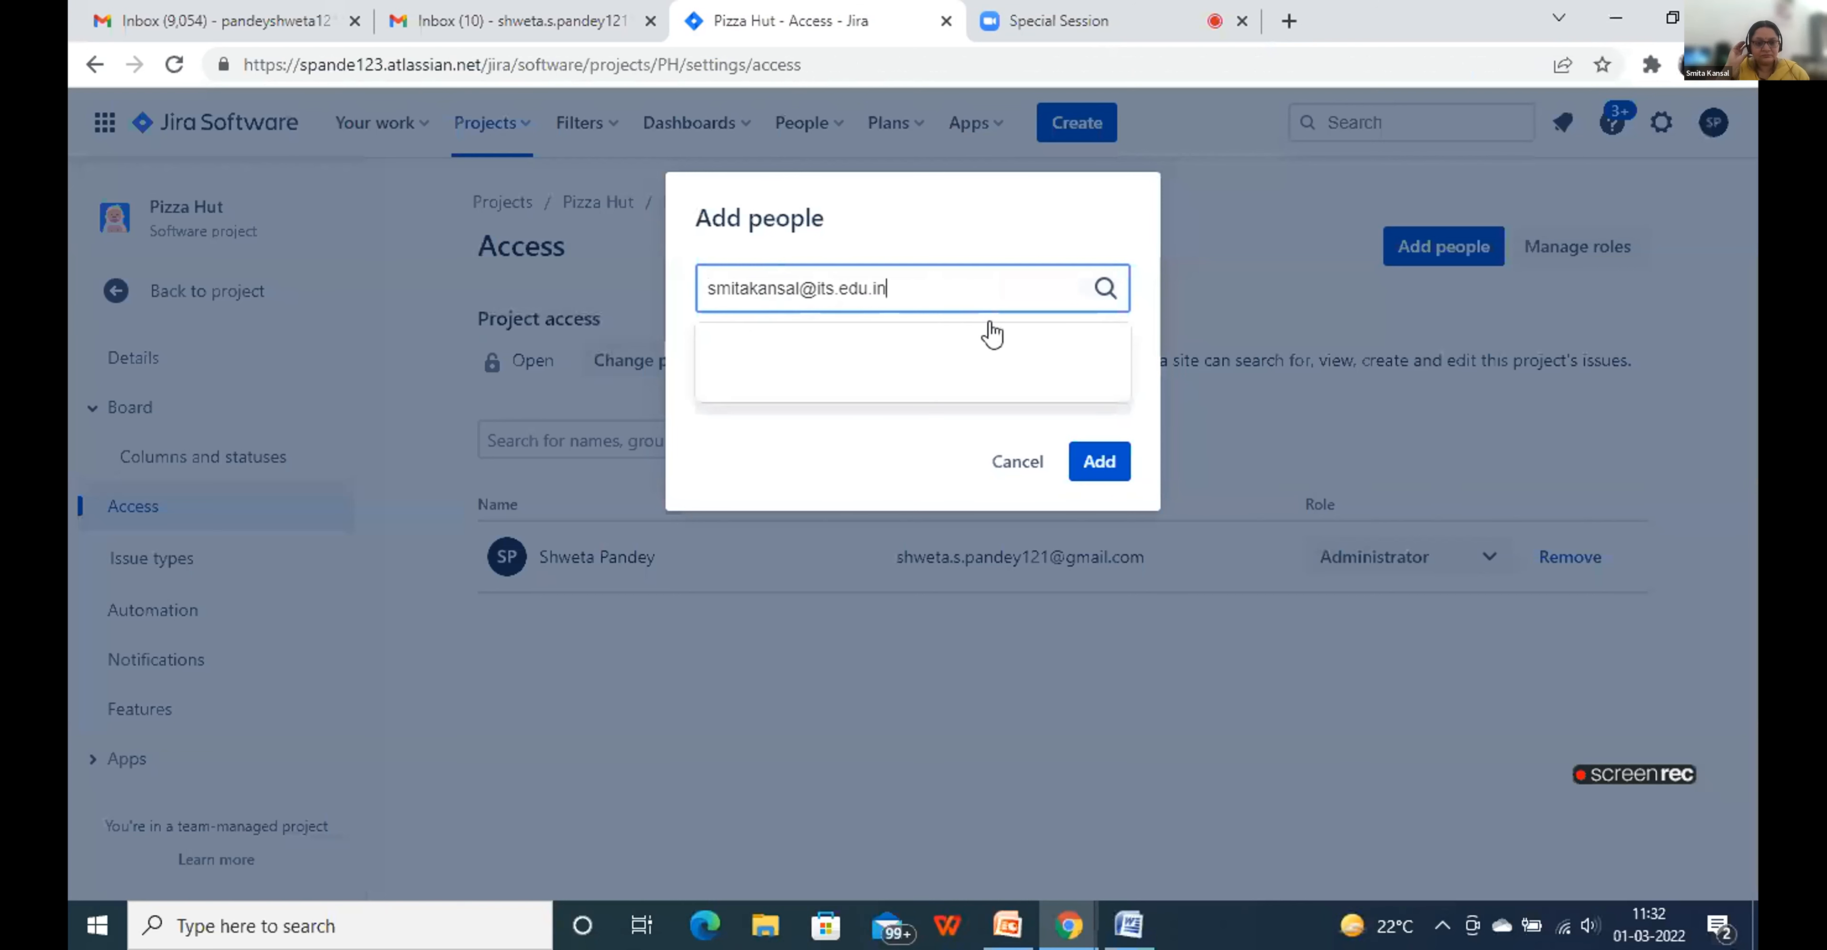
click(981, 349)
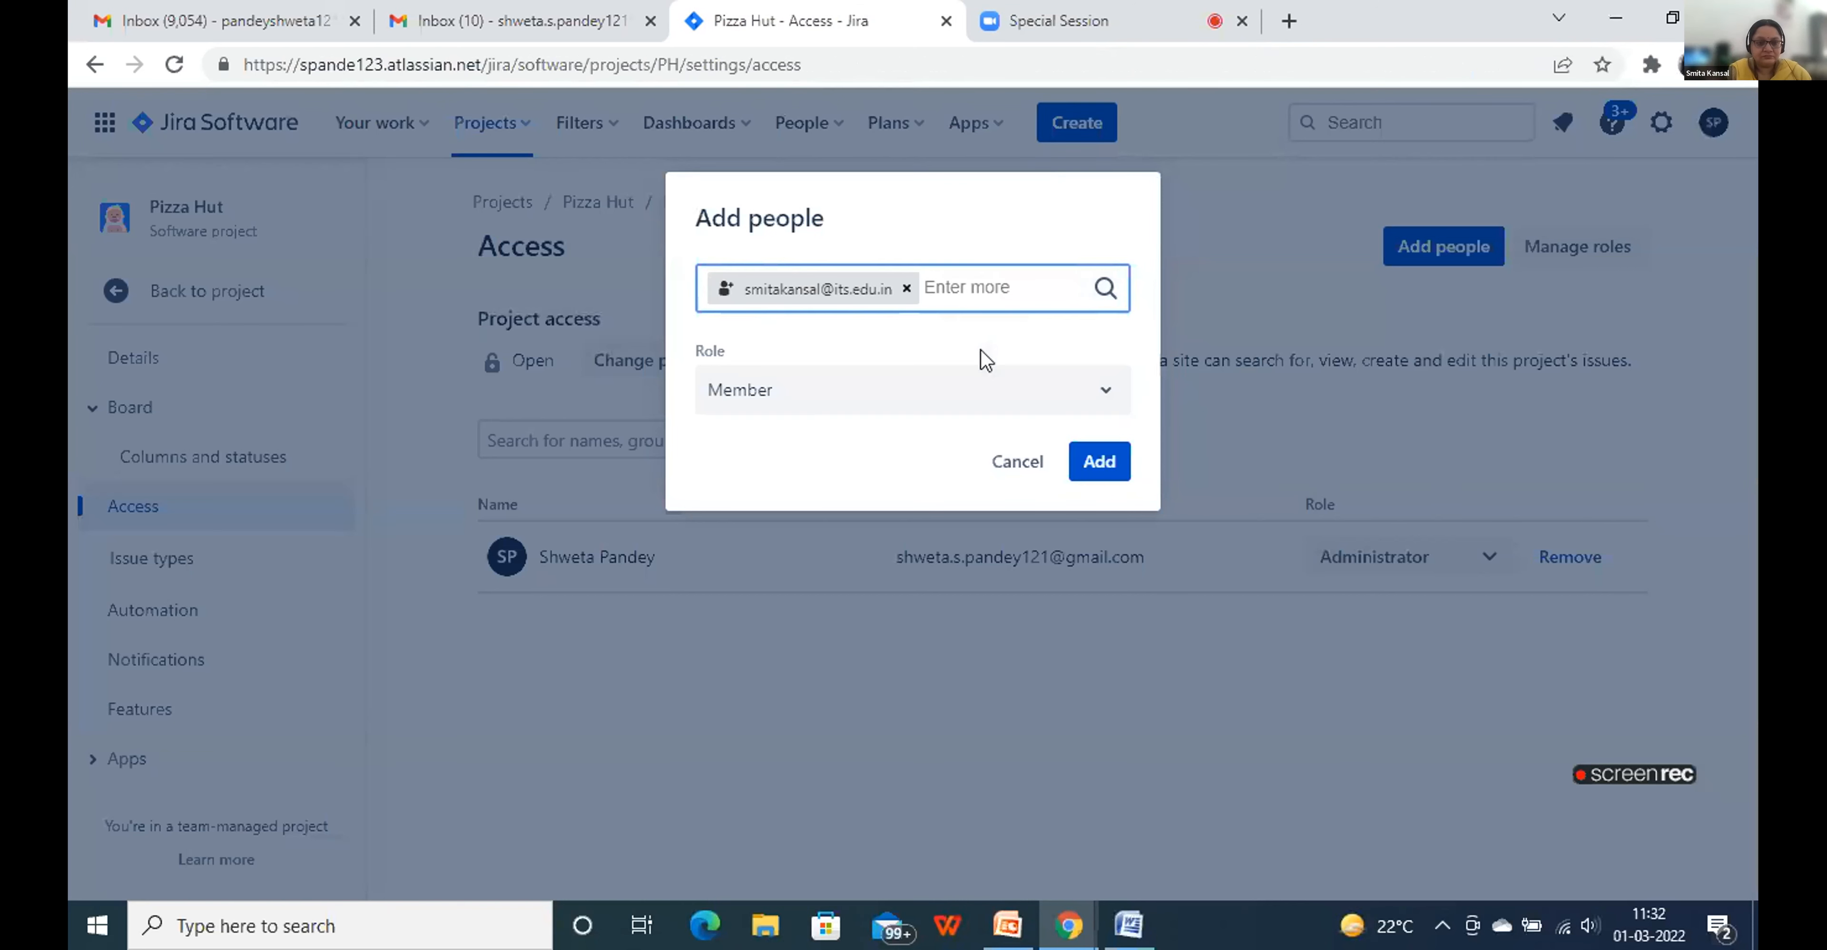
click(1104, 462)
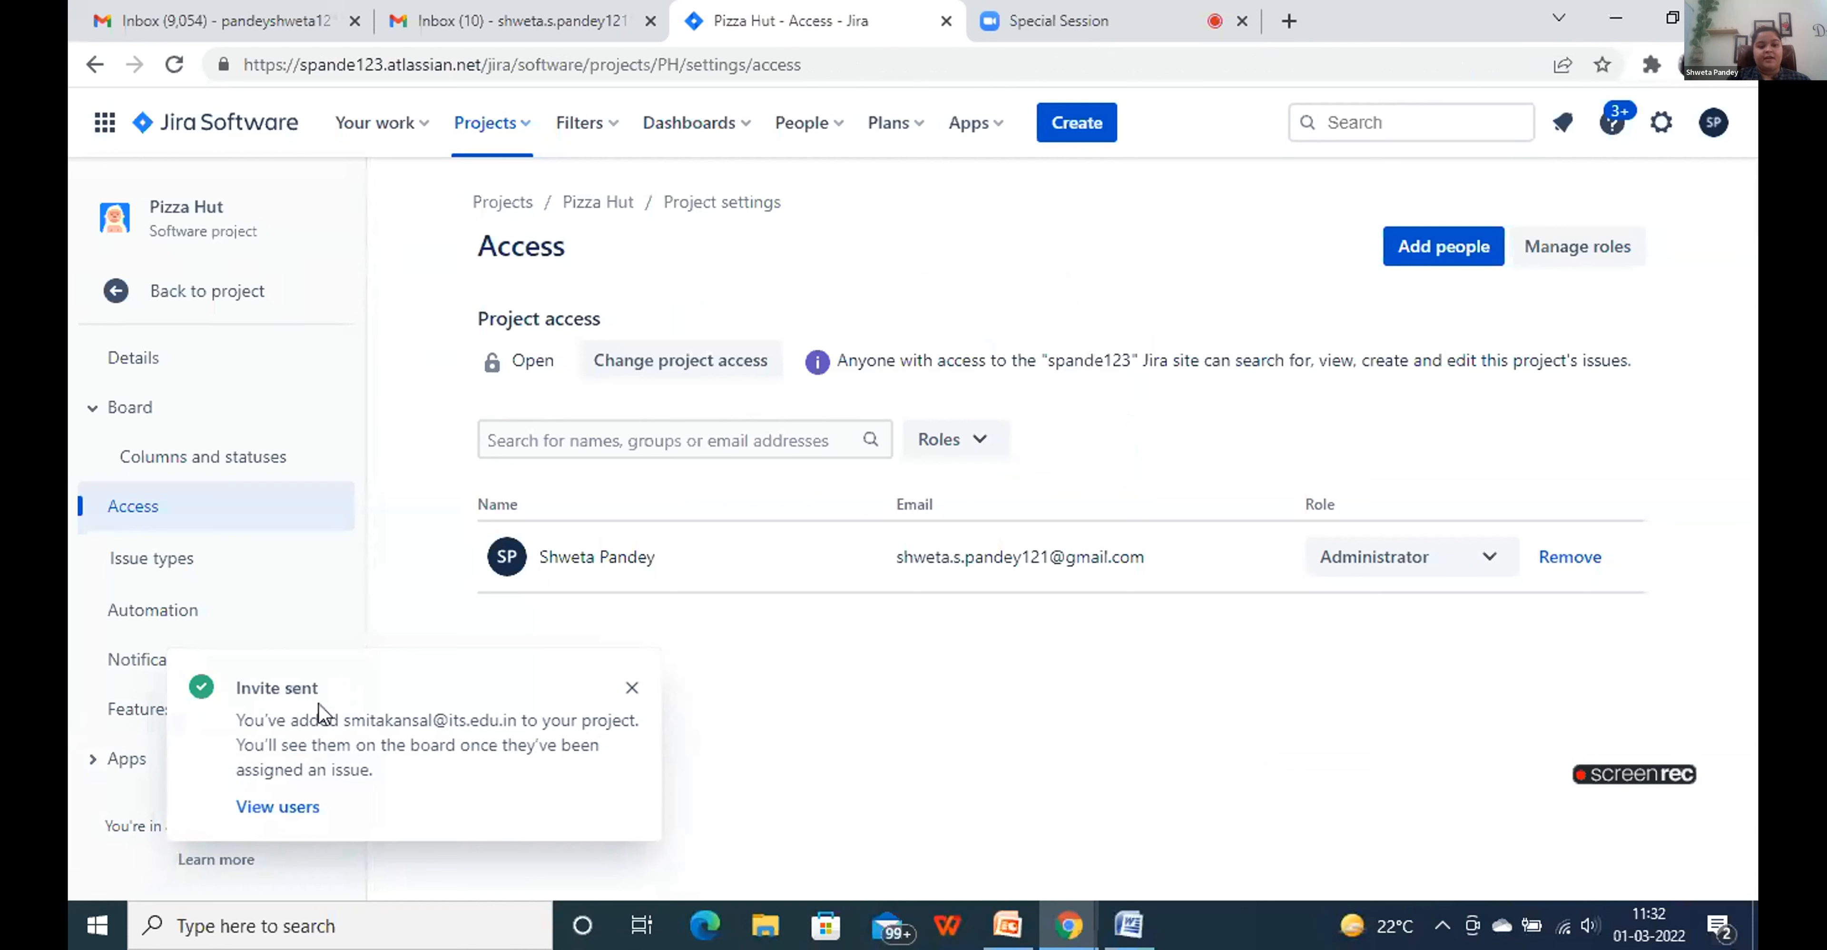
click(634, 688)
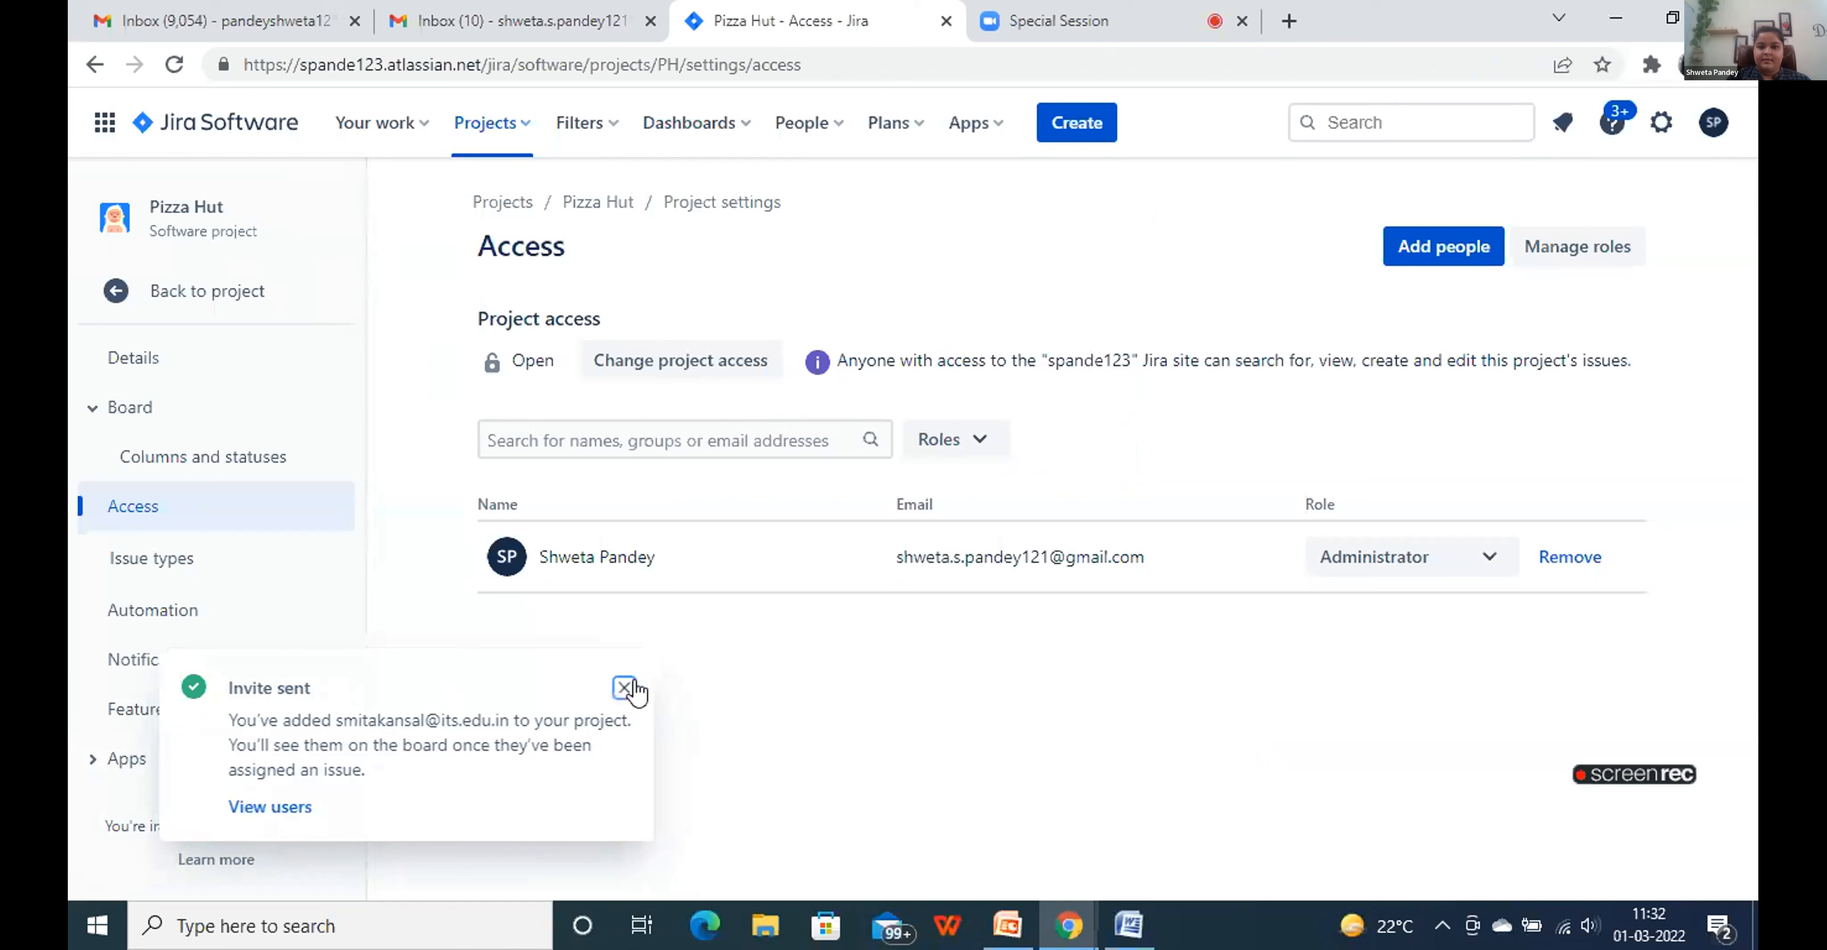
Invite a second person to the project as Member, using the other e-mail address sent in the Zoom chat
click(1430, 273)
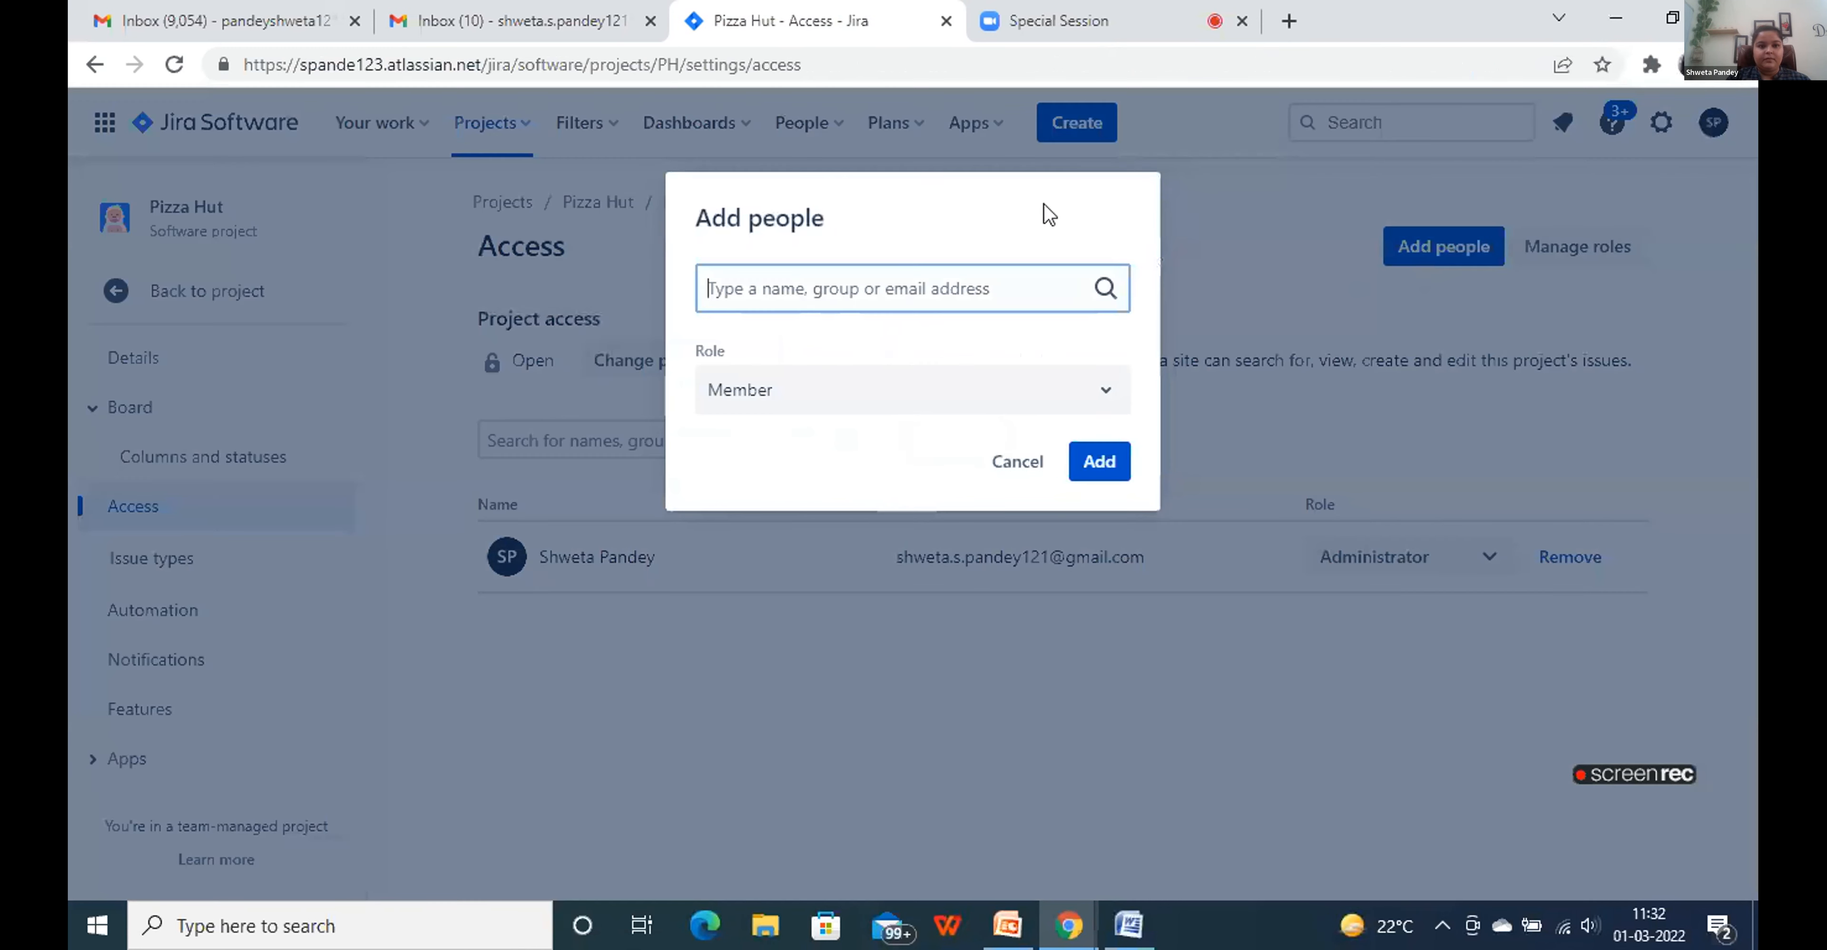
click(1019, 10)
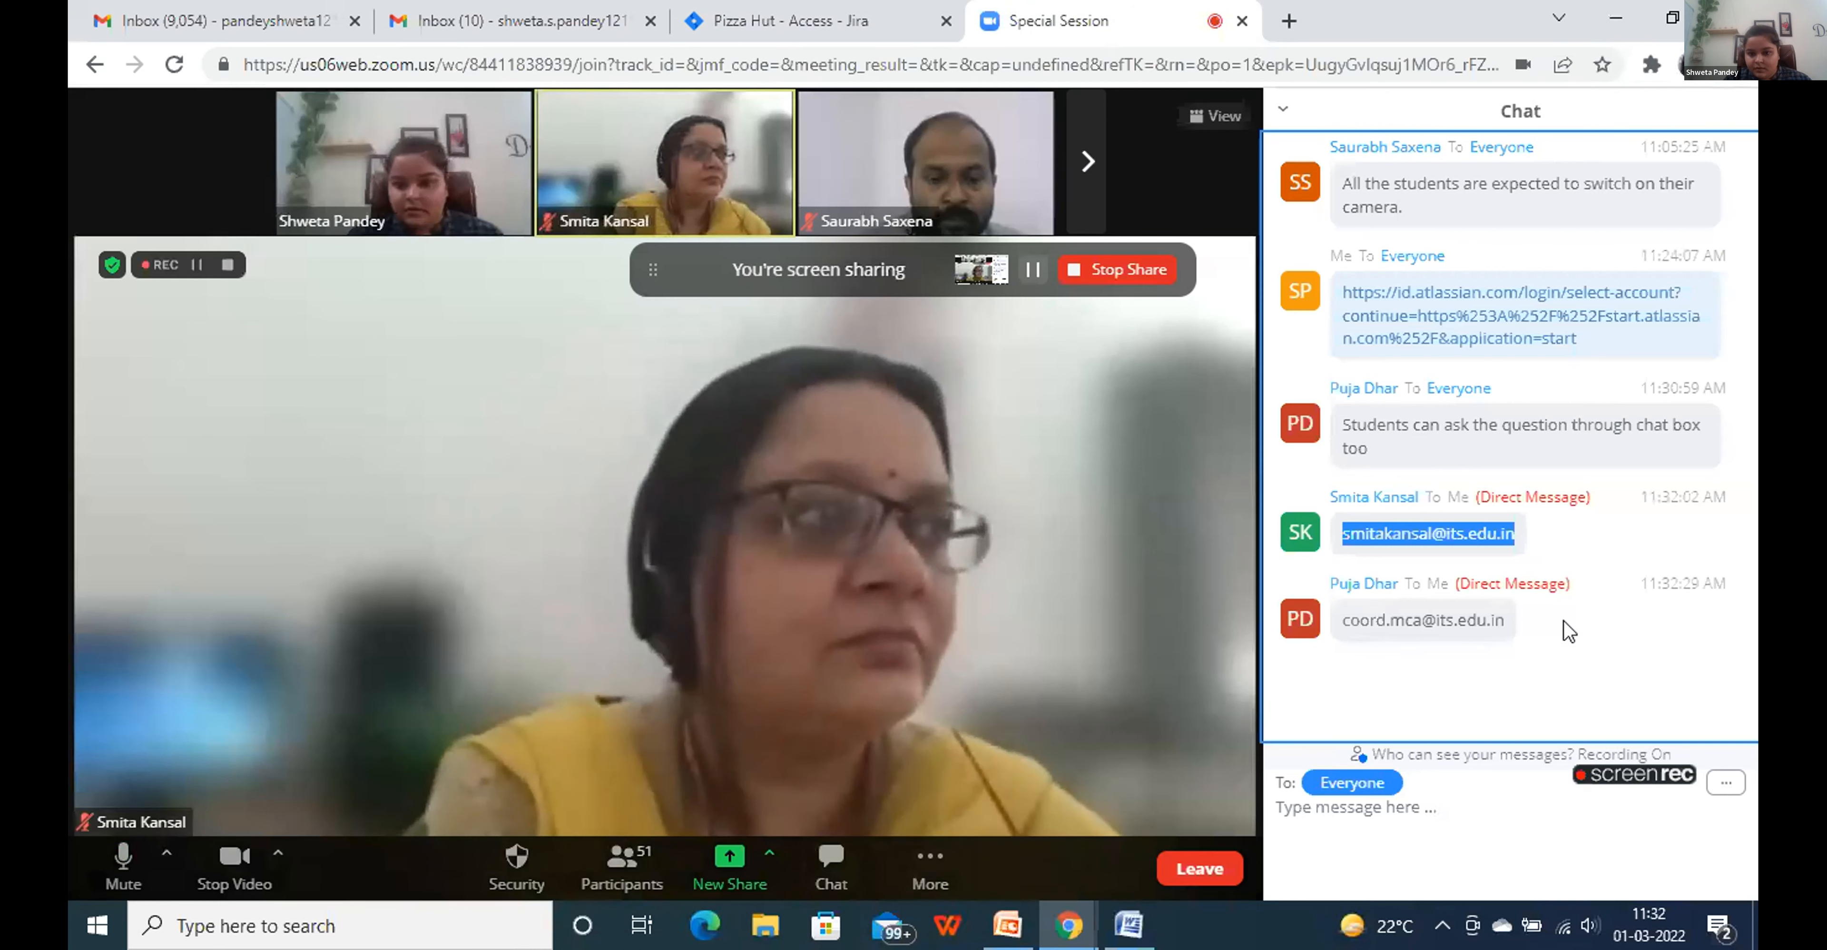
drag(1509, 621, 1347, 622)
key(ctrl+c)
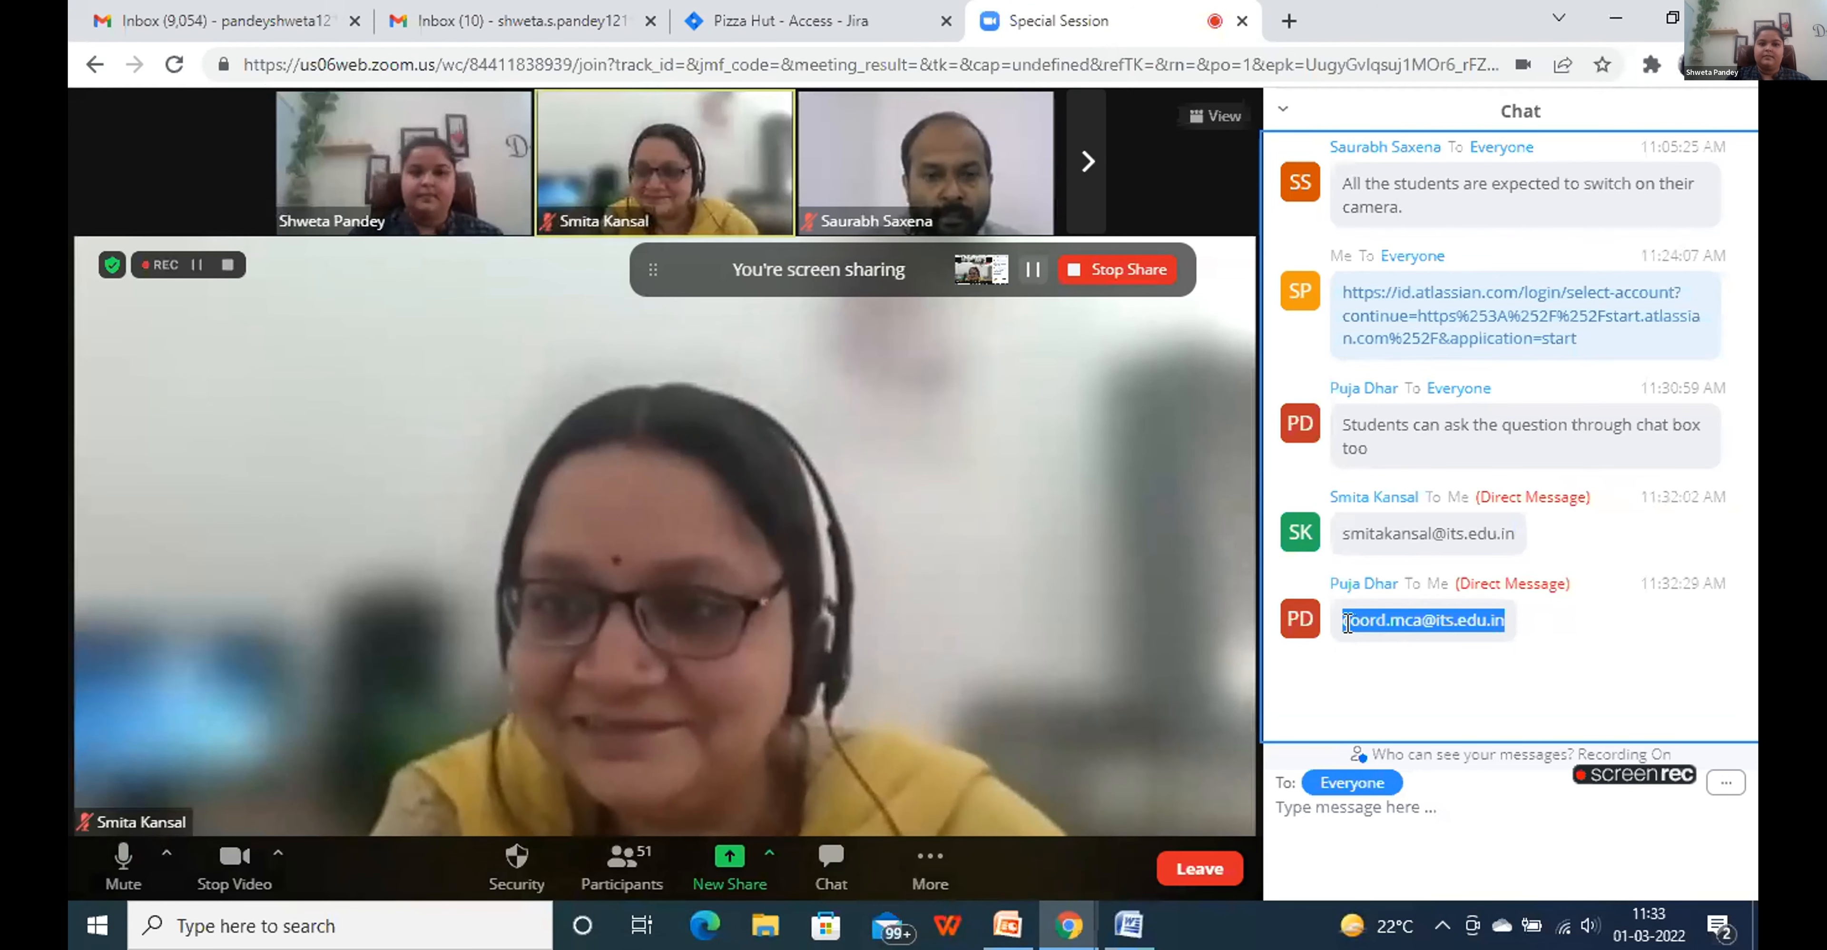
click(878, 10)
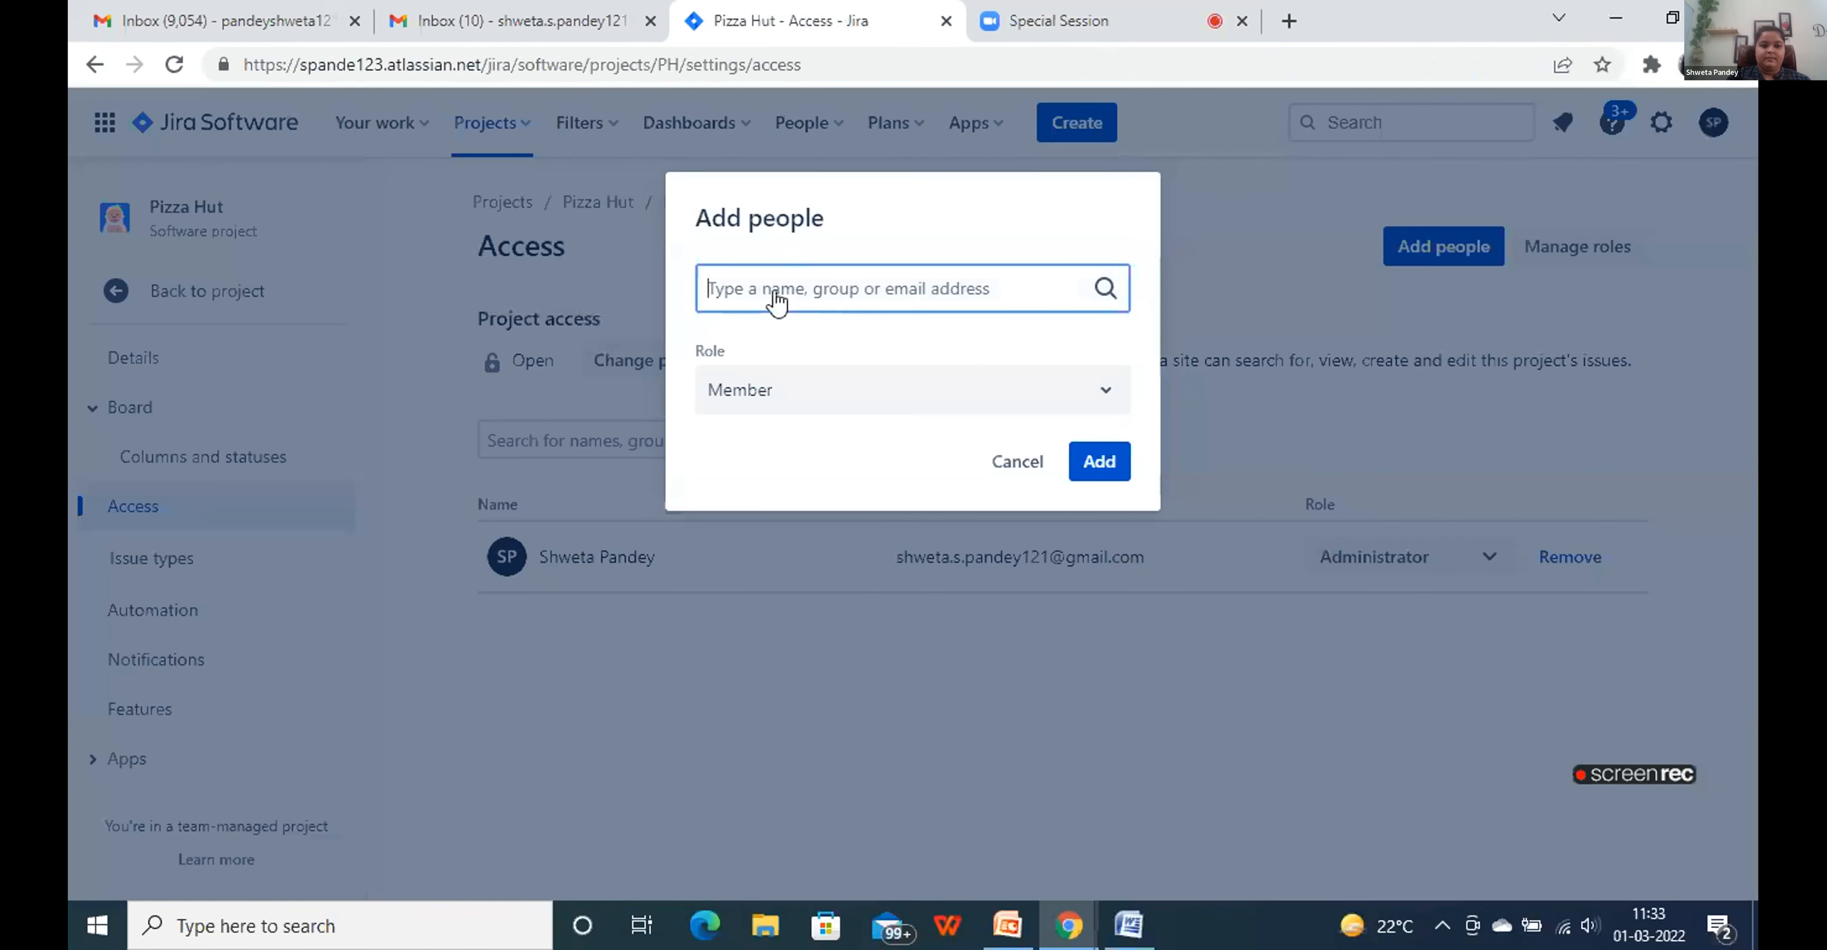
key(ctrl+v)
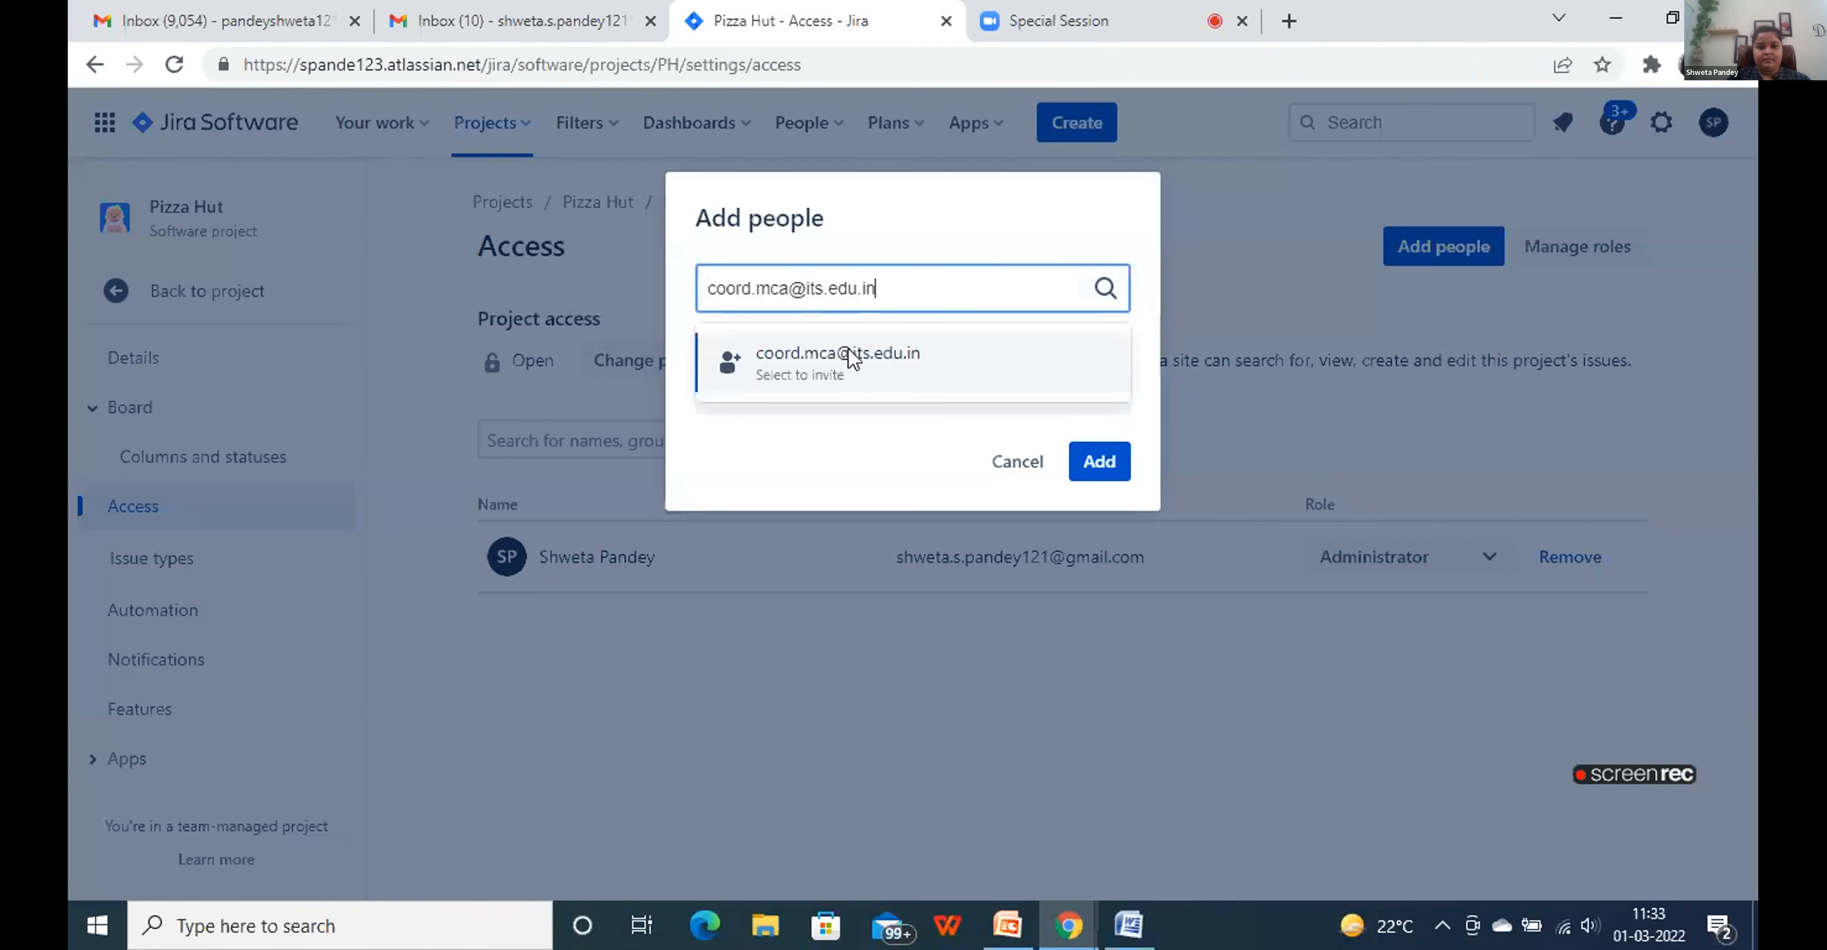
click(850, 356)
click(1101, 463)
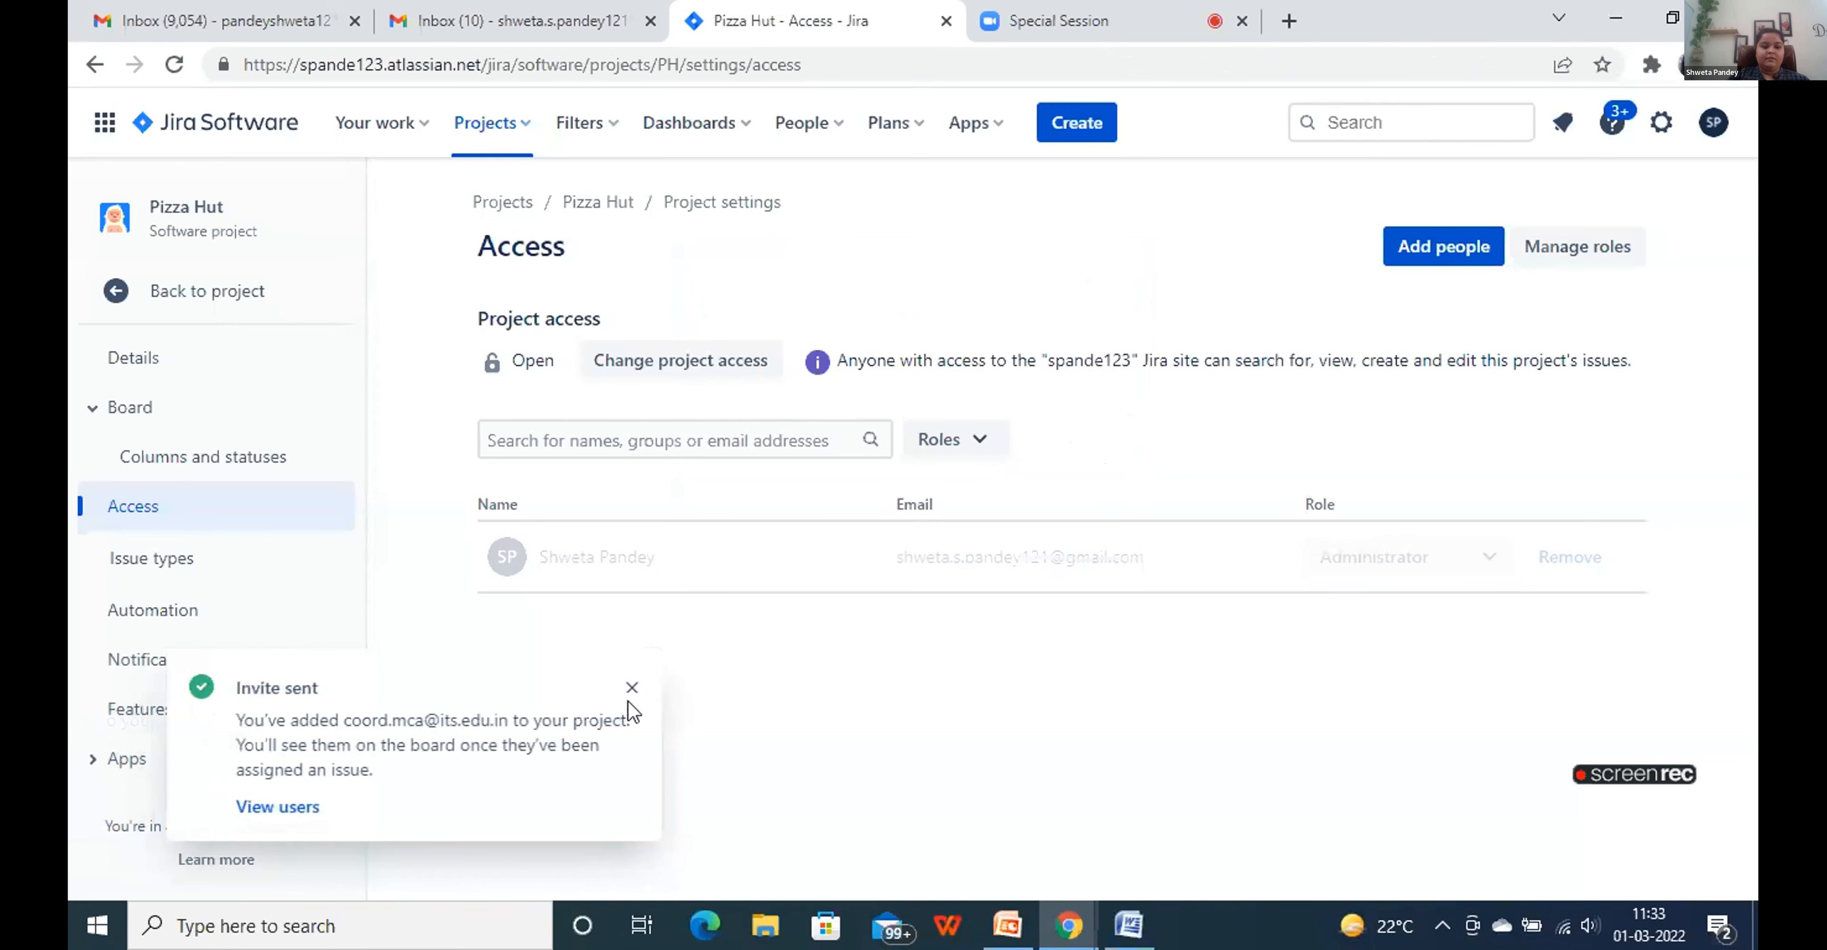
click(630, 690)
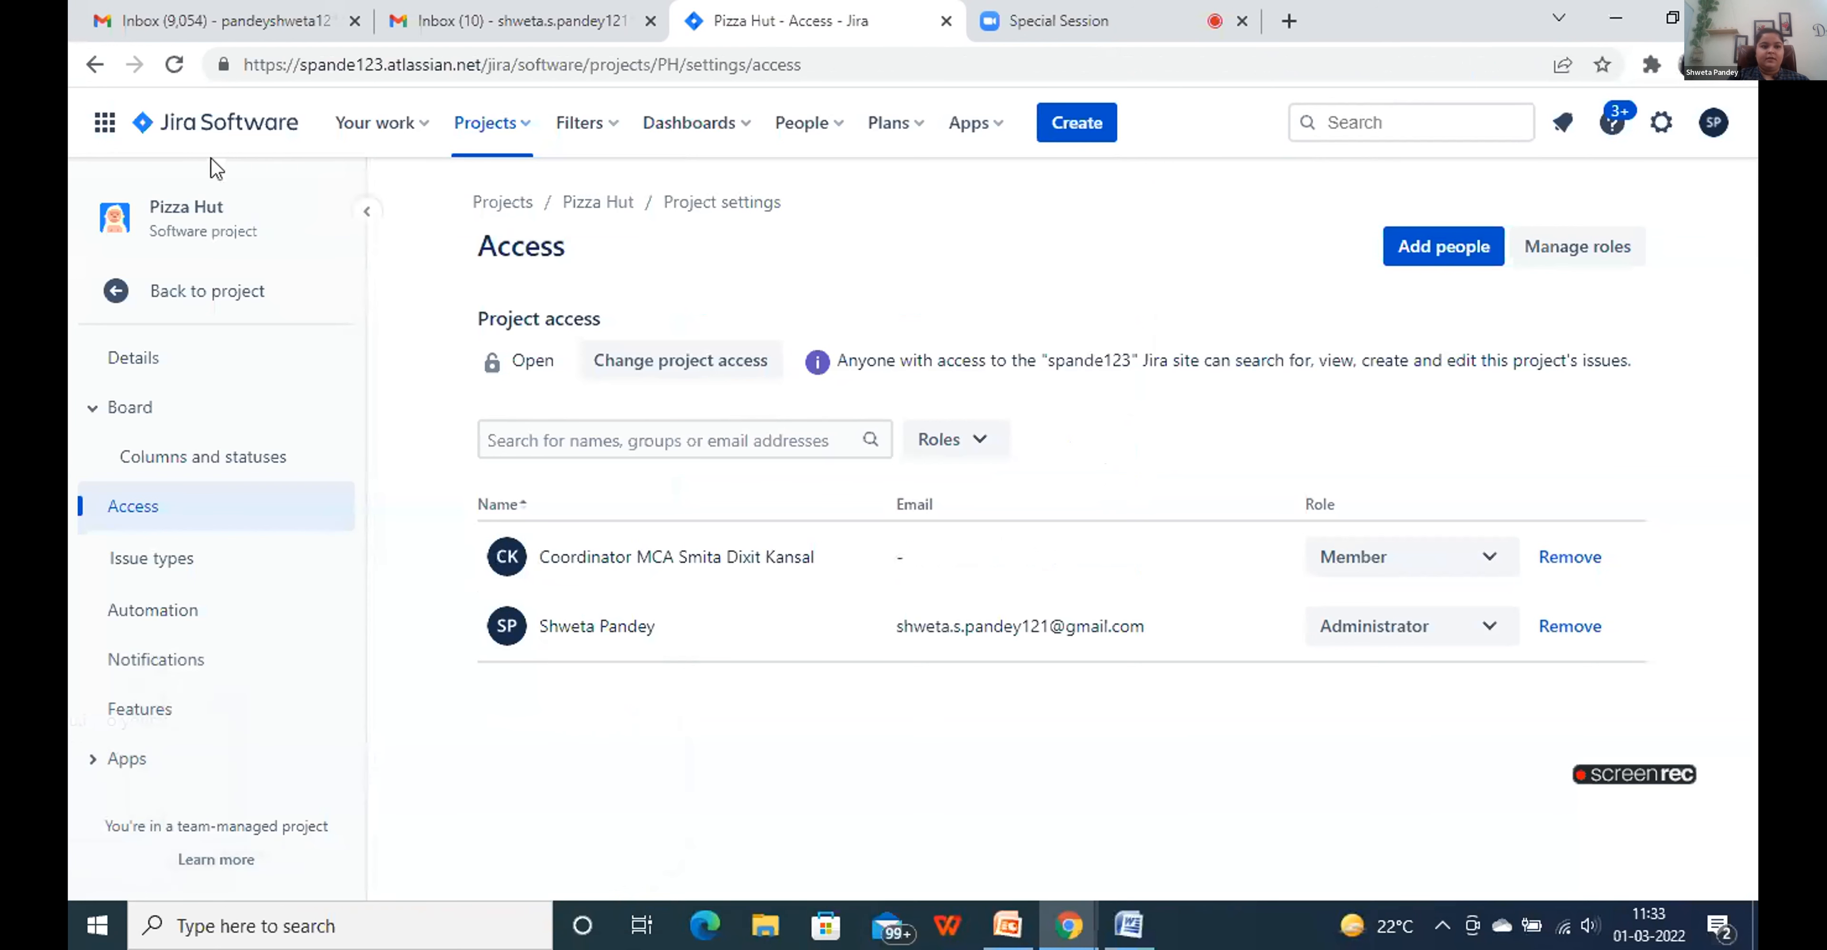
Refresh the project's access list, and return to the PH board and reload it
click(174, 67)
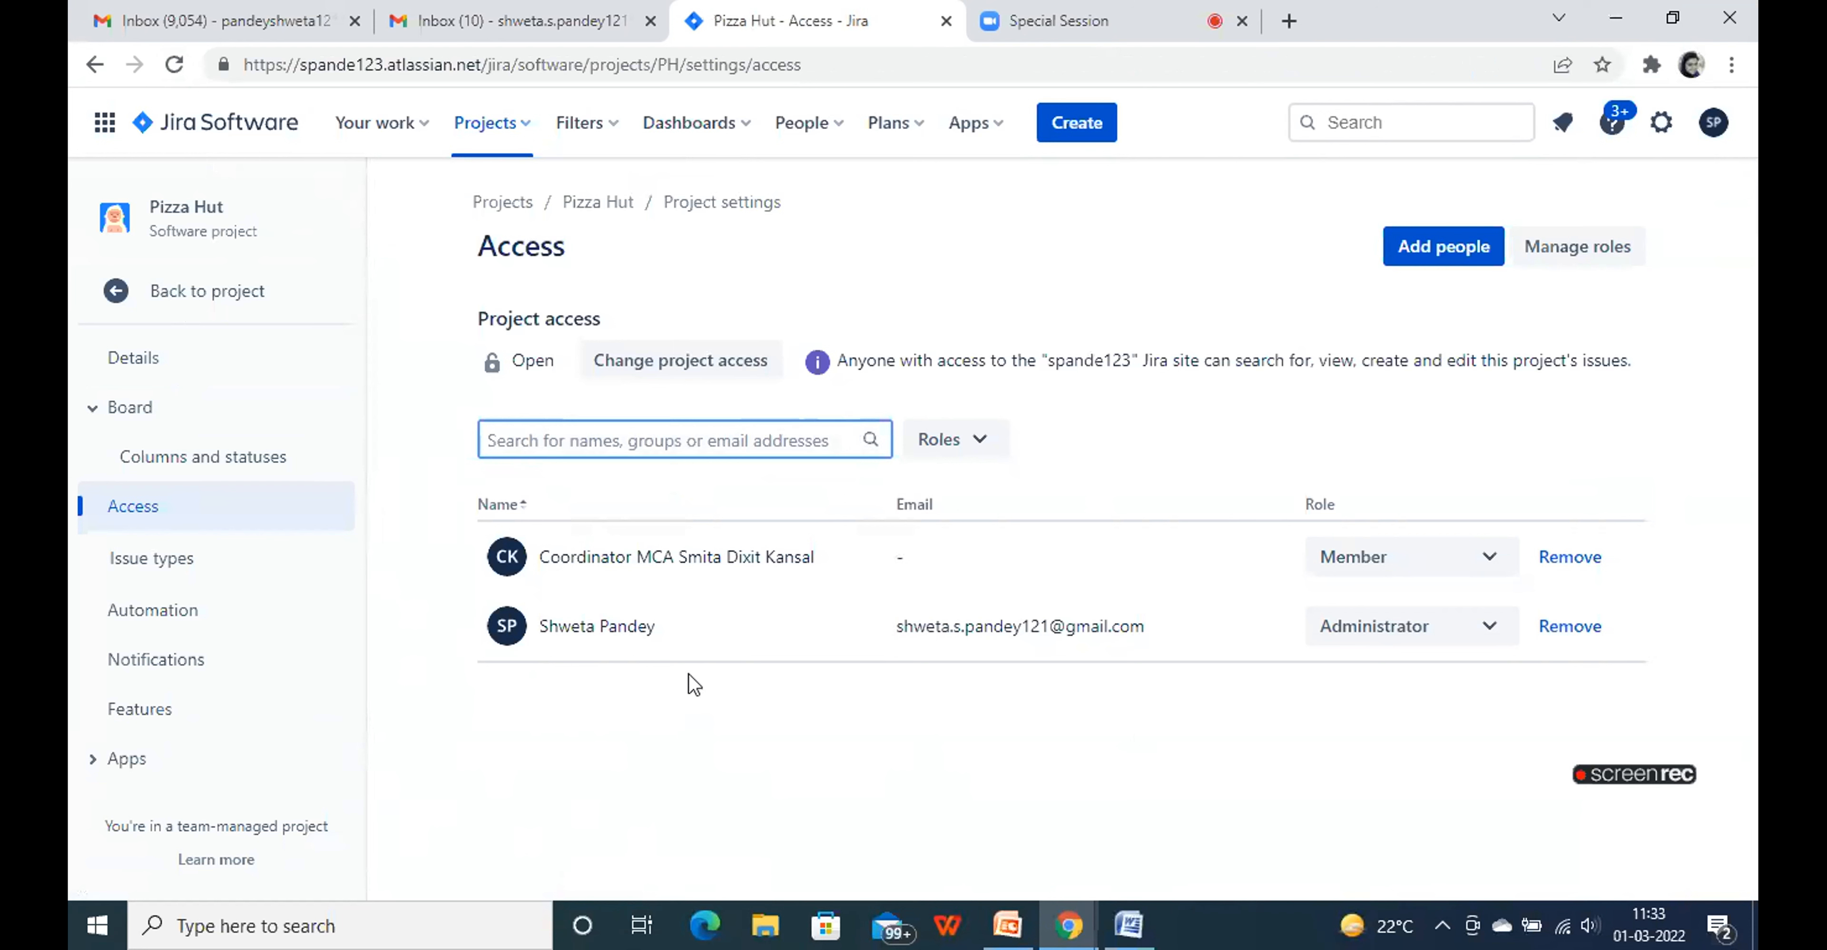
click(252, 314)
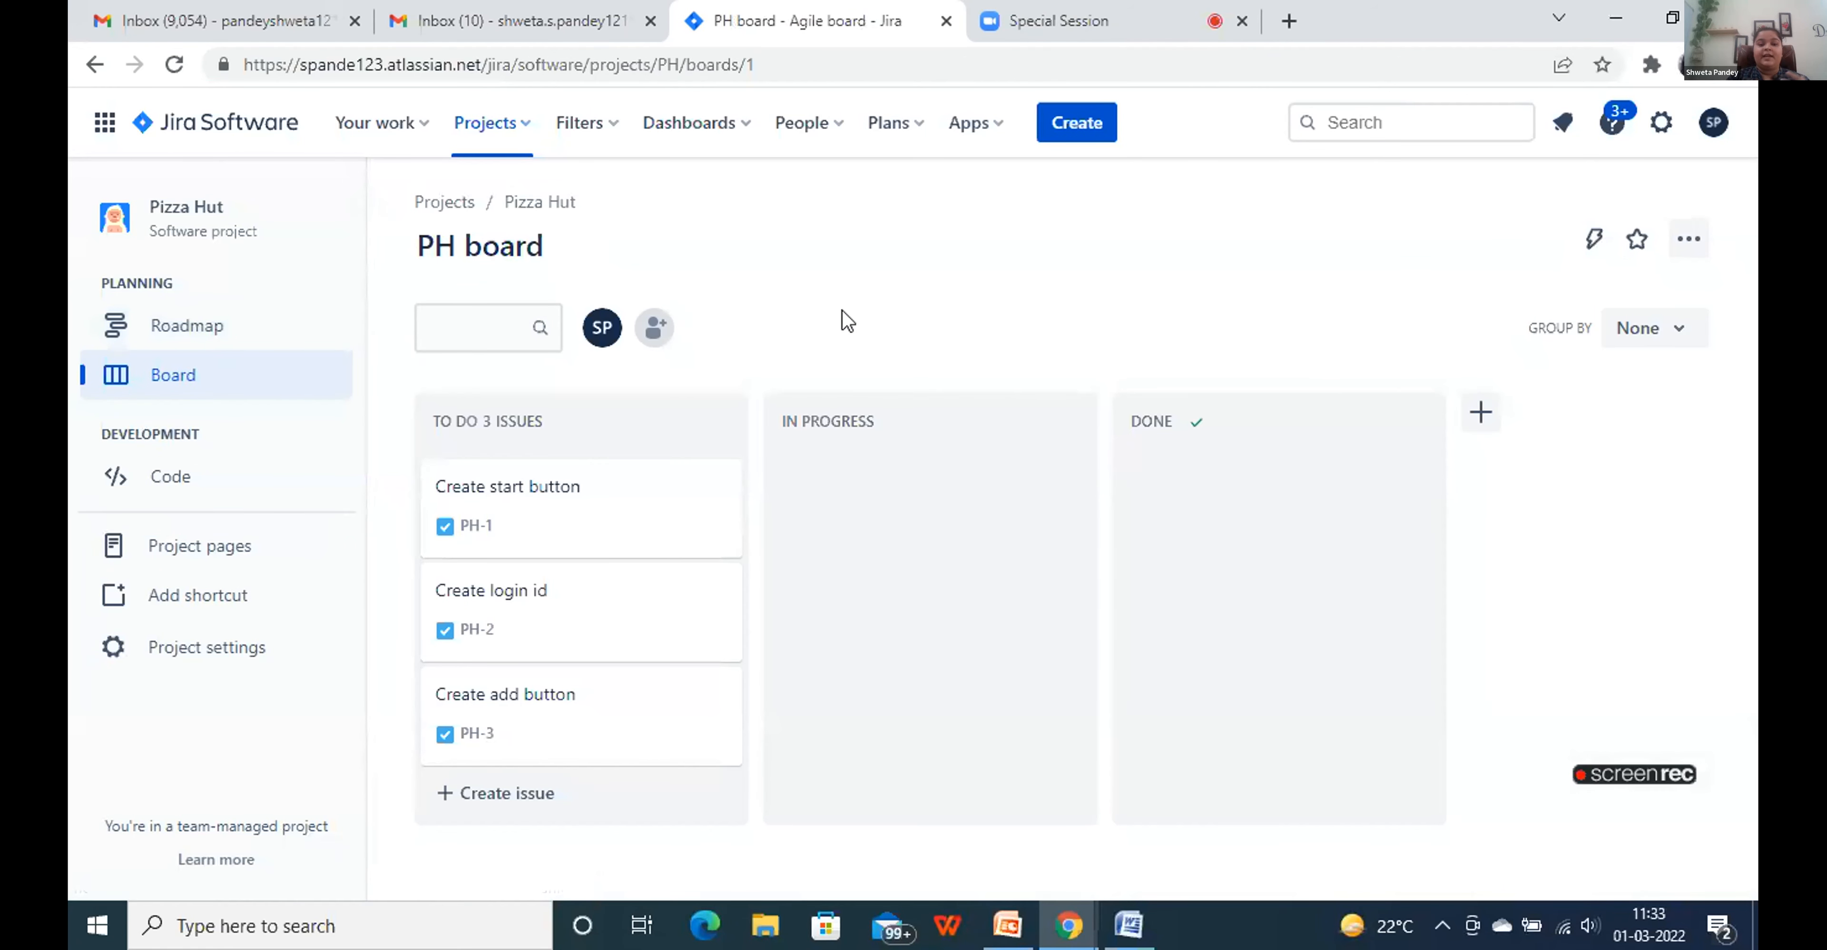
mouse_move(1032, 425)
click(174, 65)
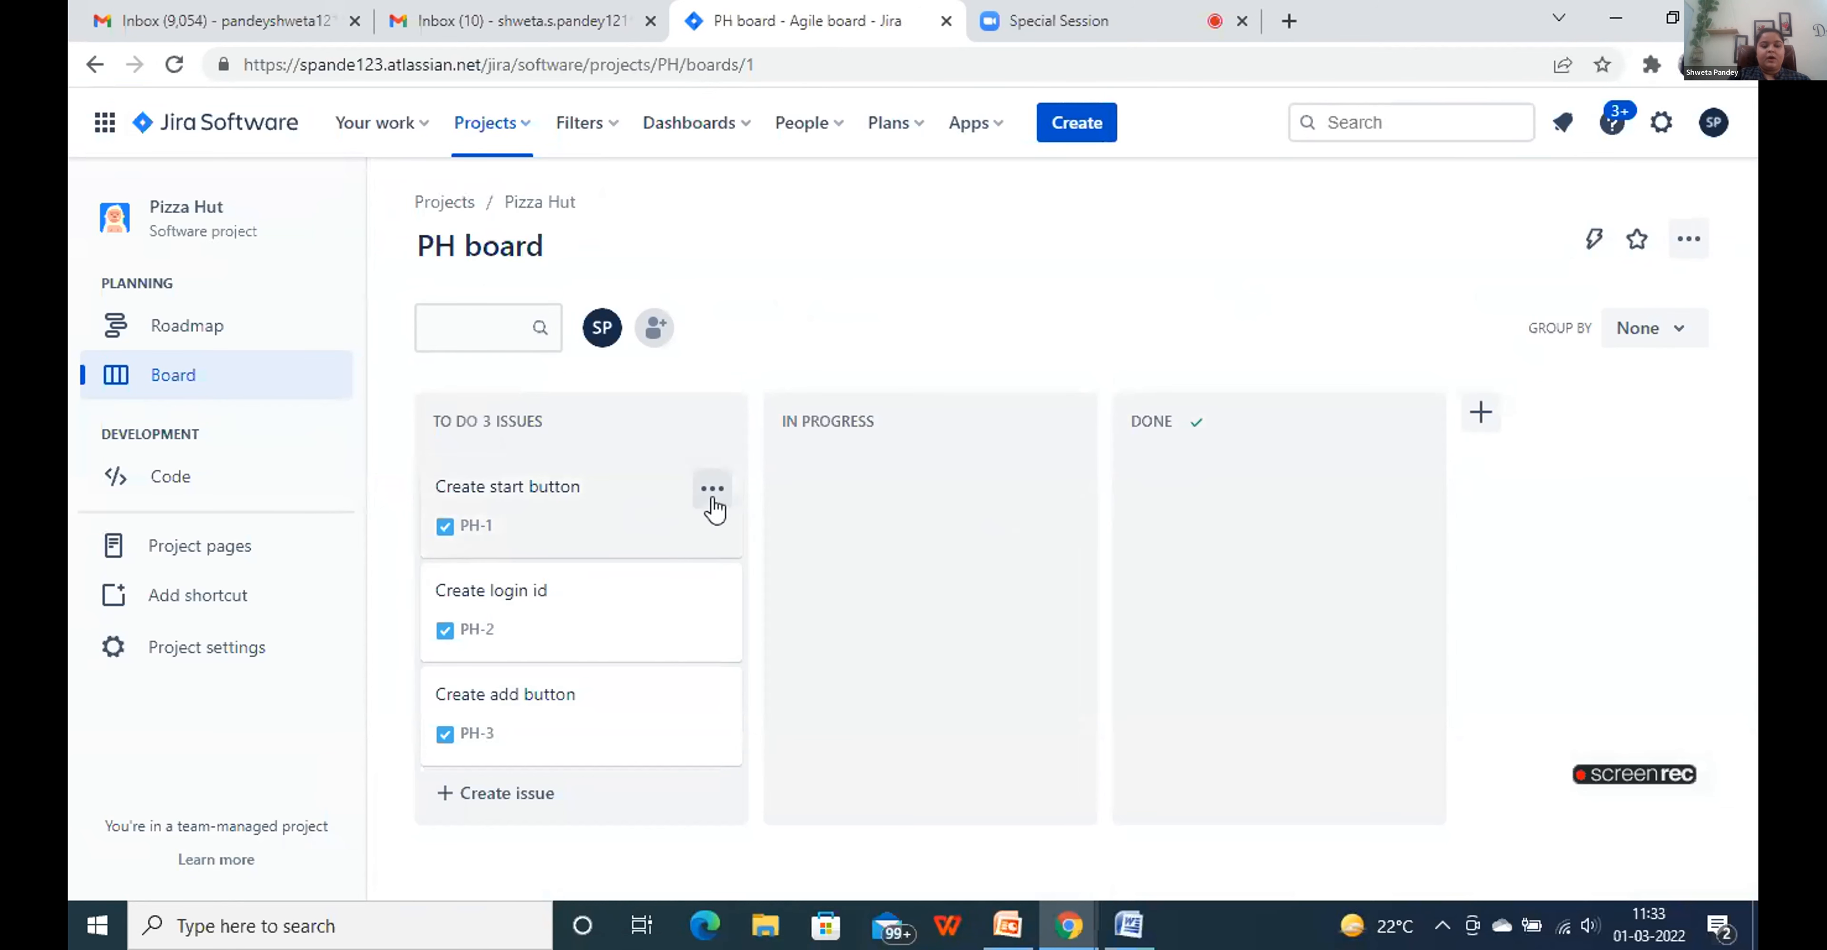
Assign the Create start button issue to the invited member with the initials PD, review its details, and close it
click(588, 490)
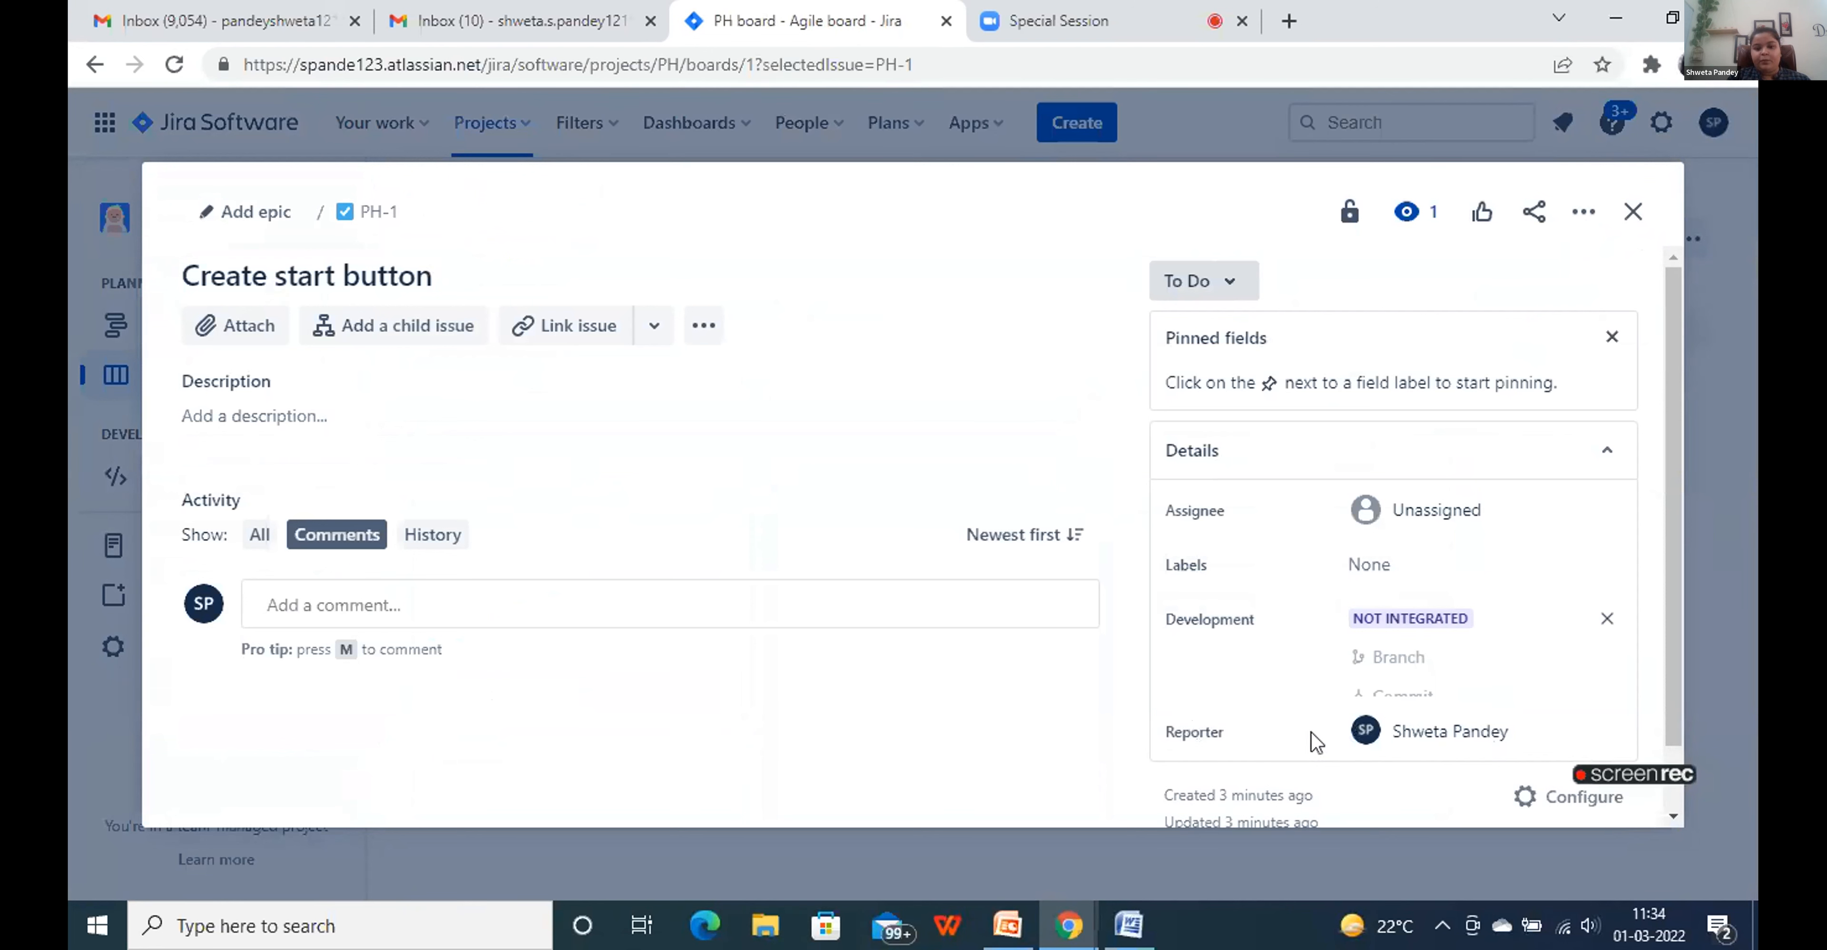
scroll(1277, 738, down, 1)
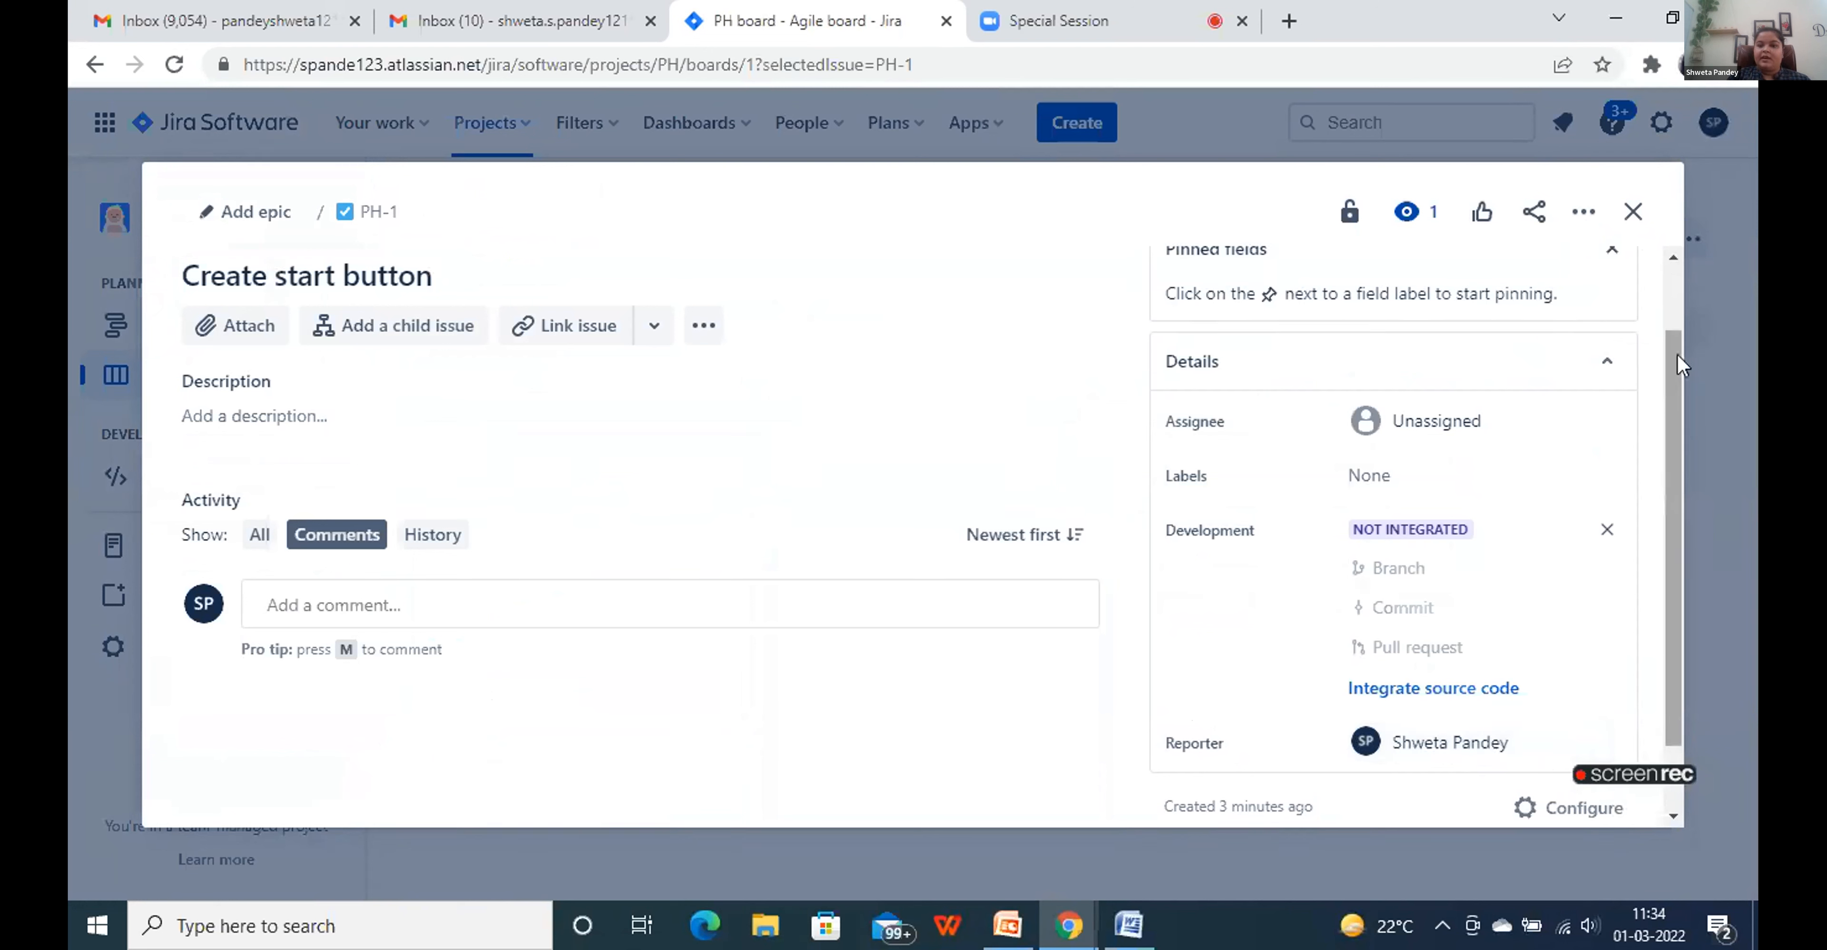
drag(1681, 365, 1681, 294)
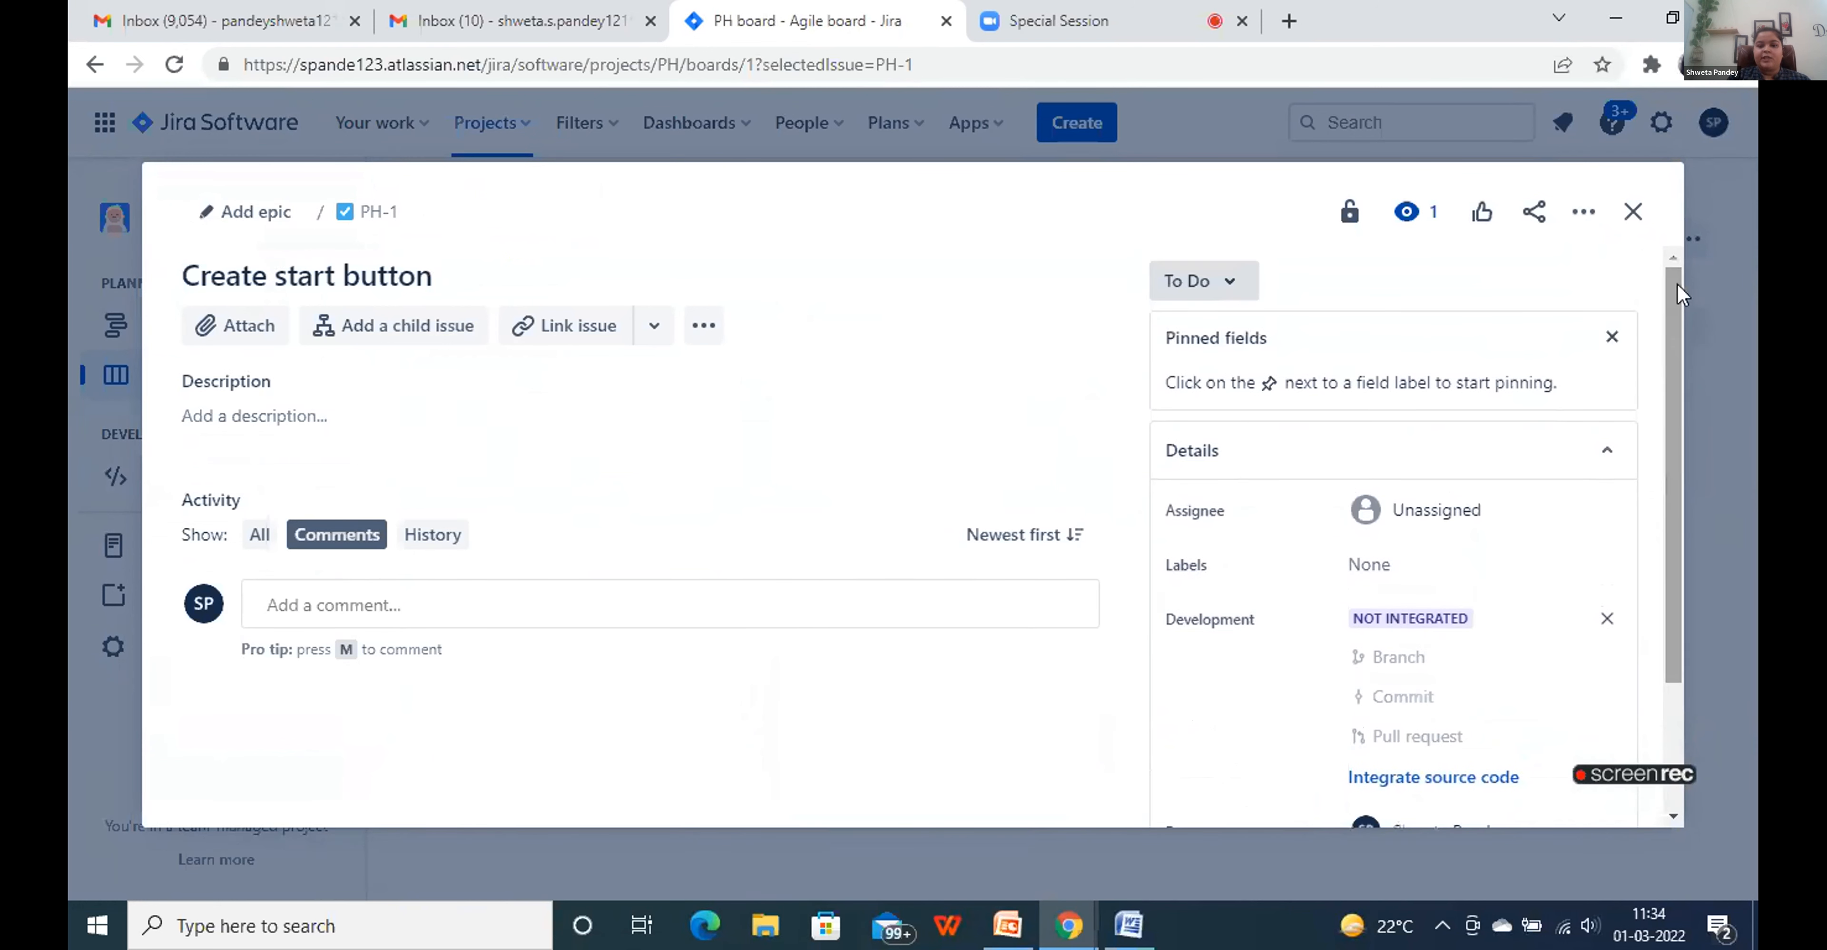
click(1406, 517)
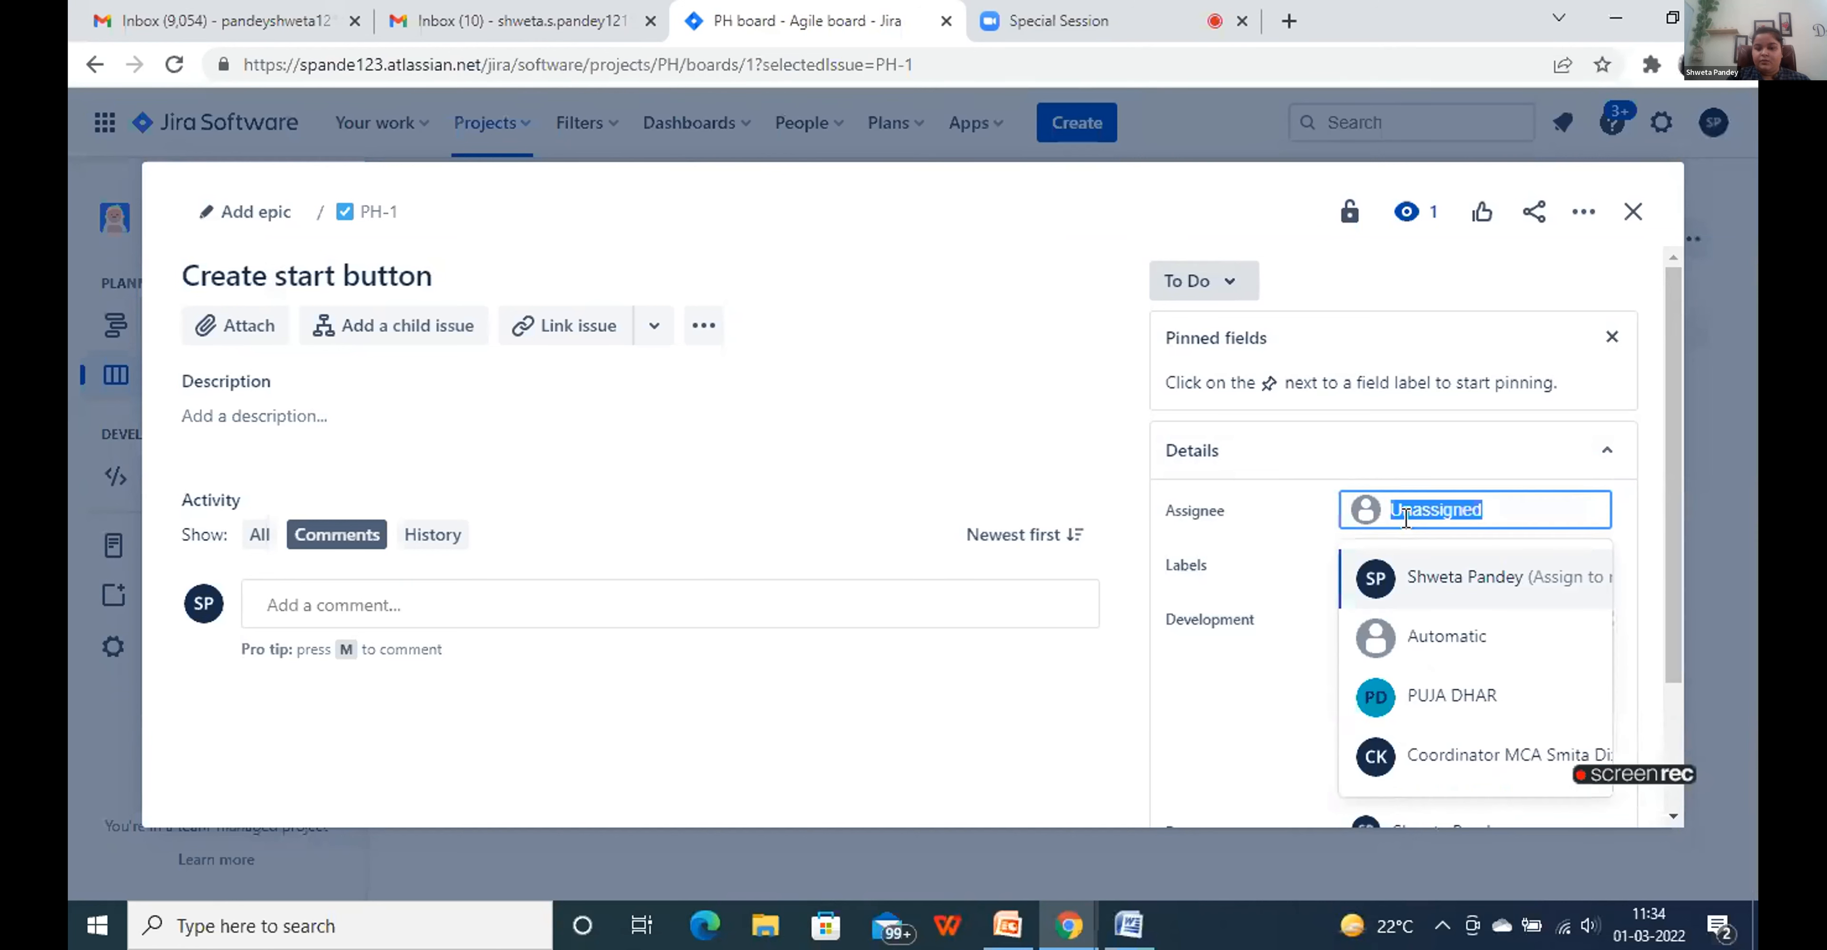
click(1454, 701)
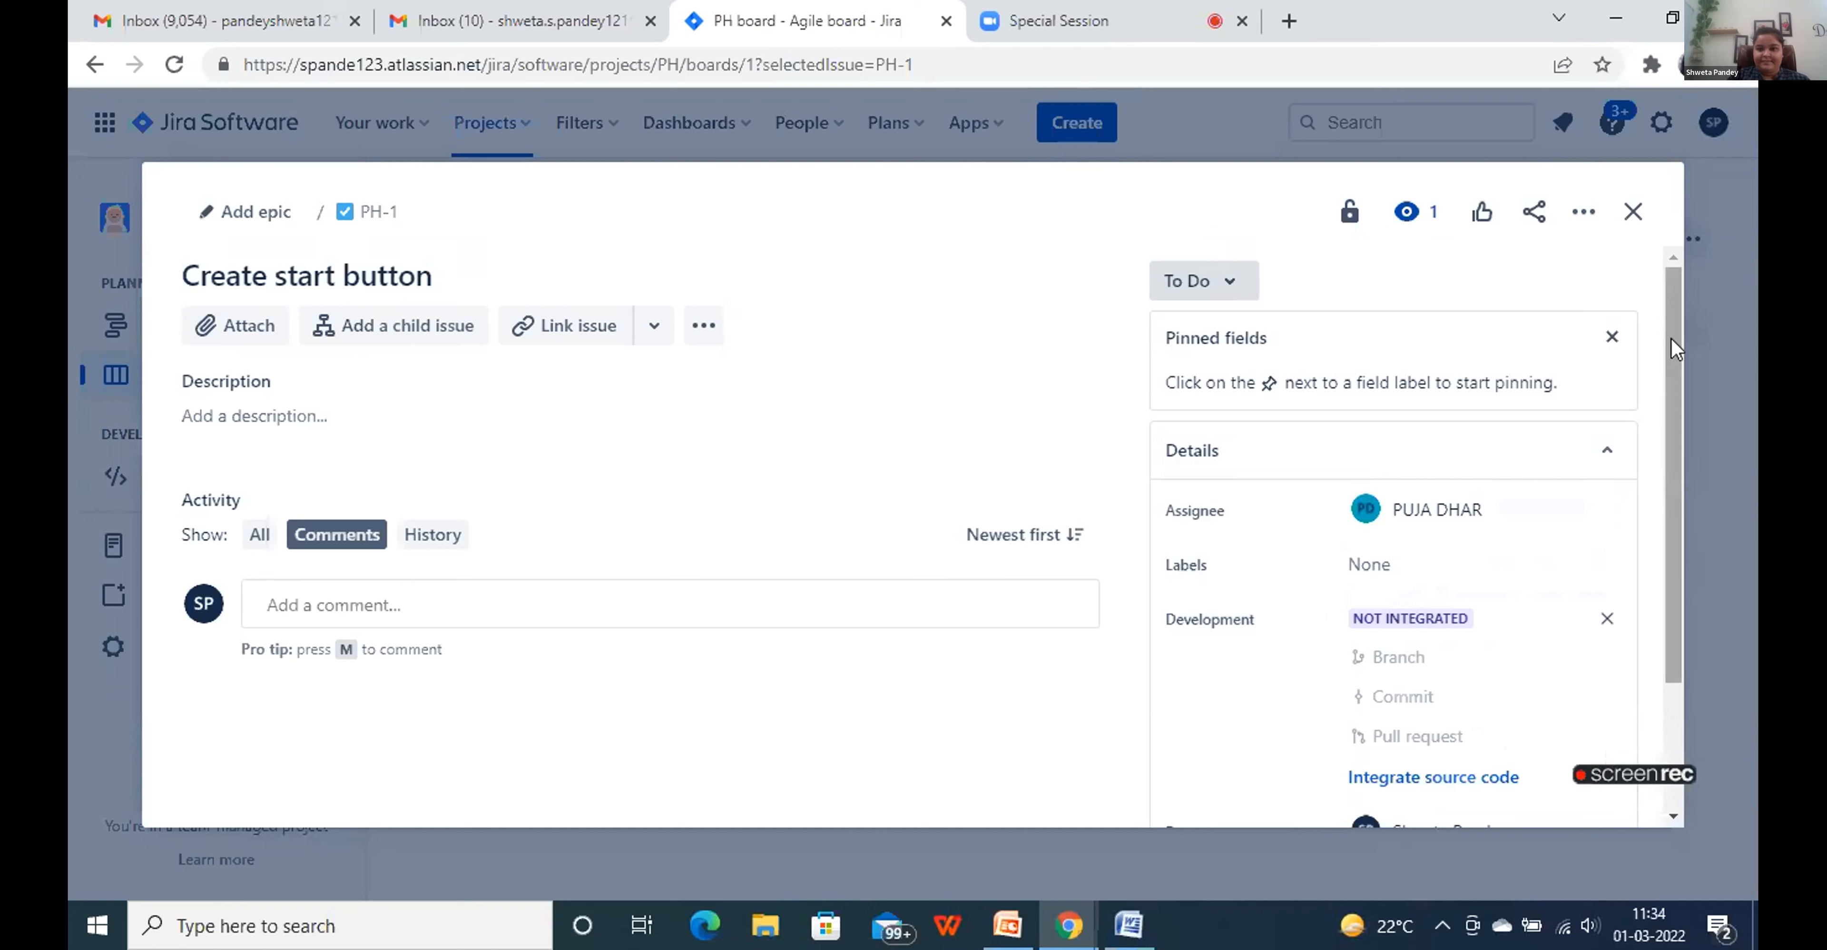
drag(1671, 339, 1681, 475)
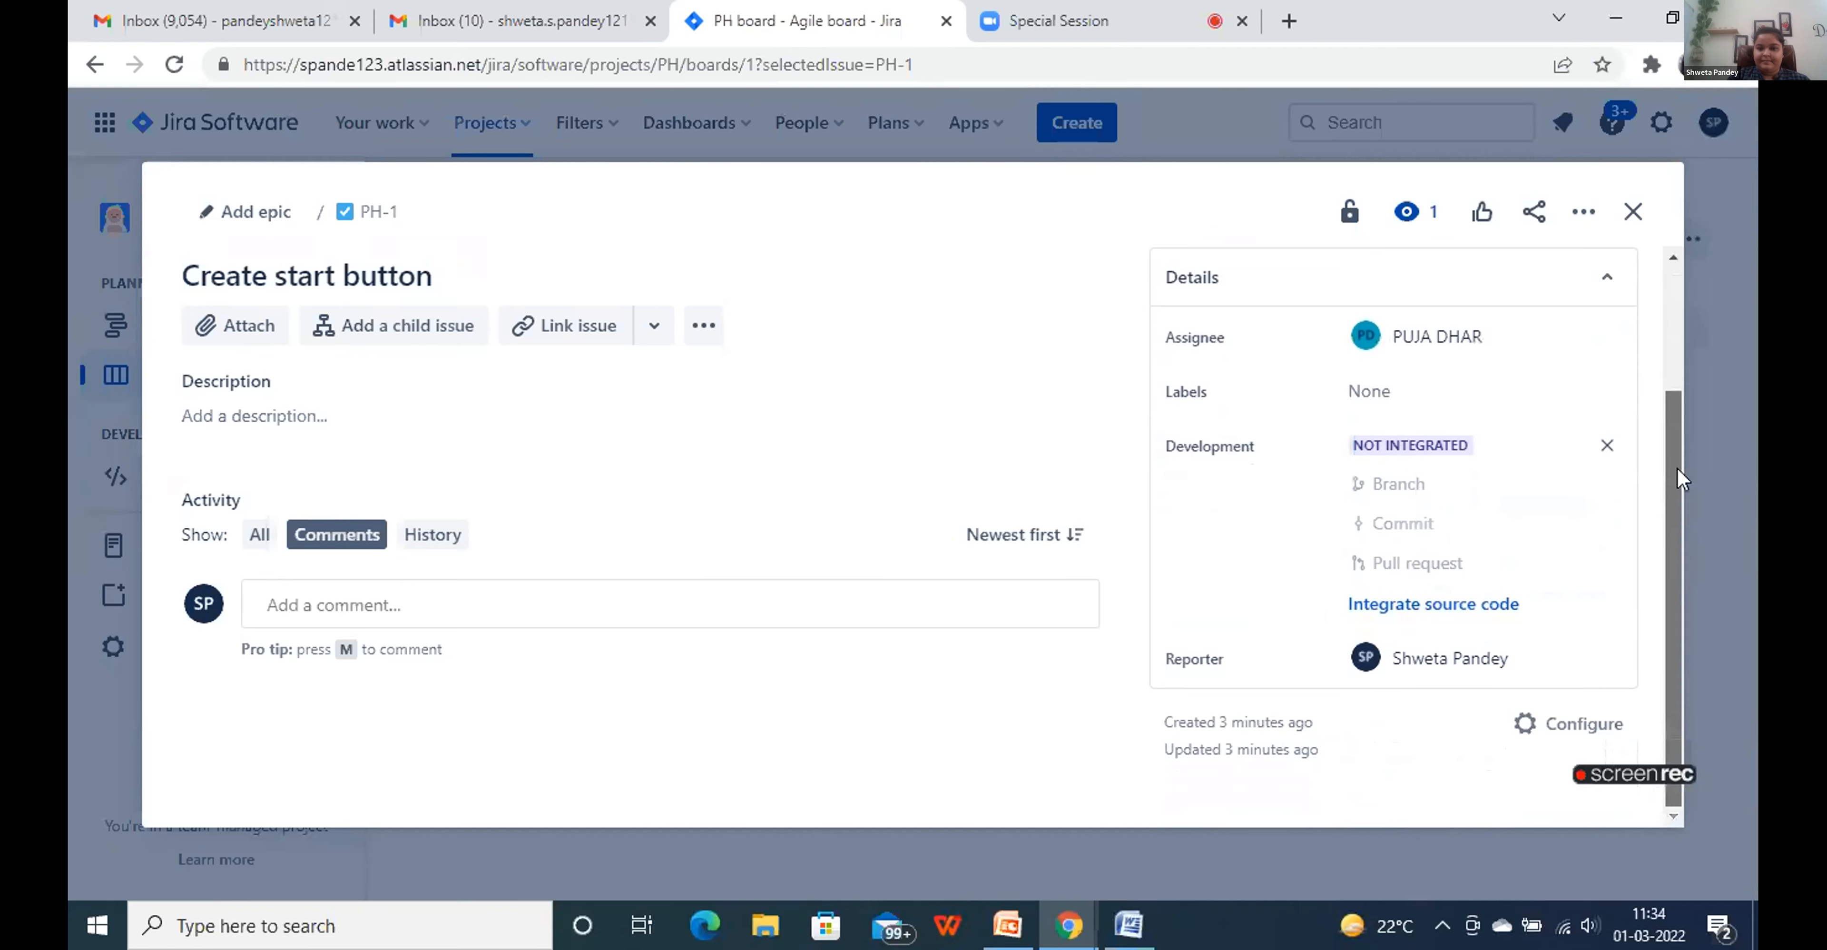
click(1633, 213)
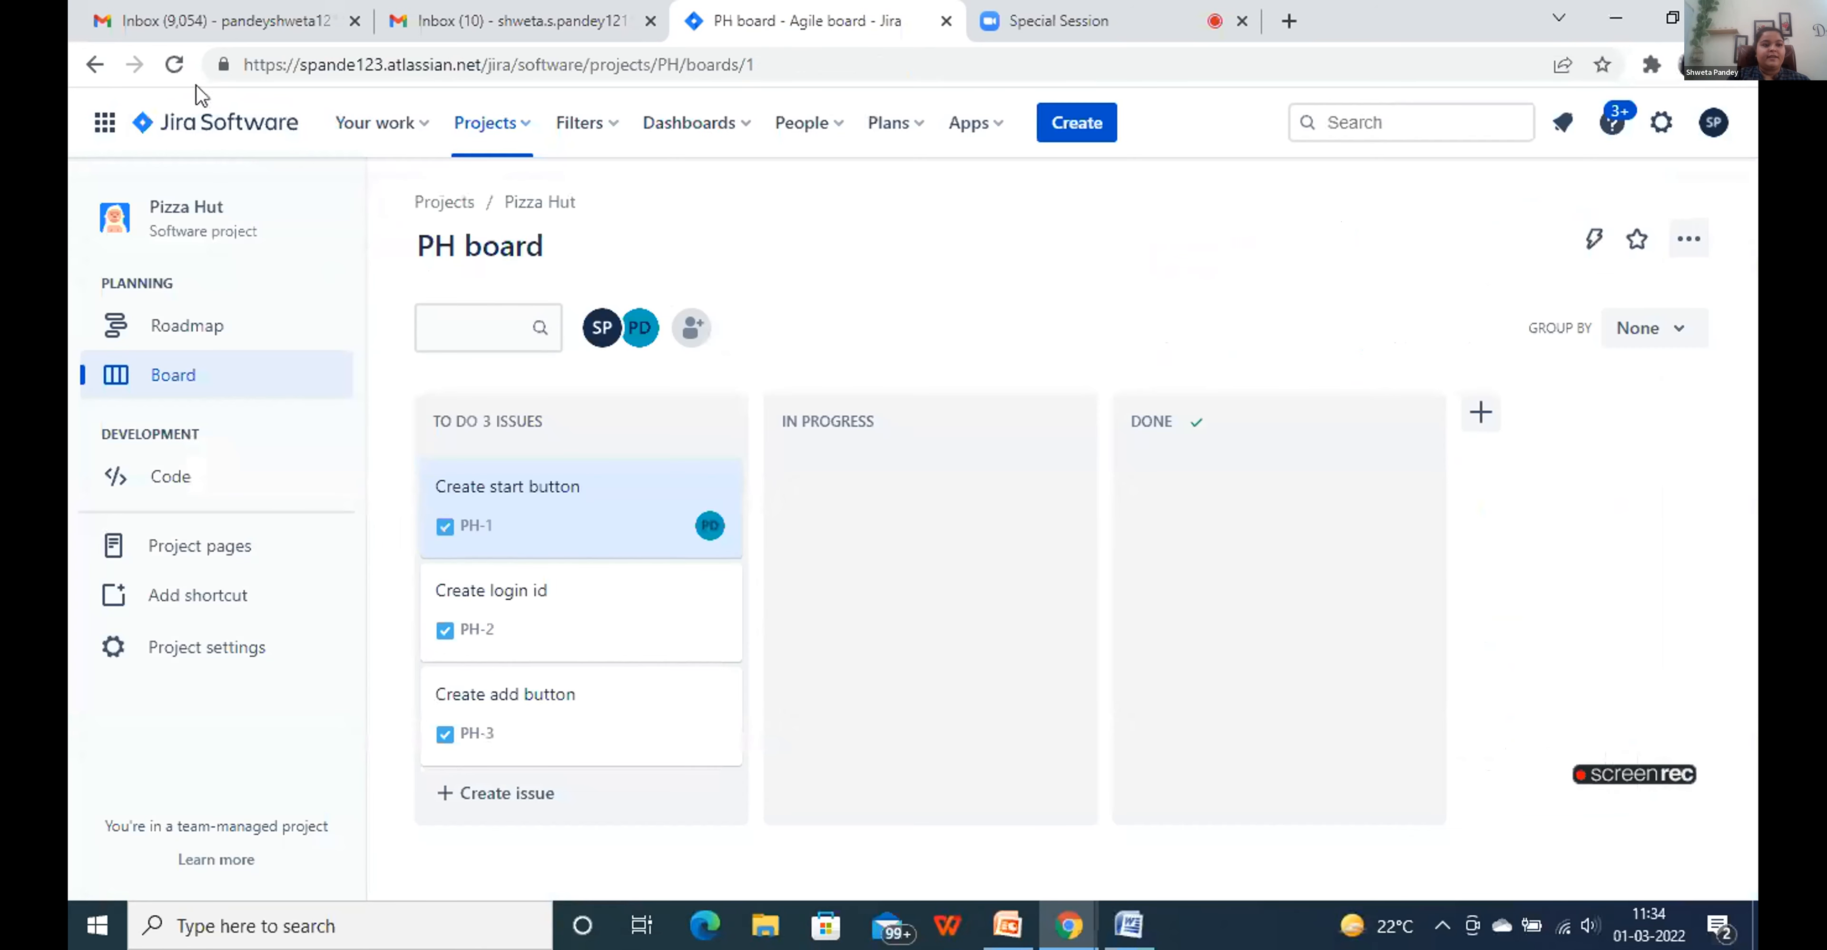
Reload the board, assign the Create login id issue to the invited member with the initials CK, and close it
click(176, 70)
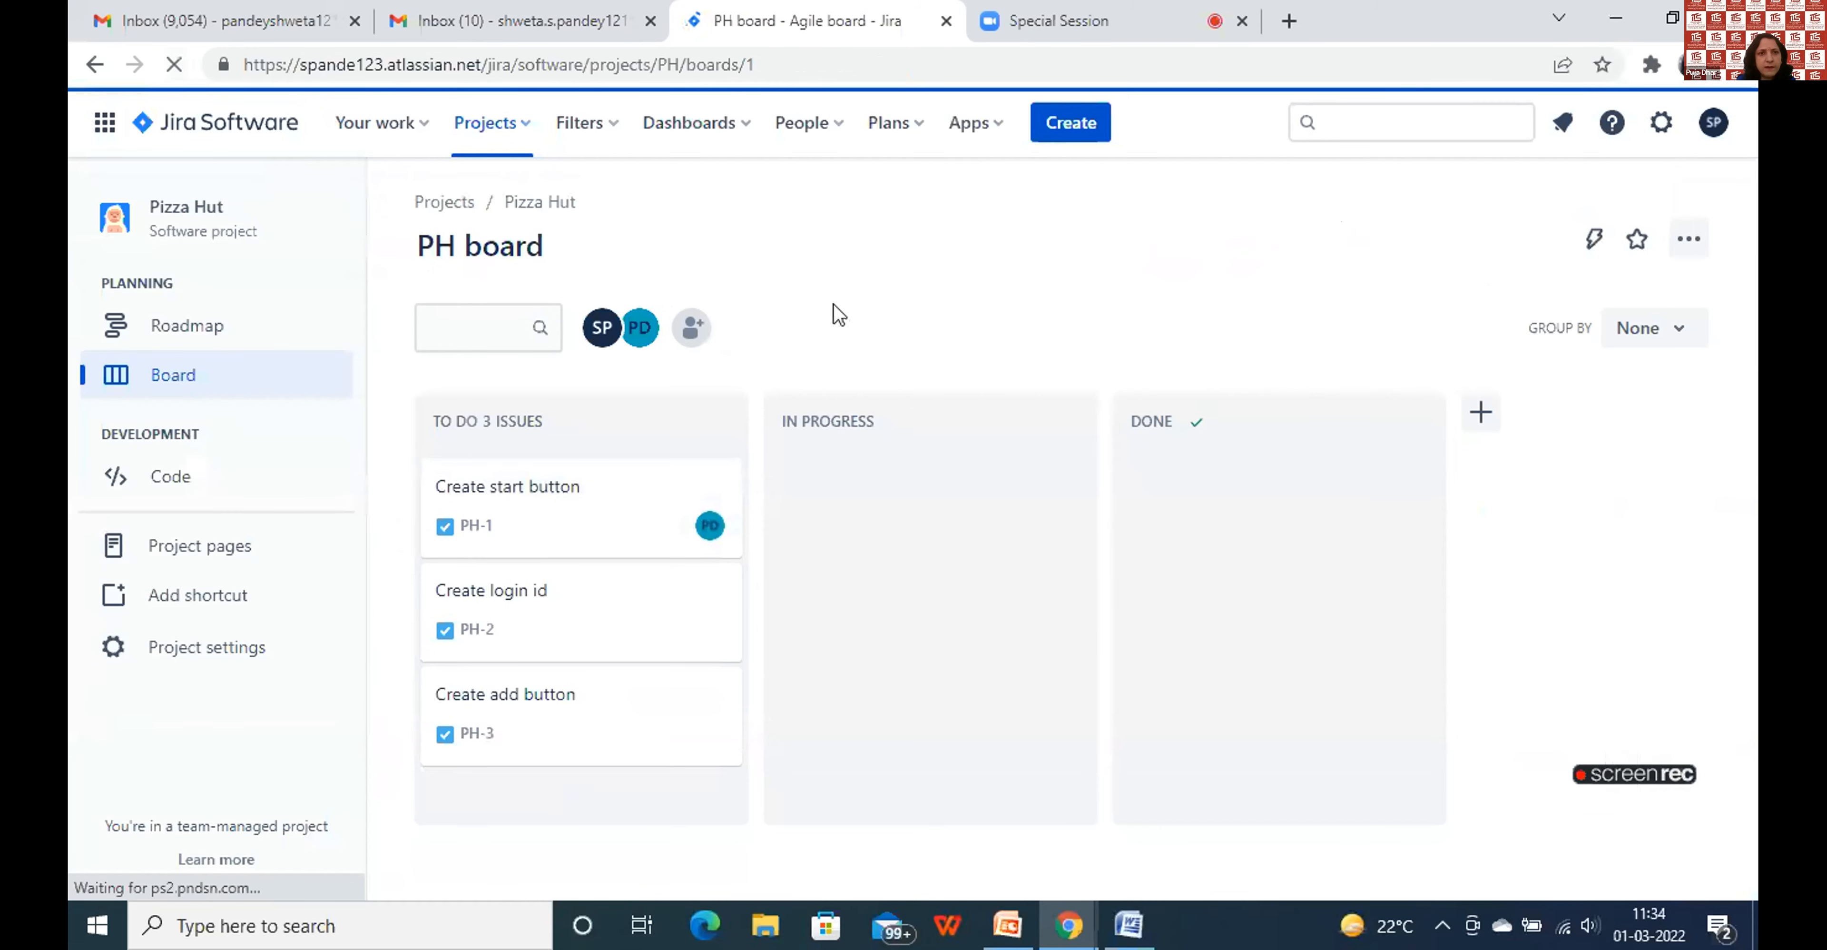
click(581, 598)
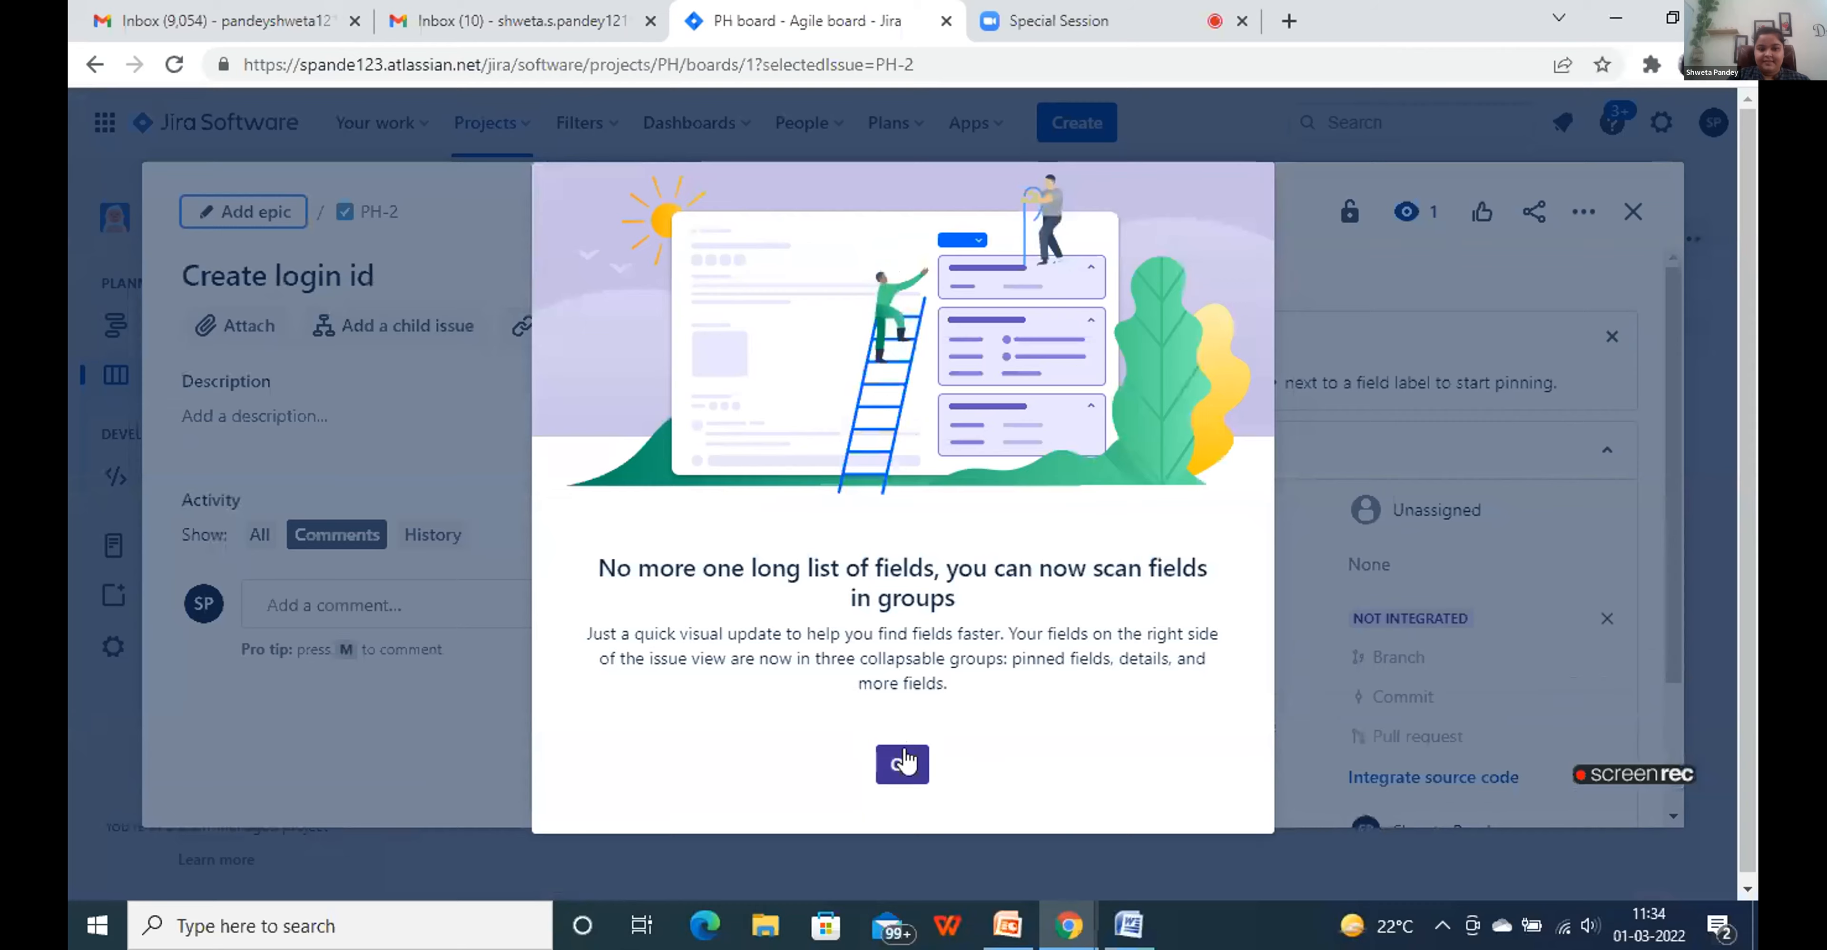
click(902, 764)
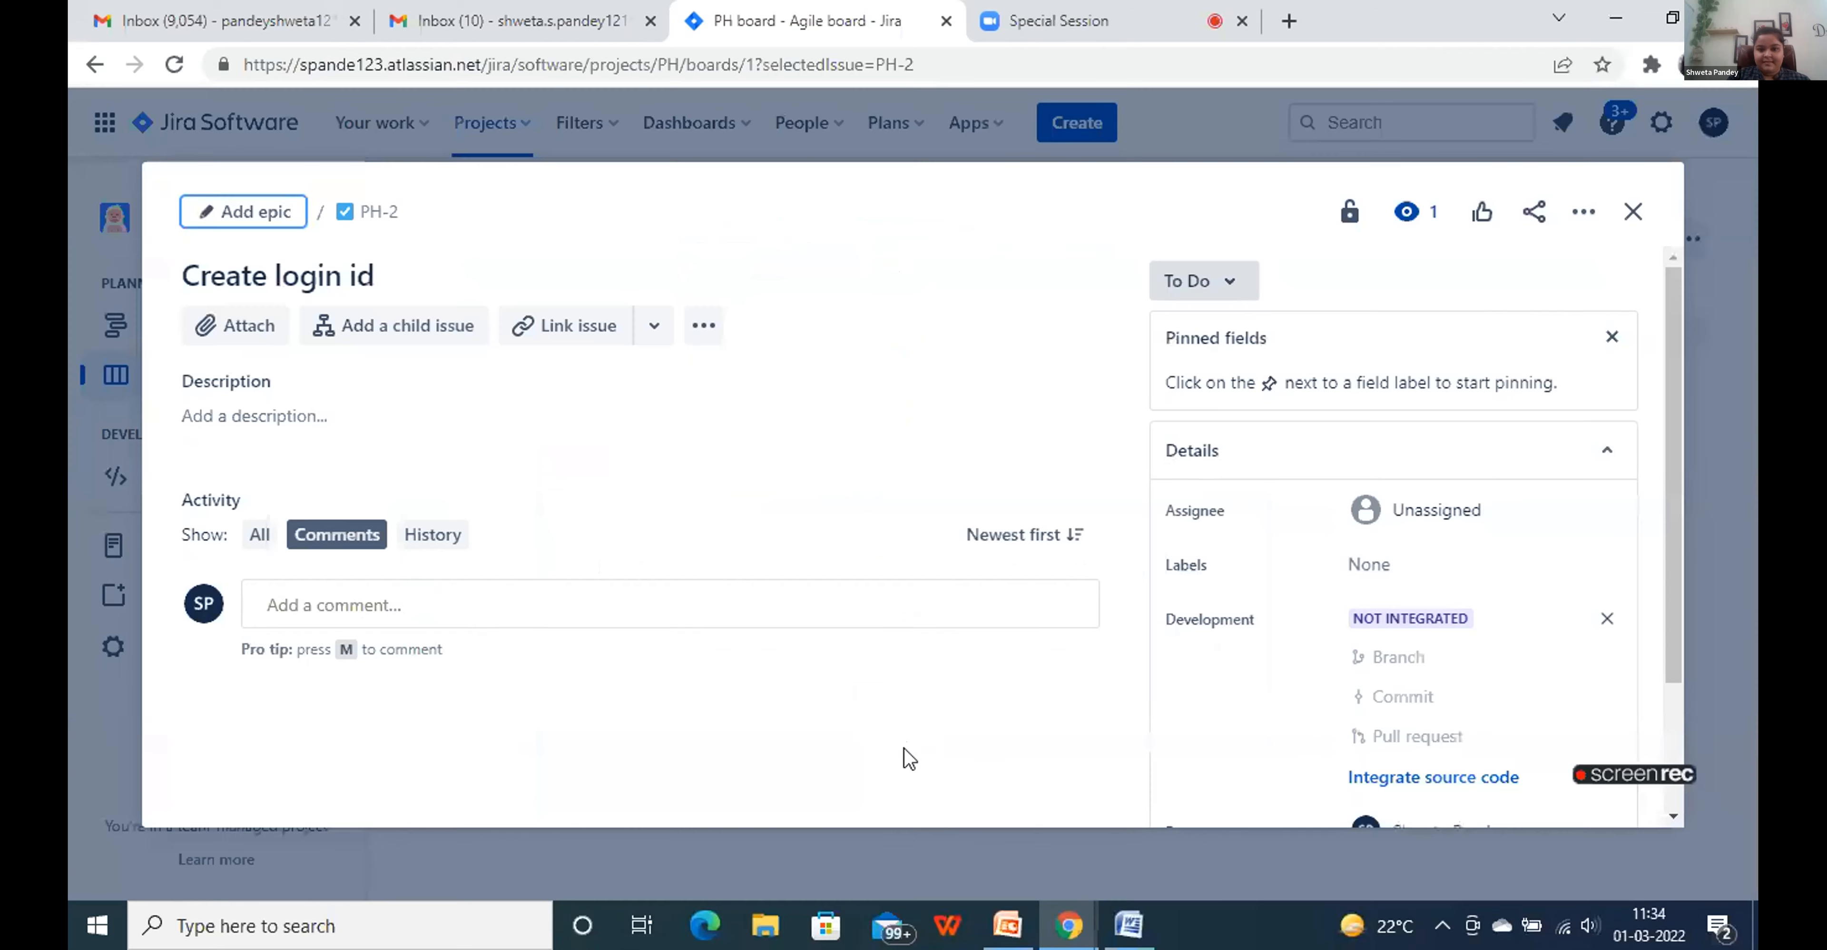
click(1420, 521)
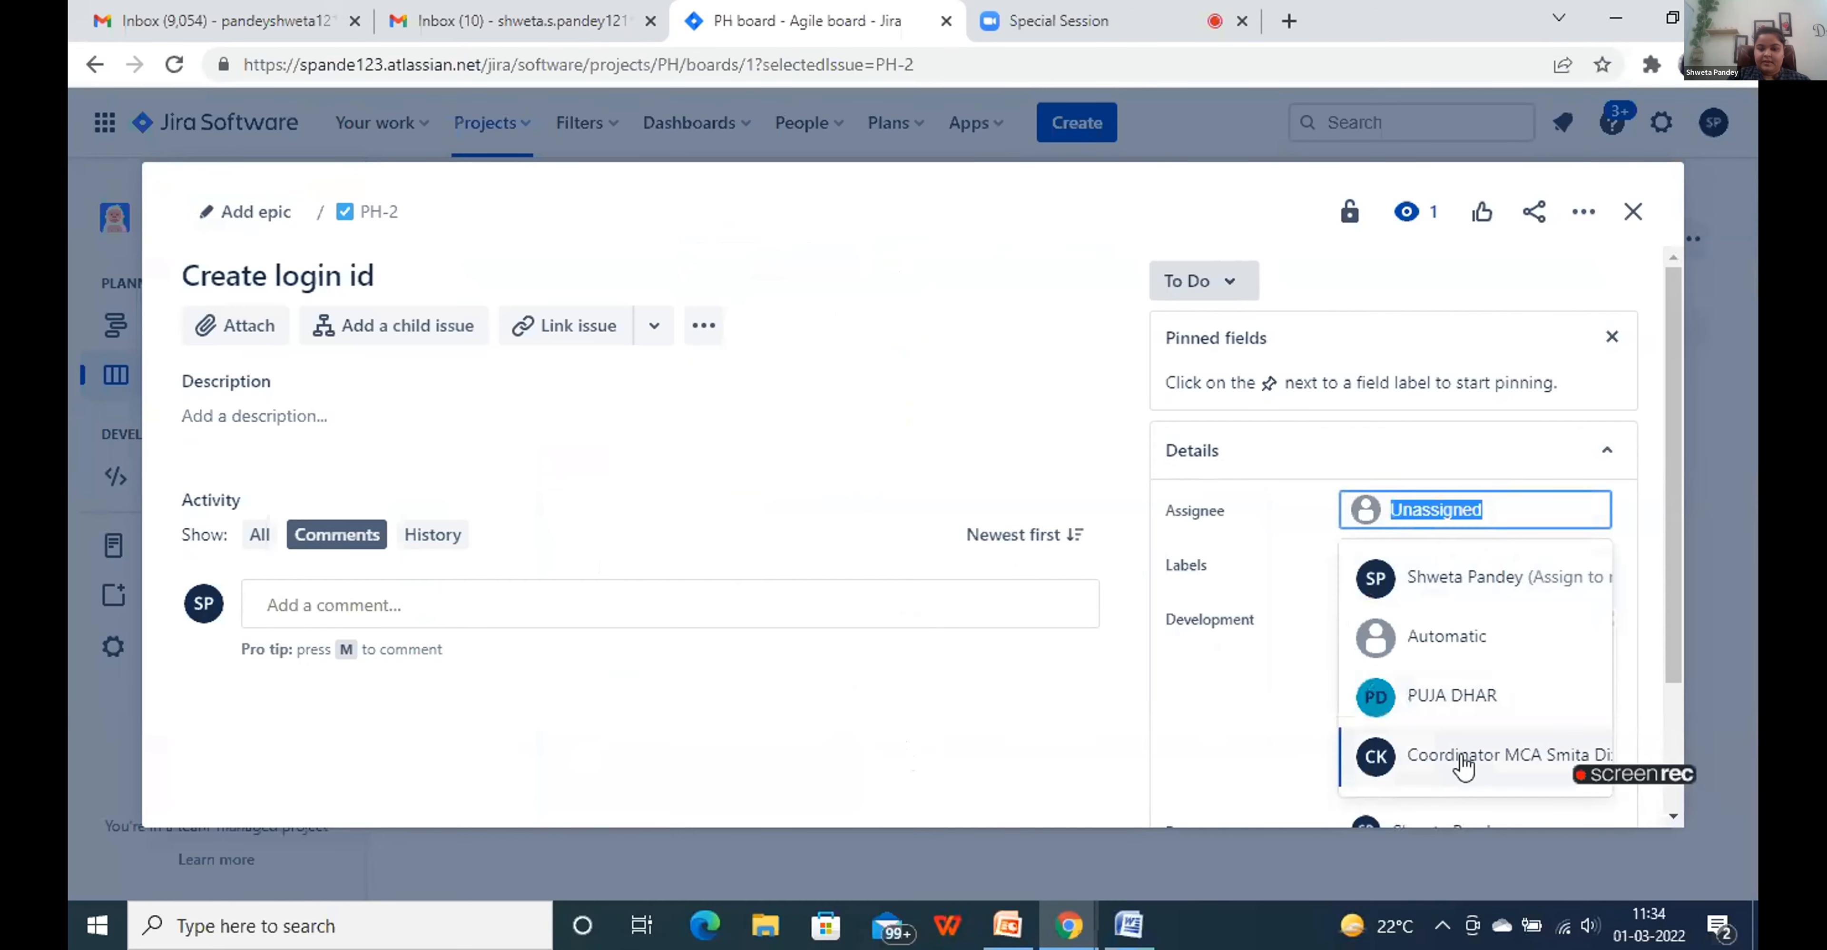
click(1462, 760)
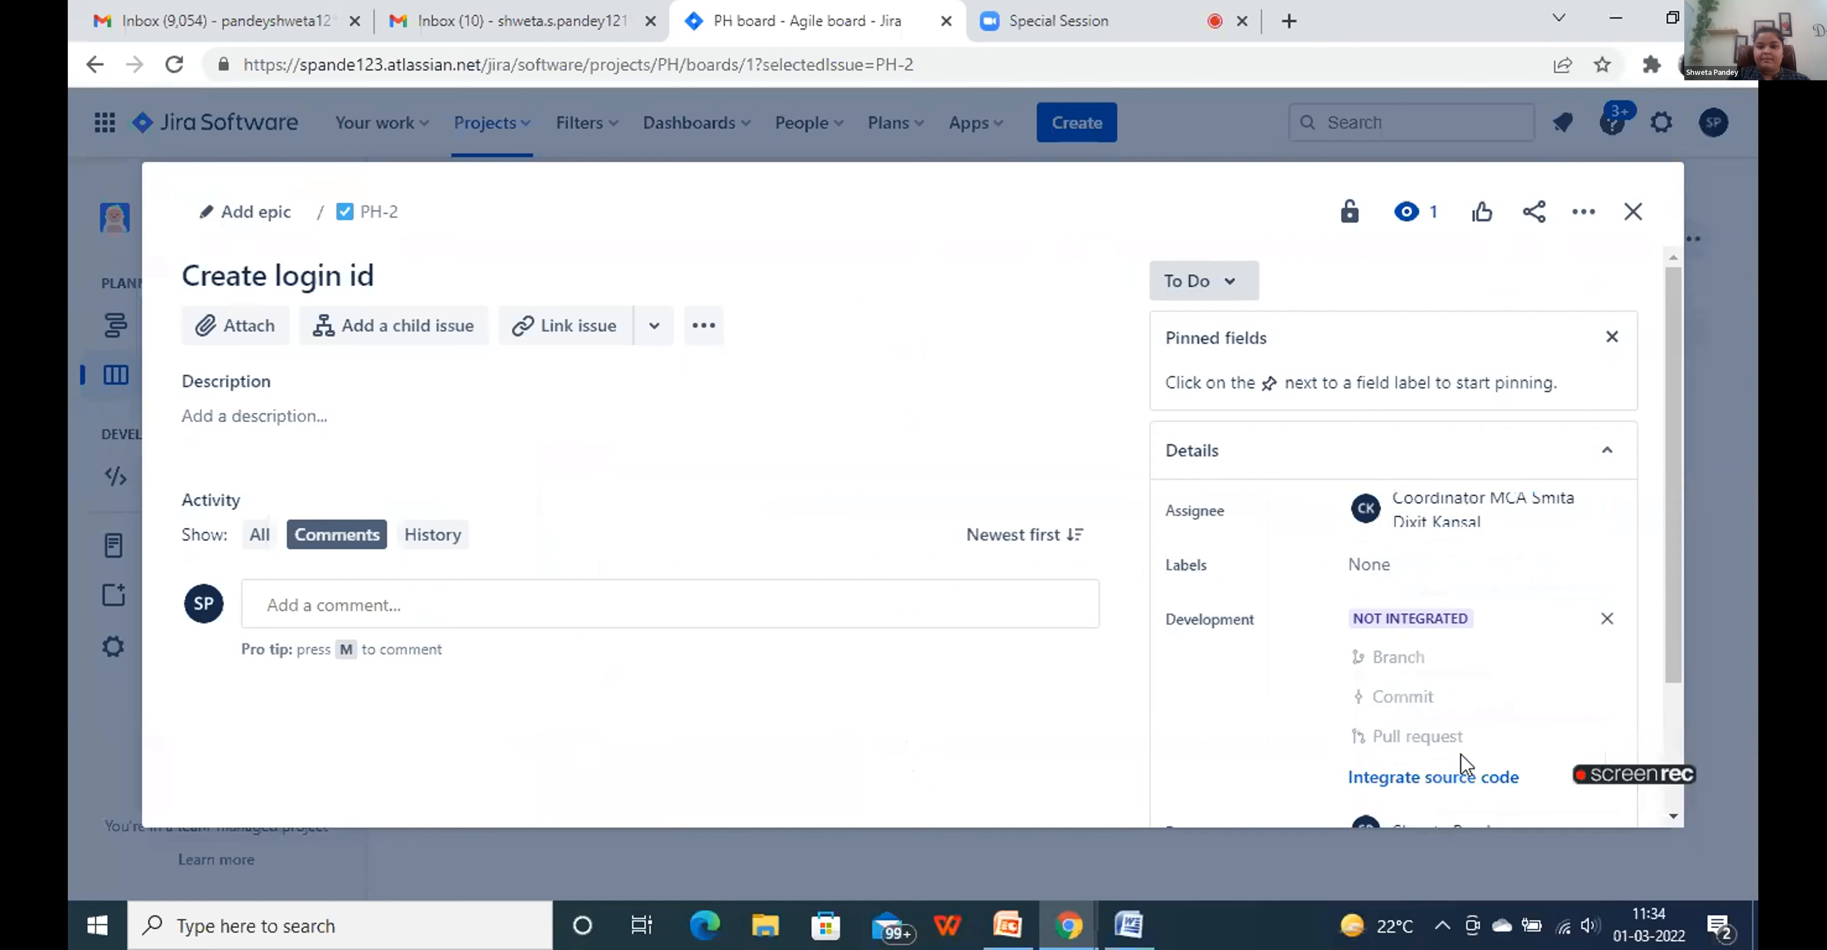
click(1633, 214)
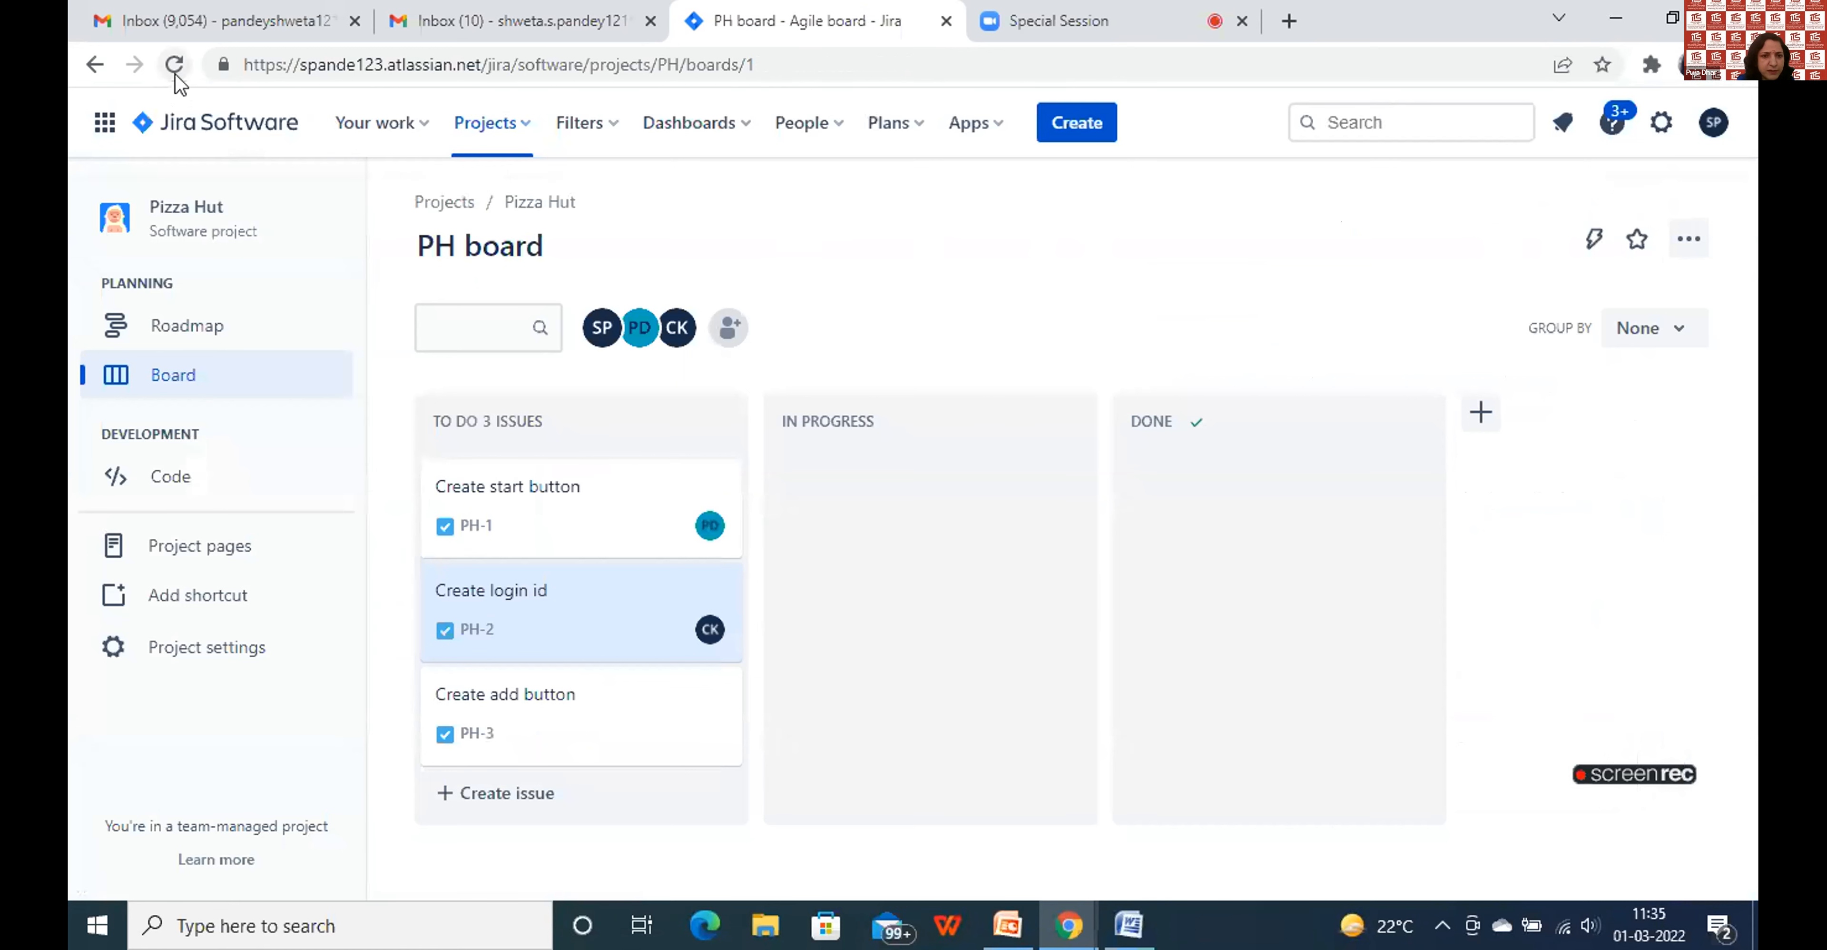
Assign the Create add button issue to the project owner with the initials SP, close it, and reload the board
click(509, 696)
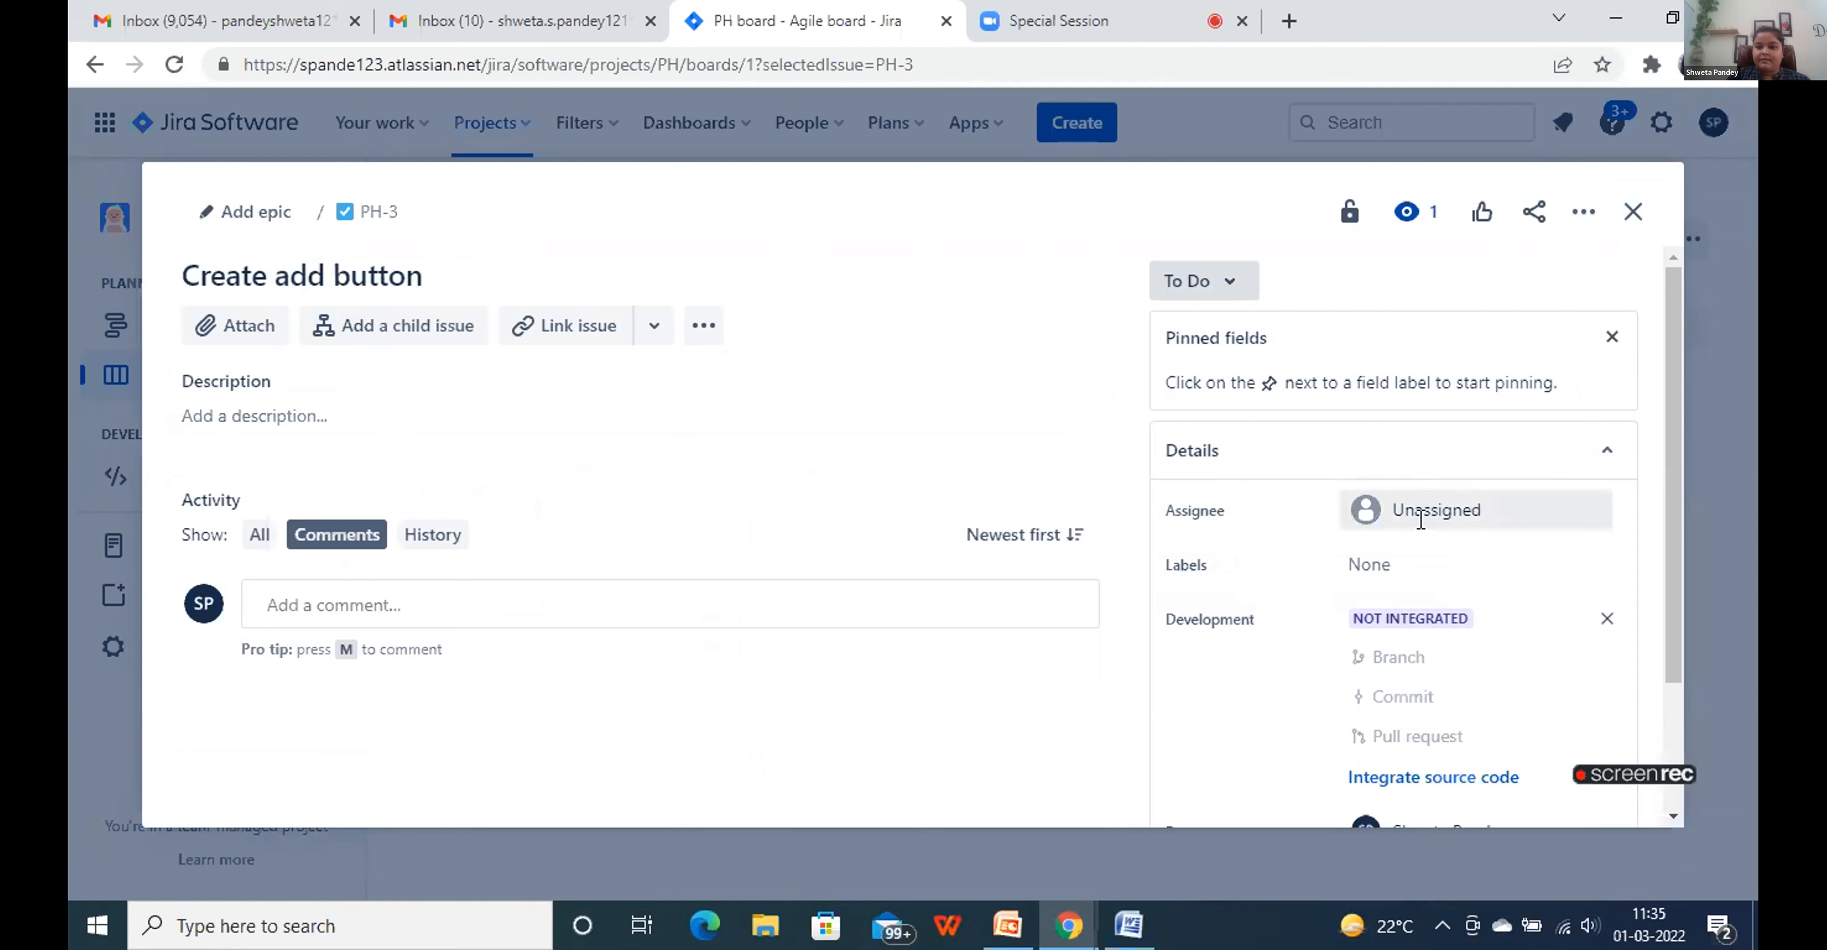
click(1421, 519)
click(1450, 603)
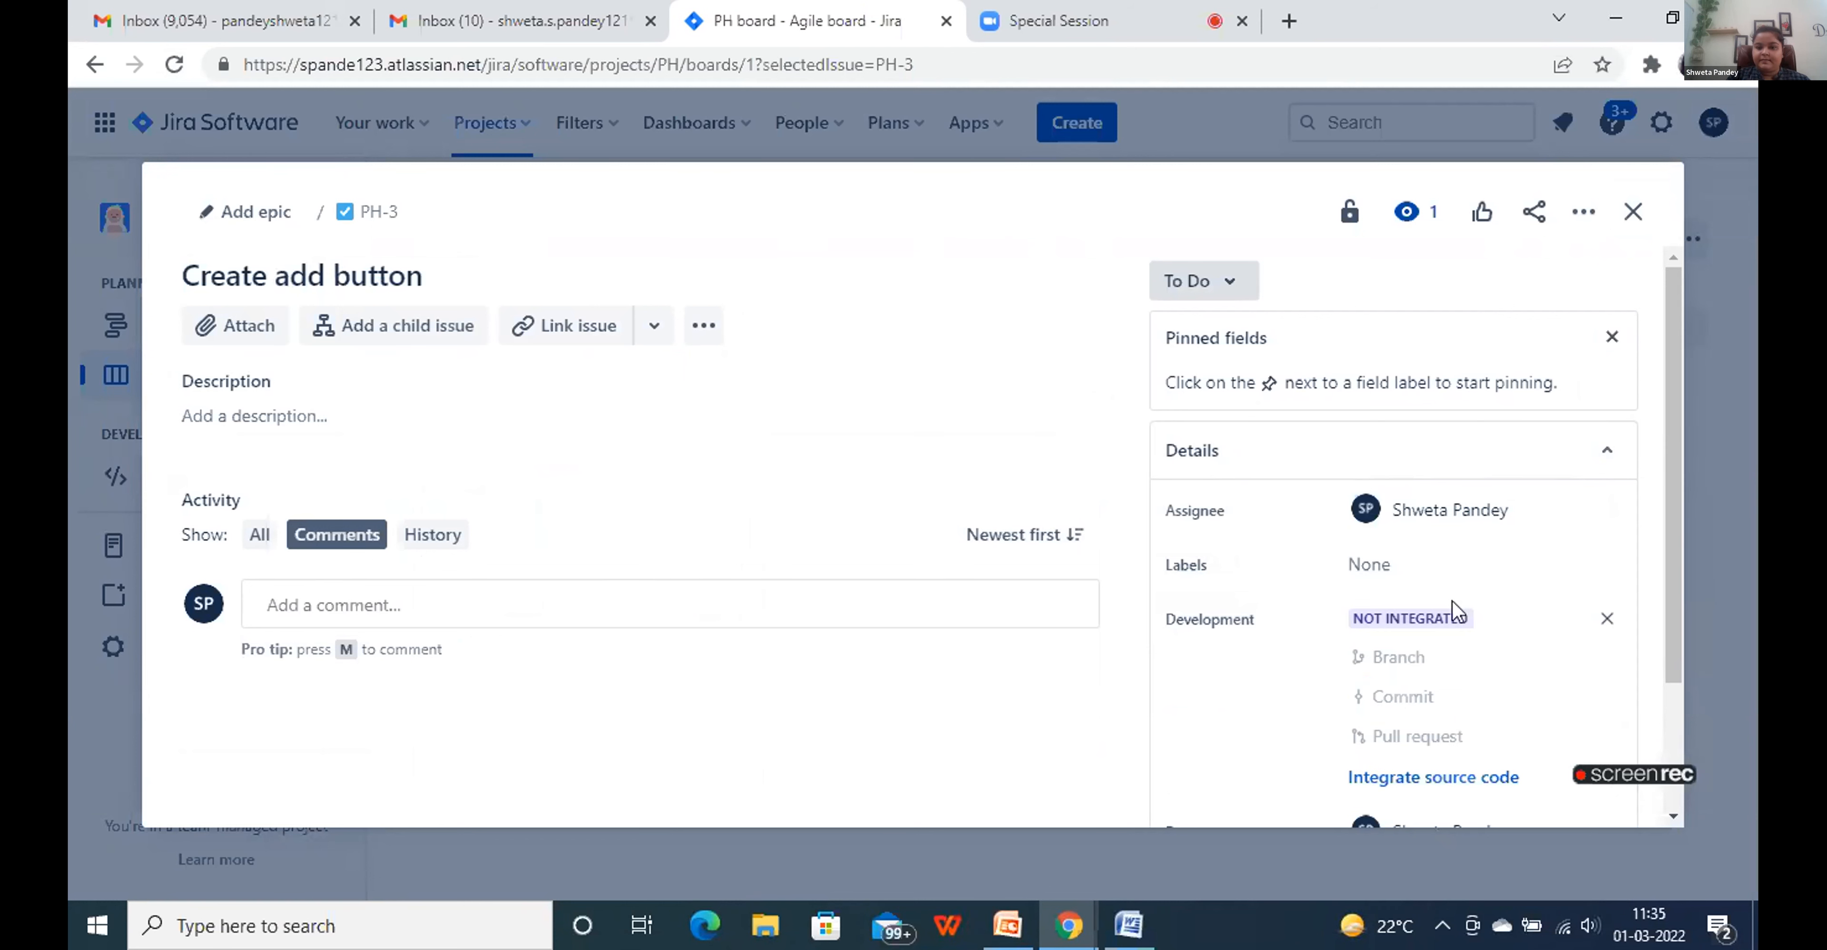
click(1633, 213)
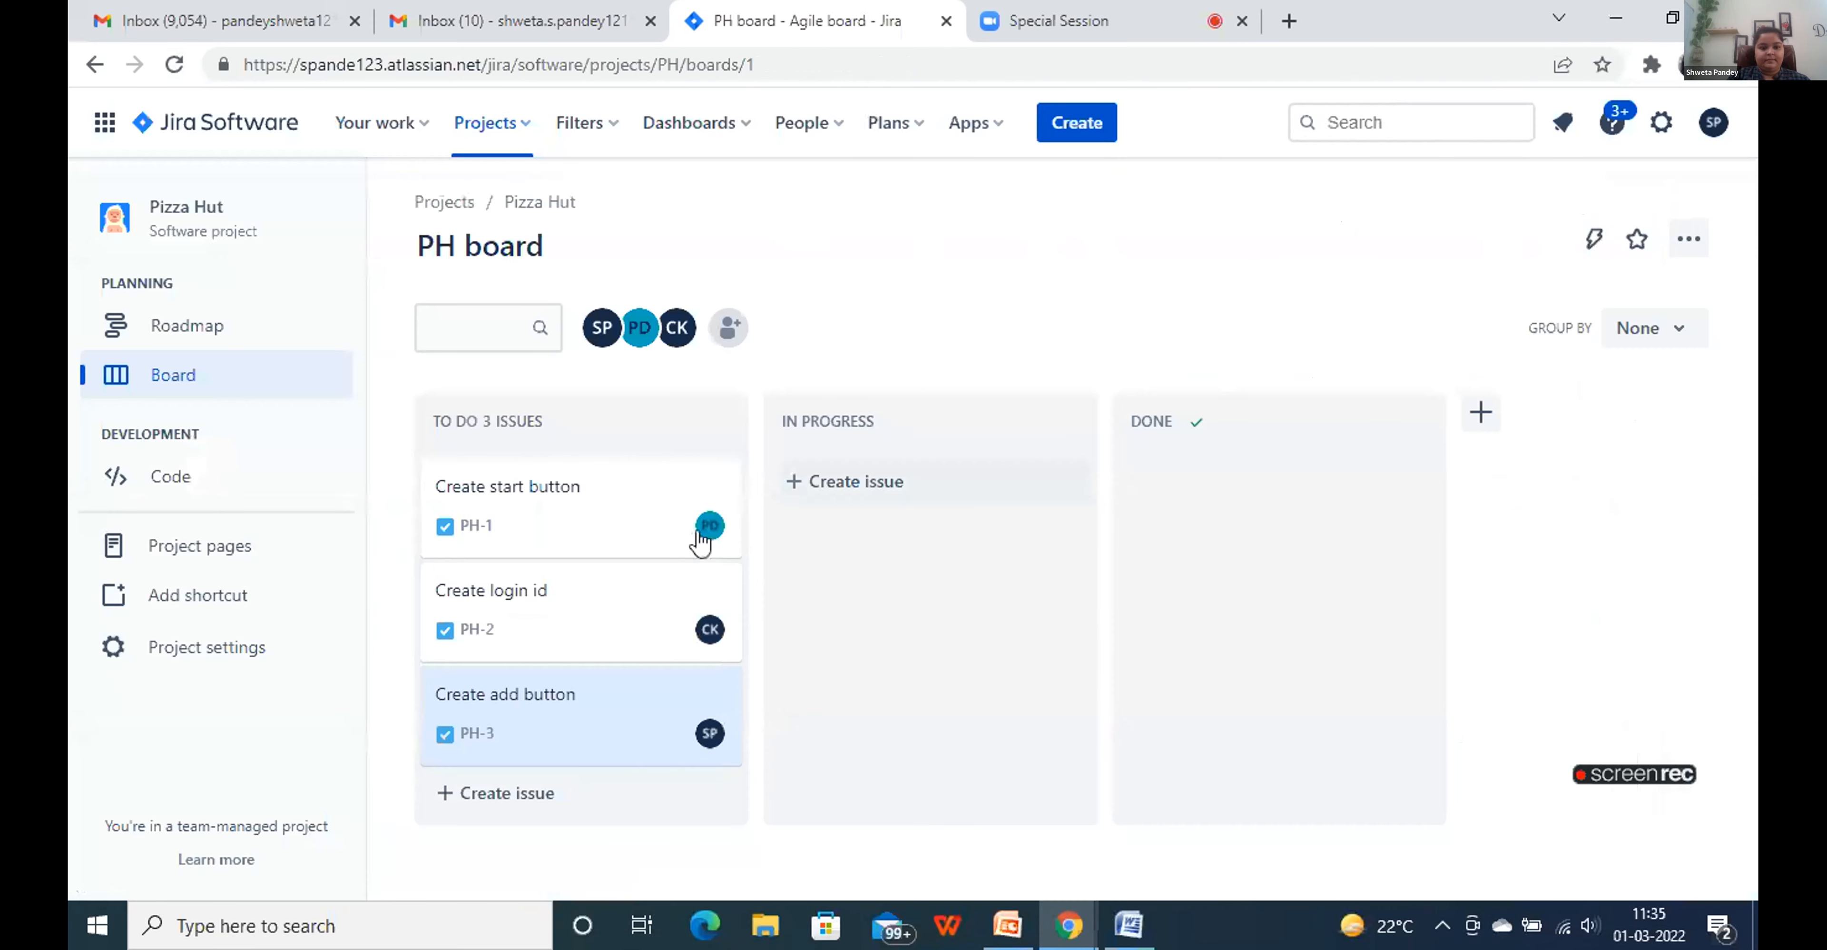
click(174, 65)
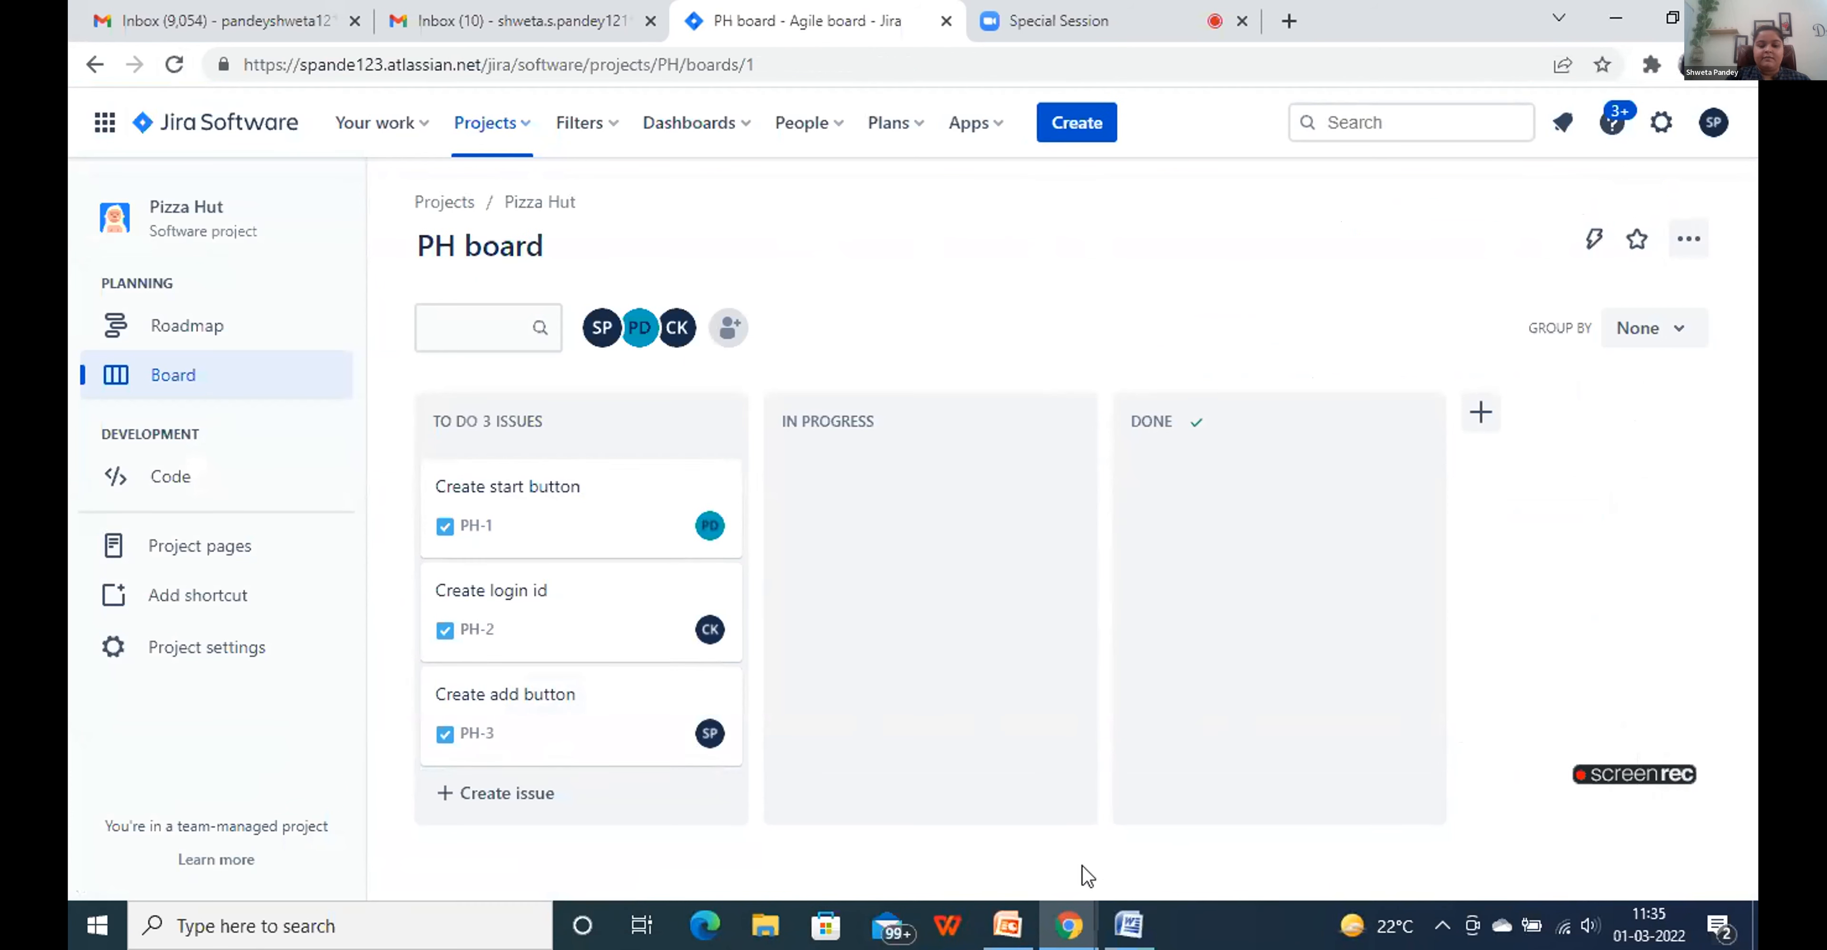
Switch to the Zoom meeting and stop sharing the screen
click(1113, 6)
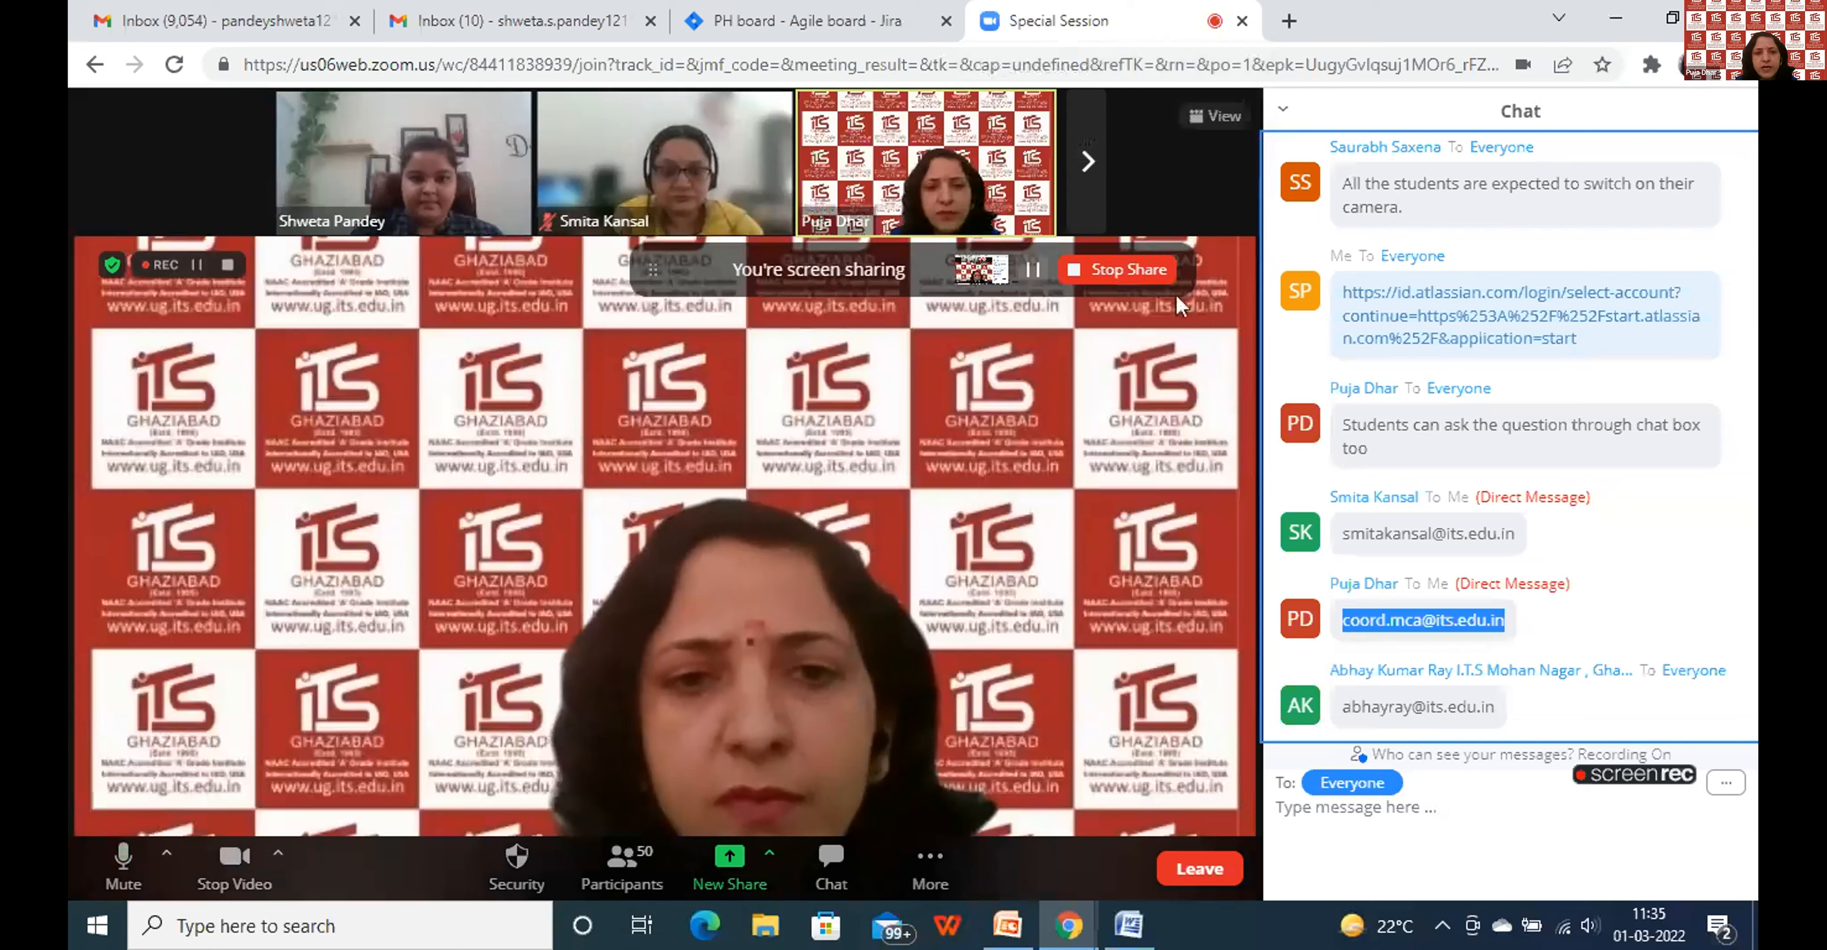
click(1149, 283)
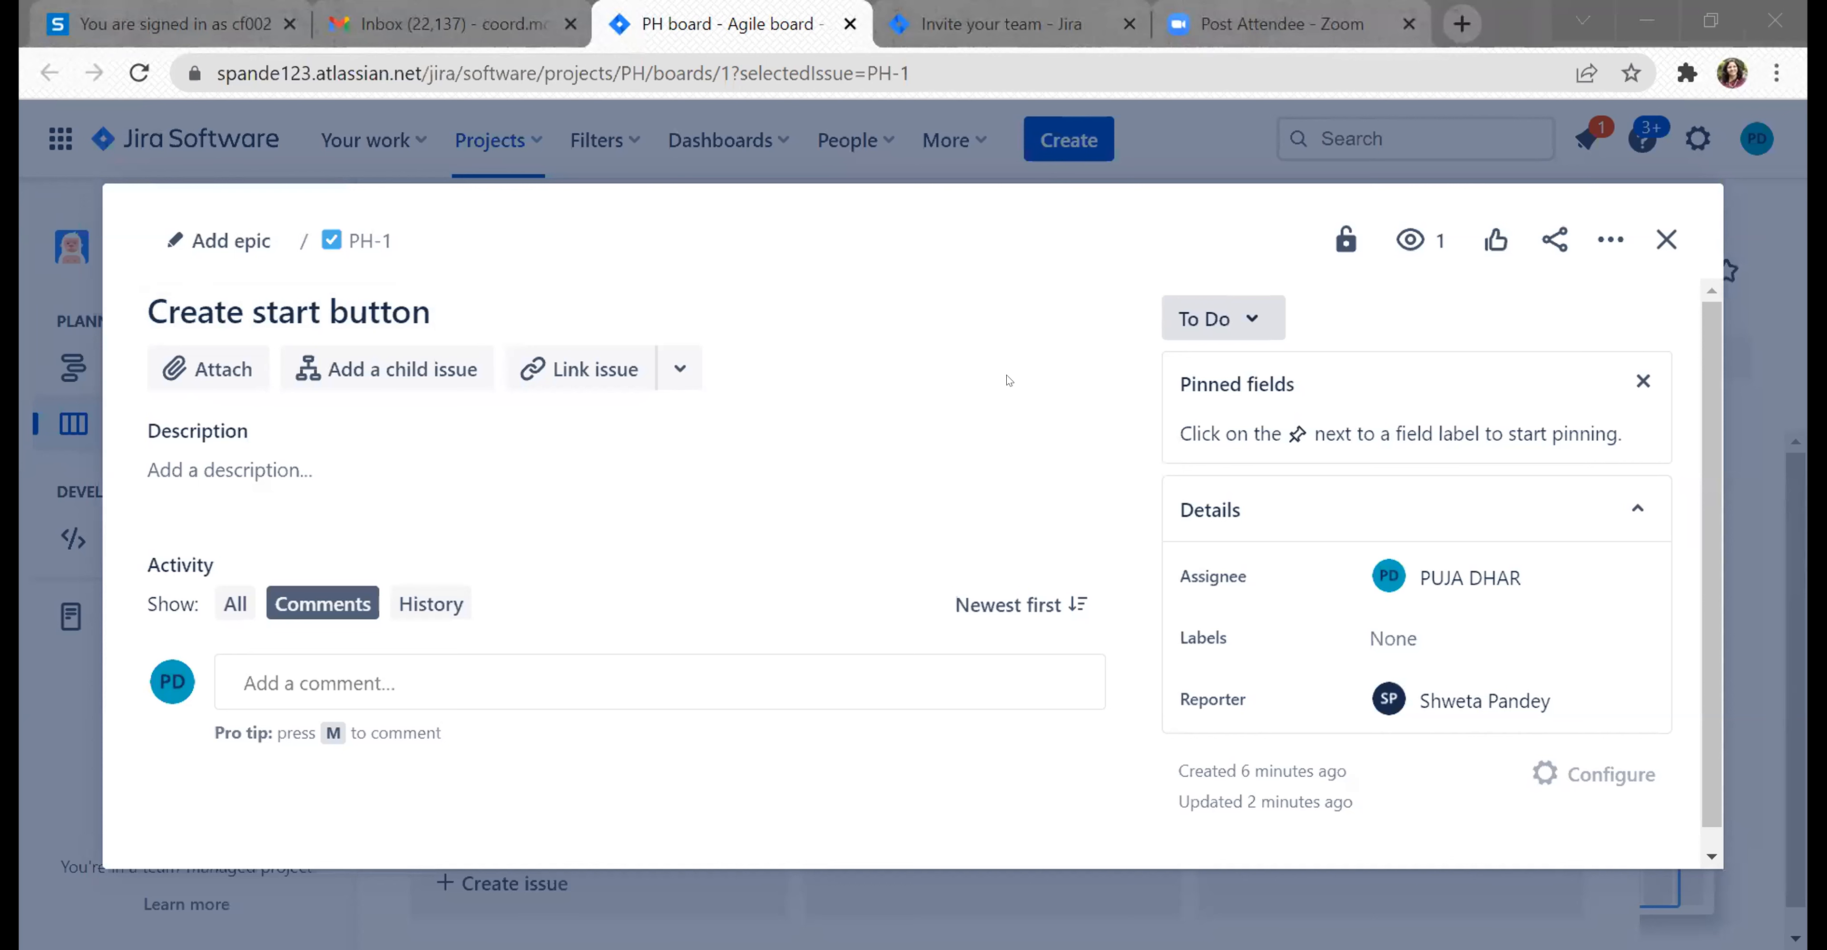
On the invited member's PH board, close the Create start button issue and move its card from To Do to In Progress
click(885, 273)
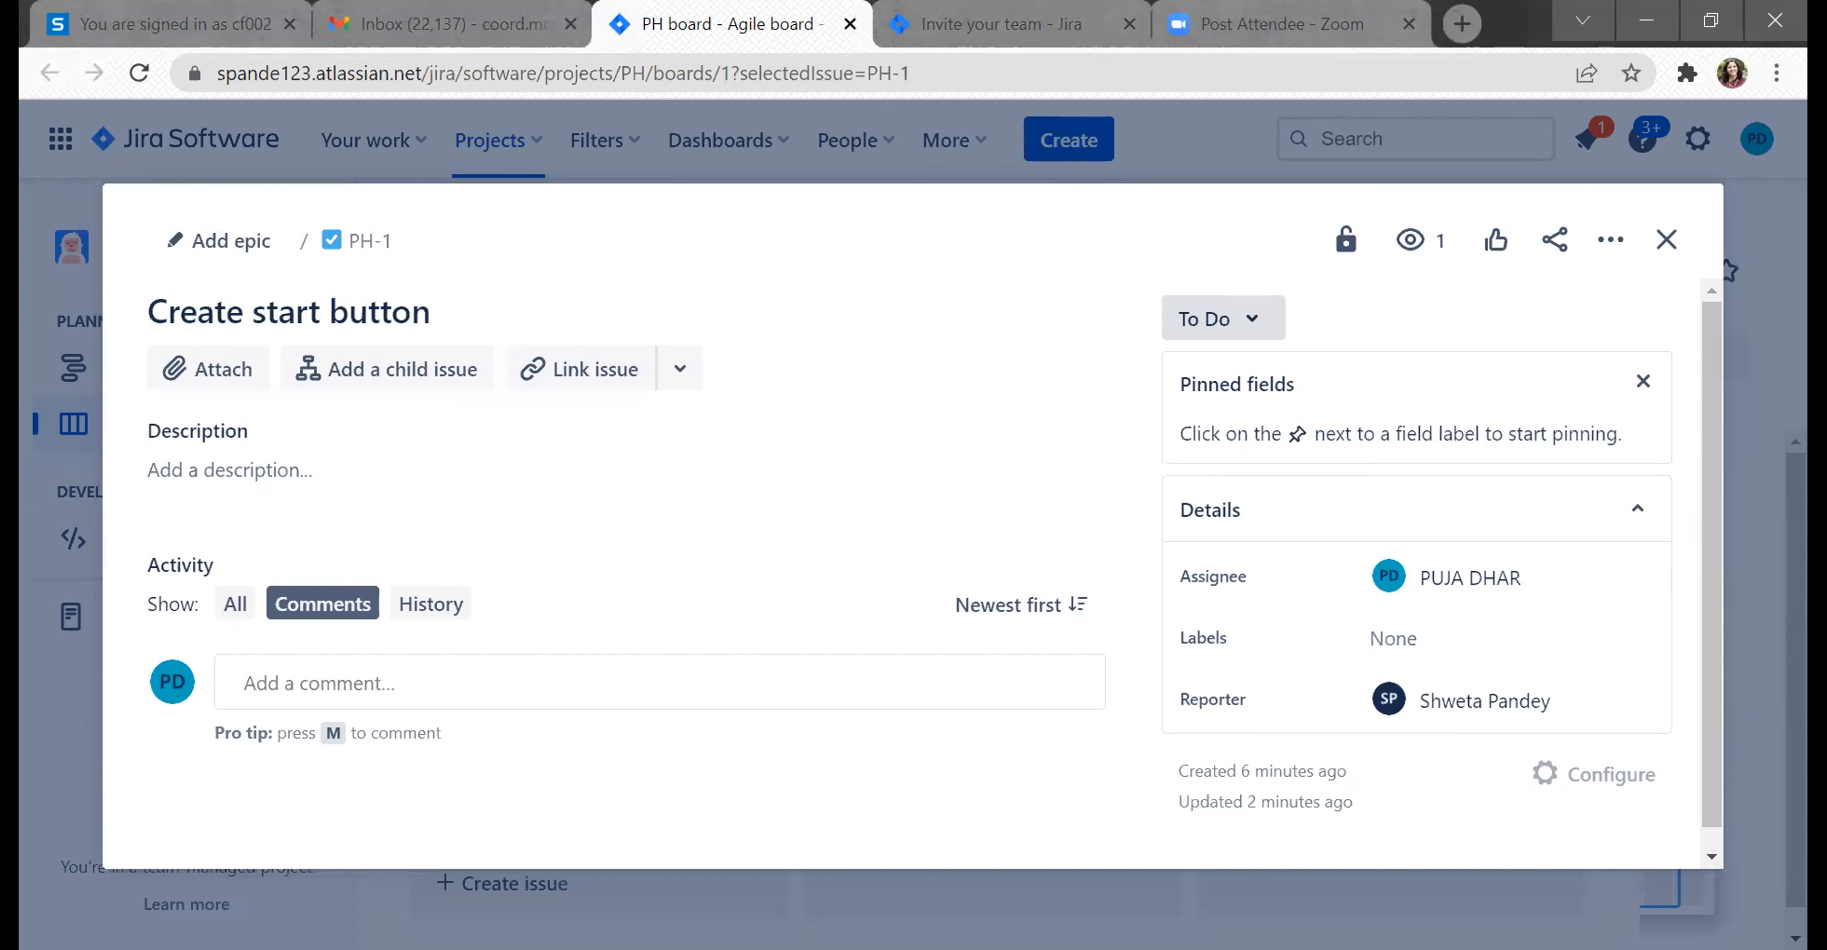
click(1665, 241)
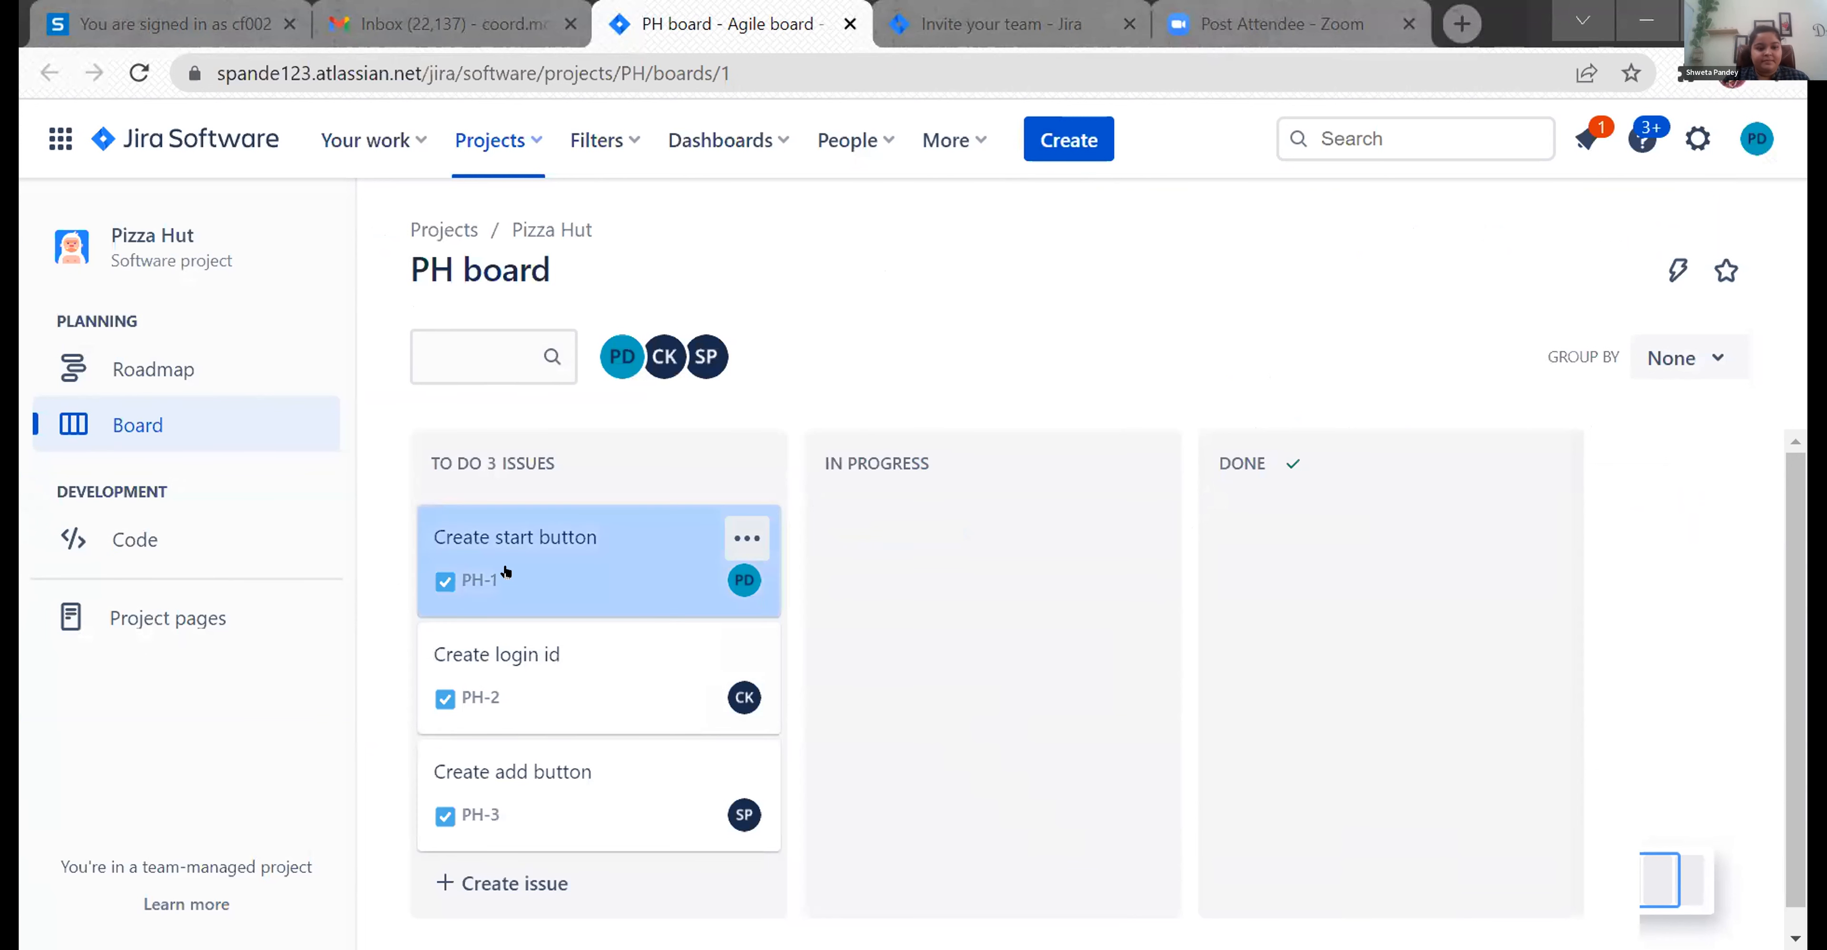
drag(506, 571, 920, 510)
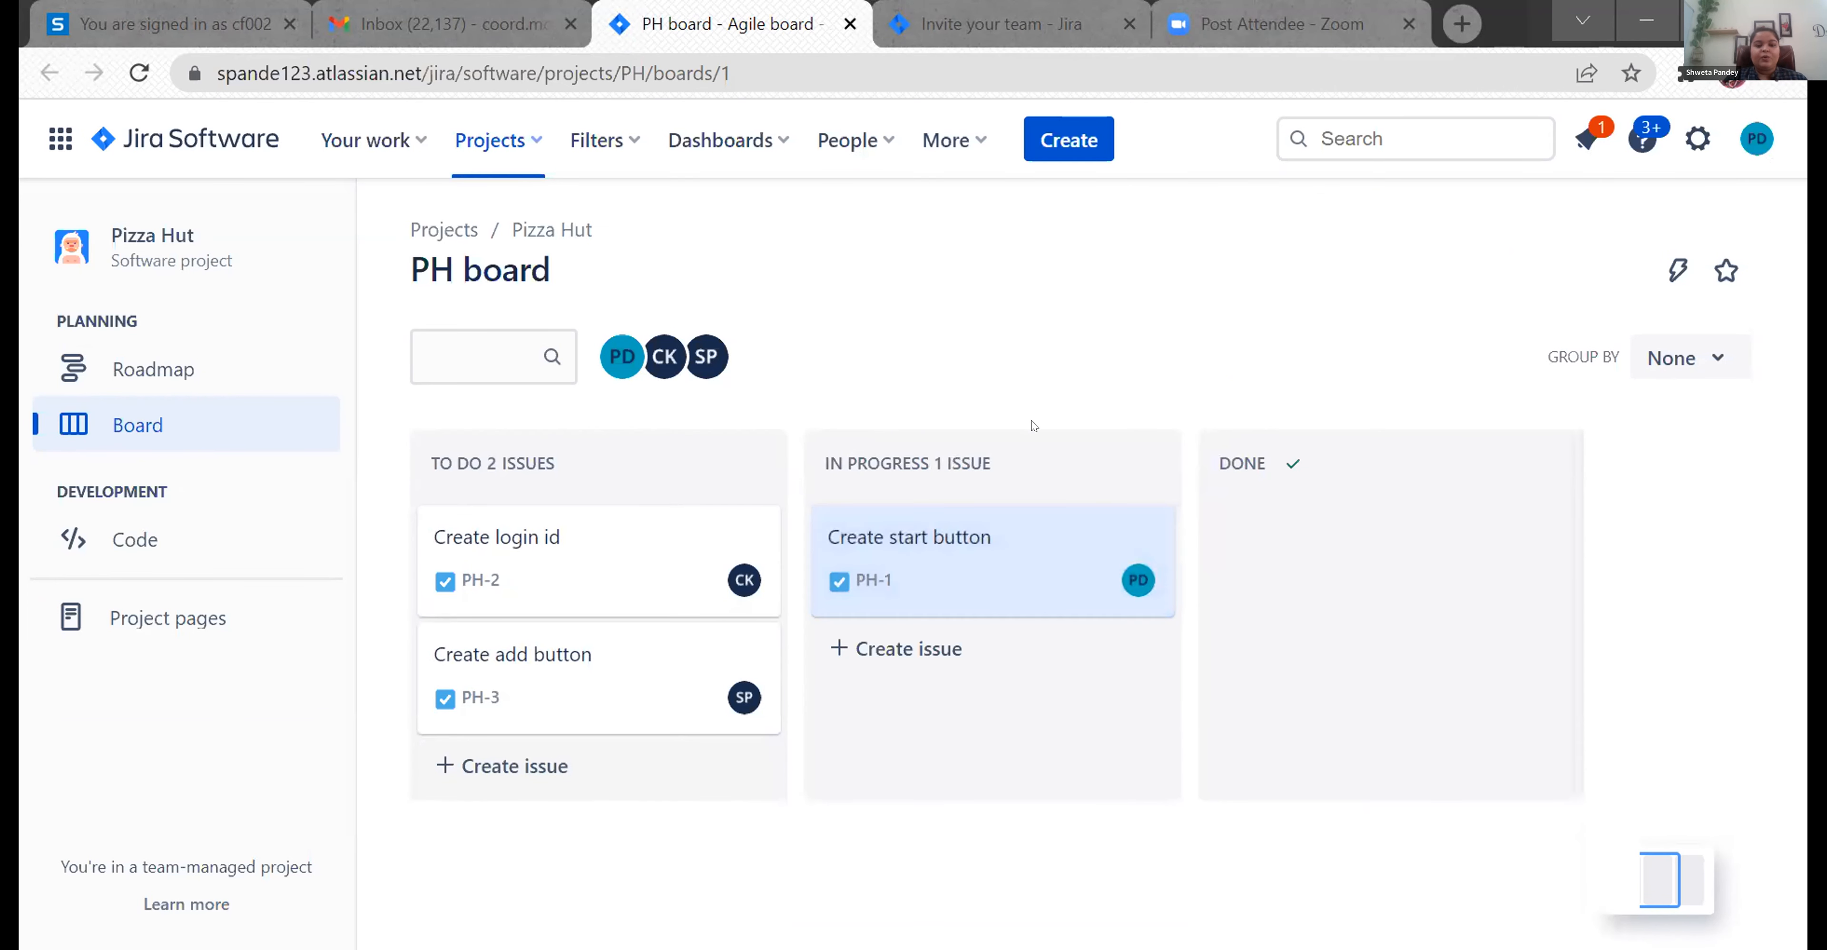
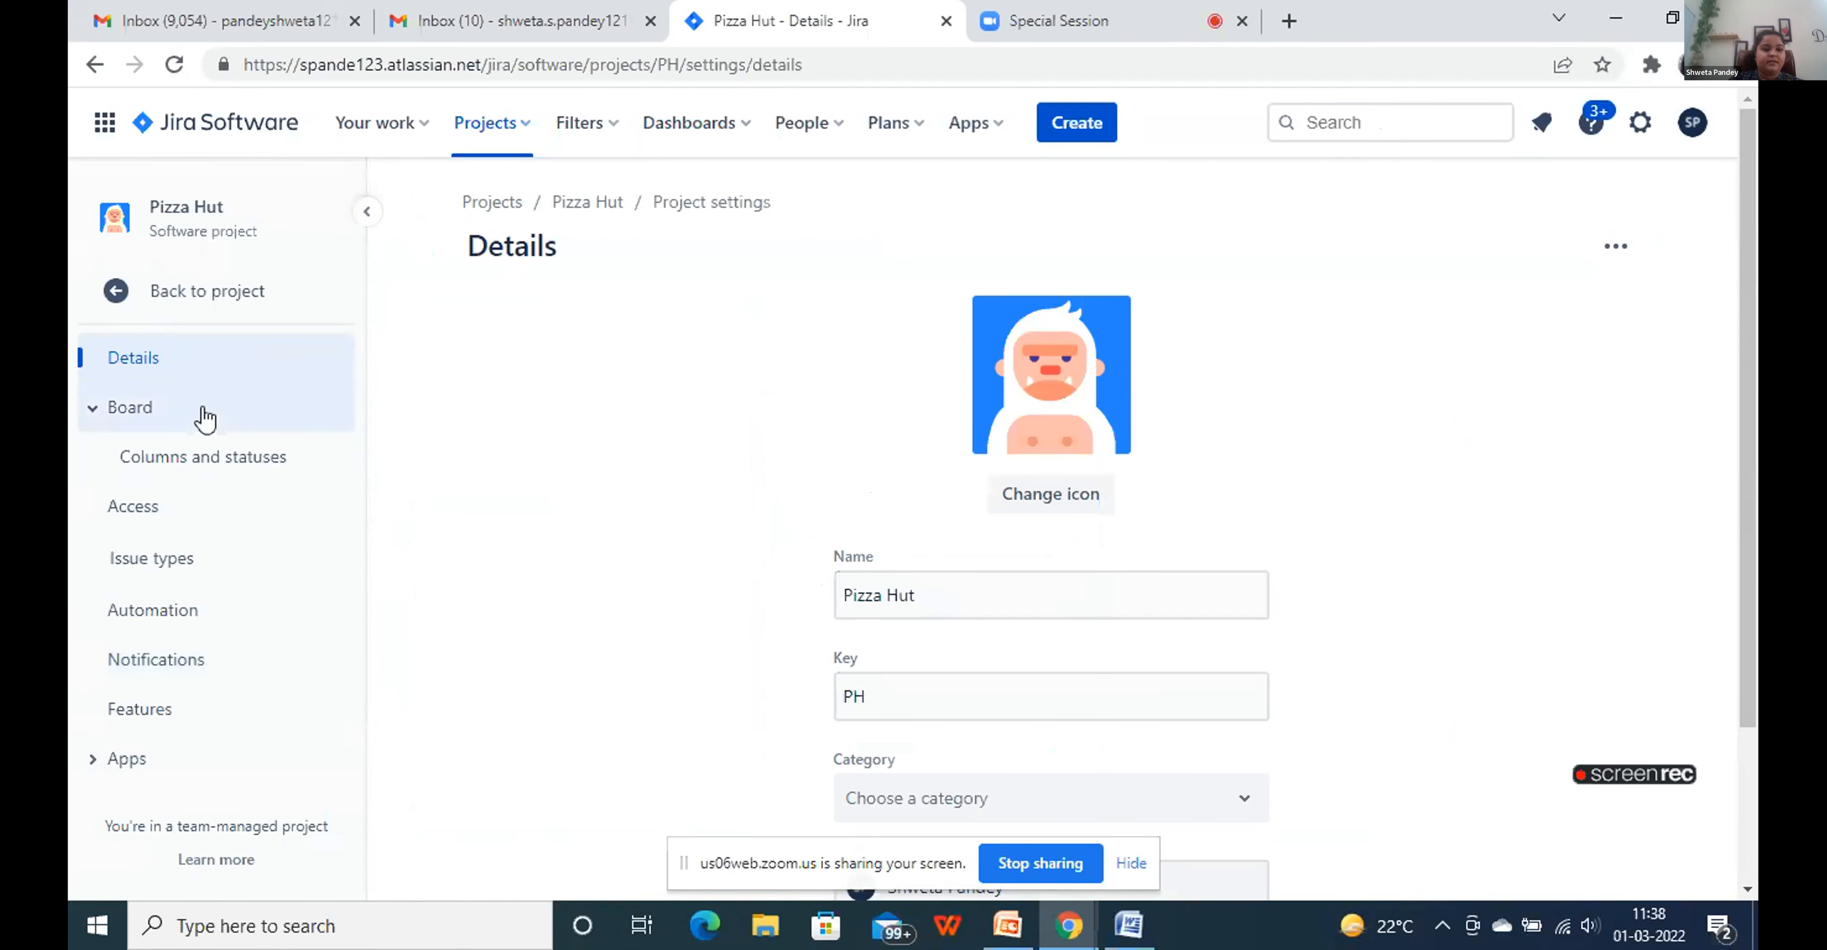
Add the suggested Bug issue type to the Pizza Hut project and return to the PH board
click(221, 560)
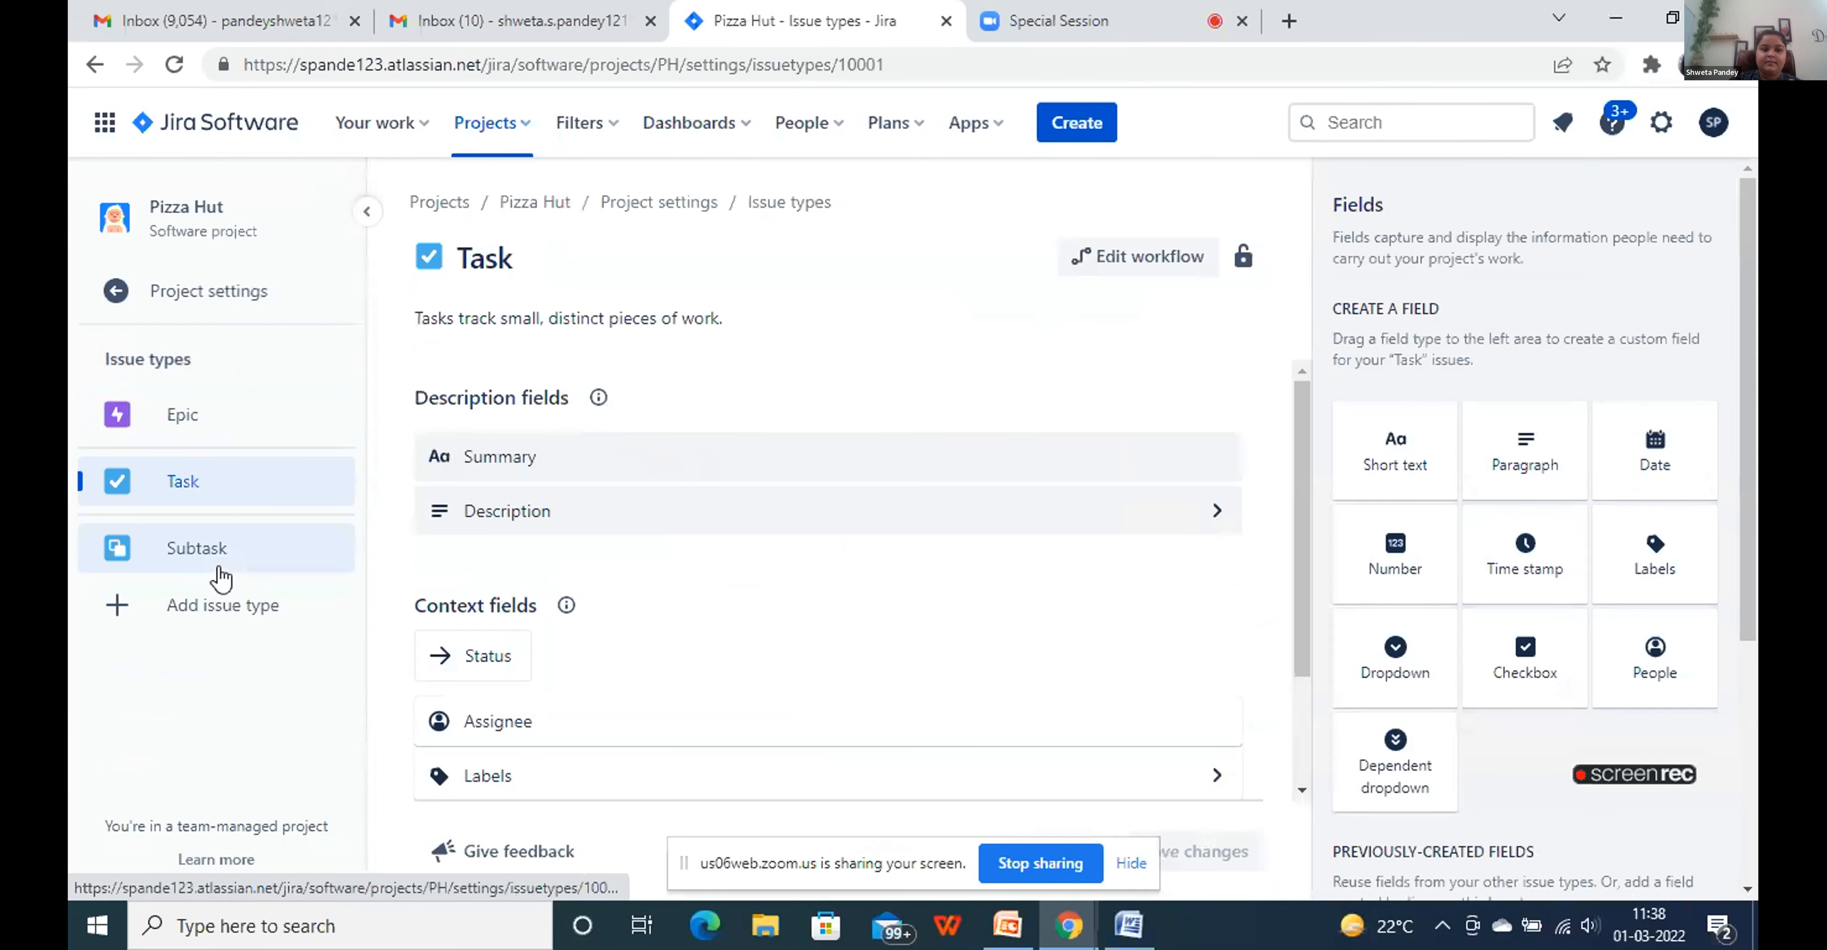
click(211, 611)
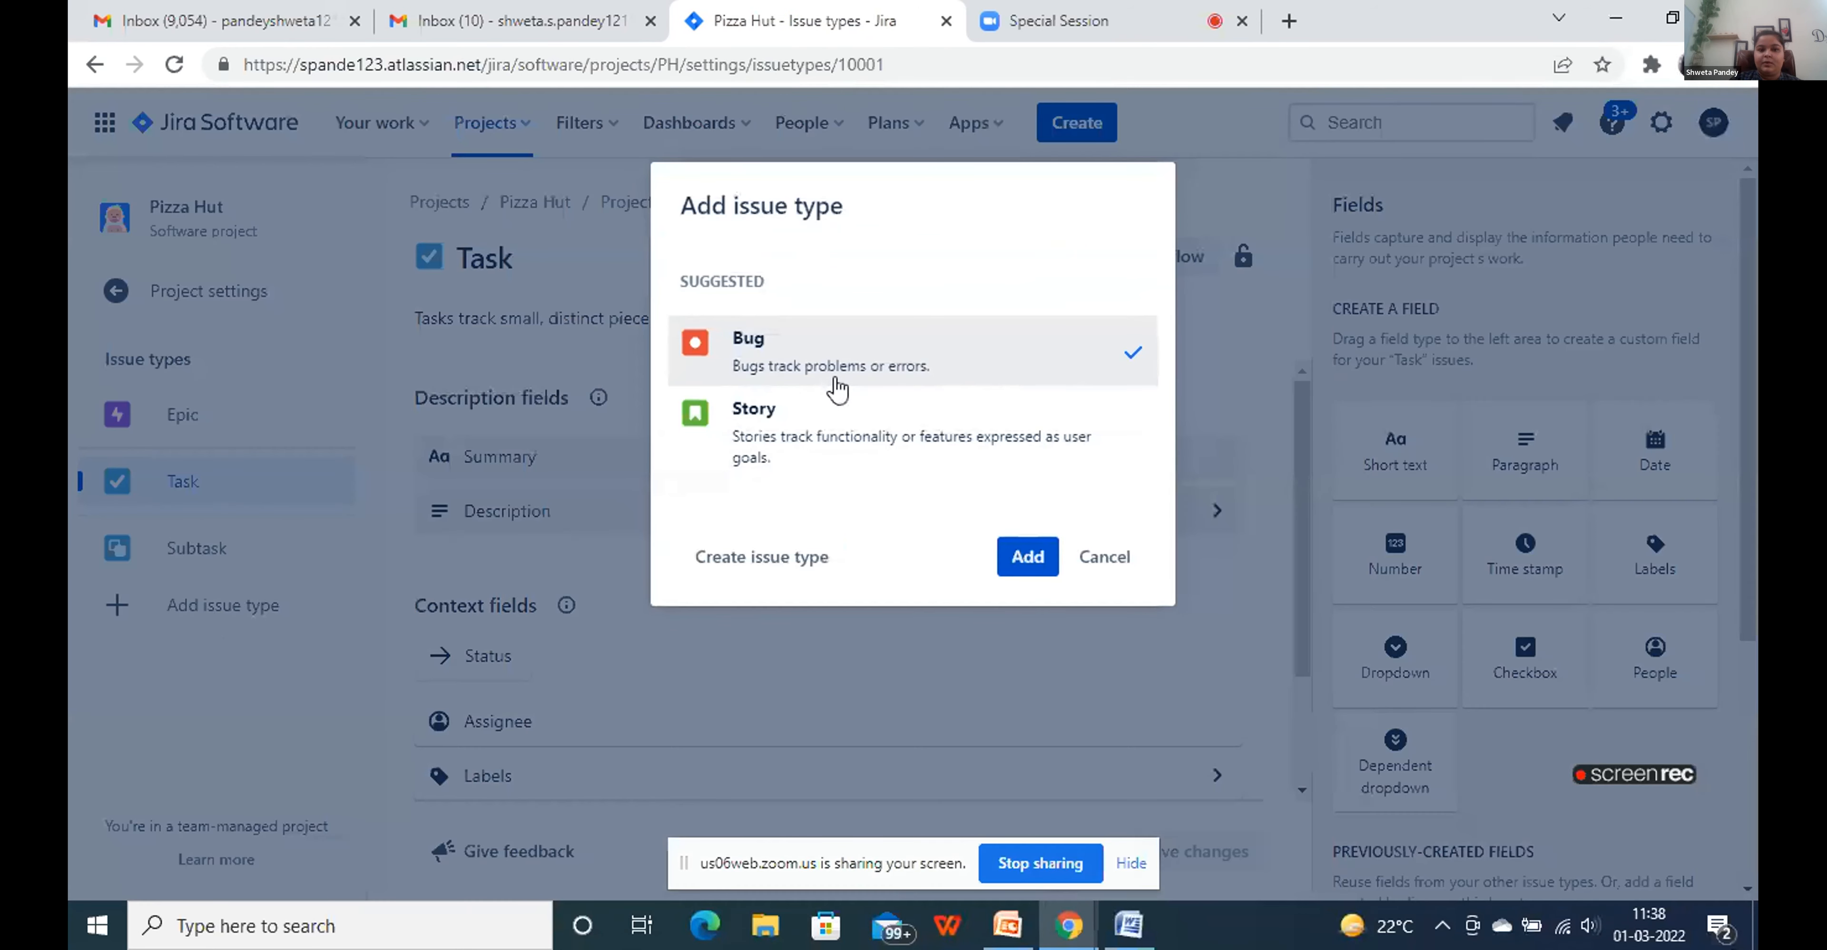
click(1026, 560)
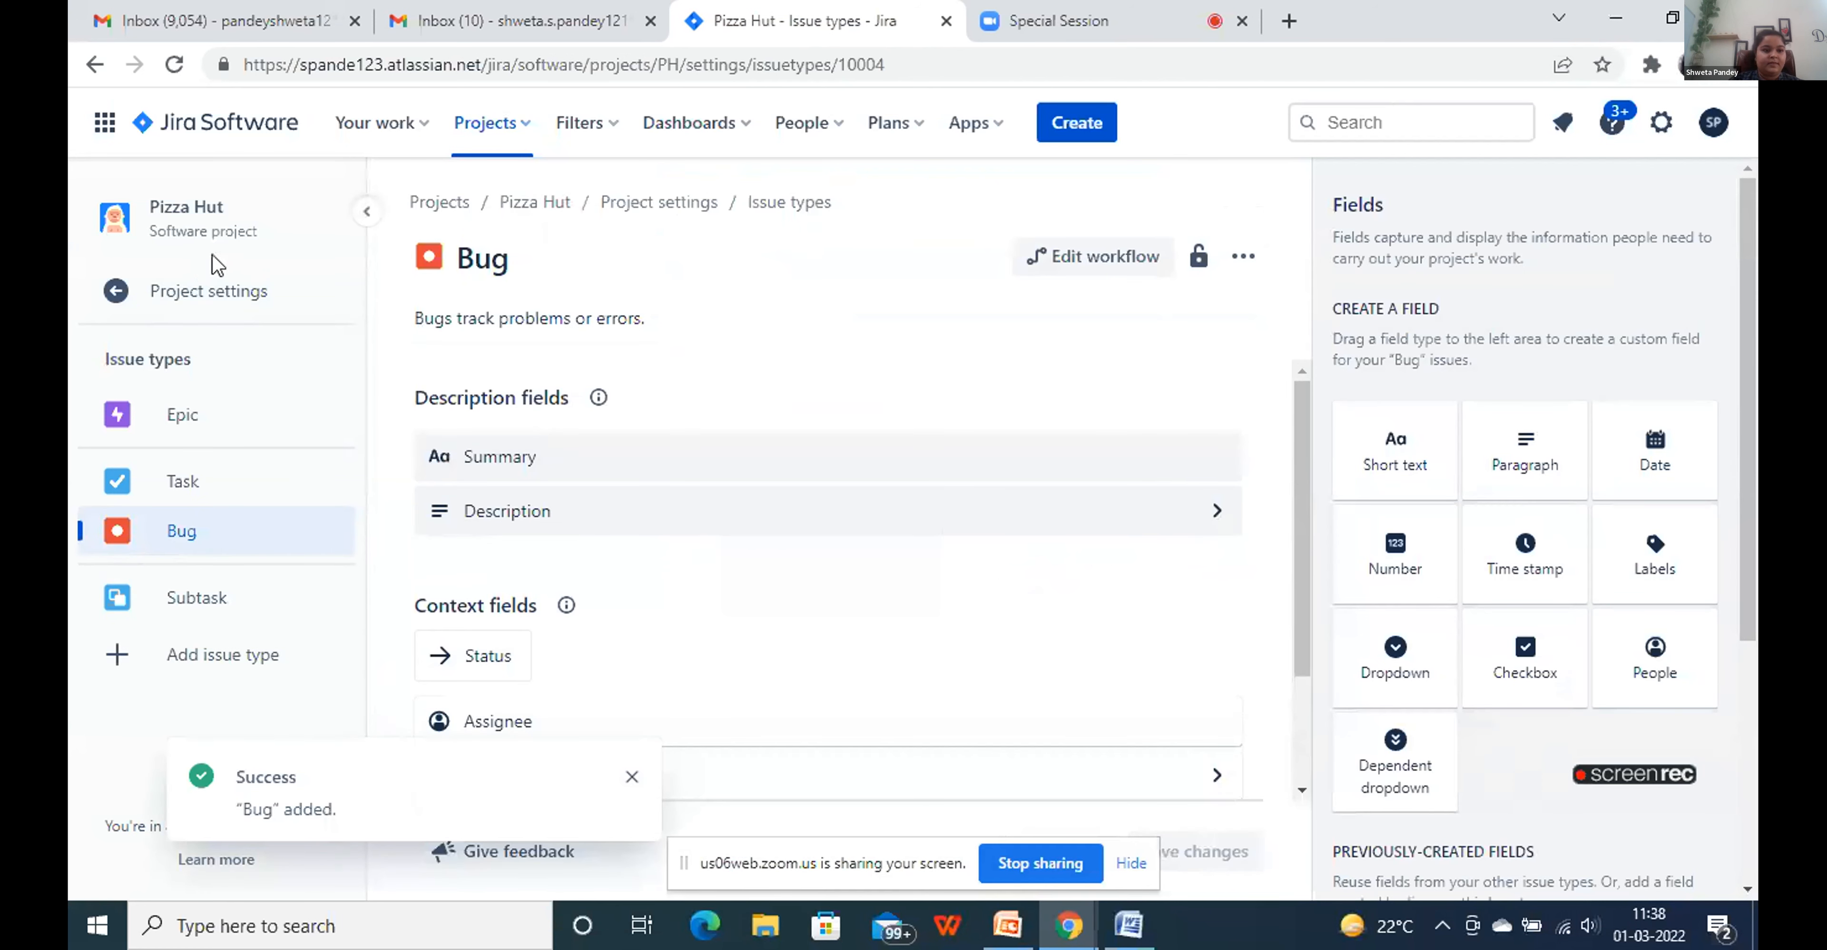
click(222, 294)
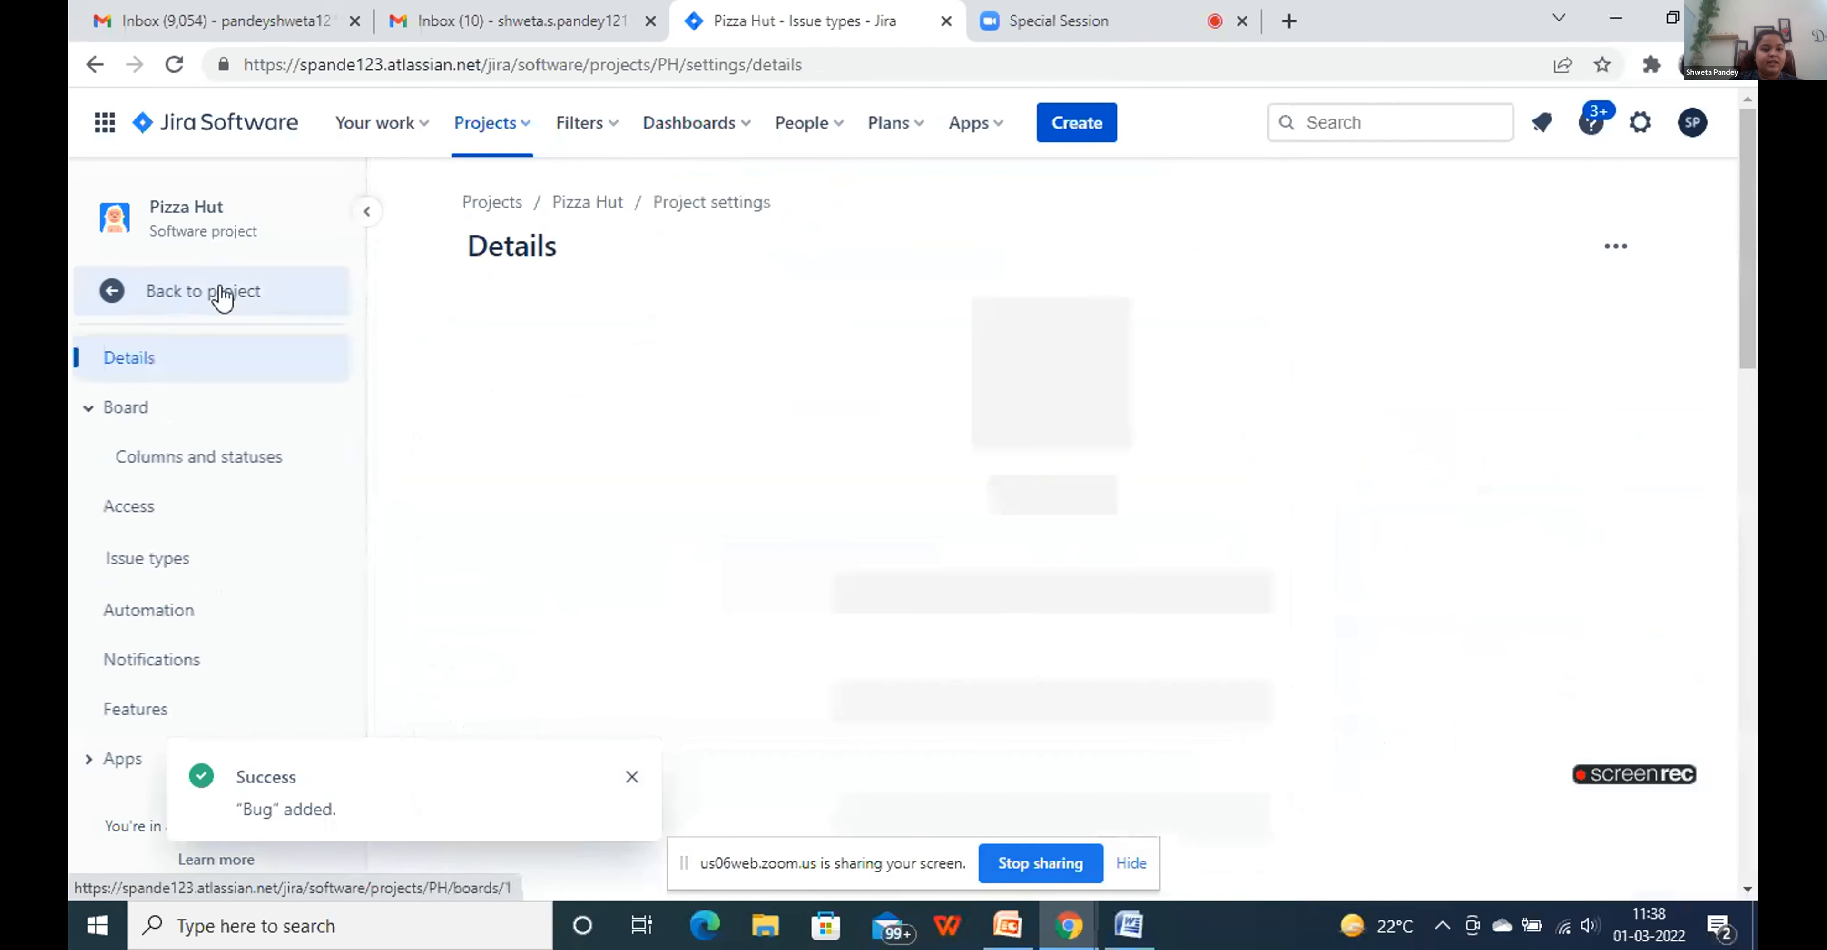
click(171, 305)
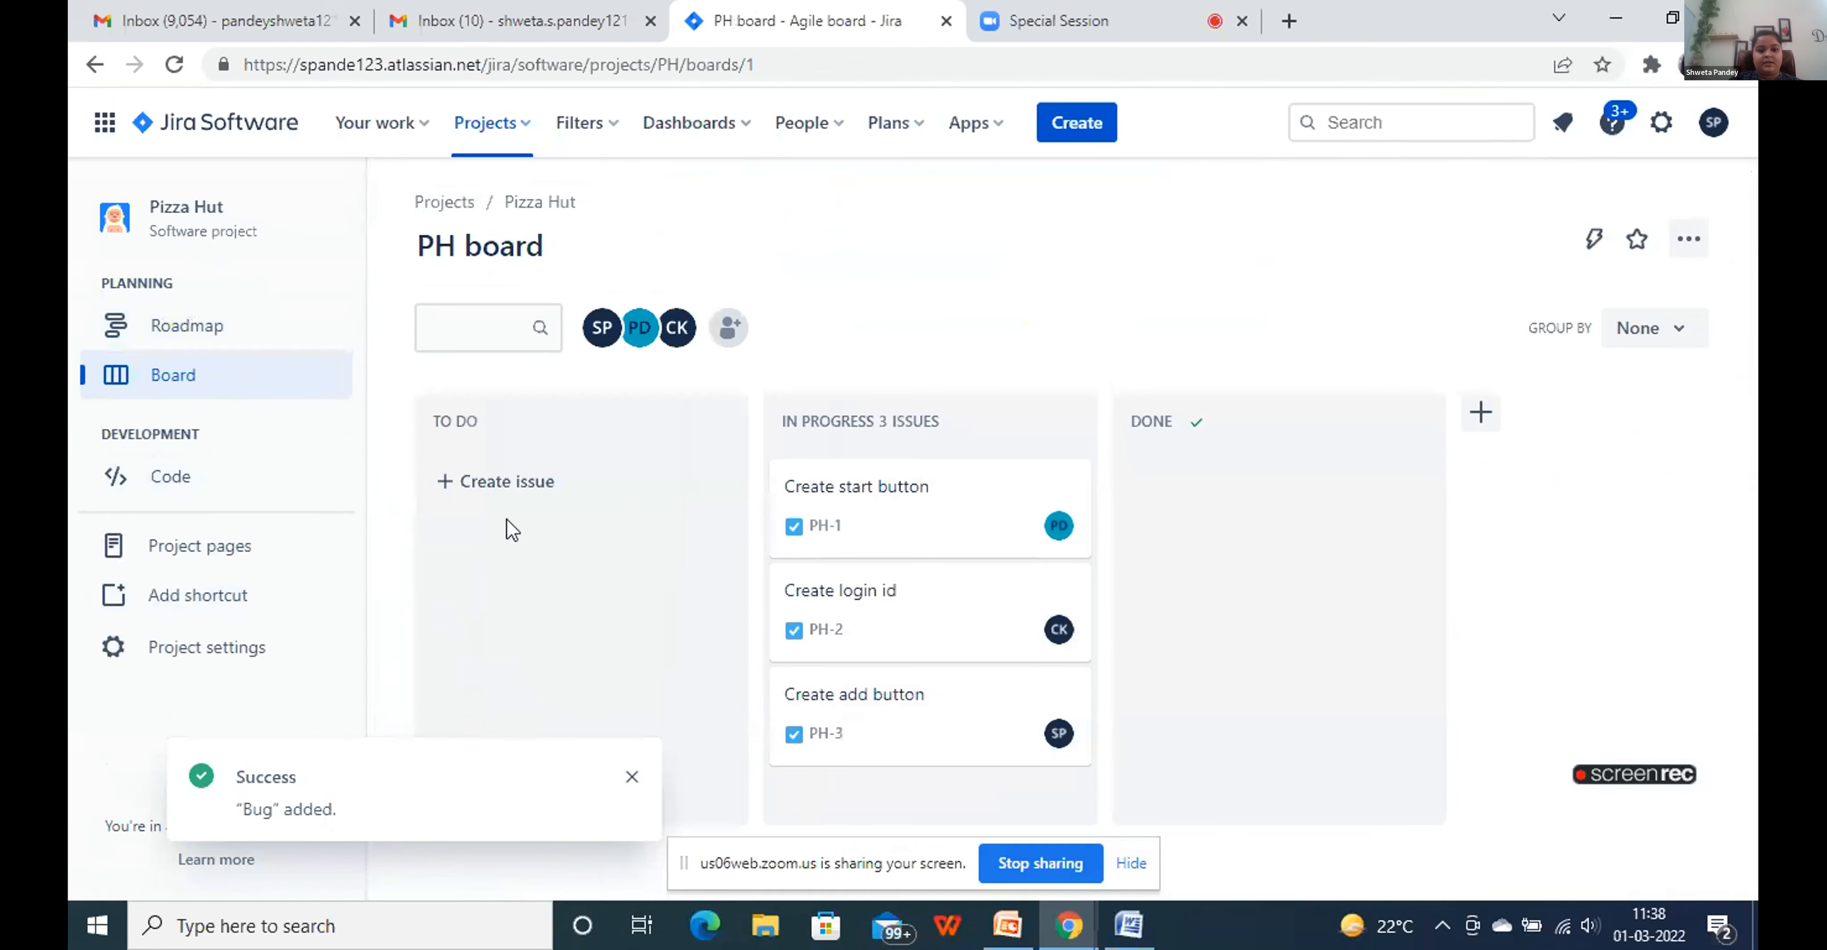
Create a Bug issue named "Issue with algo" in the To Do column
click(520, 493)
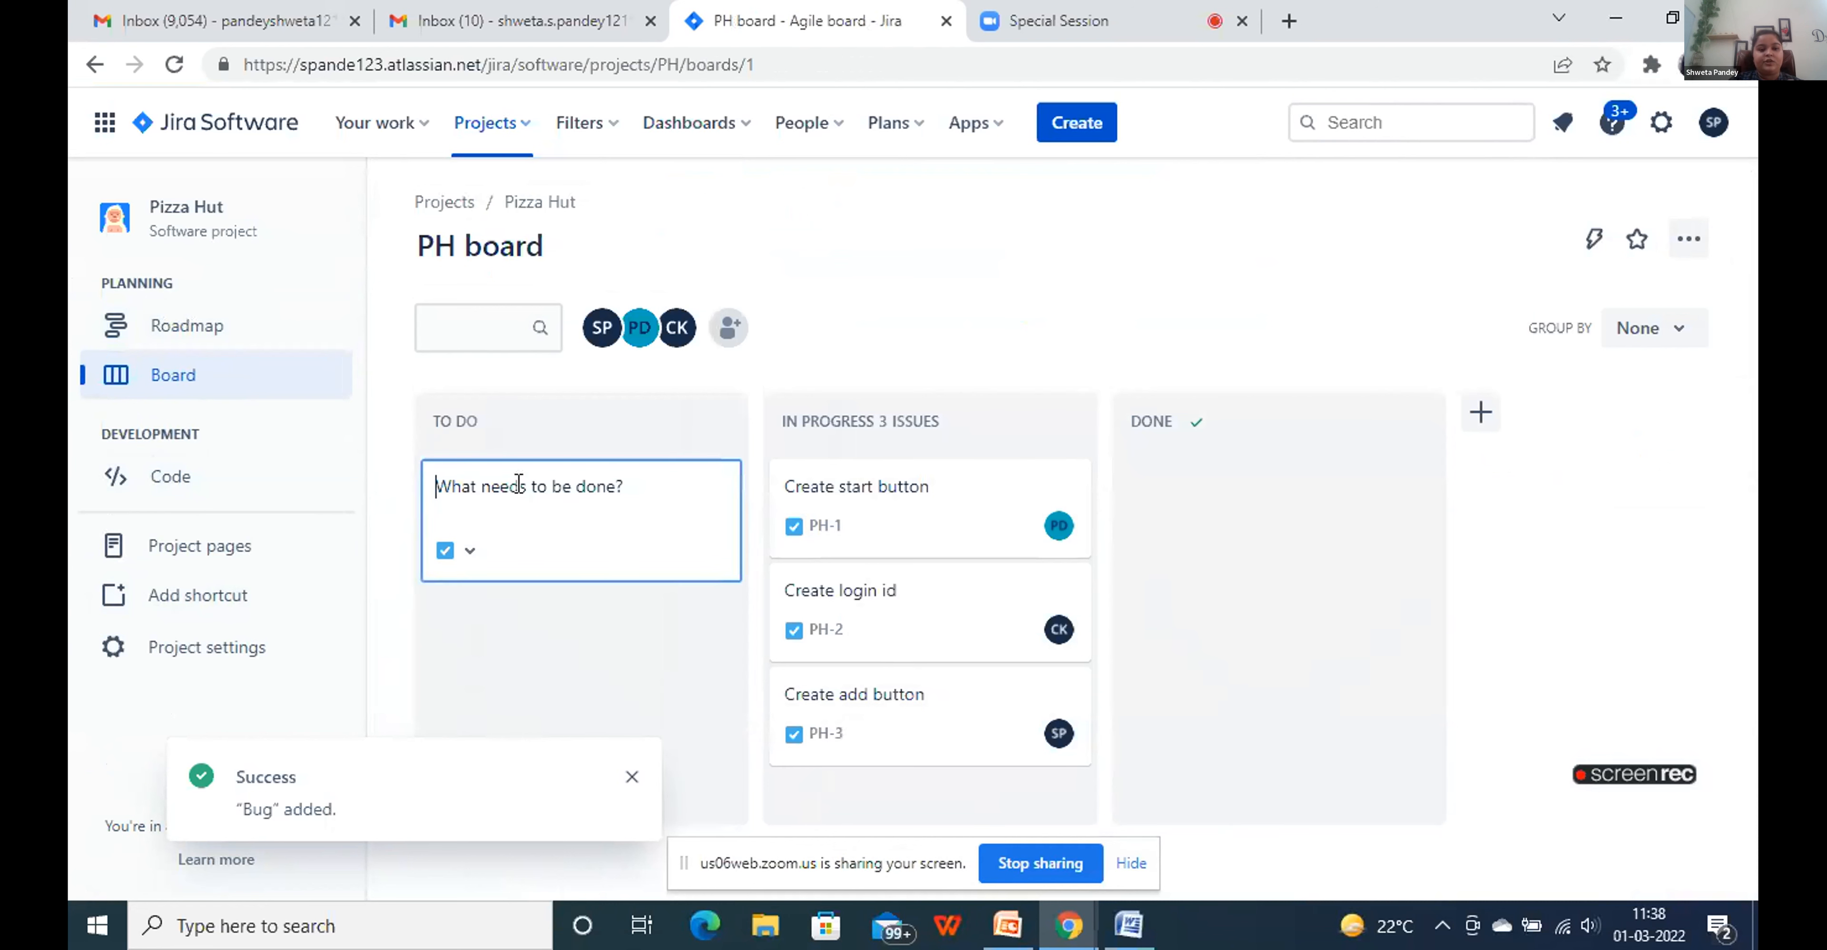
click(469, 551)
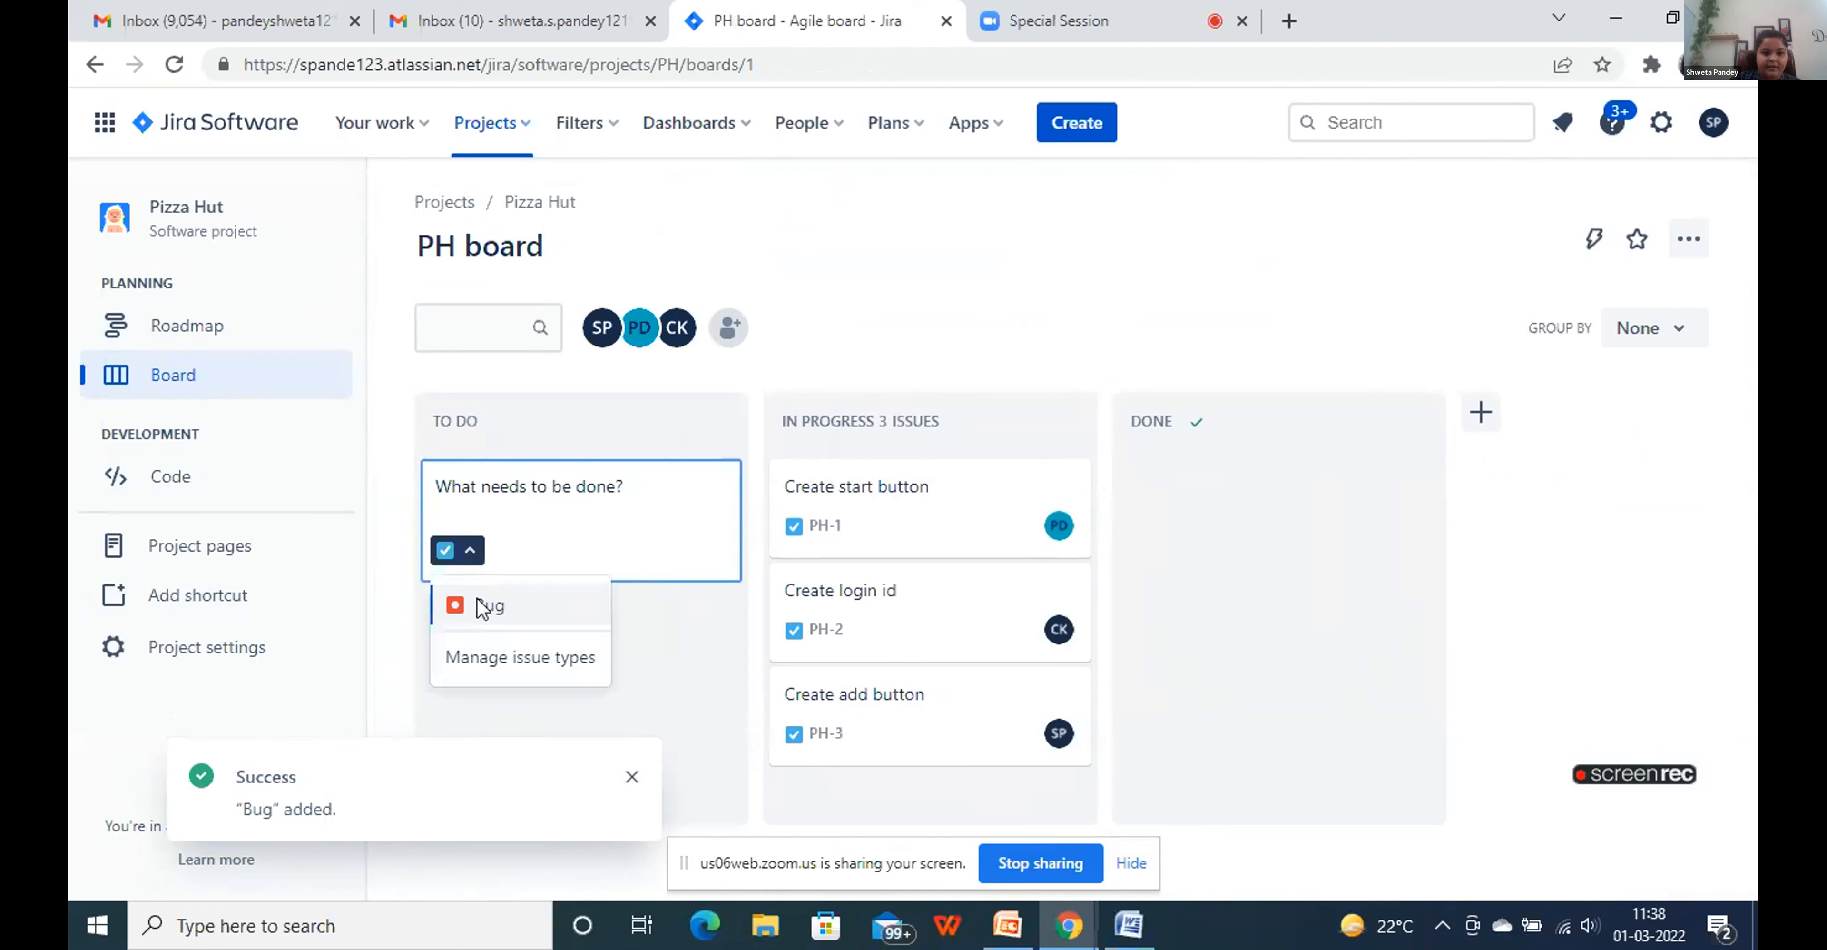
click(478, 606)
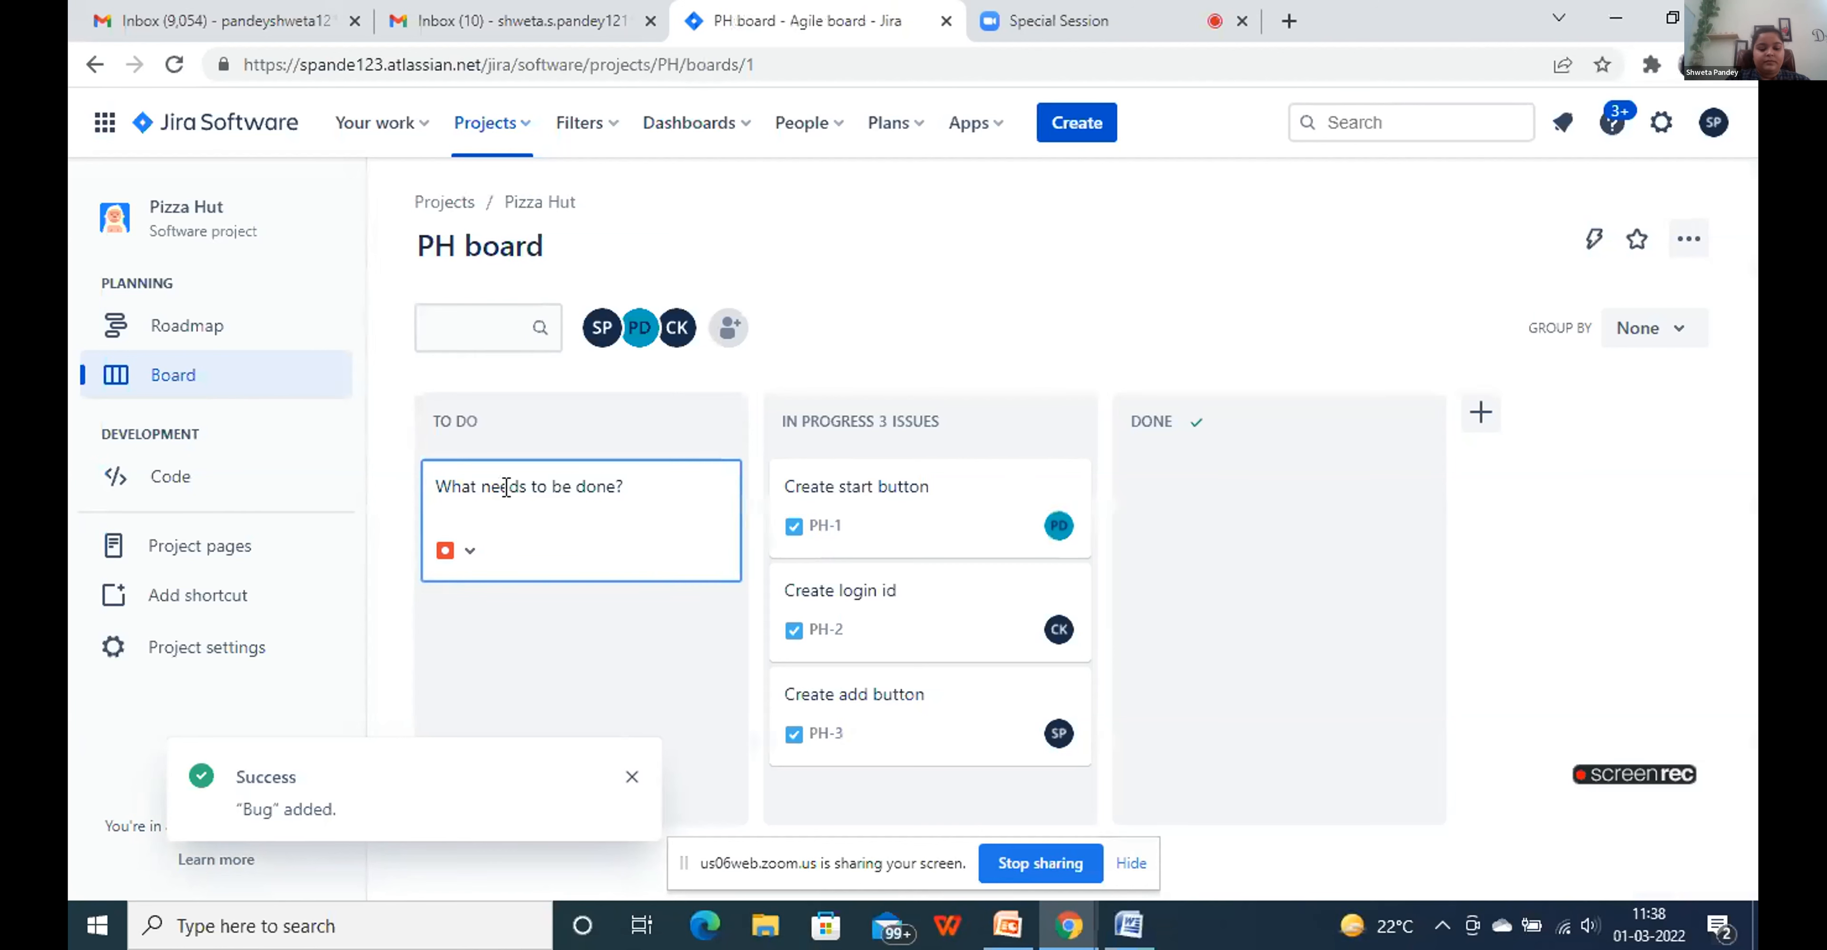
text(Issue with algo)
key(Return)
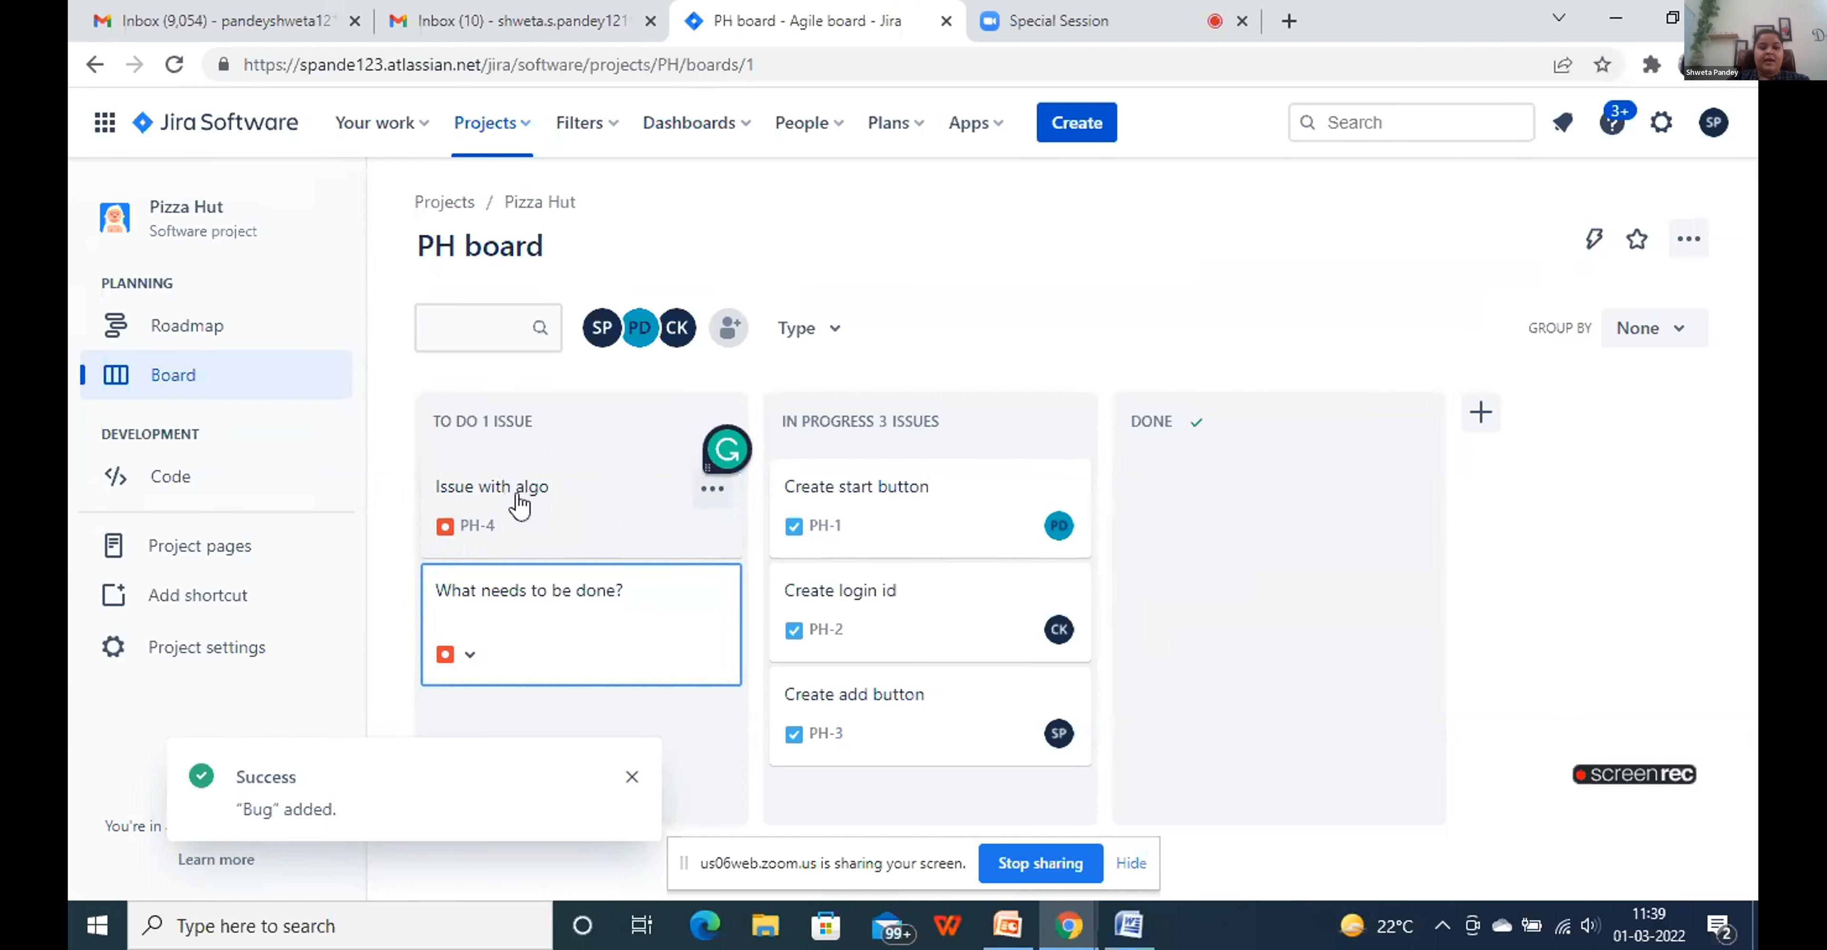
Look at the Issue with algo bug and its comment editor, close it without commenting, and dismiss the success notification
click(520, 504)
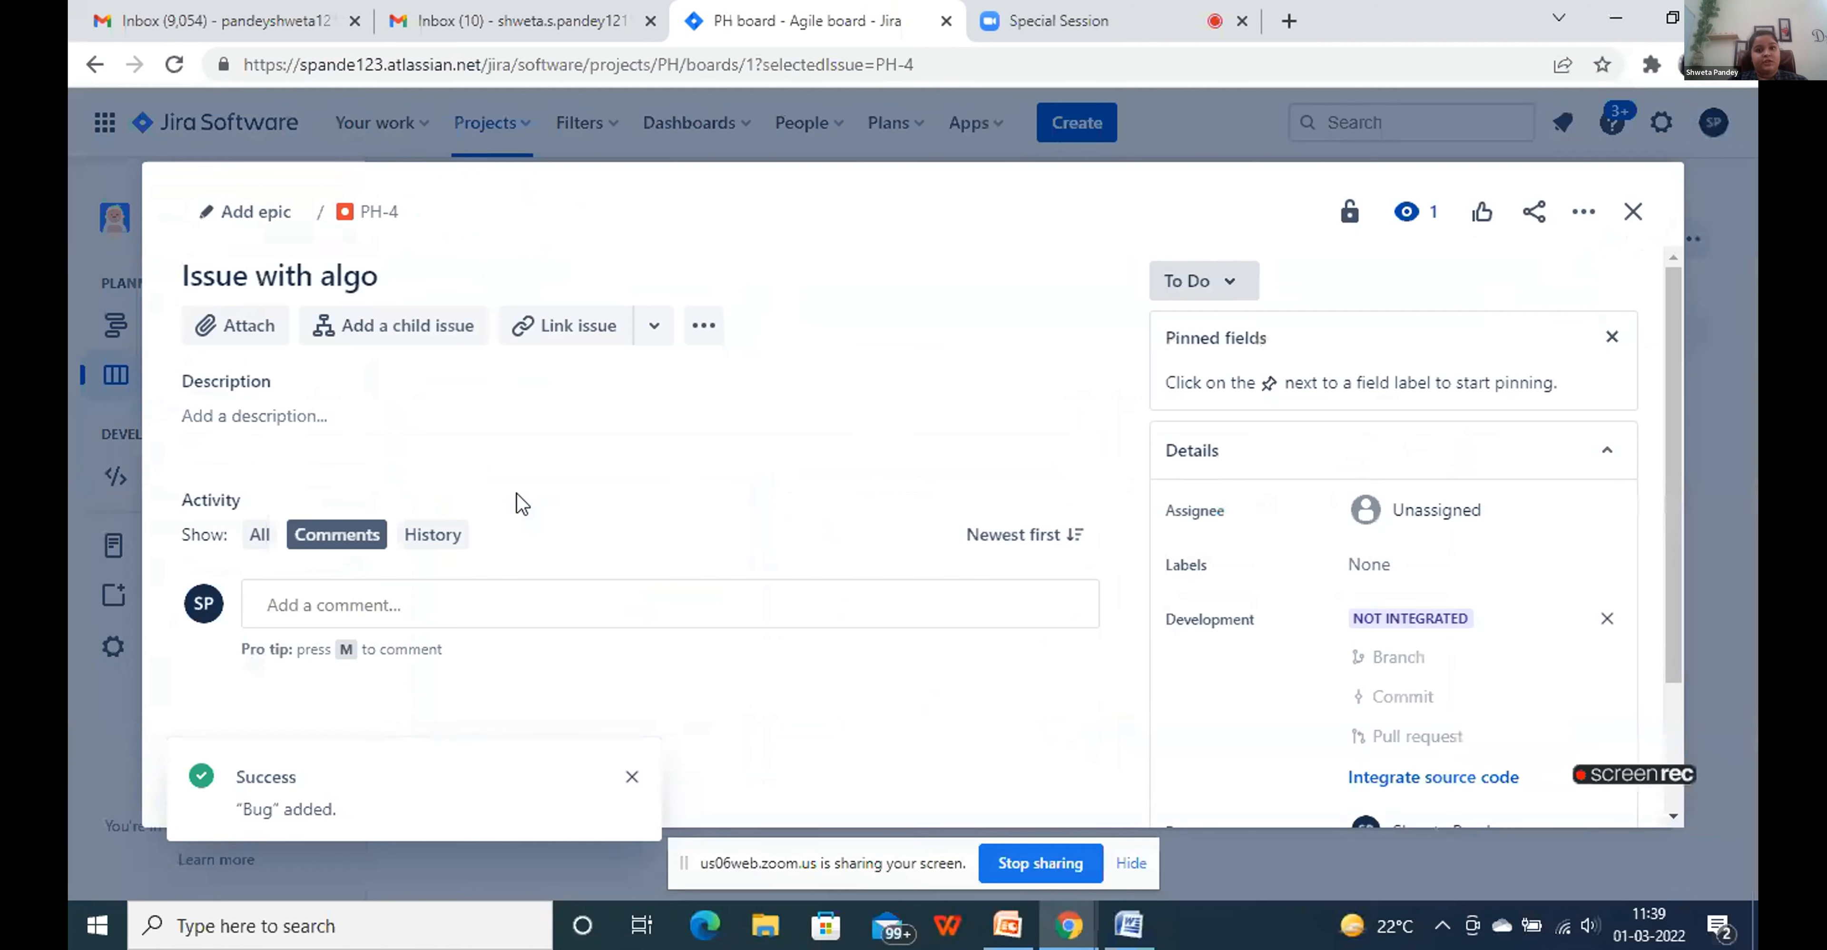
click(310, 604)
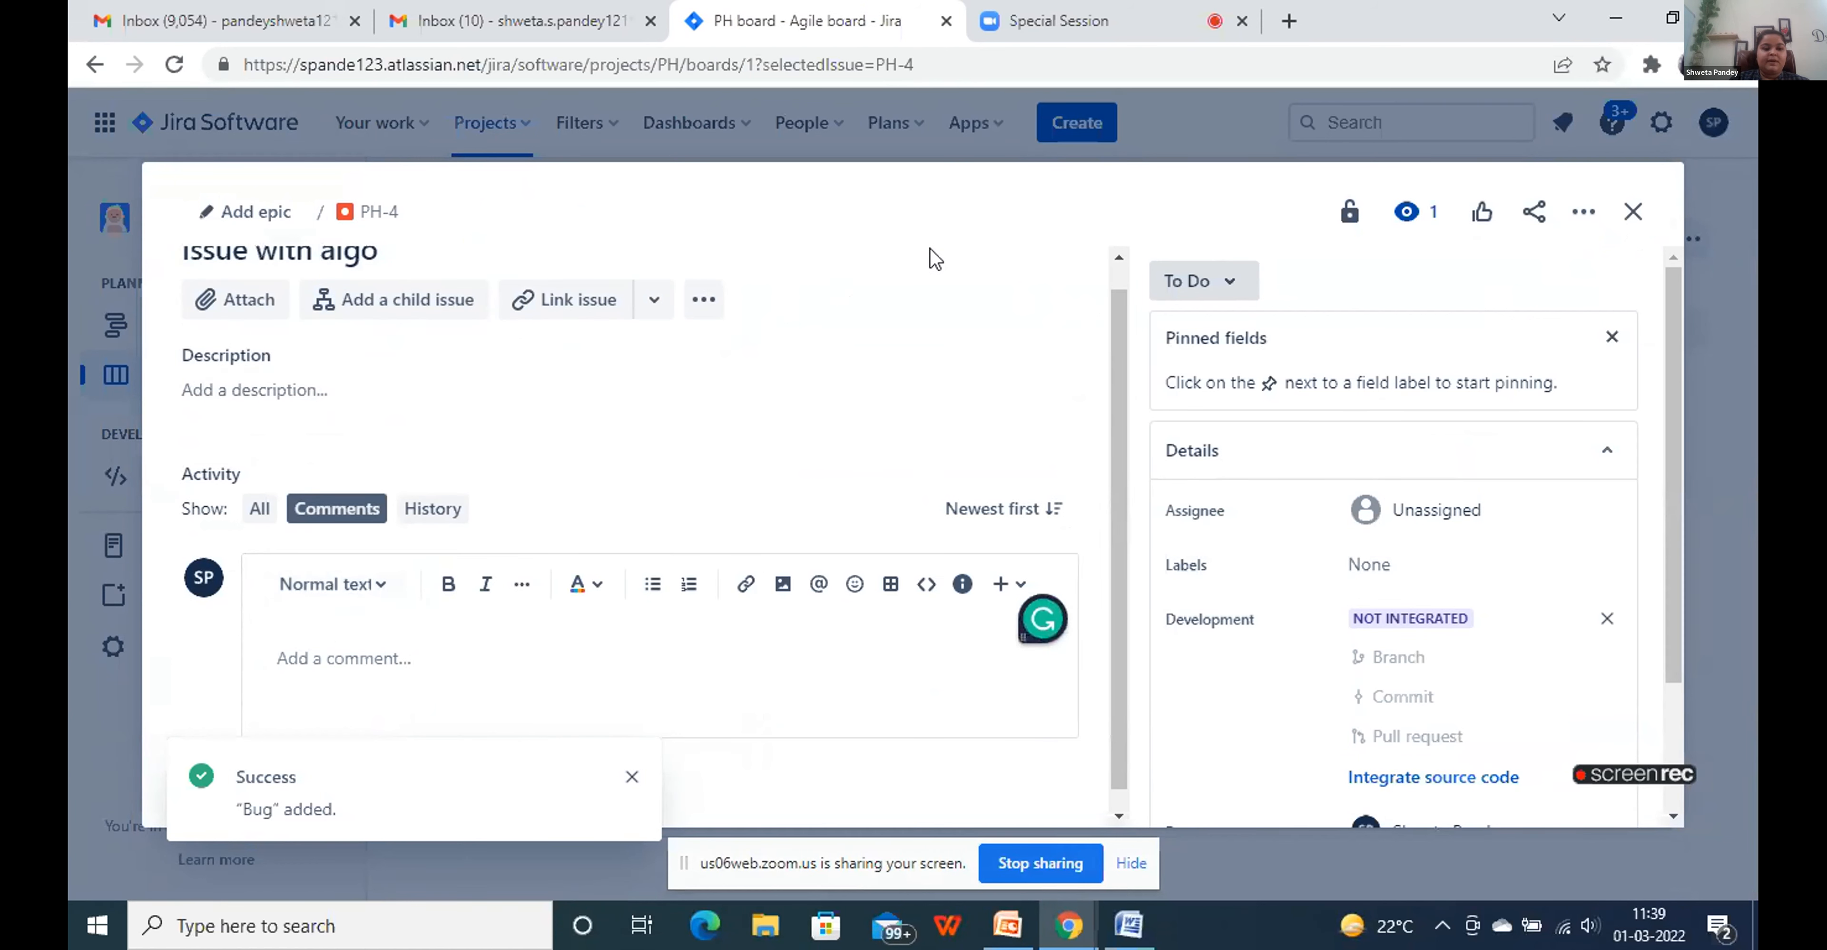
click(1633, 213)
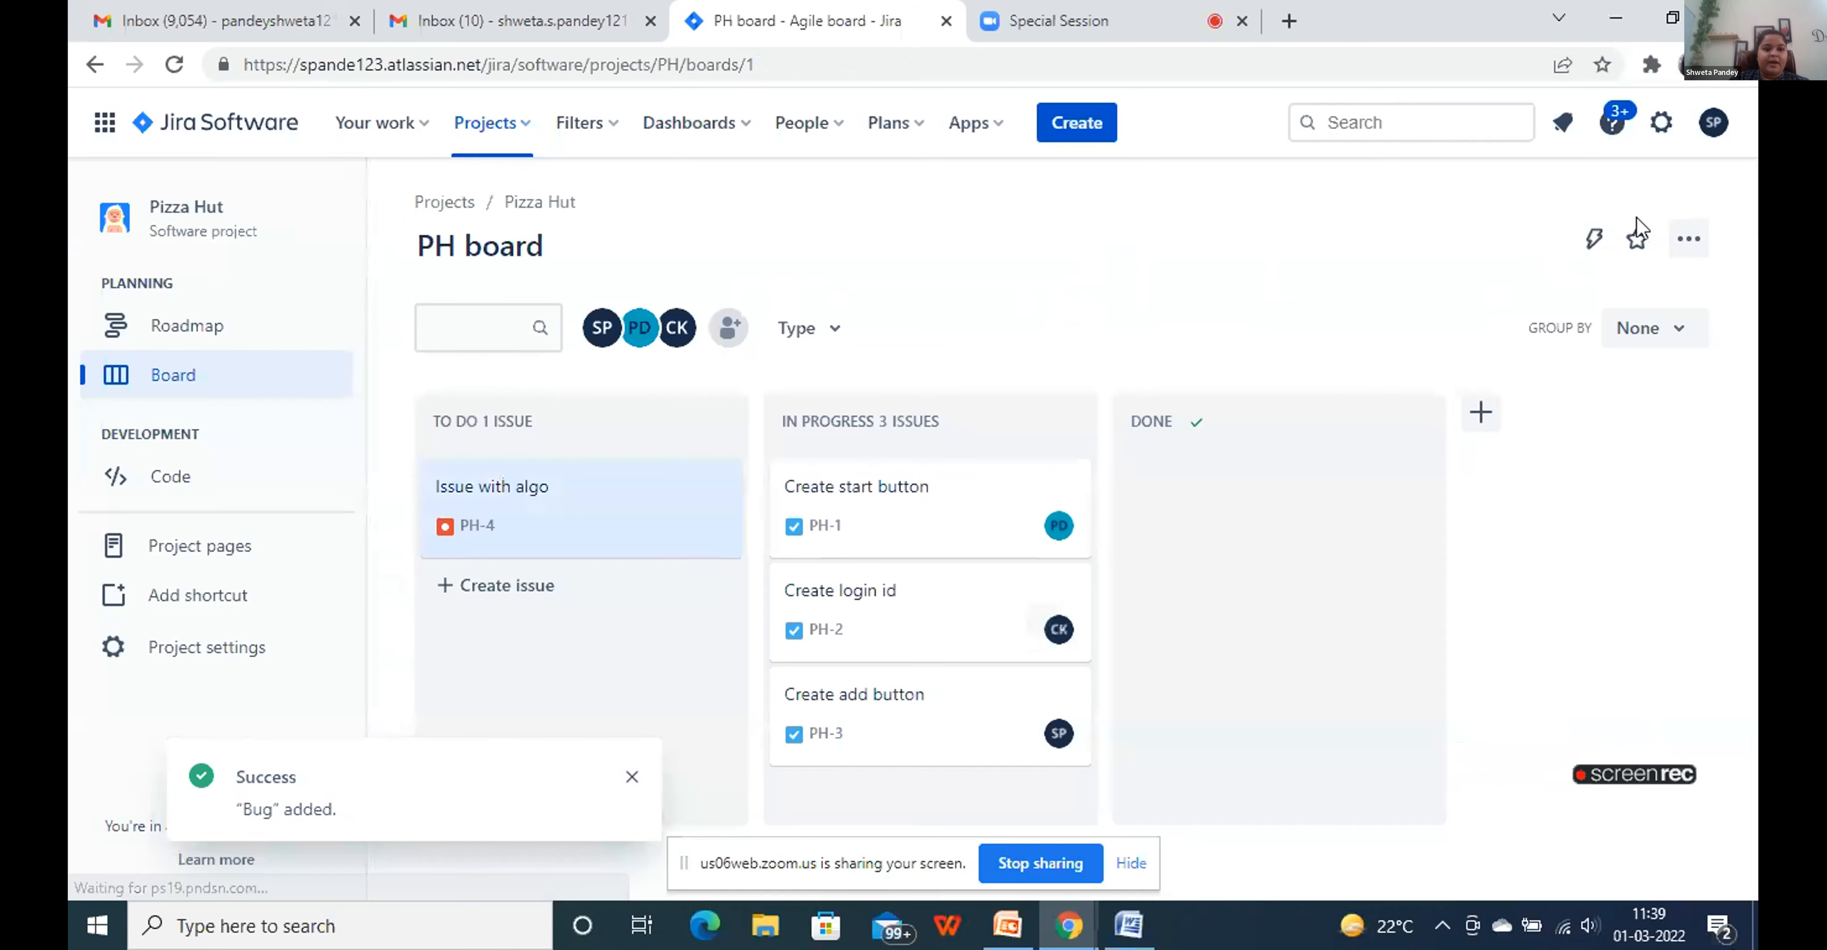
click(543, 482)
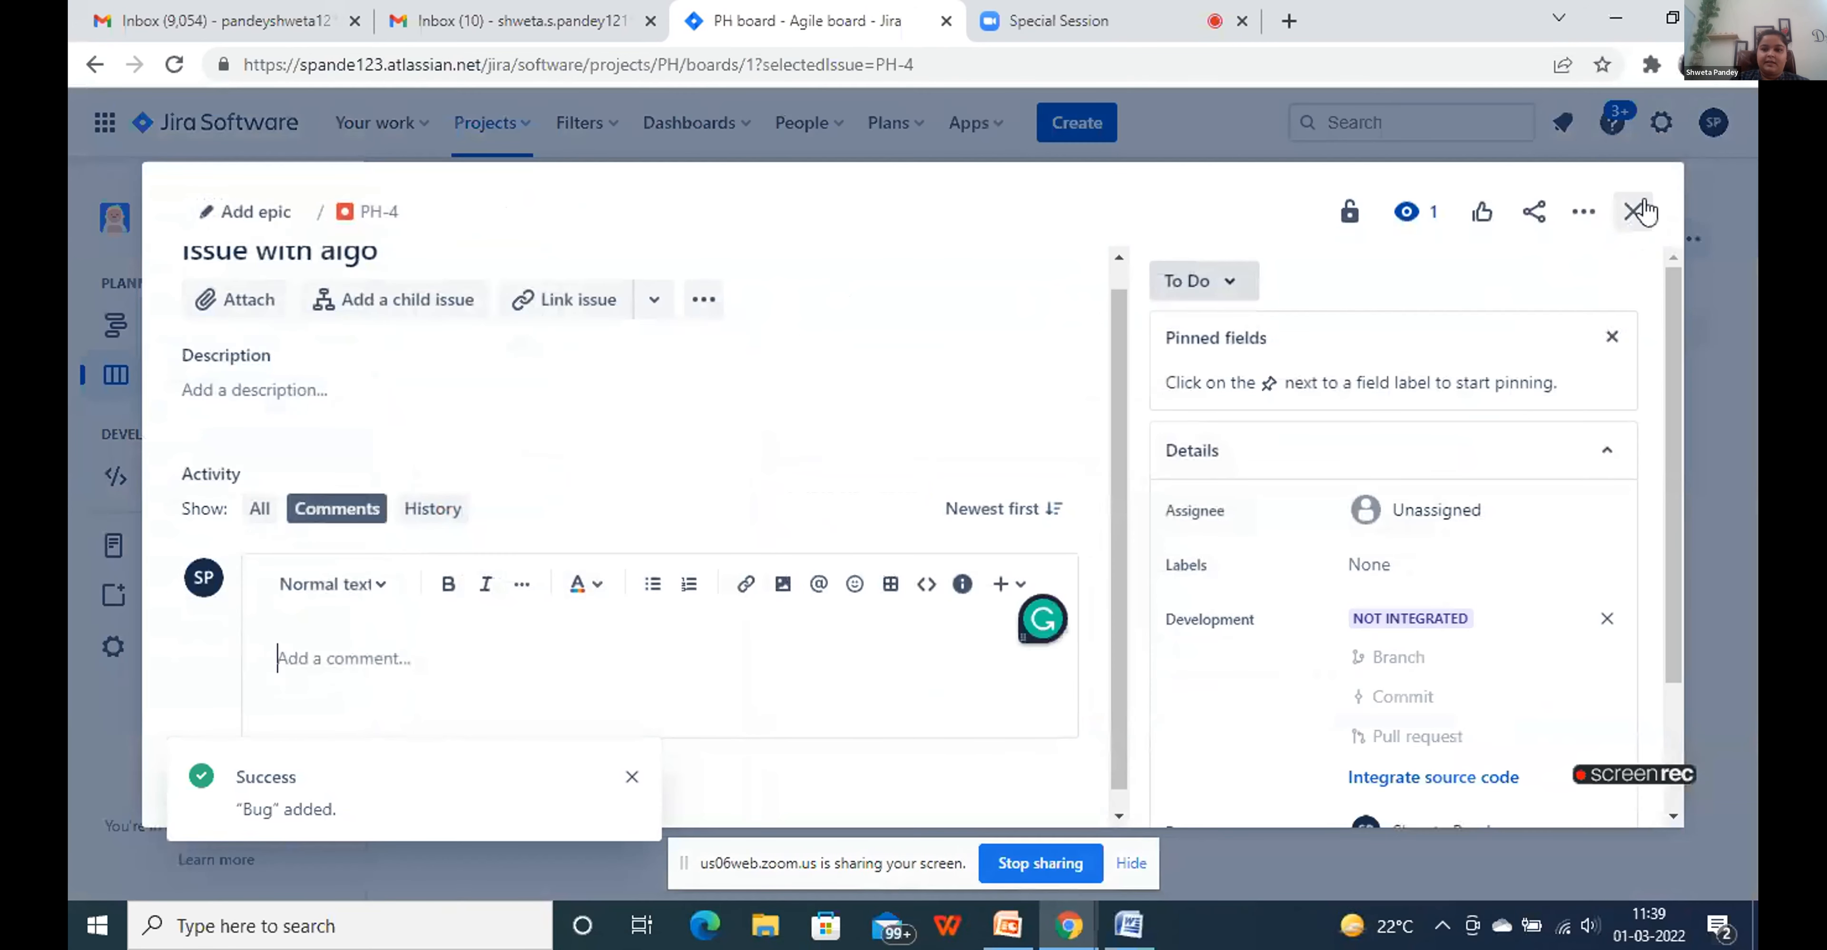
click(1633, 211)
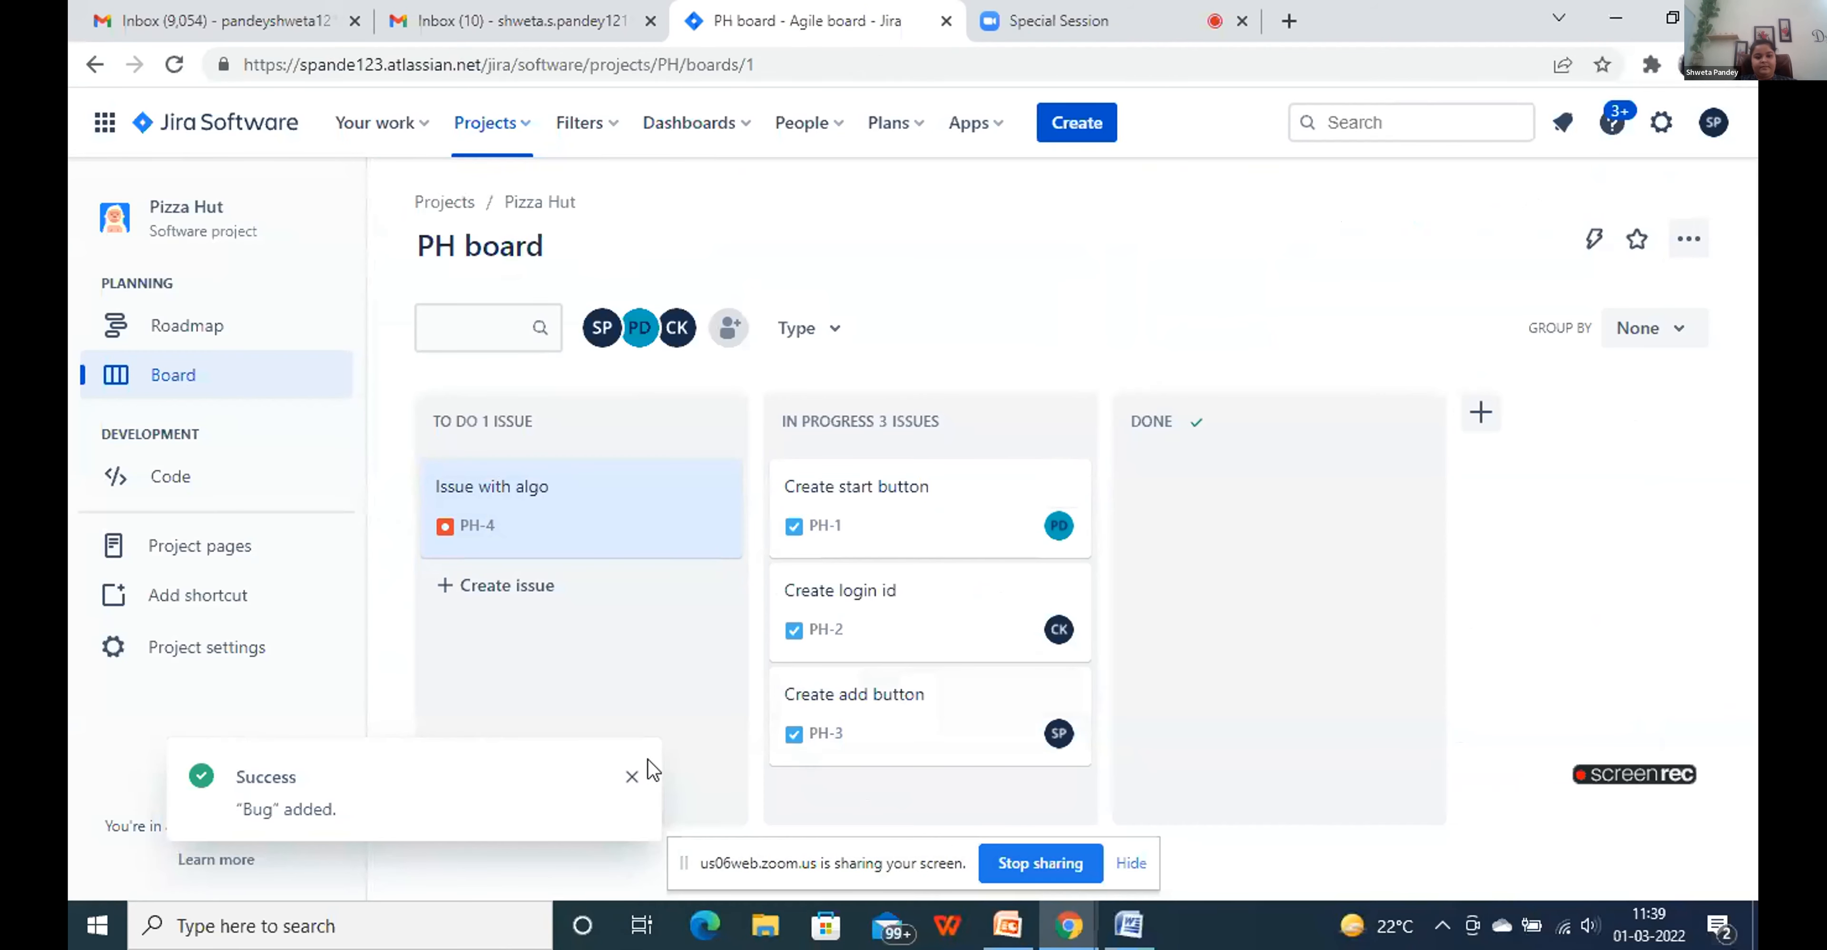
click(631, 776)
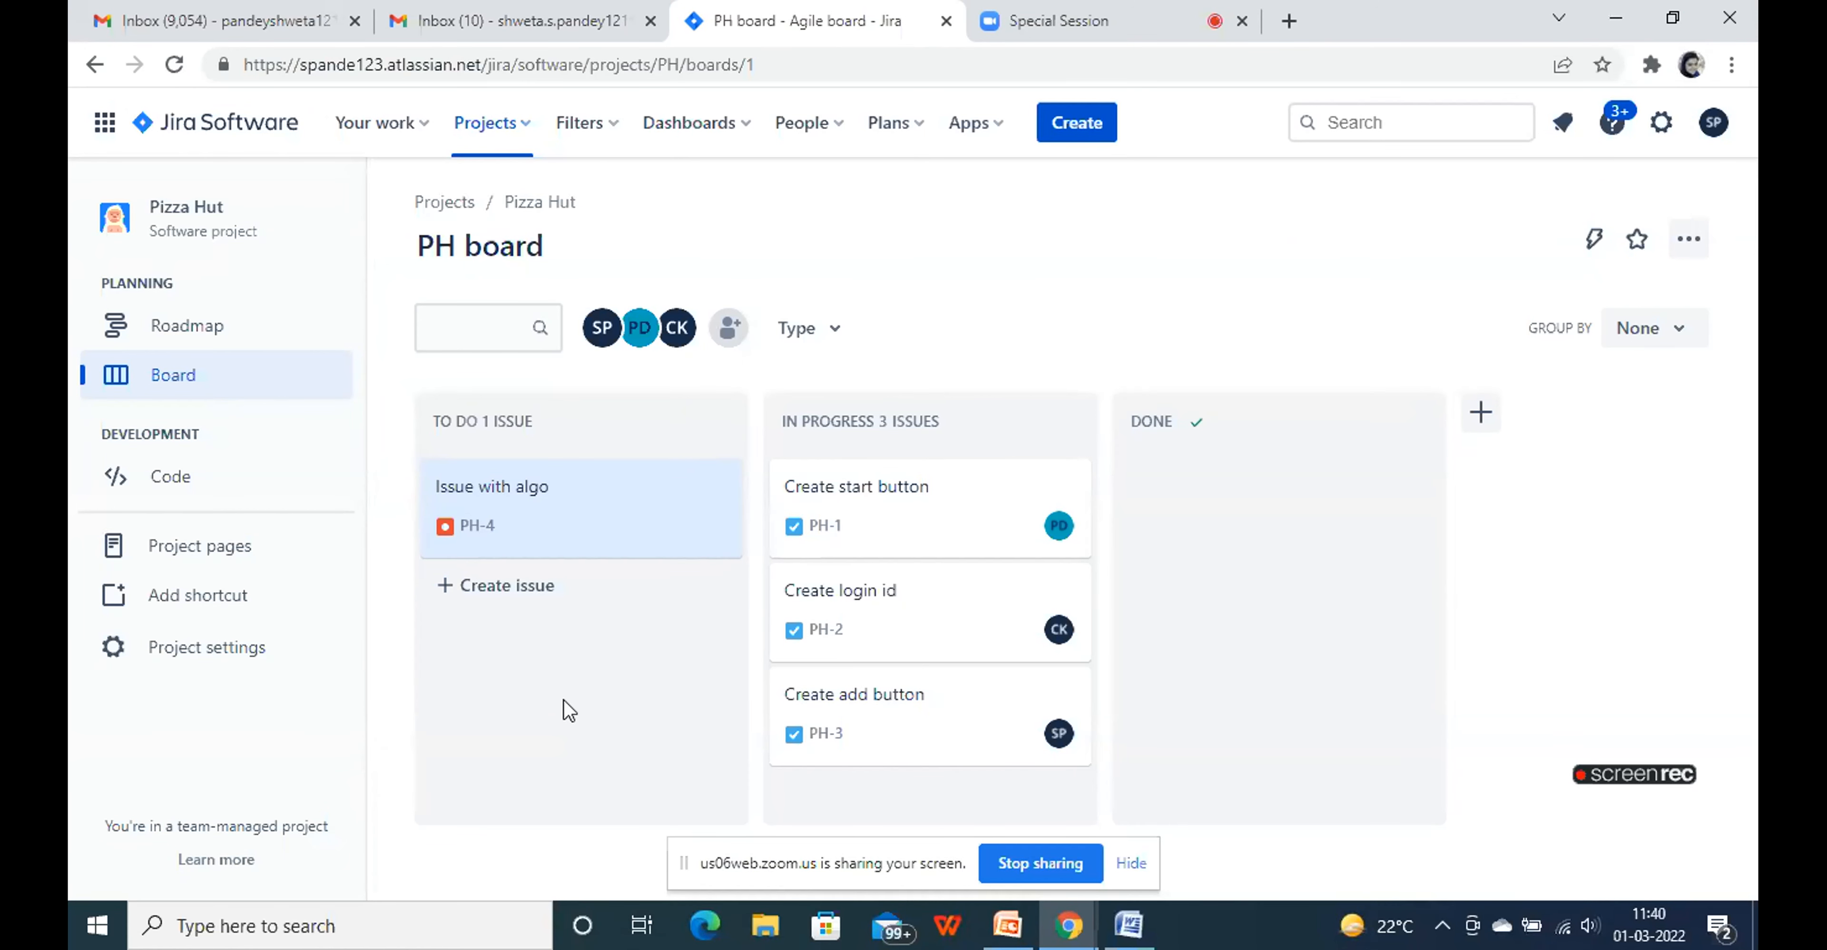
Reload the board, read the team members' comments on the Issue with algo bug, and close it
click(173, 72)
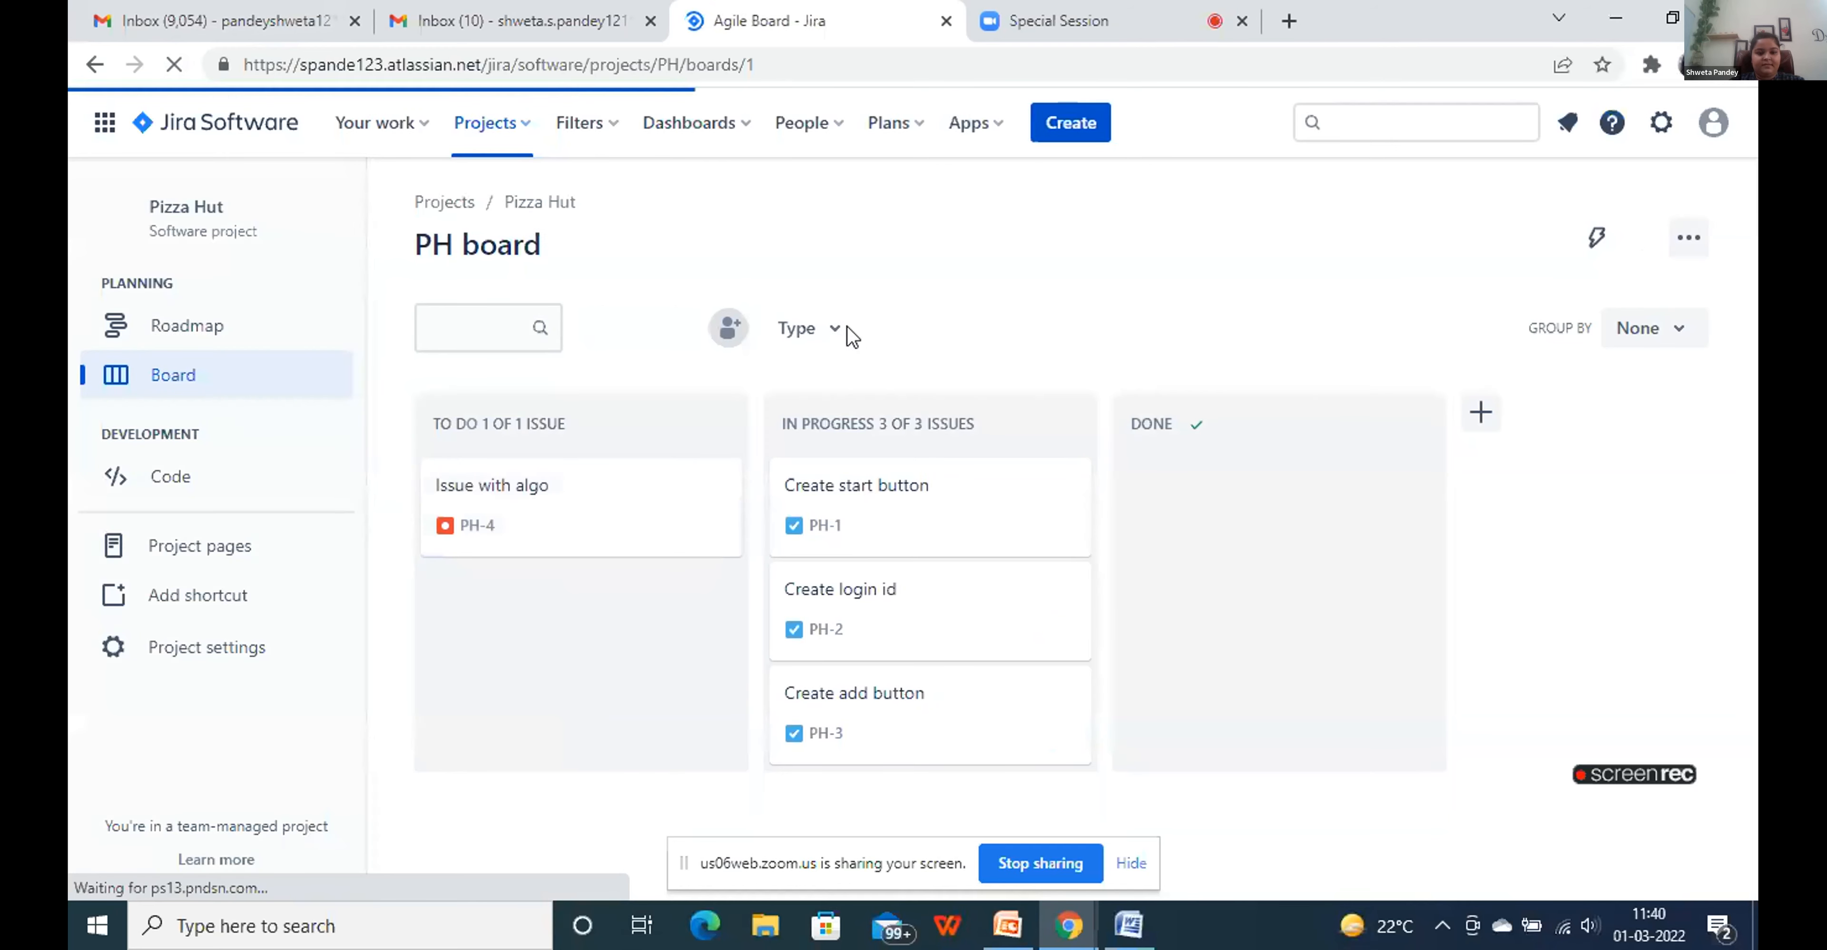
click(512, 505)
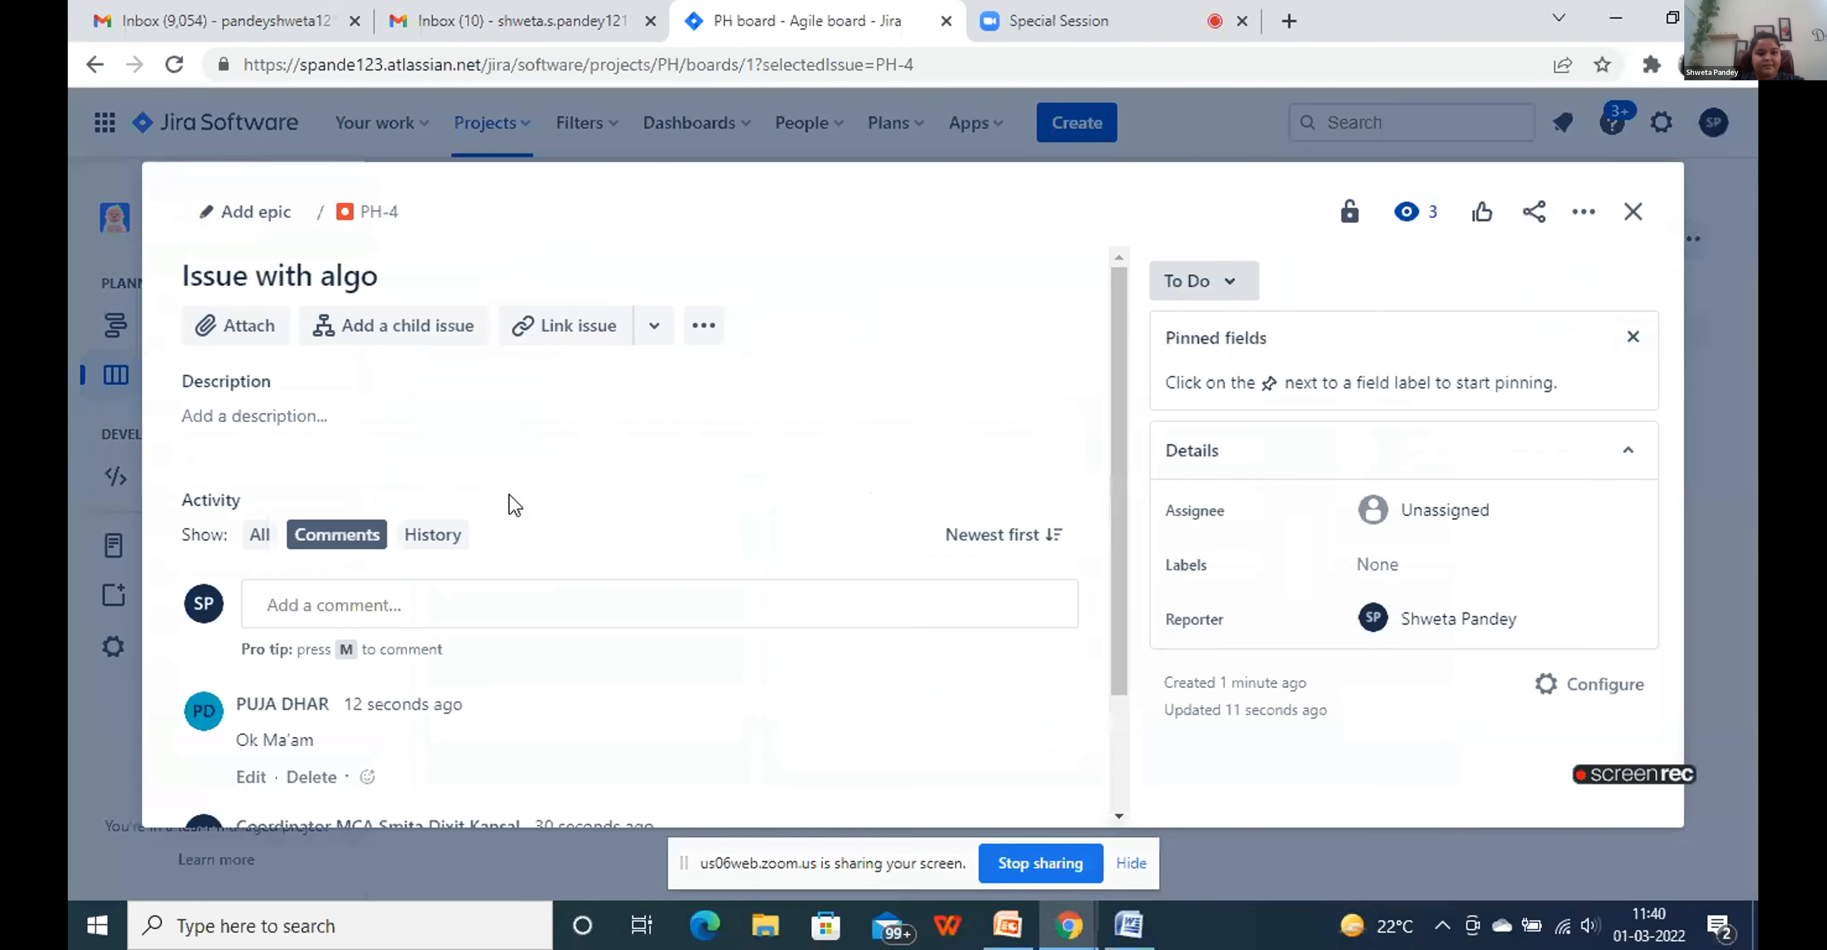
drag(1119, 368, 1118, 495)
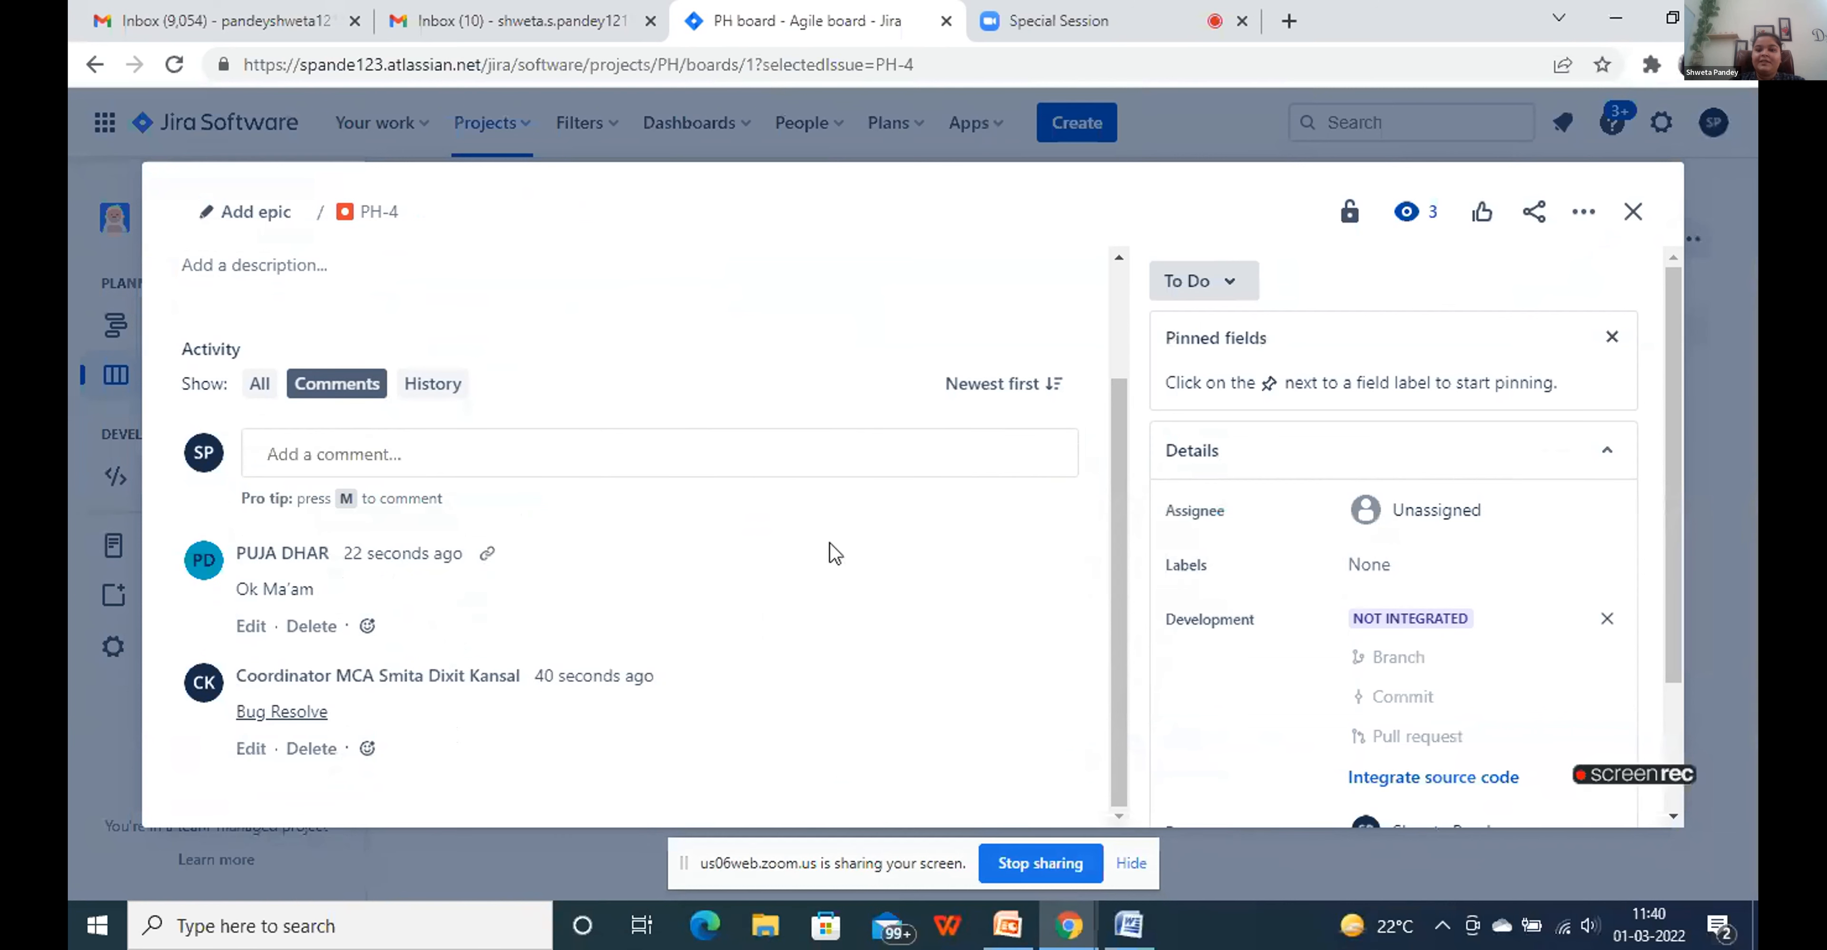
click(1633, 212)
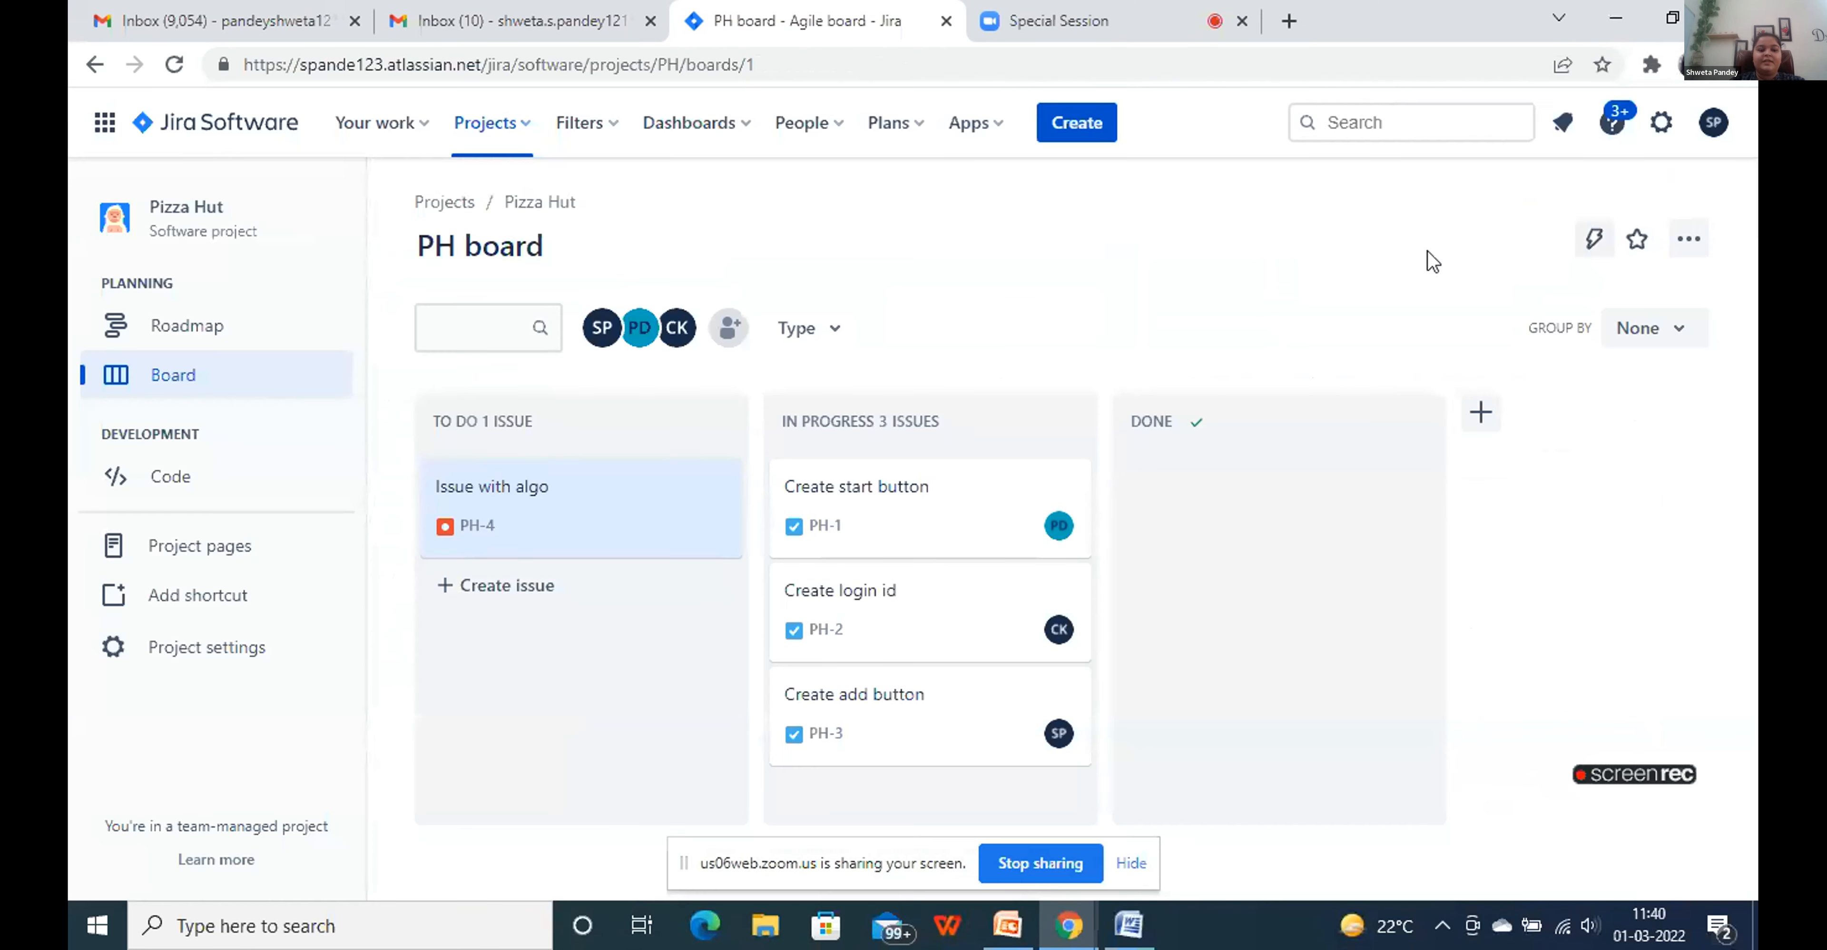
Move the Issue with algo bug to the Done column and return it to To Do
drag(636, 522, 1191, 505)
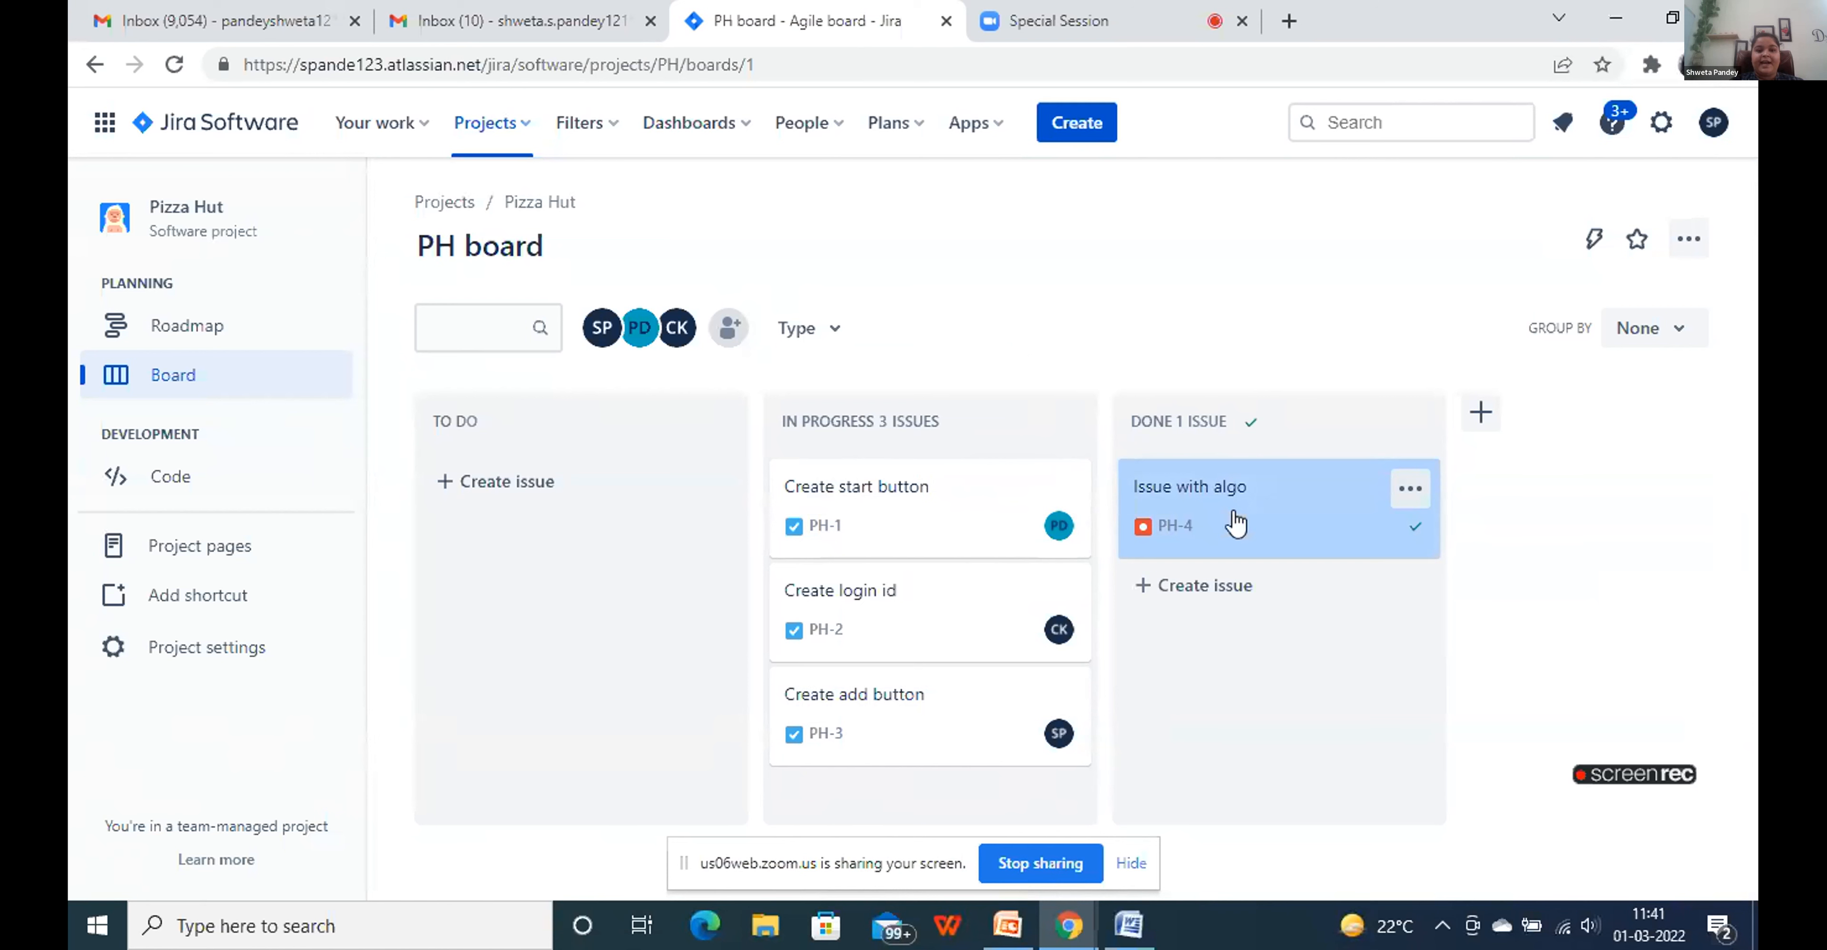
drag(1235, 523, 619, 540)
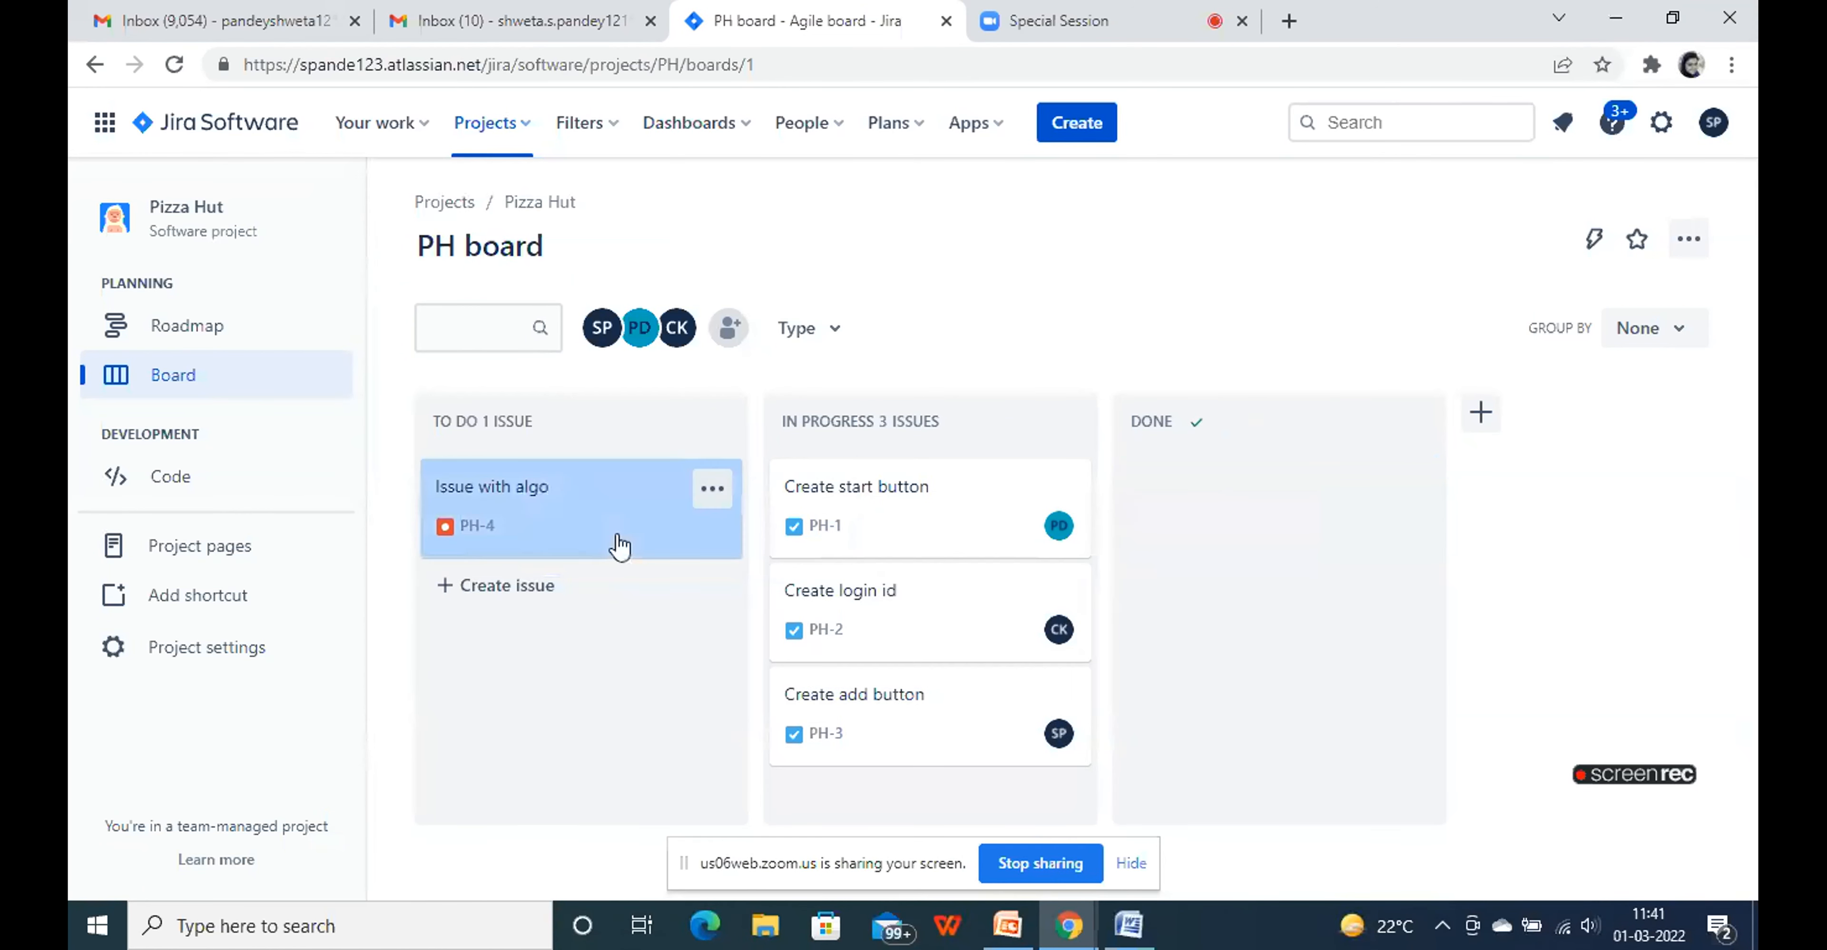
Open the Issue with algo bug, read the team members' comments and its details, and close it
click(500, 501)
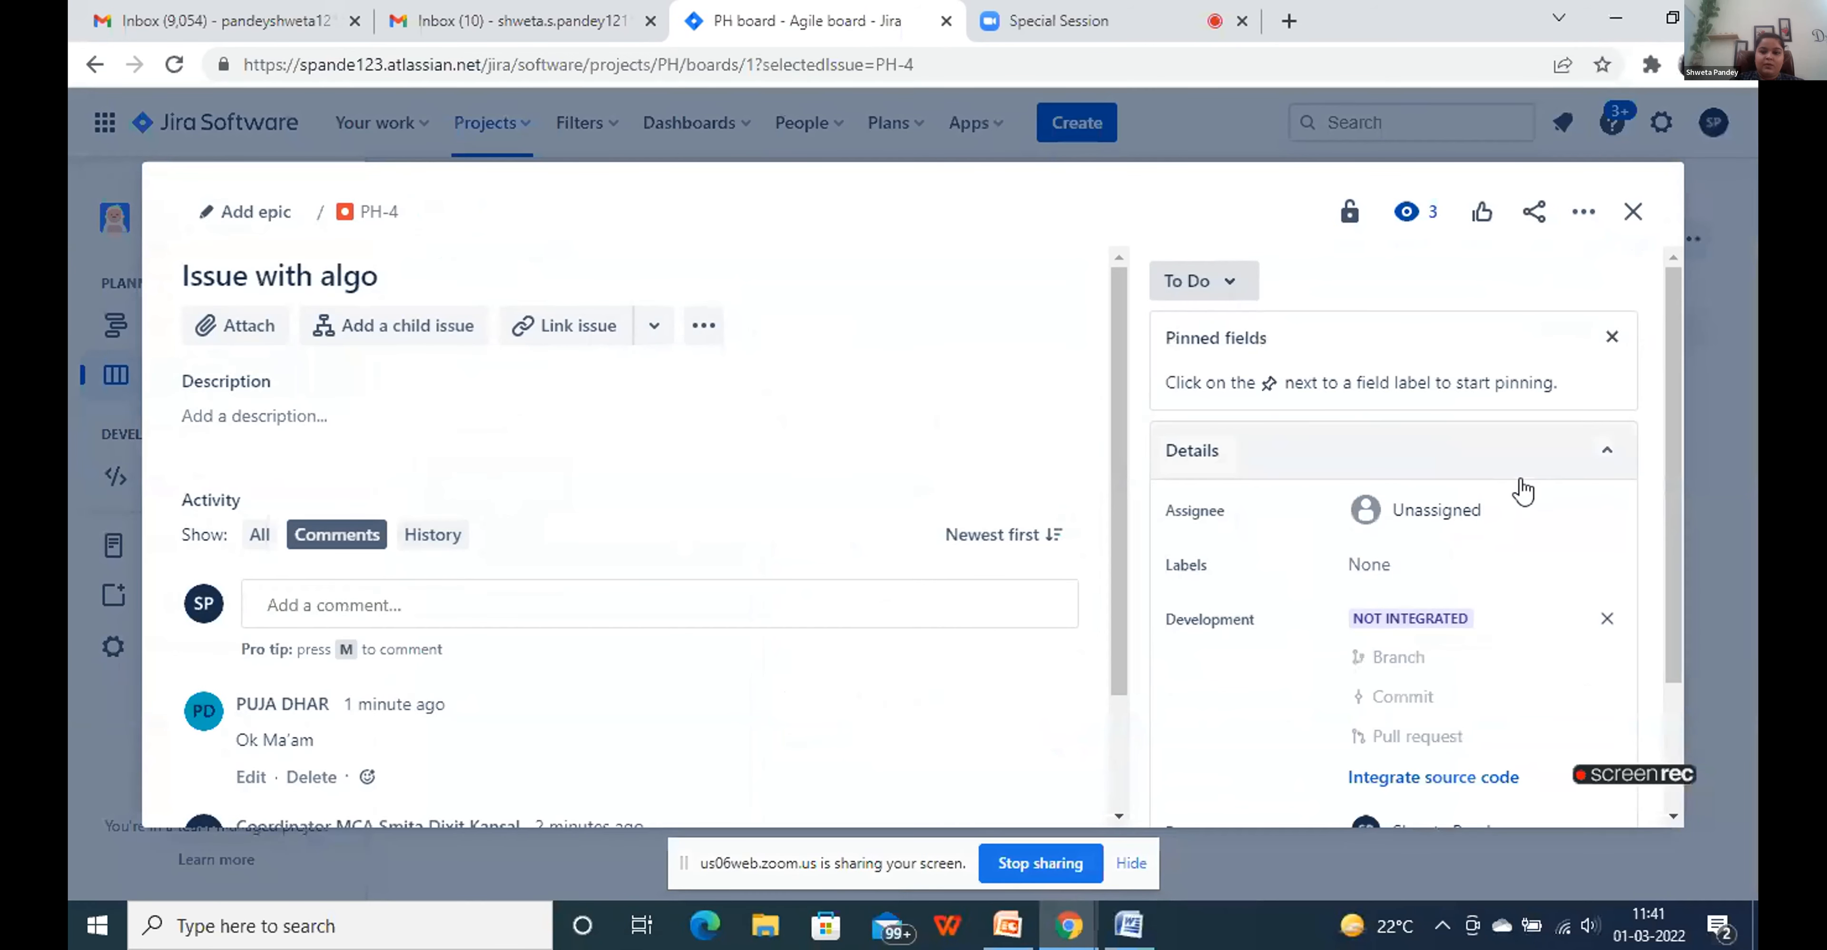
drag(1116, 526, 1109, 638)
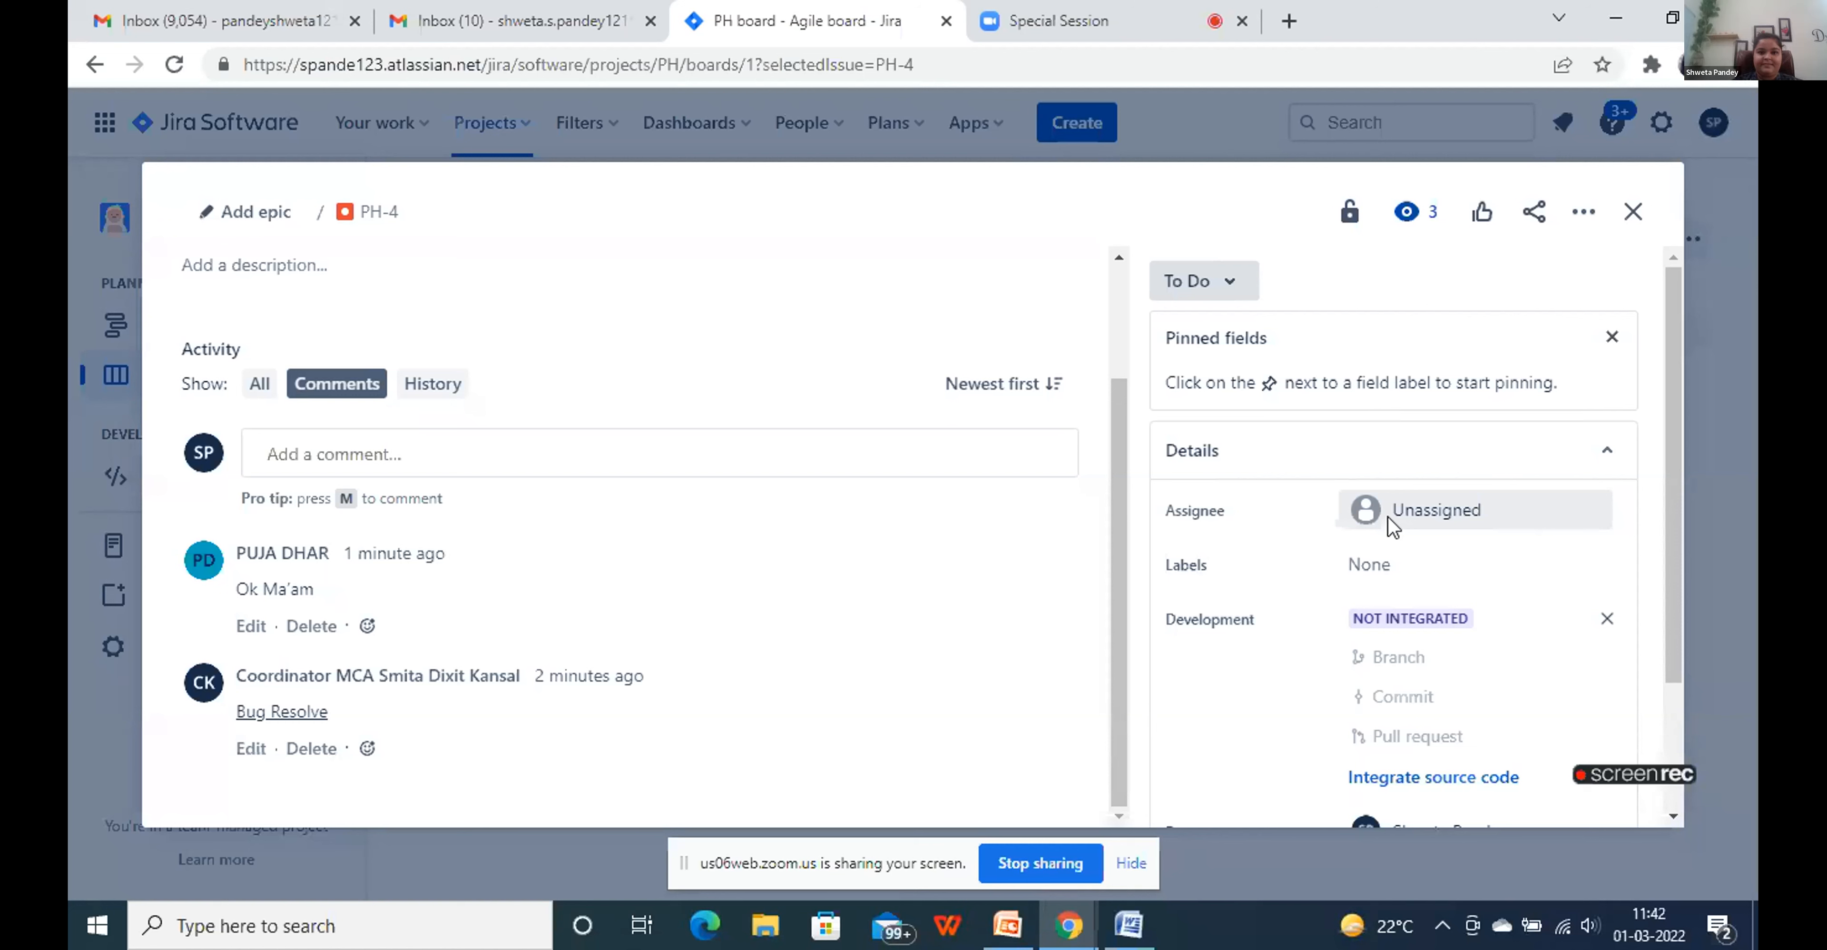
click(1635, 214)
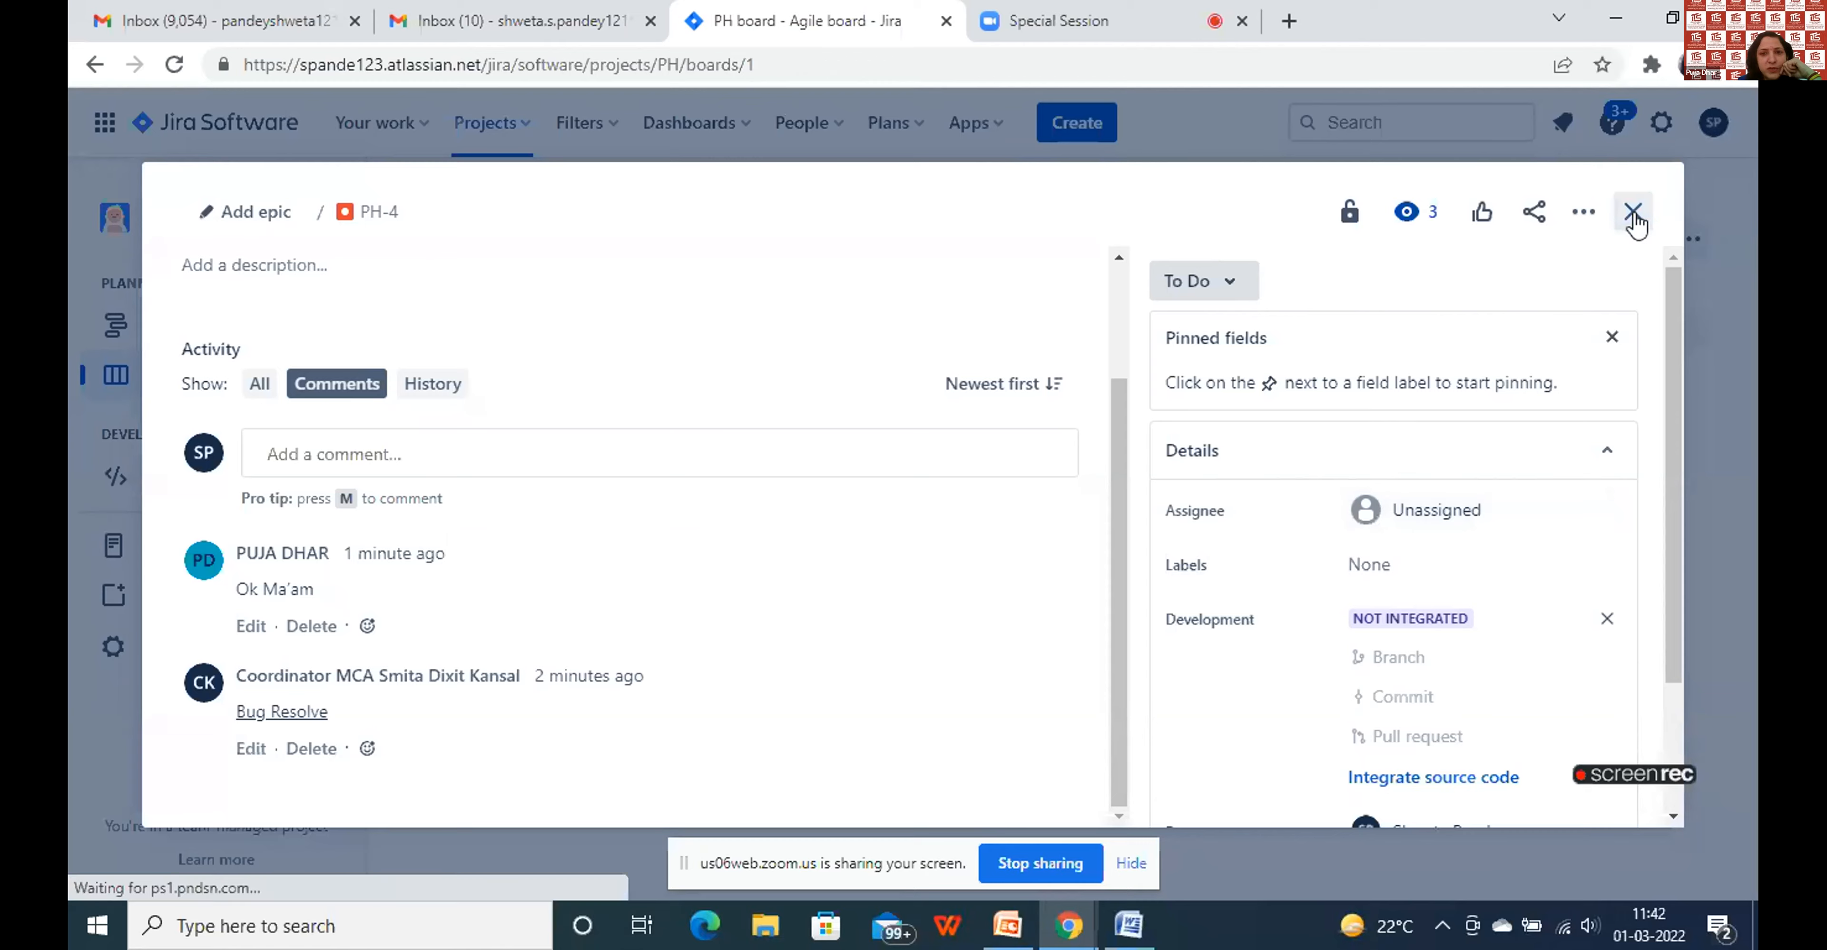
Move the Issue with algo bug and the Create add button issue to the Done column
drag(563, 510, 1224, 490)
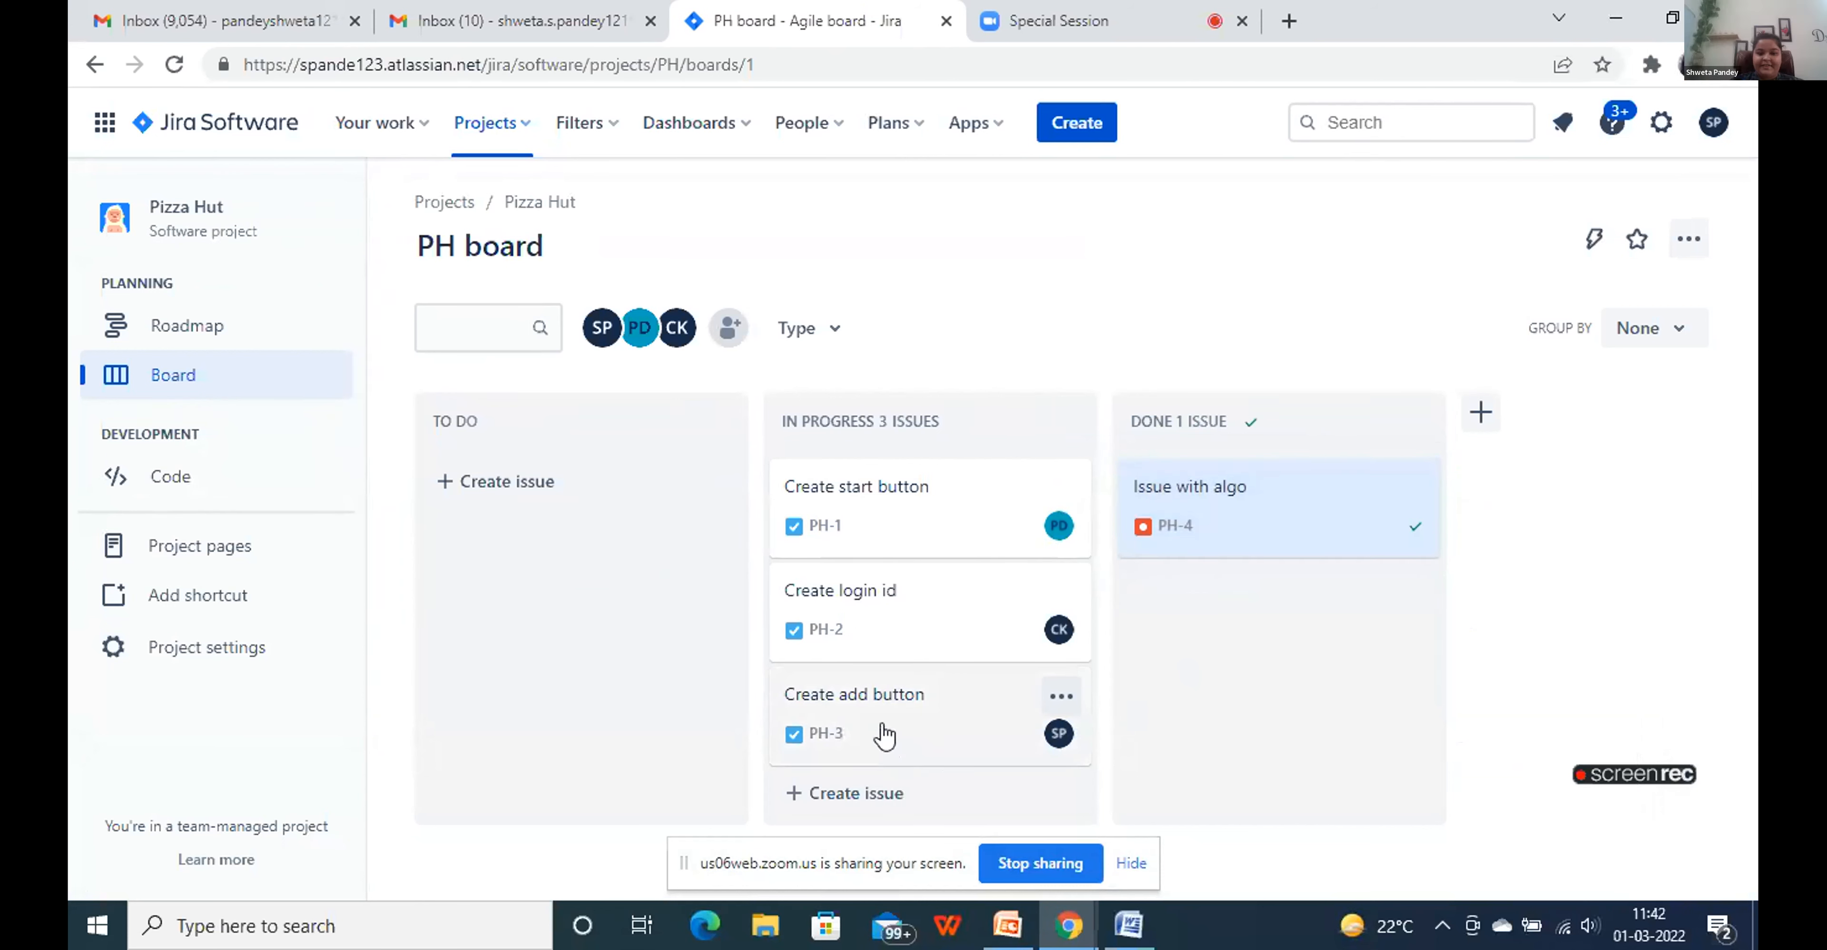
drag(885, 736, 1260, 635)
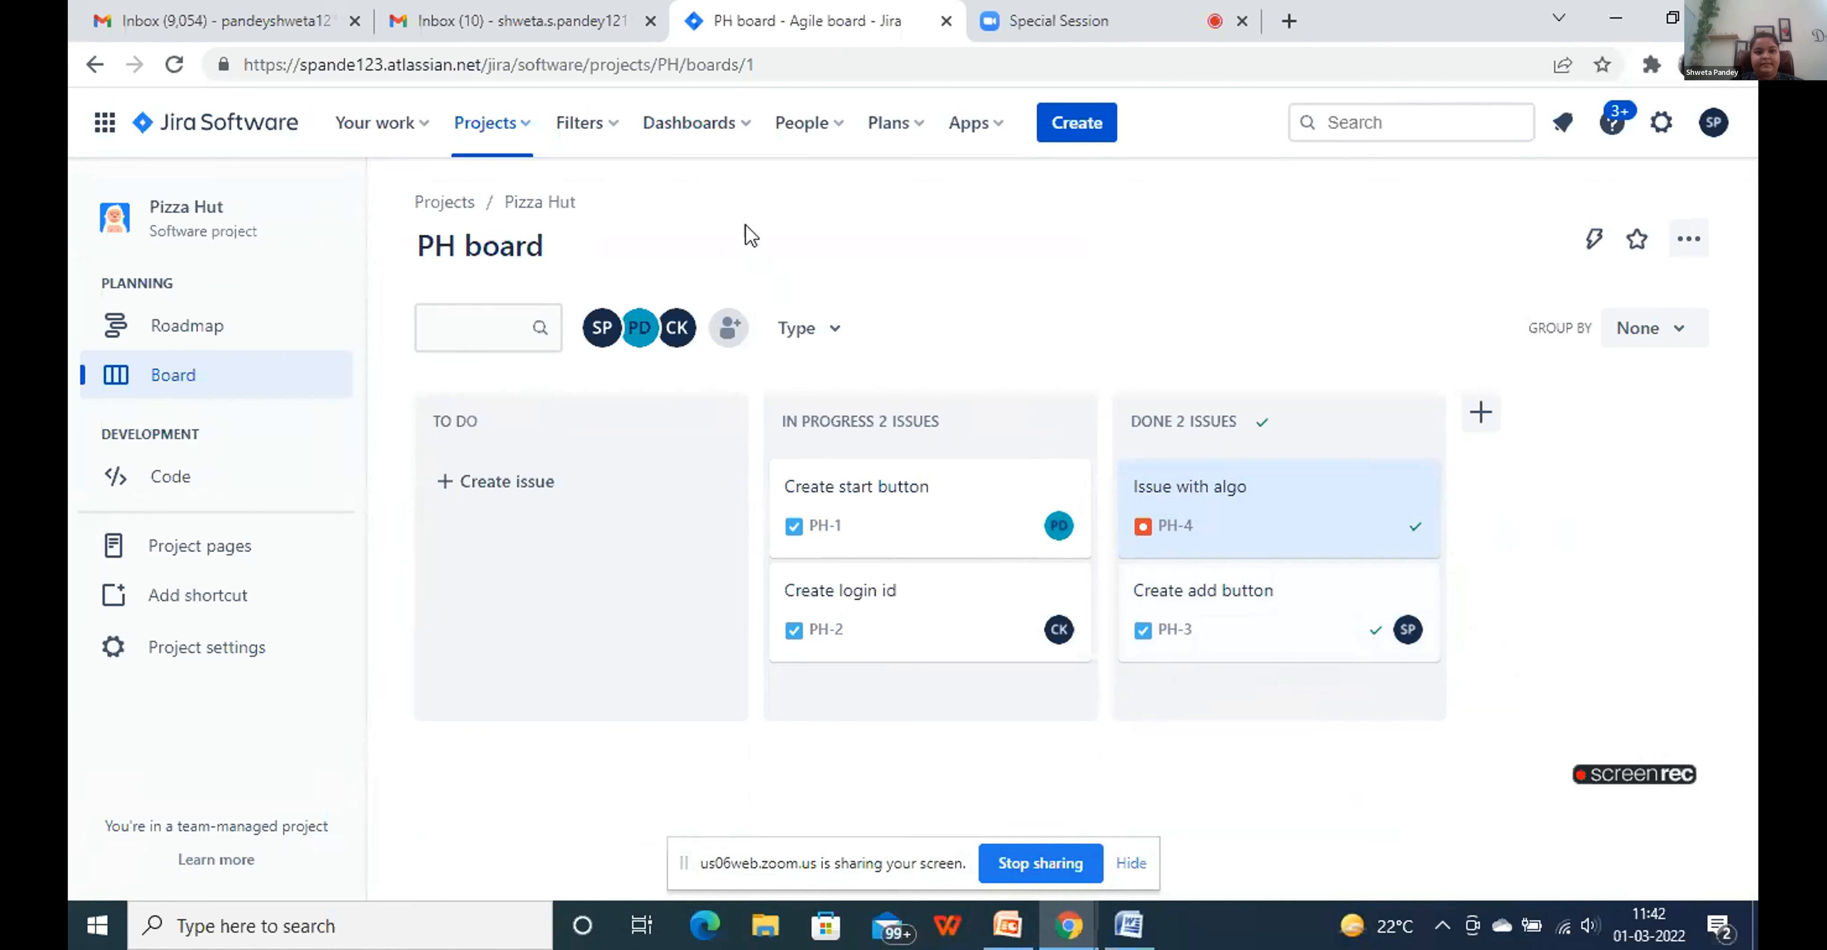
Reload the PH board repeatedly to check the other members' issue moves, and hide the screen-sharing notice
click(170, 68)
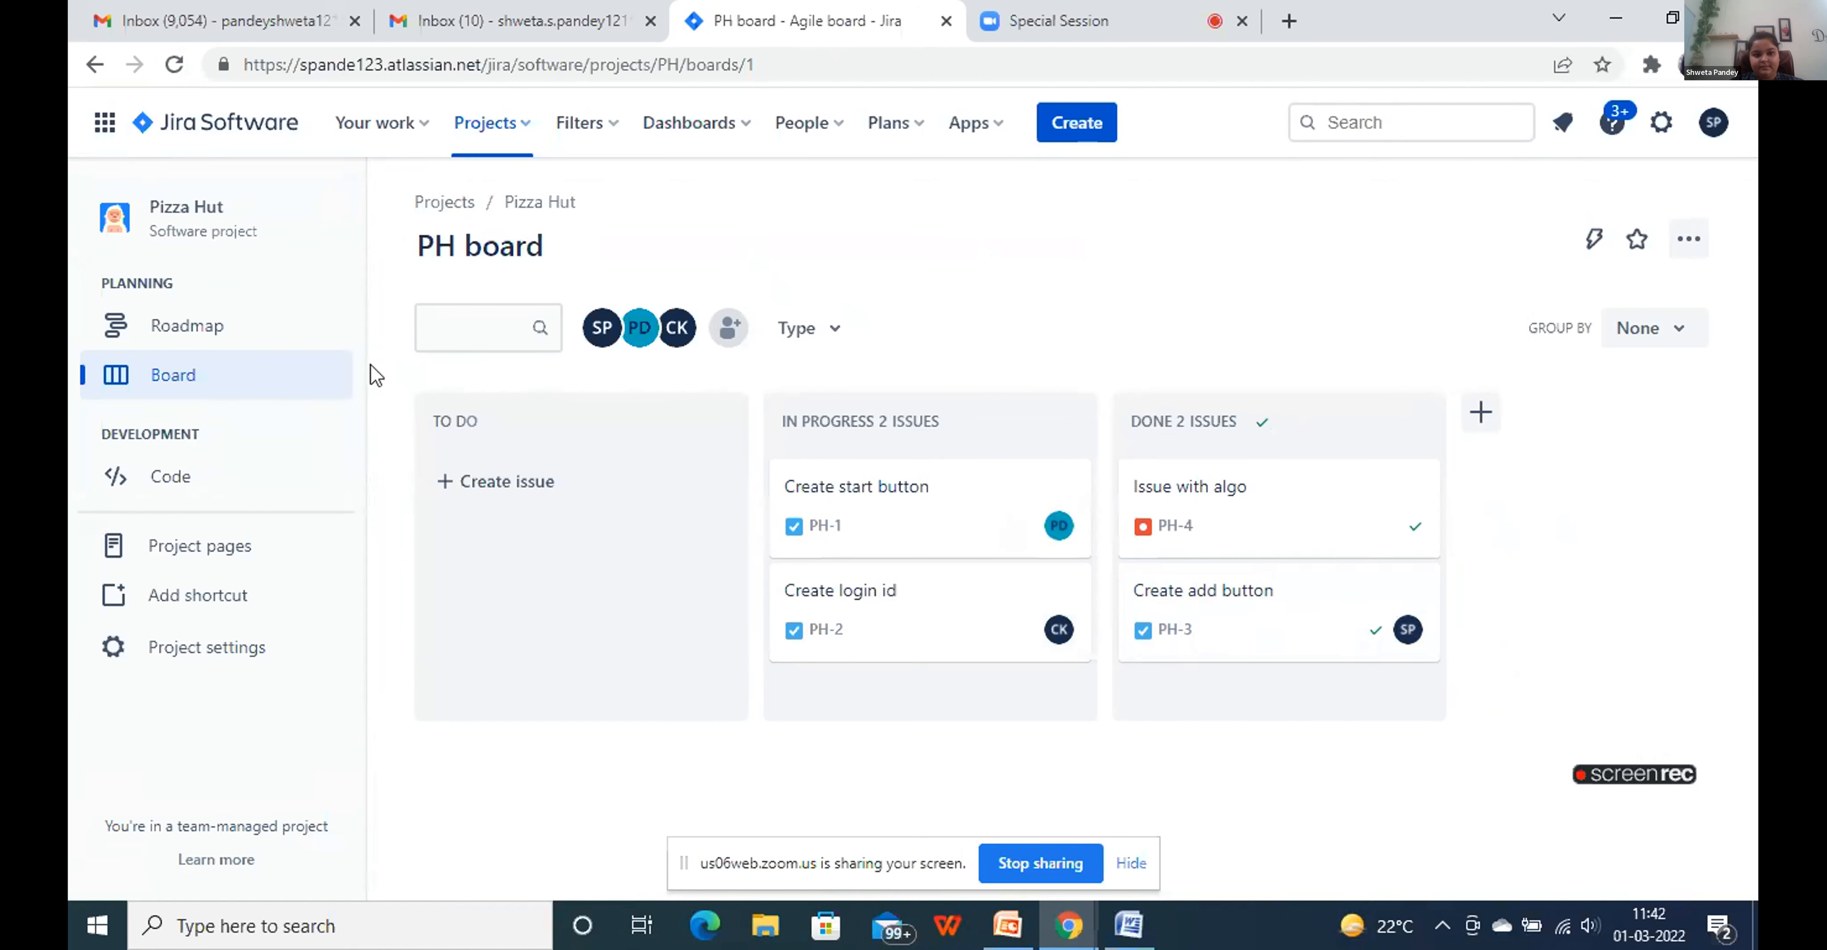
click(175, 72)
click(173, 65)
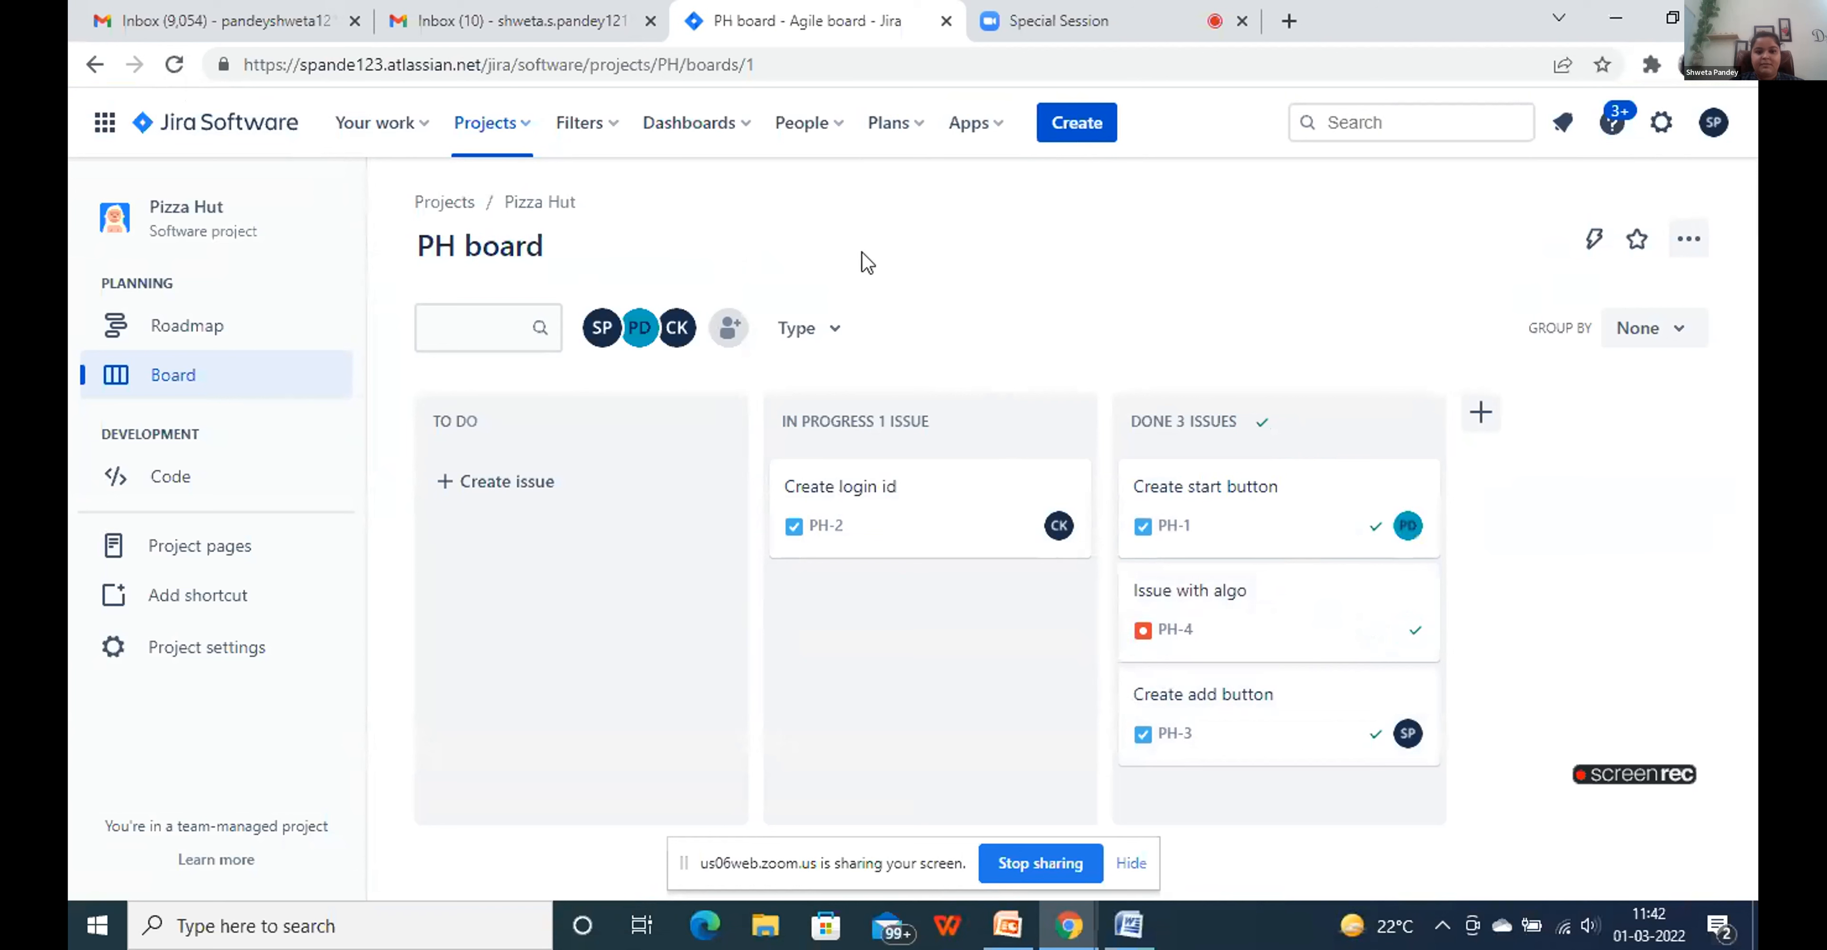
click(175, 75)
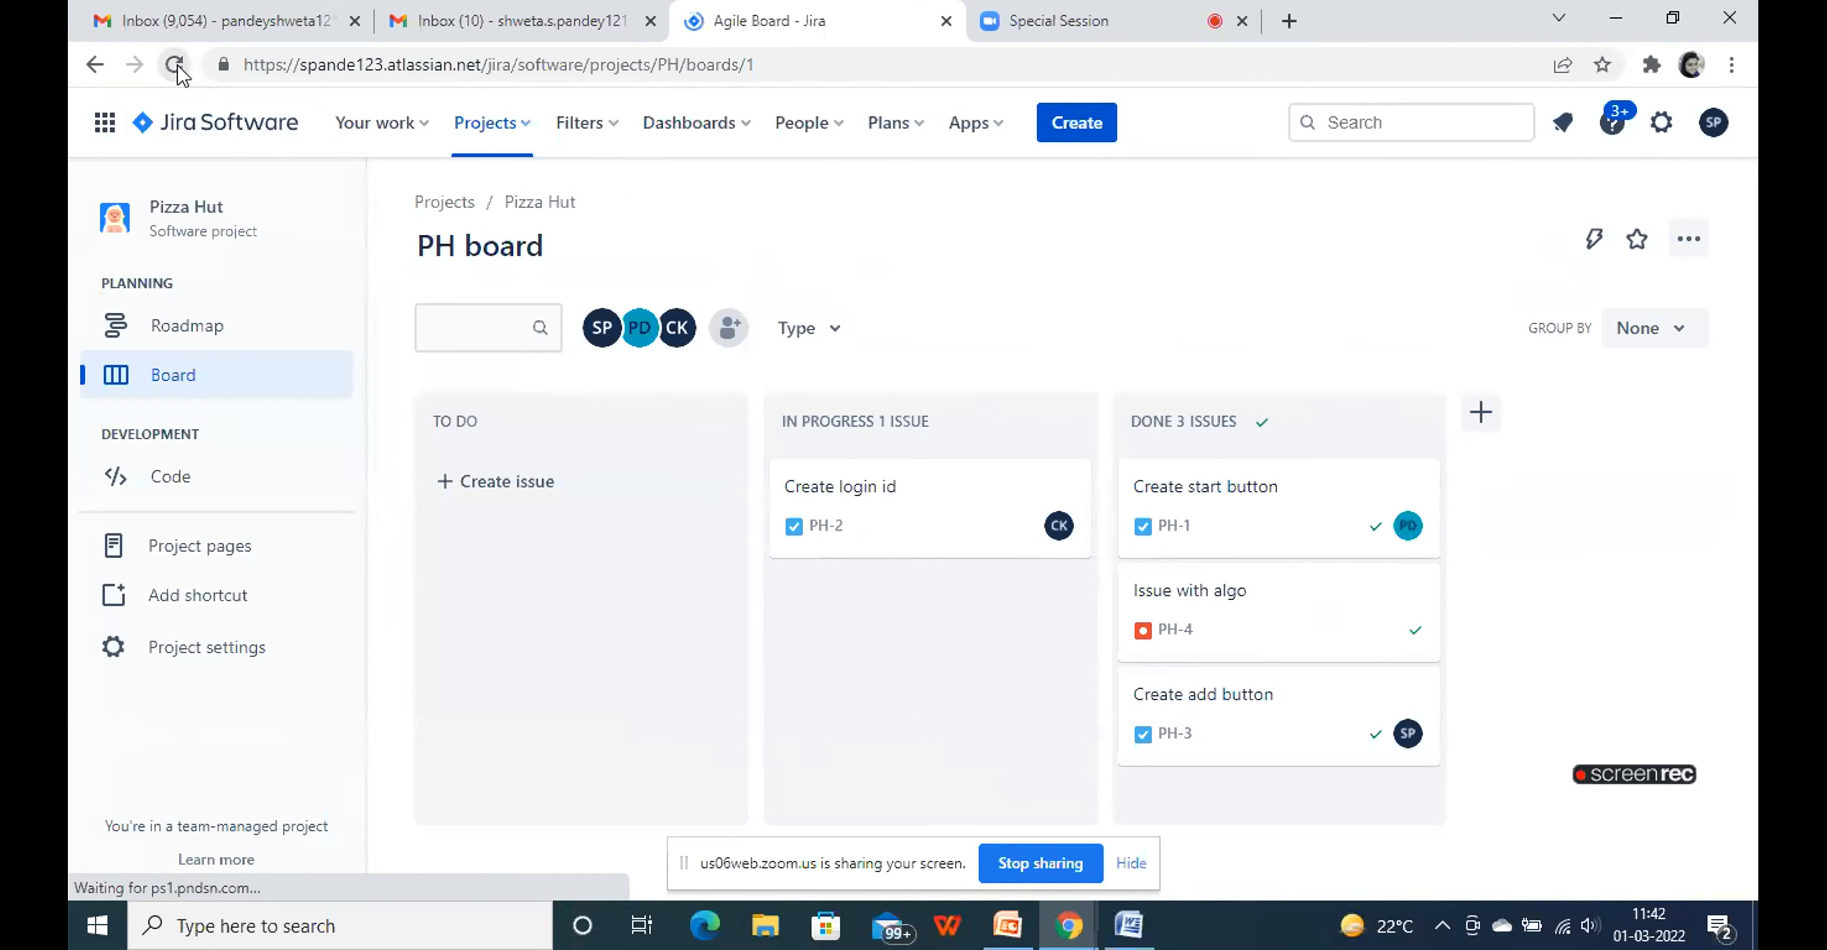
click(178, 71)
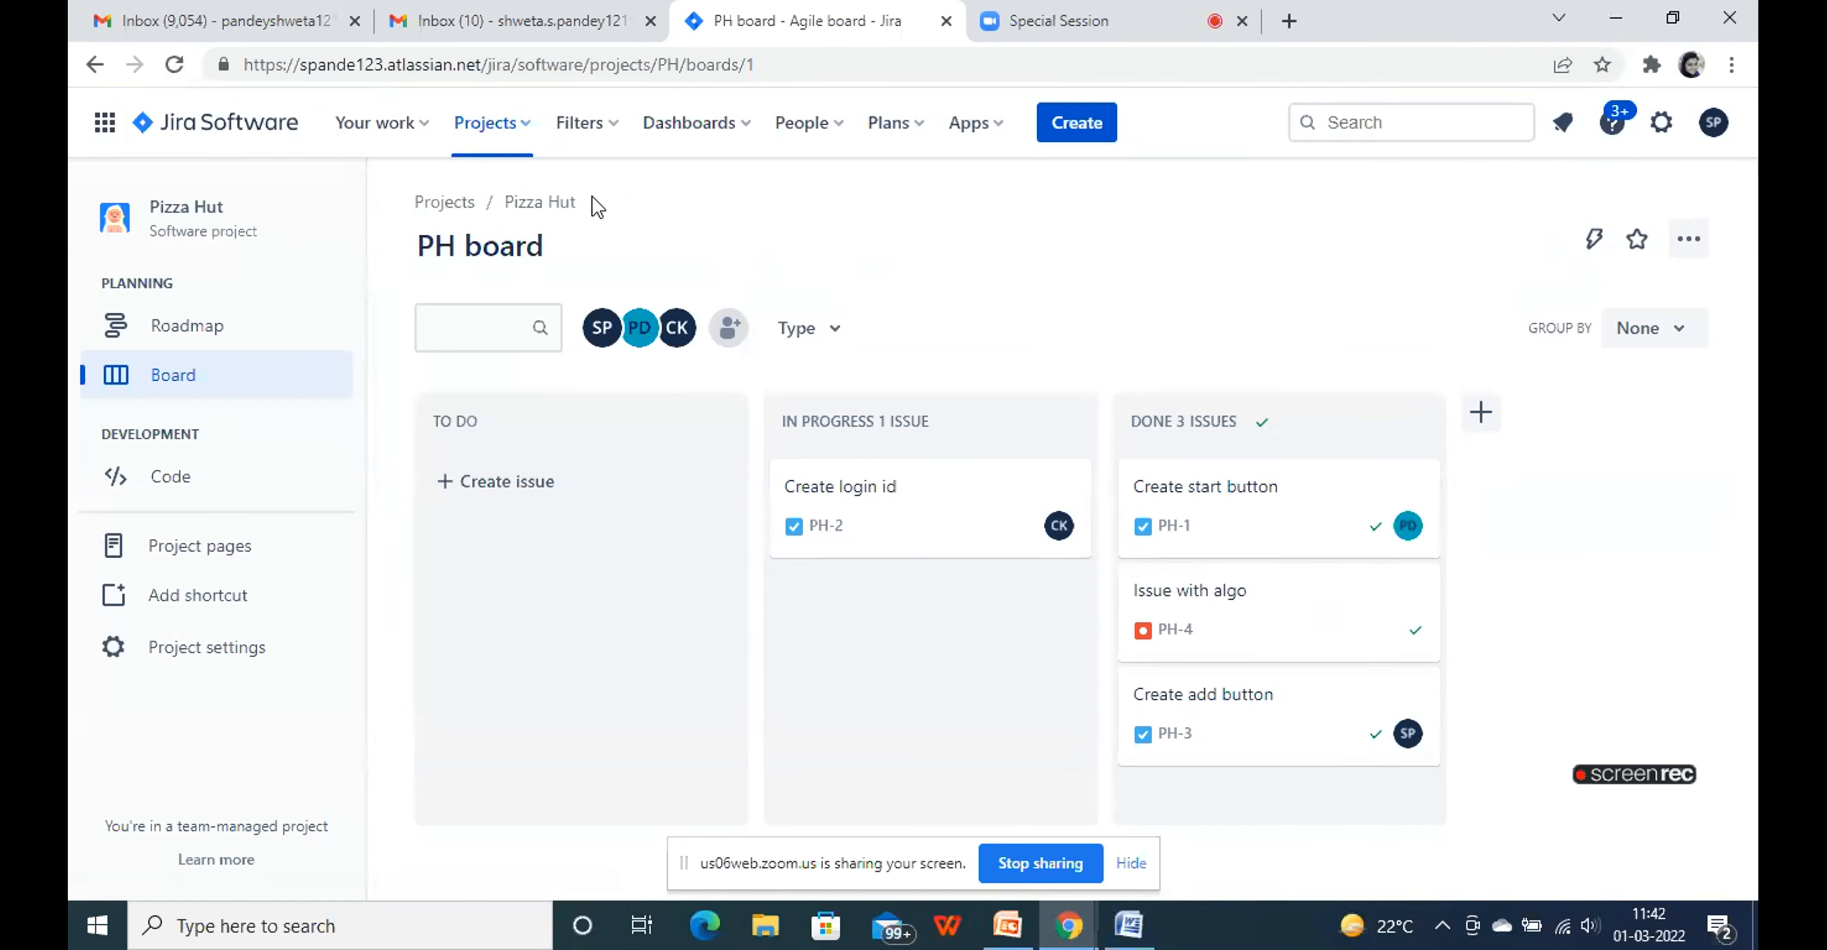
click(189, 69)
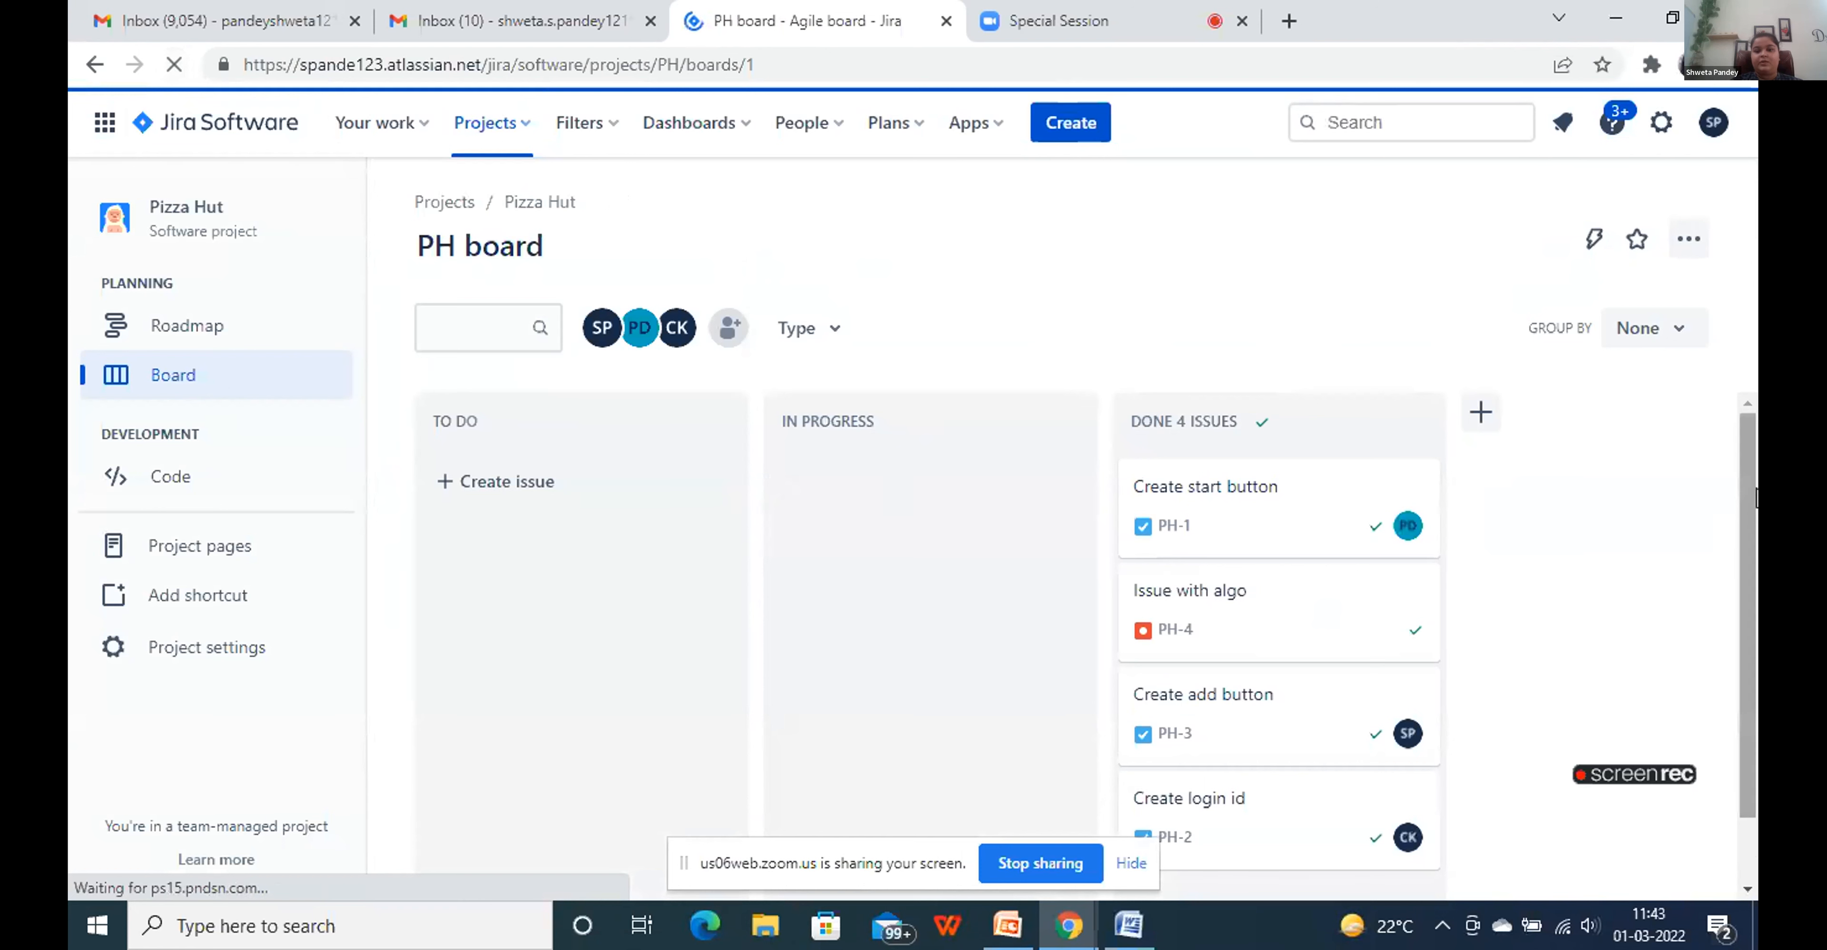
scroll(1749, 497, down, 3)
scroll(1750, 497, up, 3)
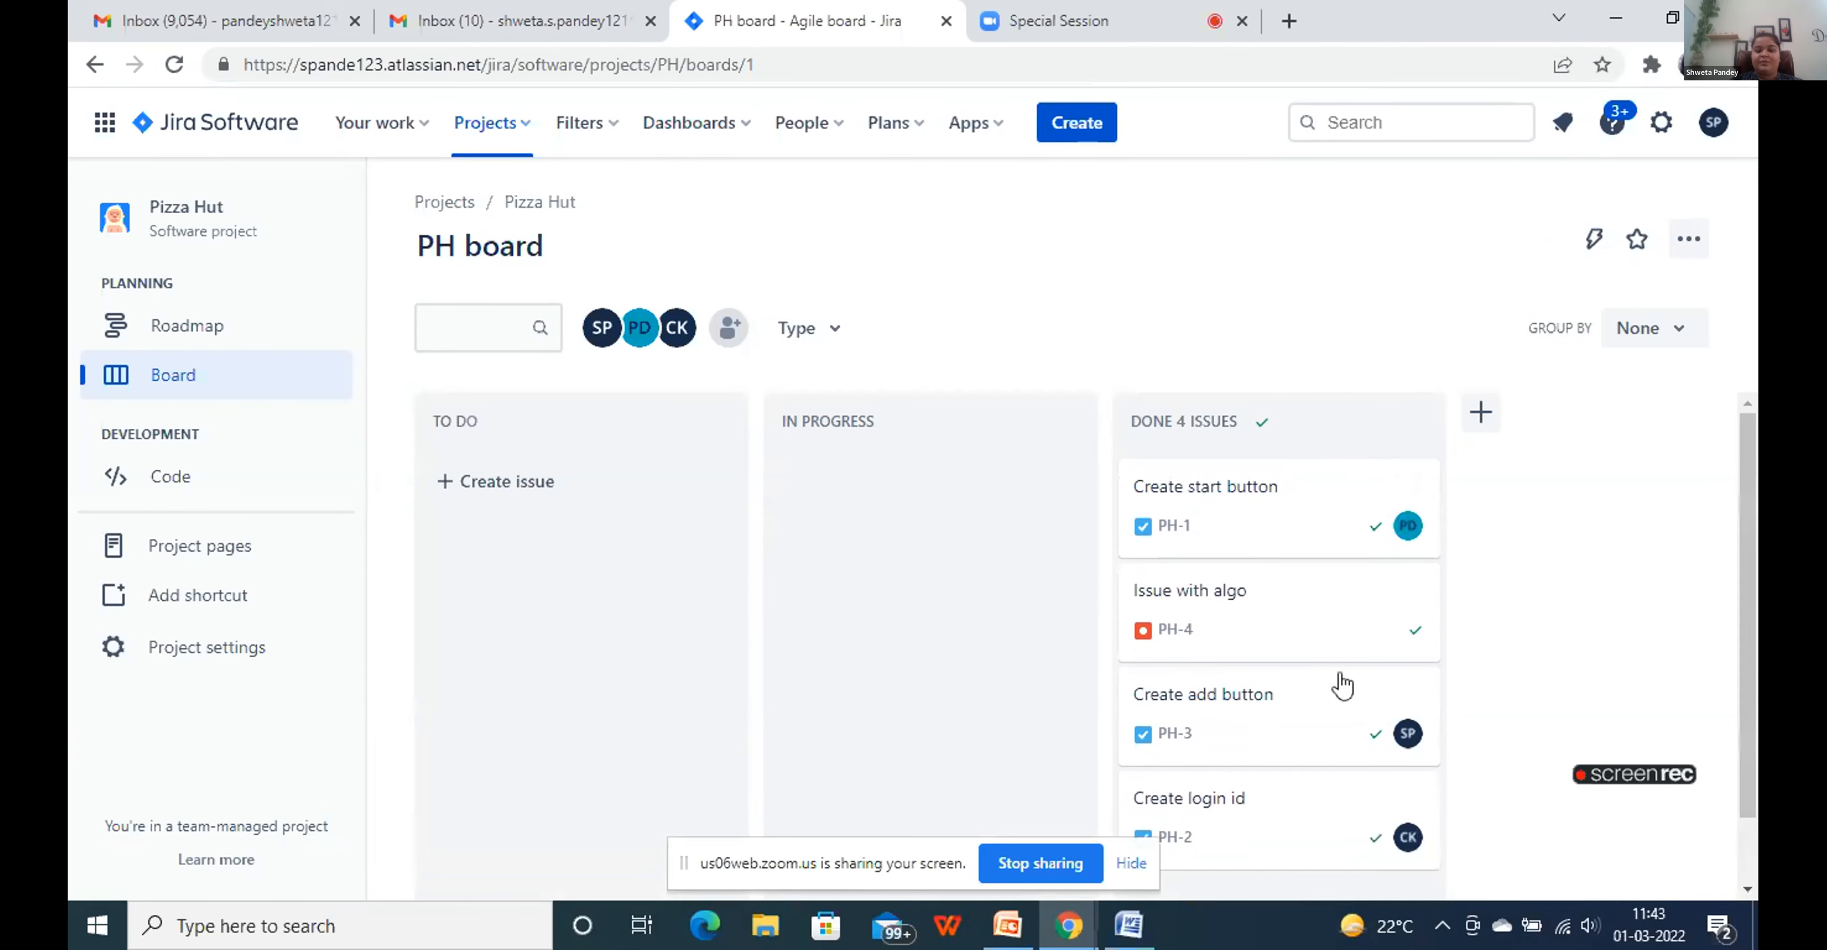
click(1131, 863)
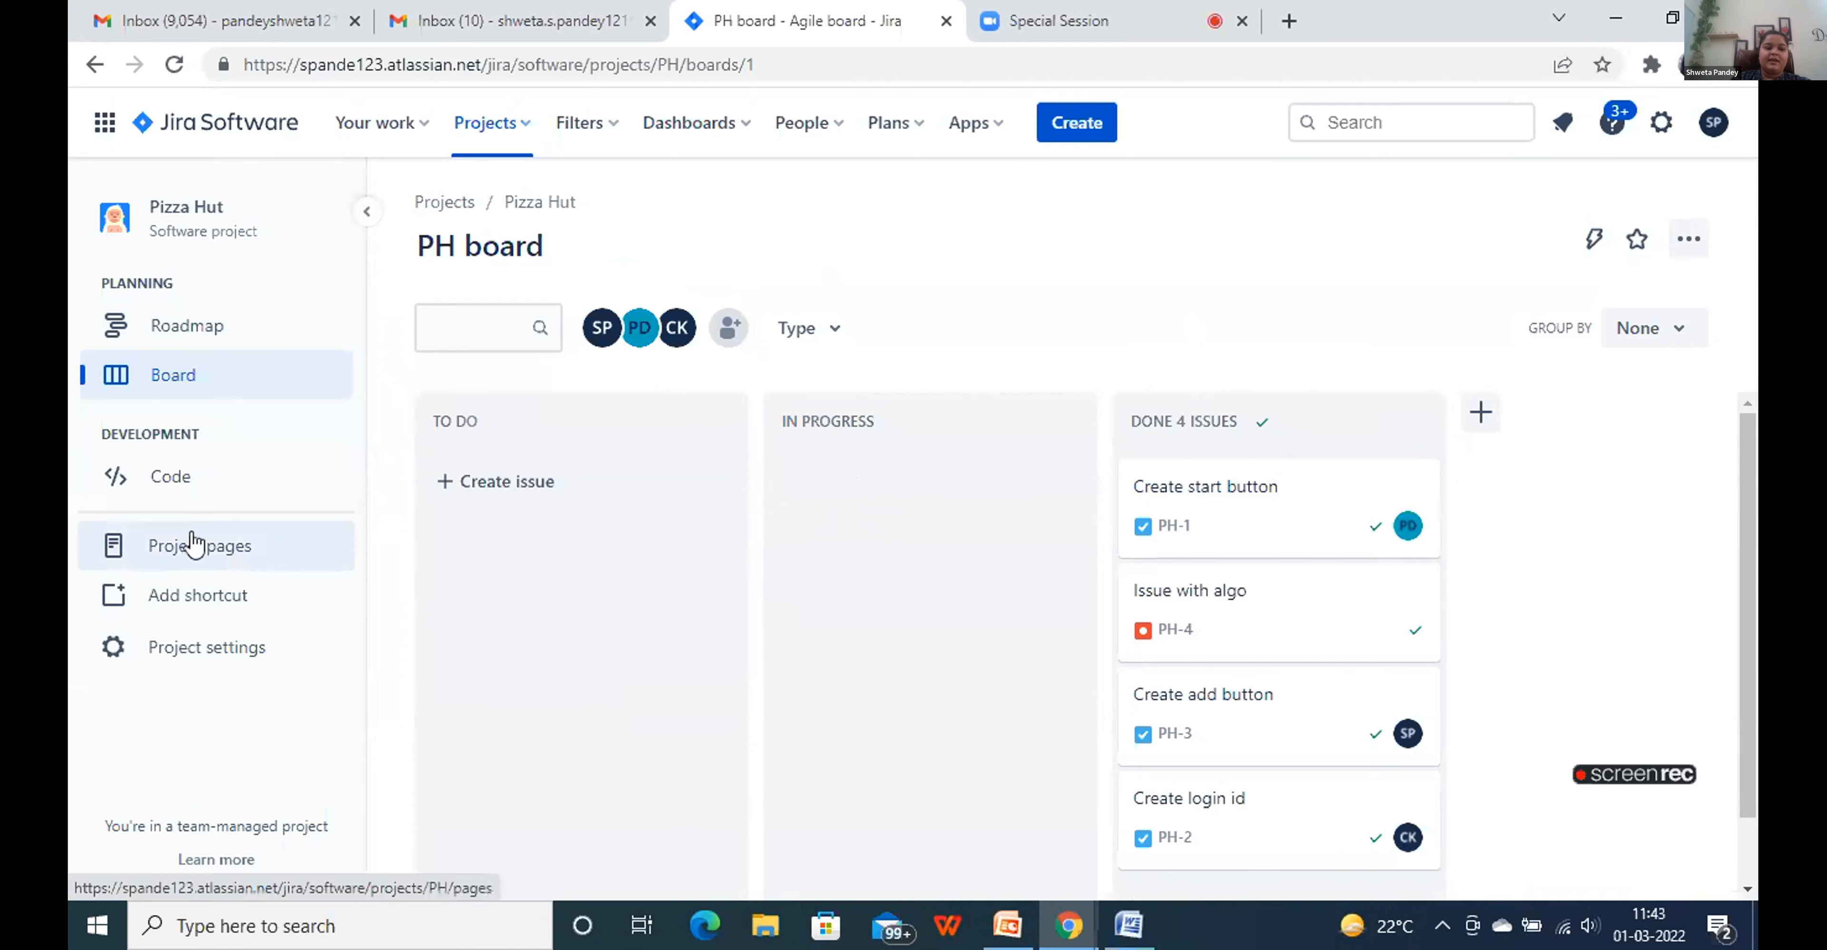
click(220, 657)
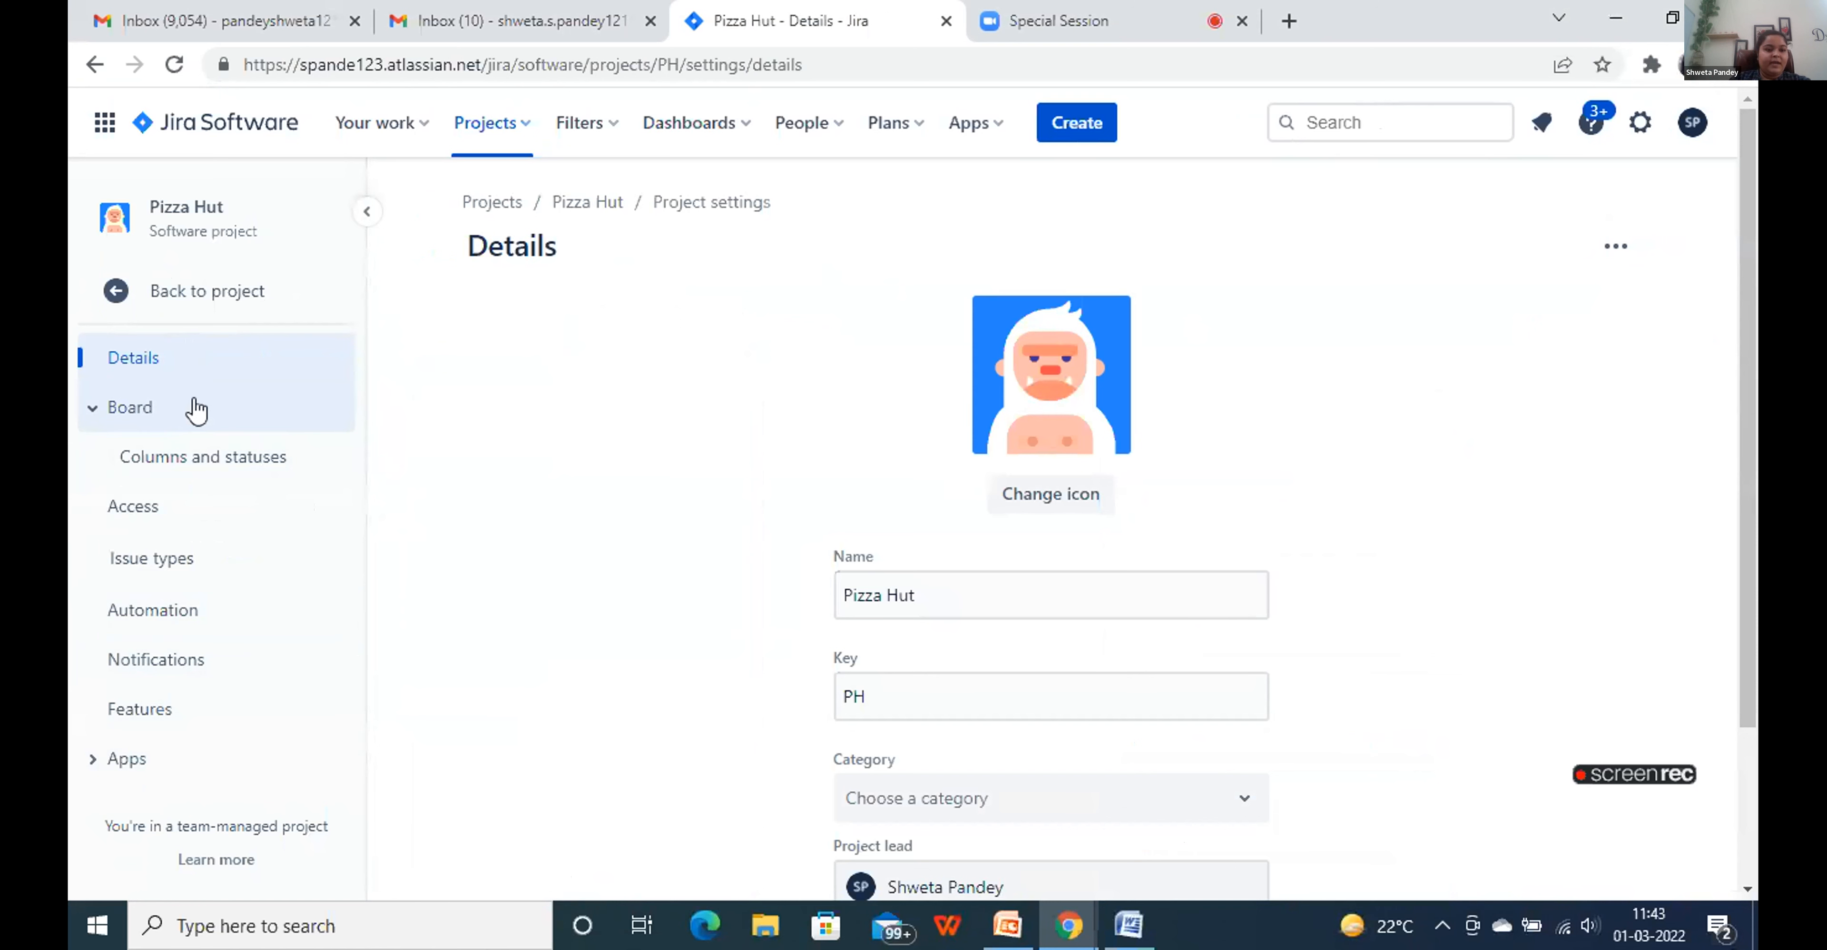
click(160, 726)
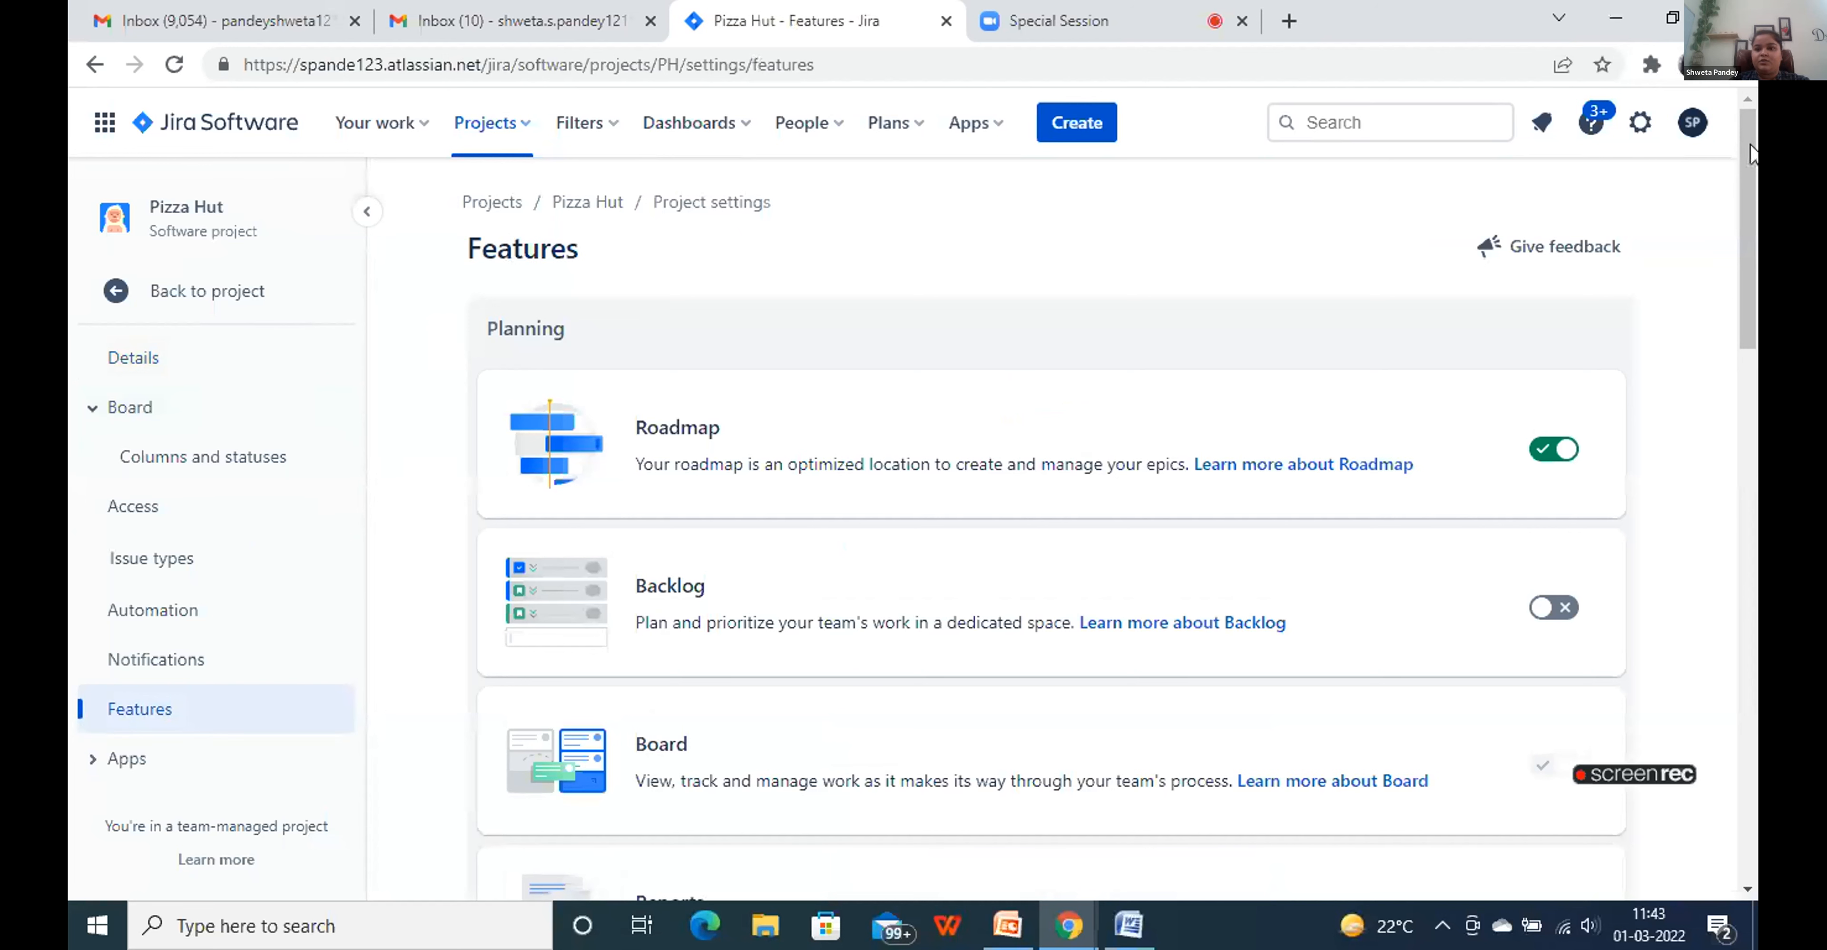
drag(1751, 186, 1754, 307)
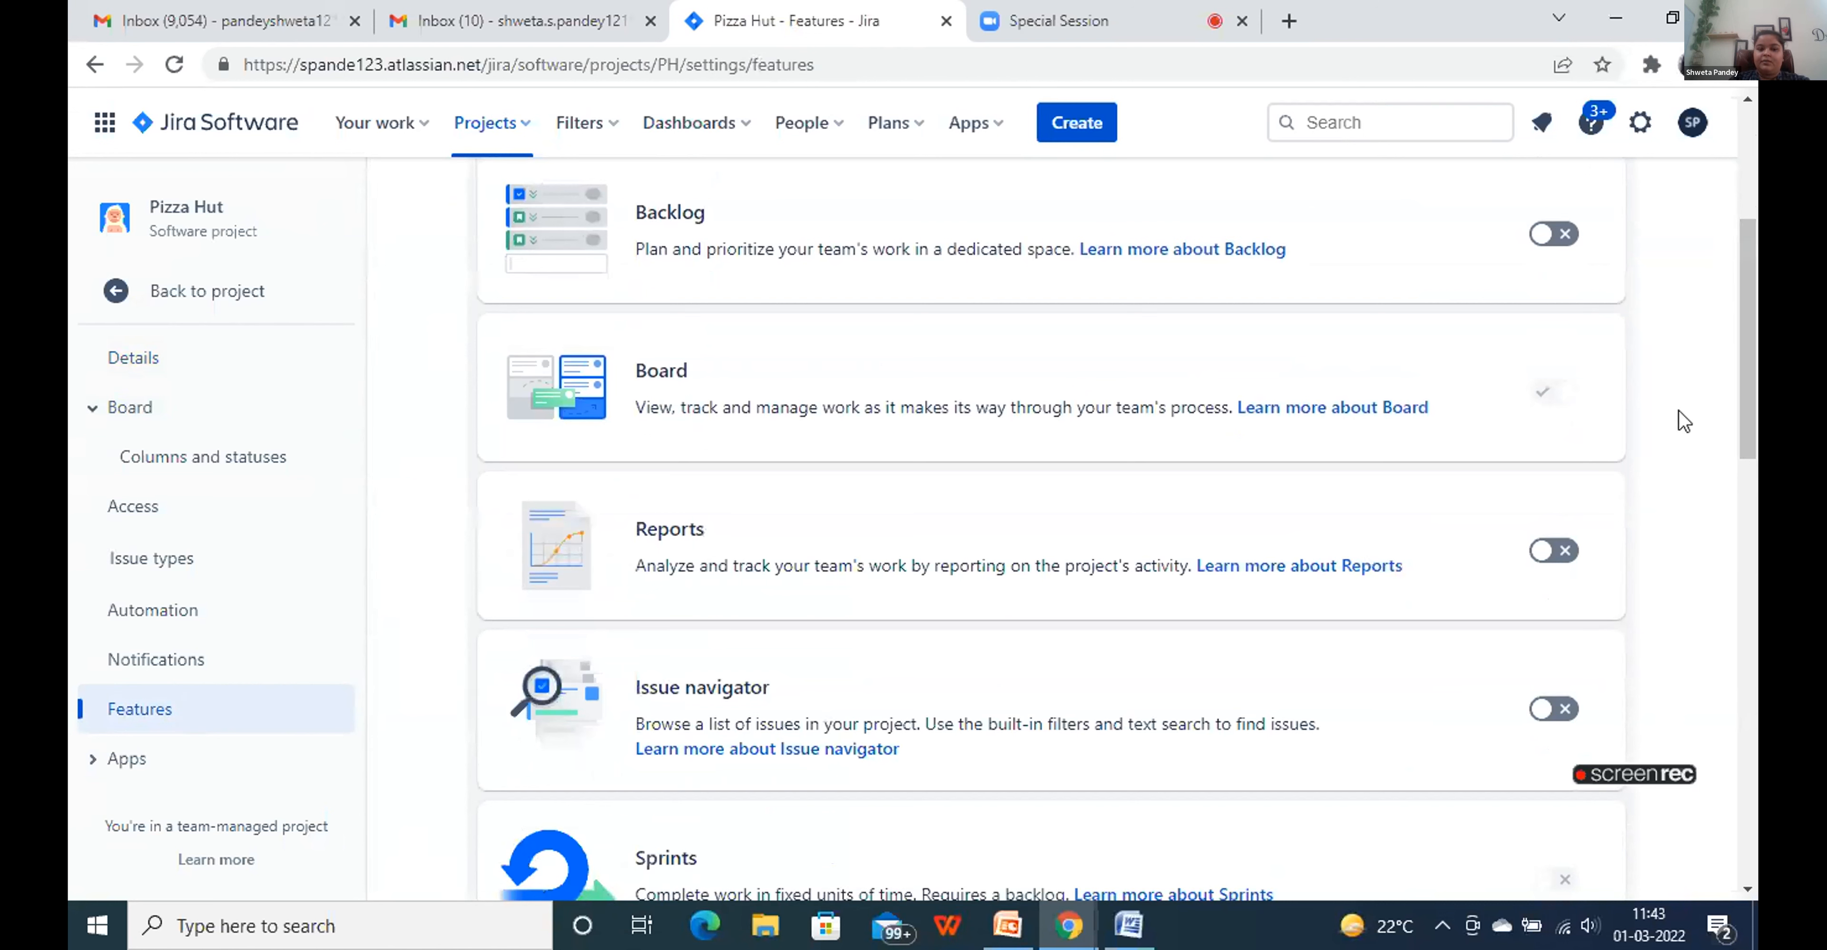
click(1546, 561)
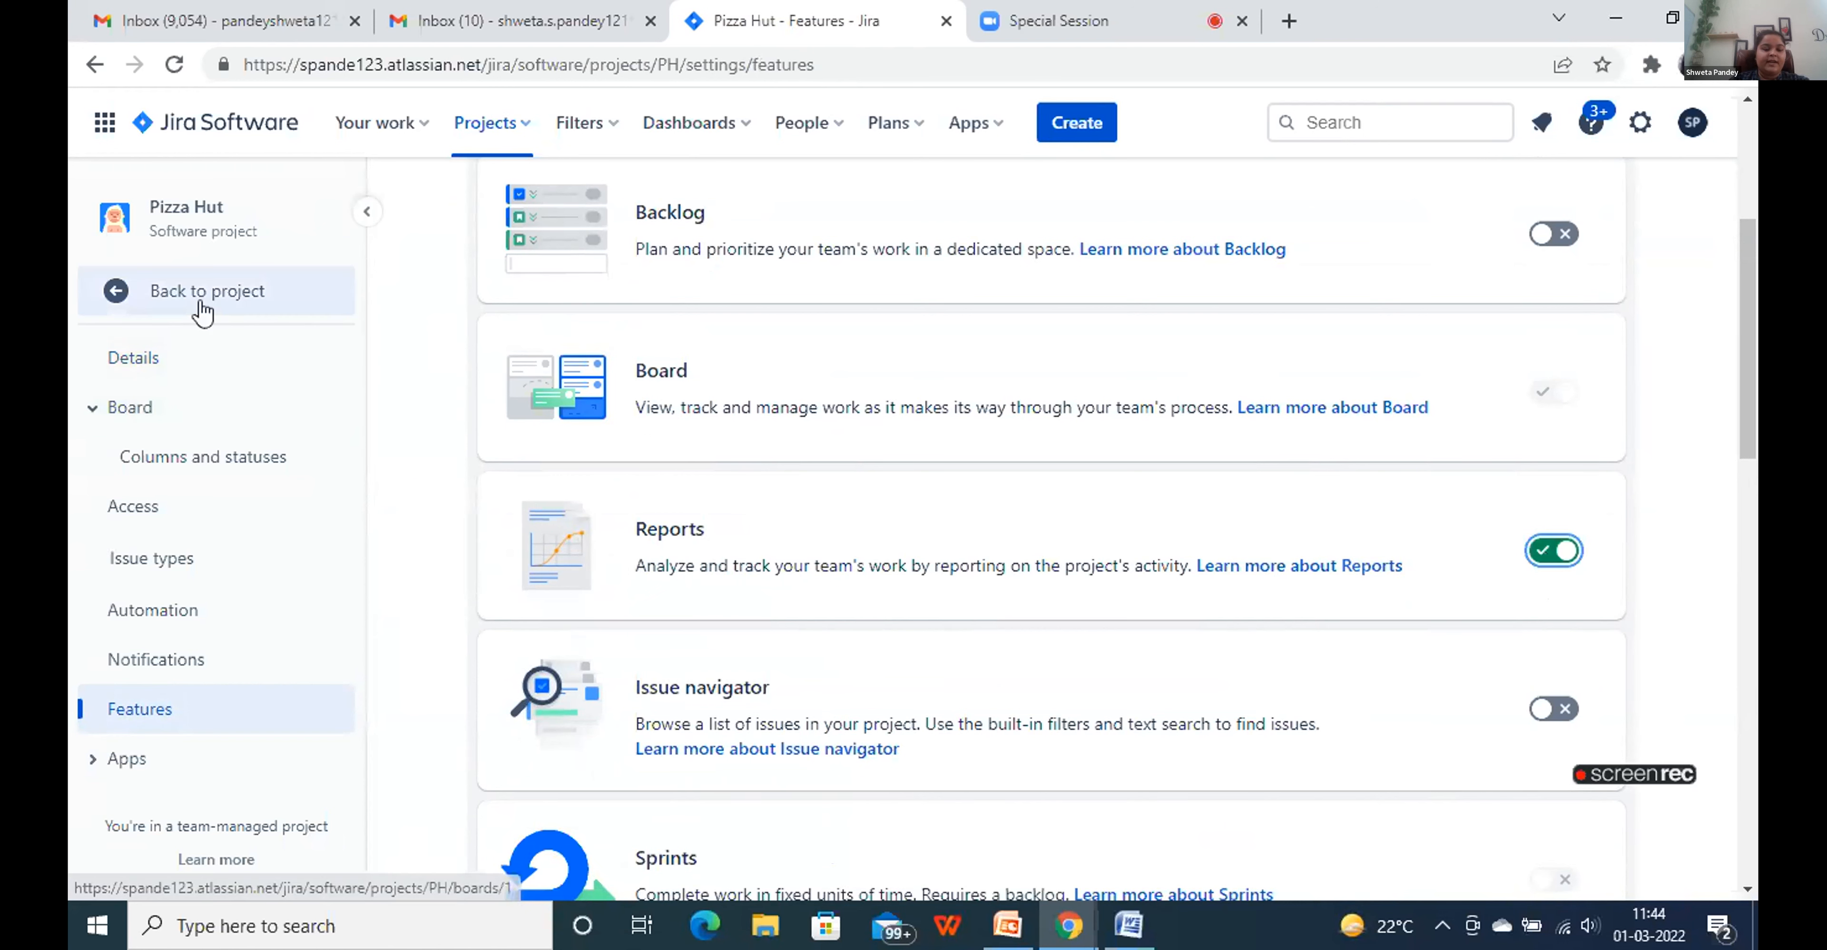
click(1579, 551)
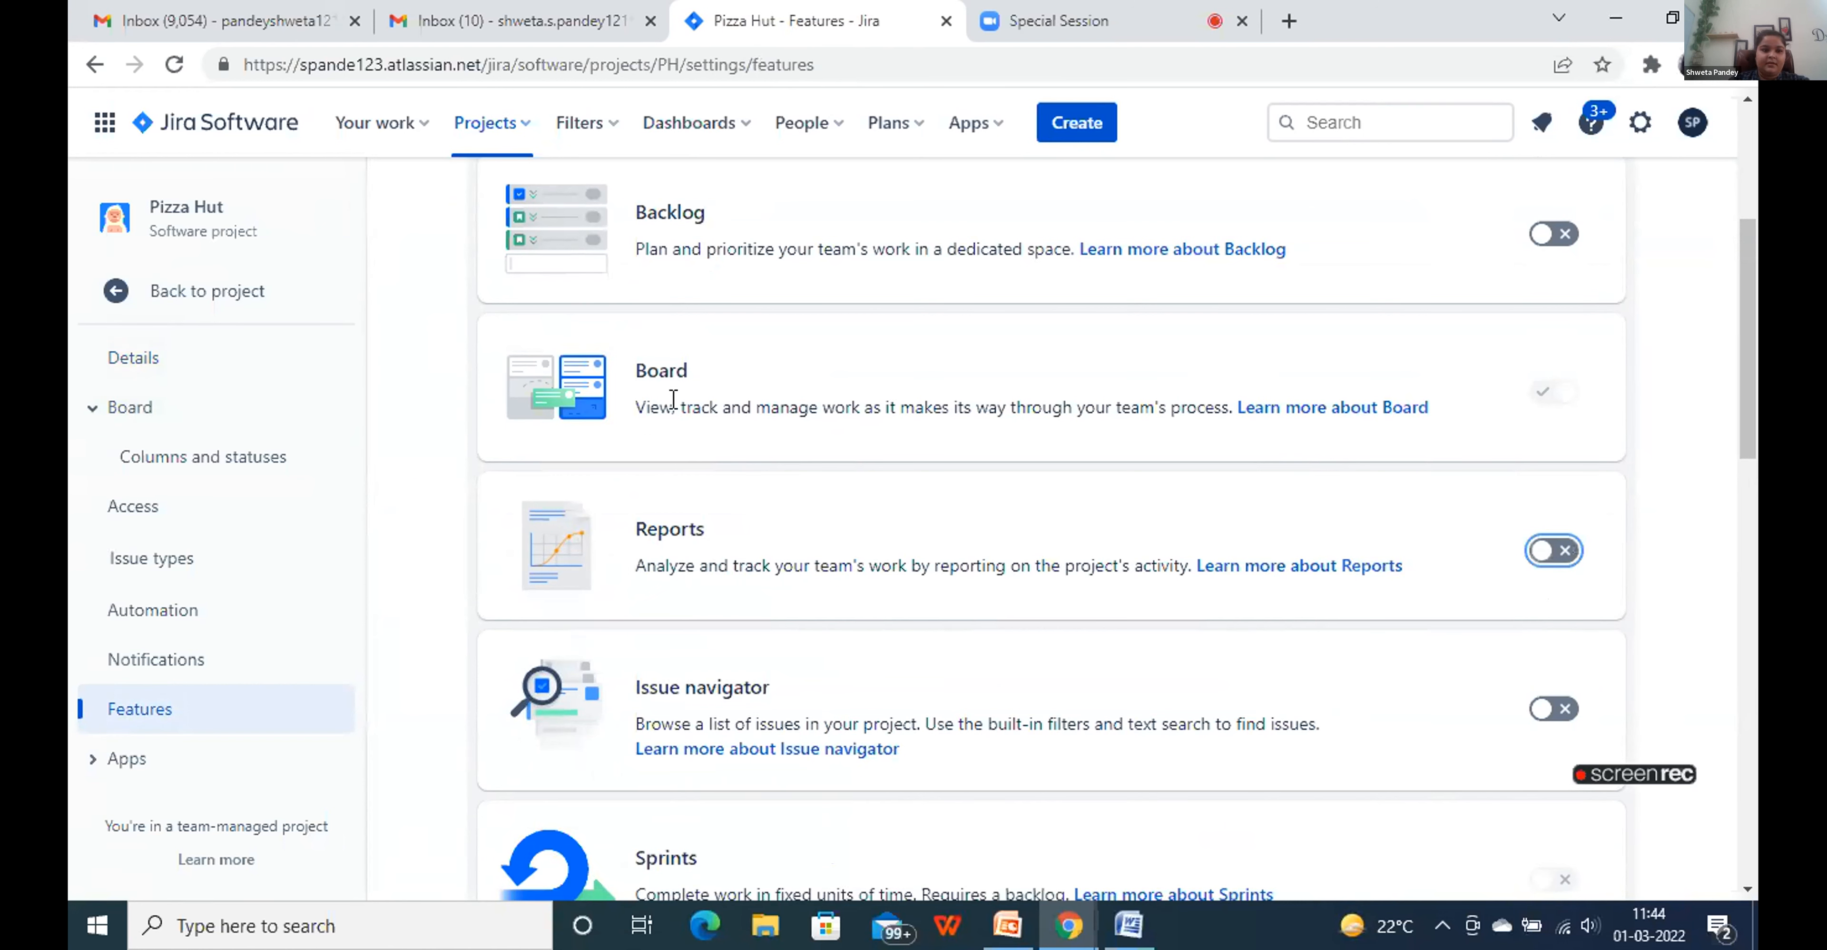
click(168, 309)
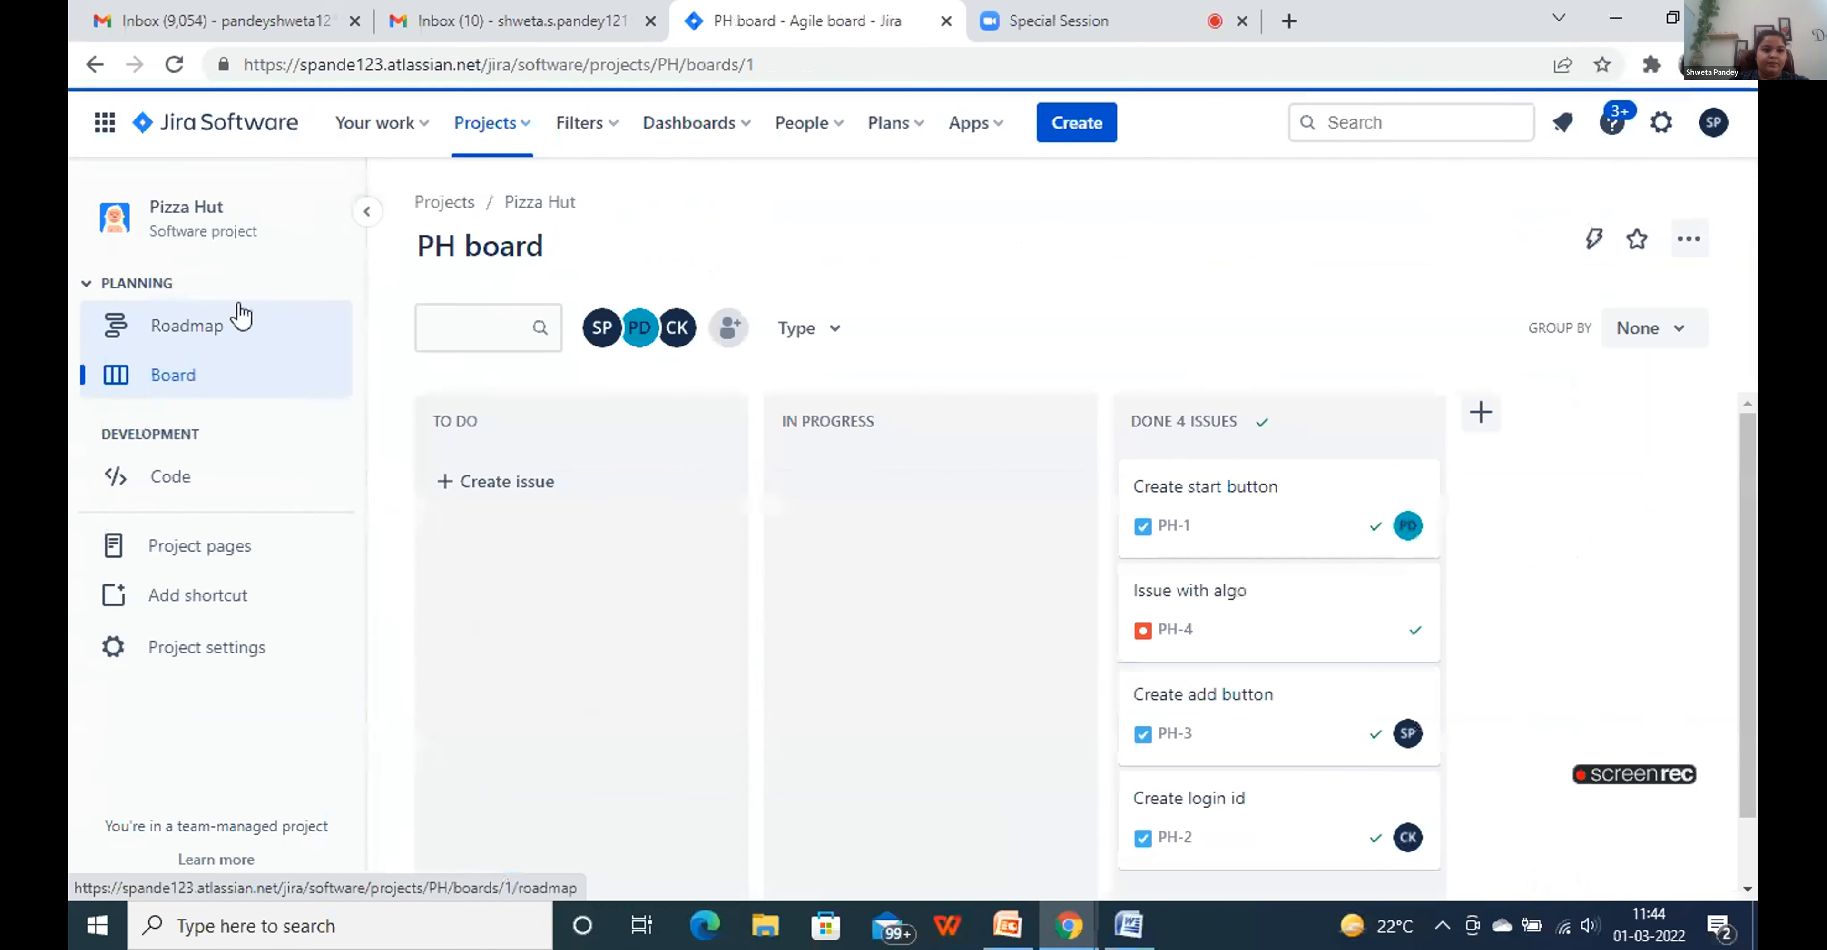
Enable the Reports feature in the Pizza Hut project settings and return to the PH board
click(227, 660)
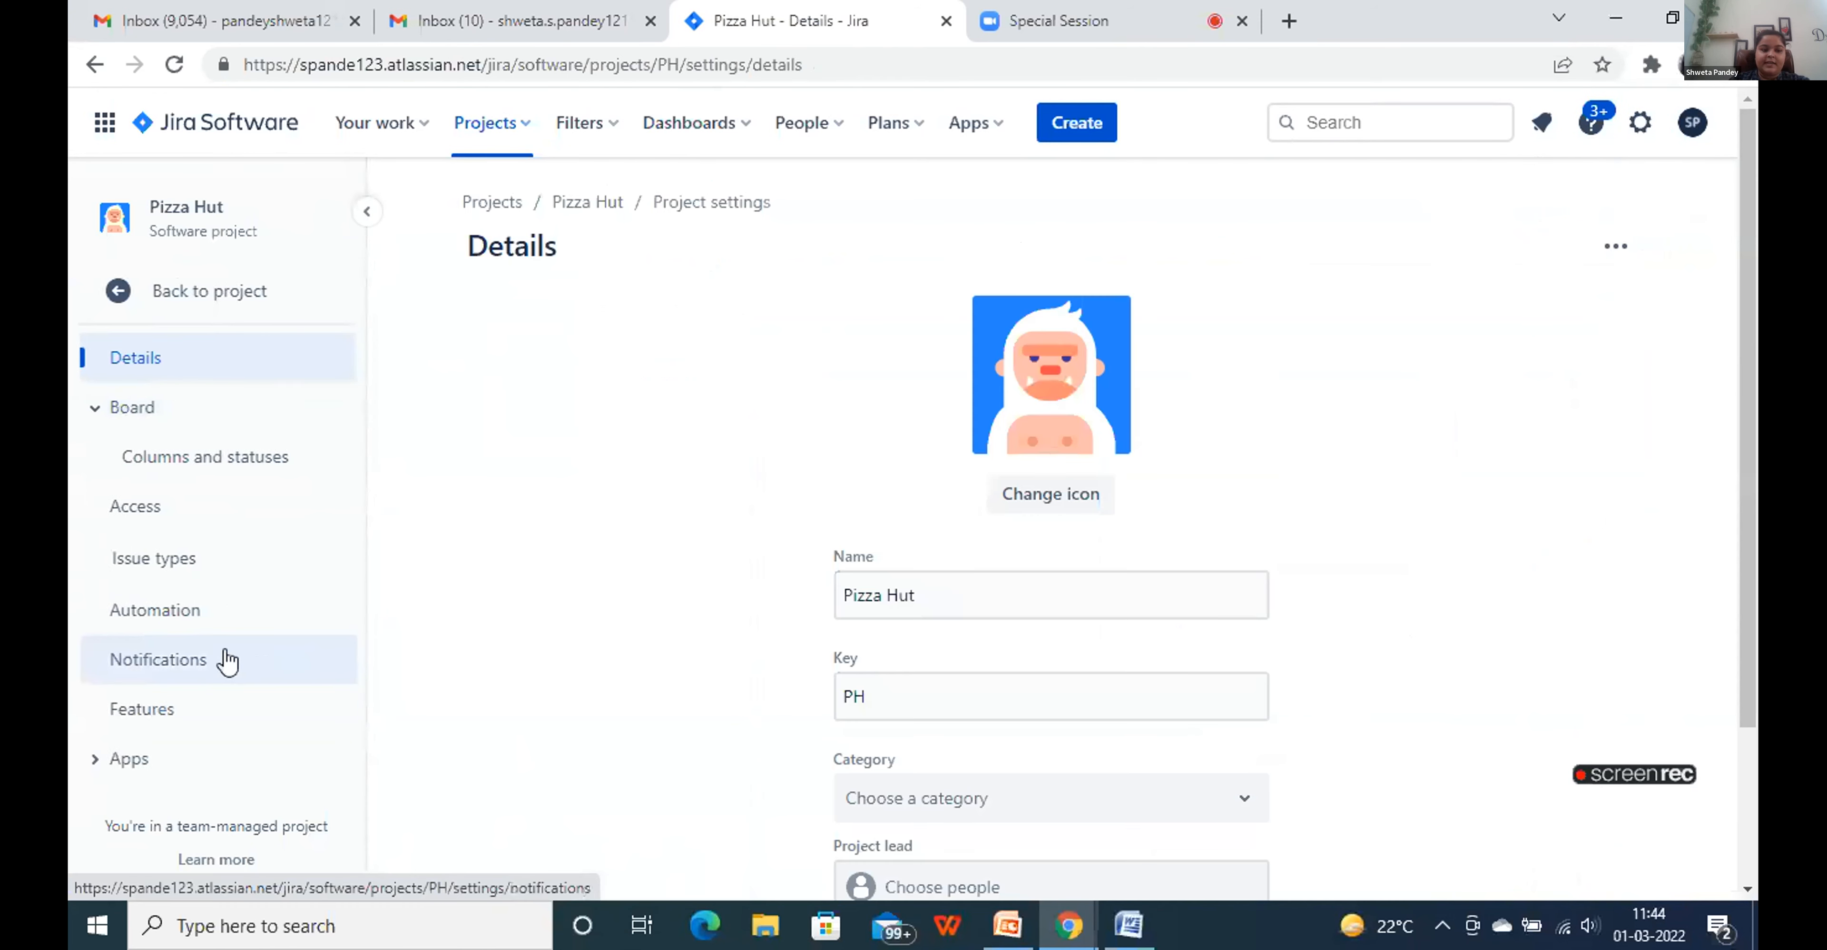
click(149, 711)
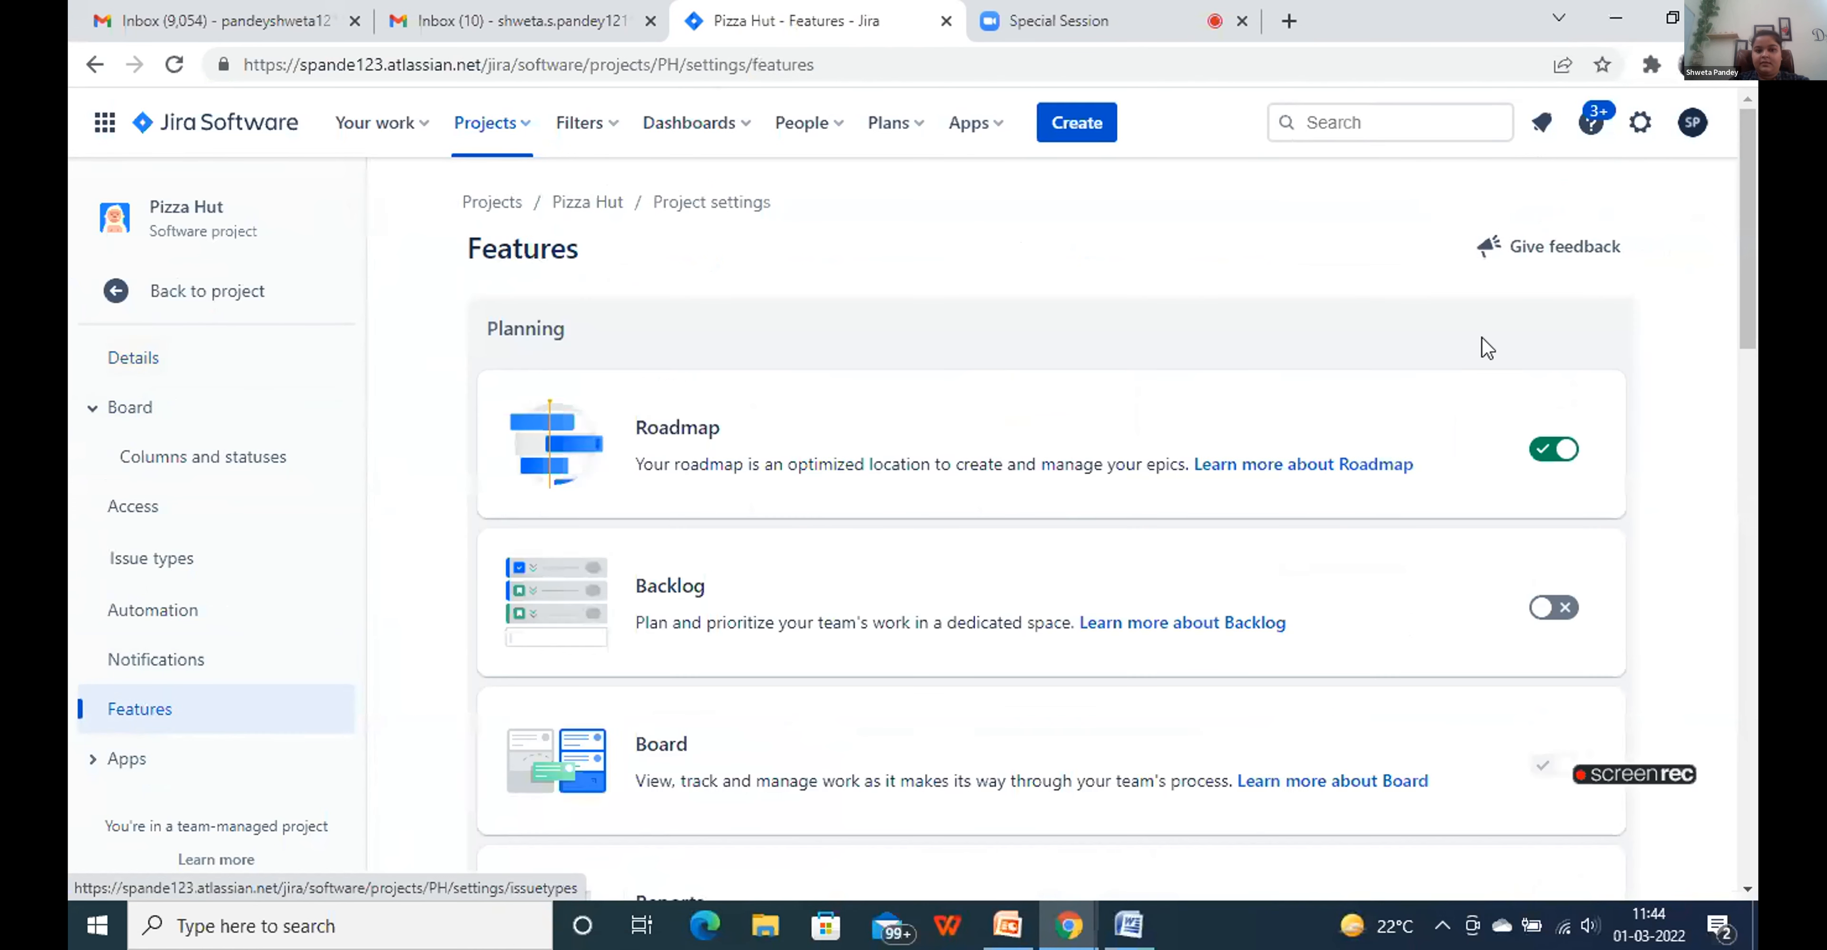
scroll(1752, 241, down, 5)
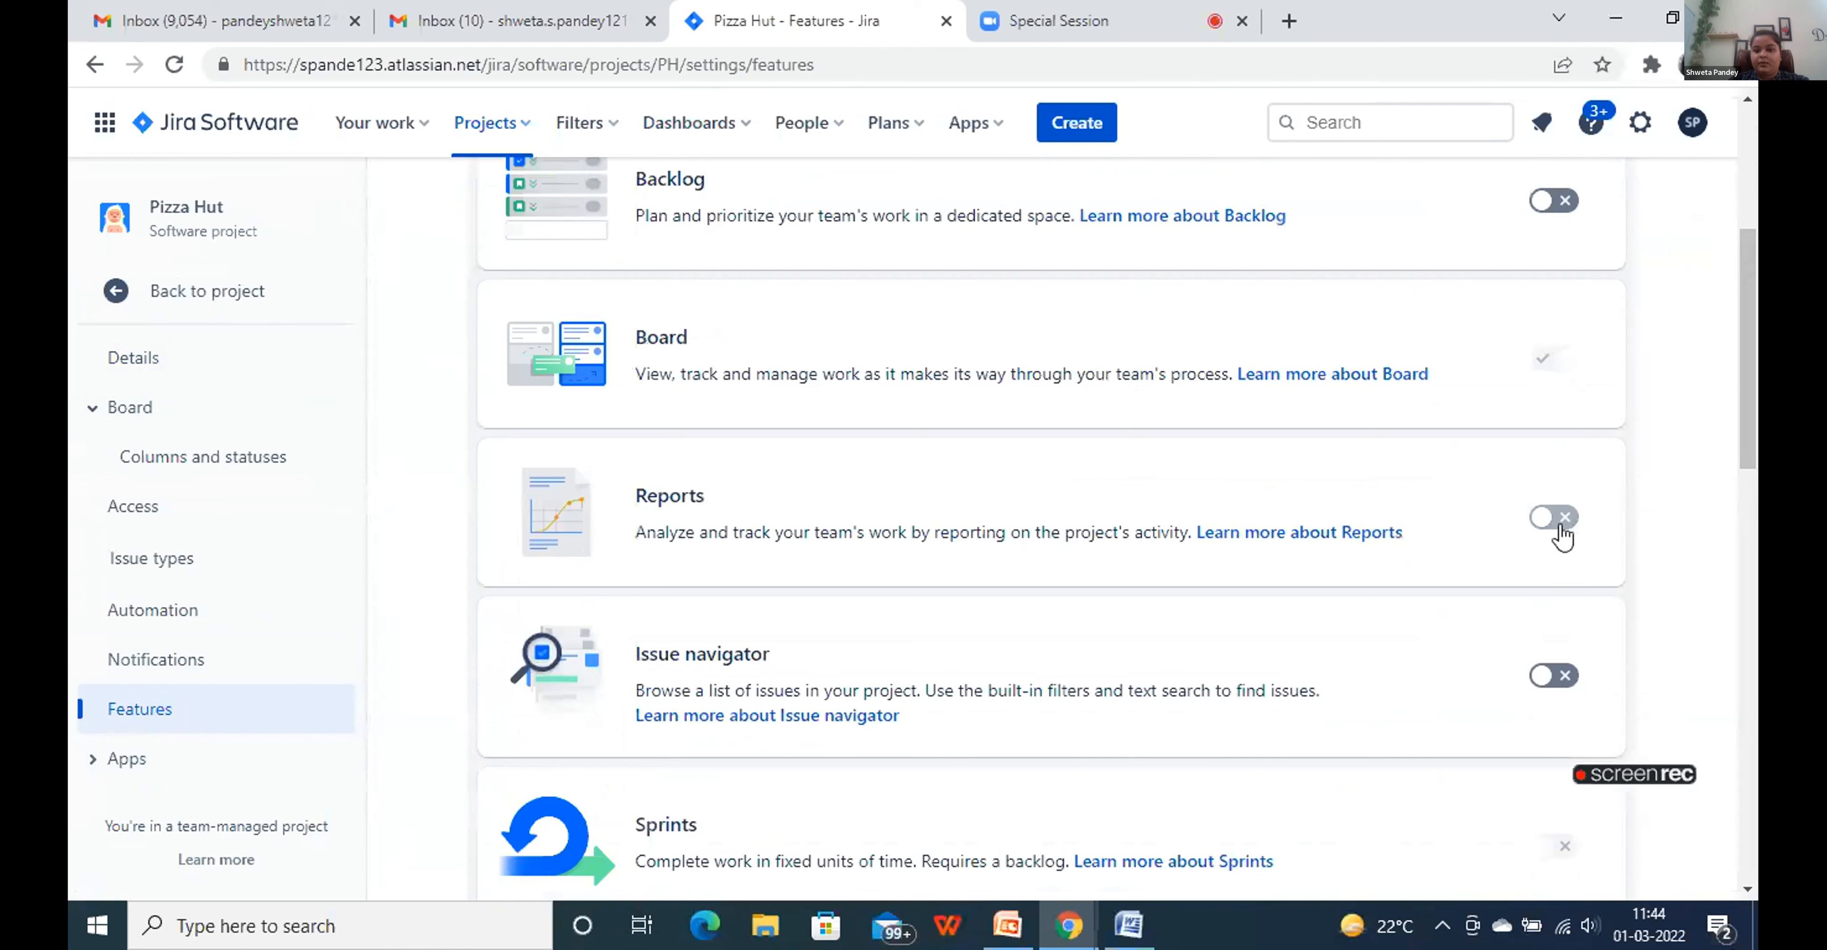
click(1556, 518)
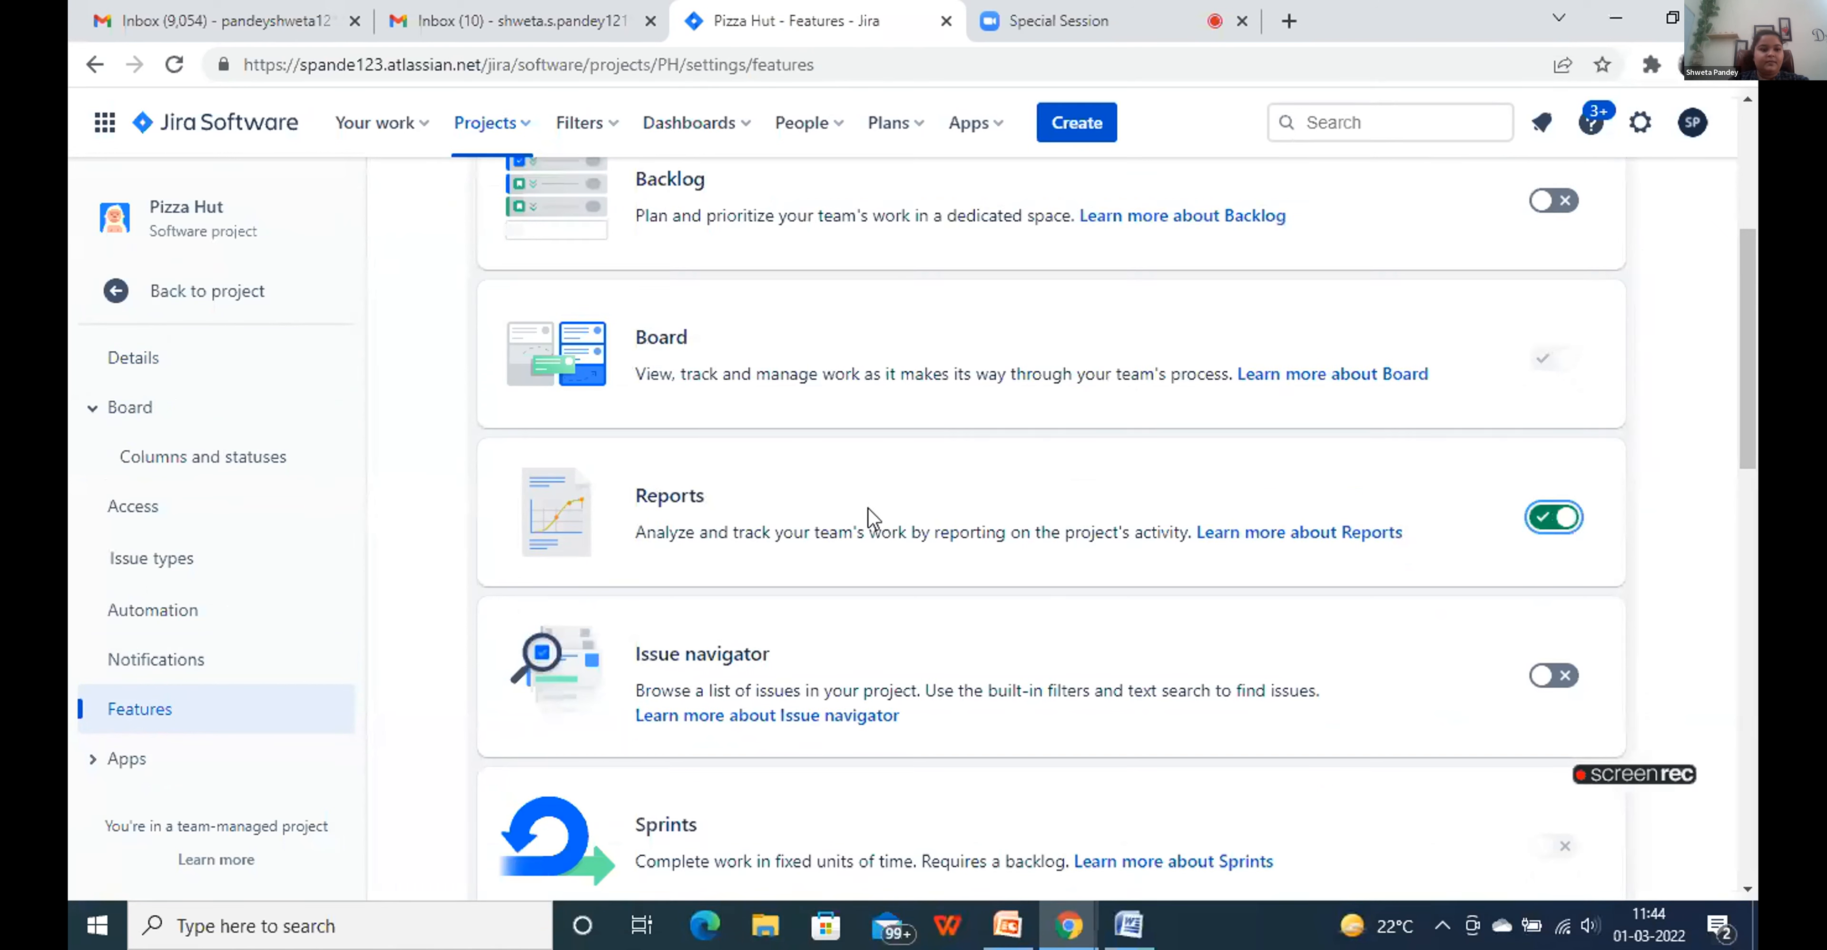
click(217, 298)
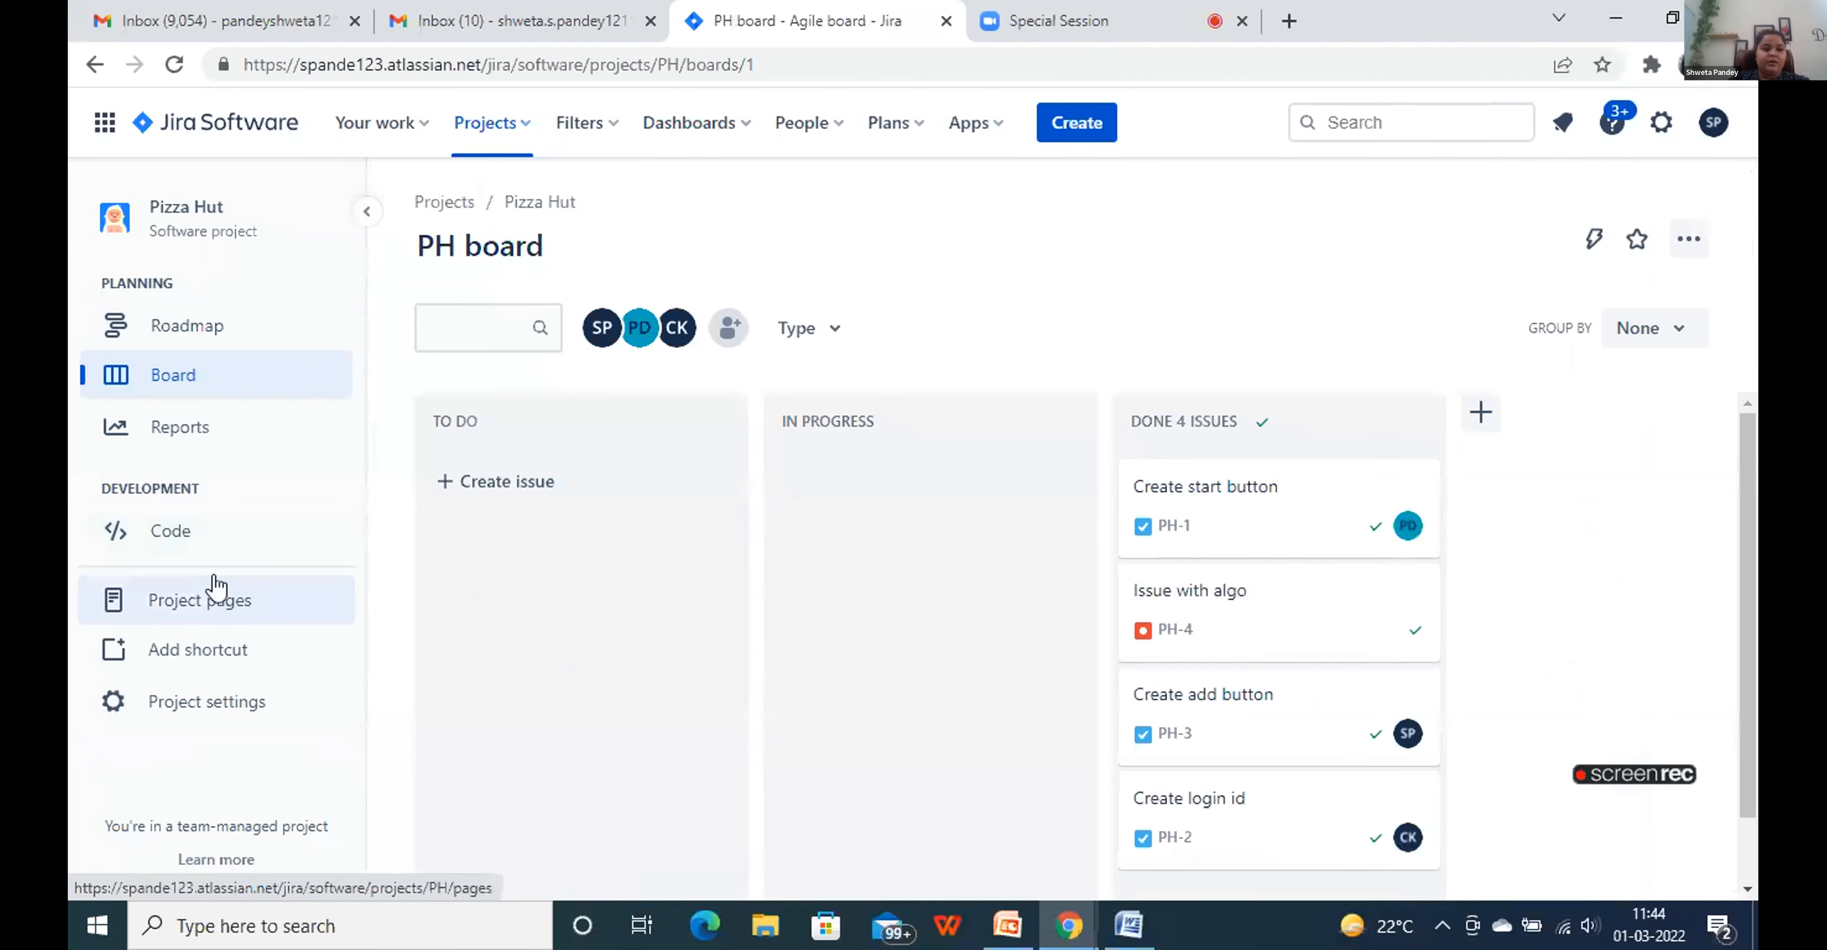
Look through the available report types in the project's Reports overview and return to the PH board
click(213, 442)
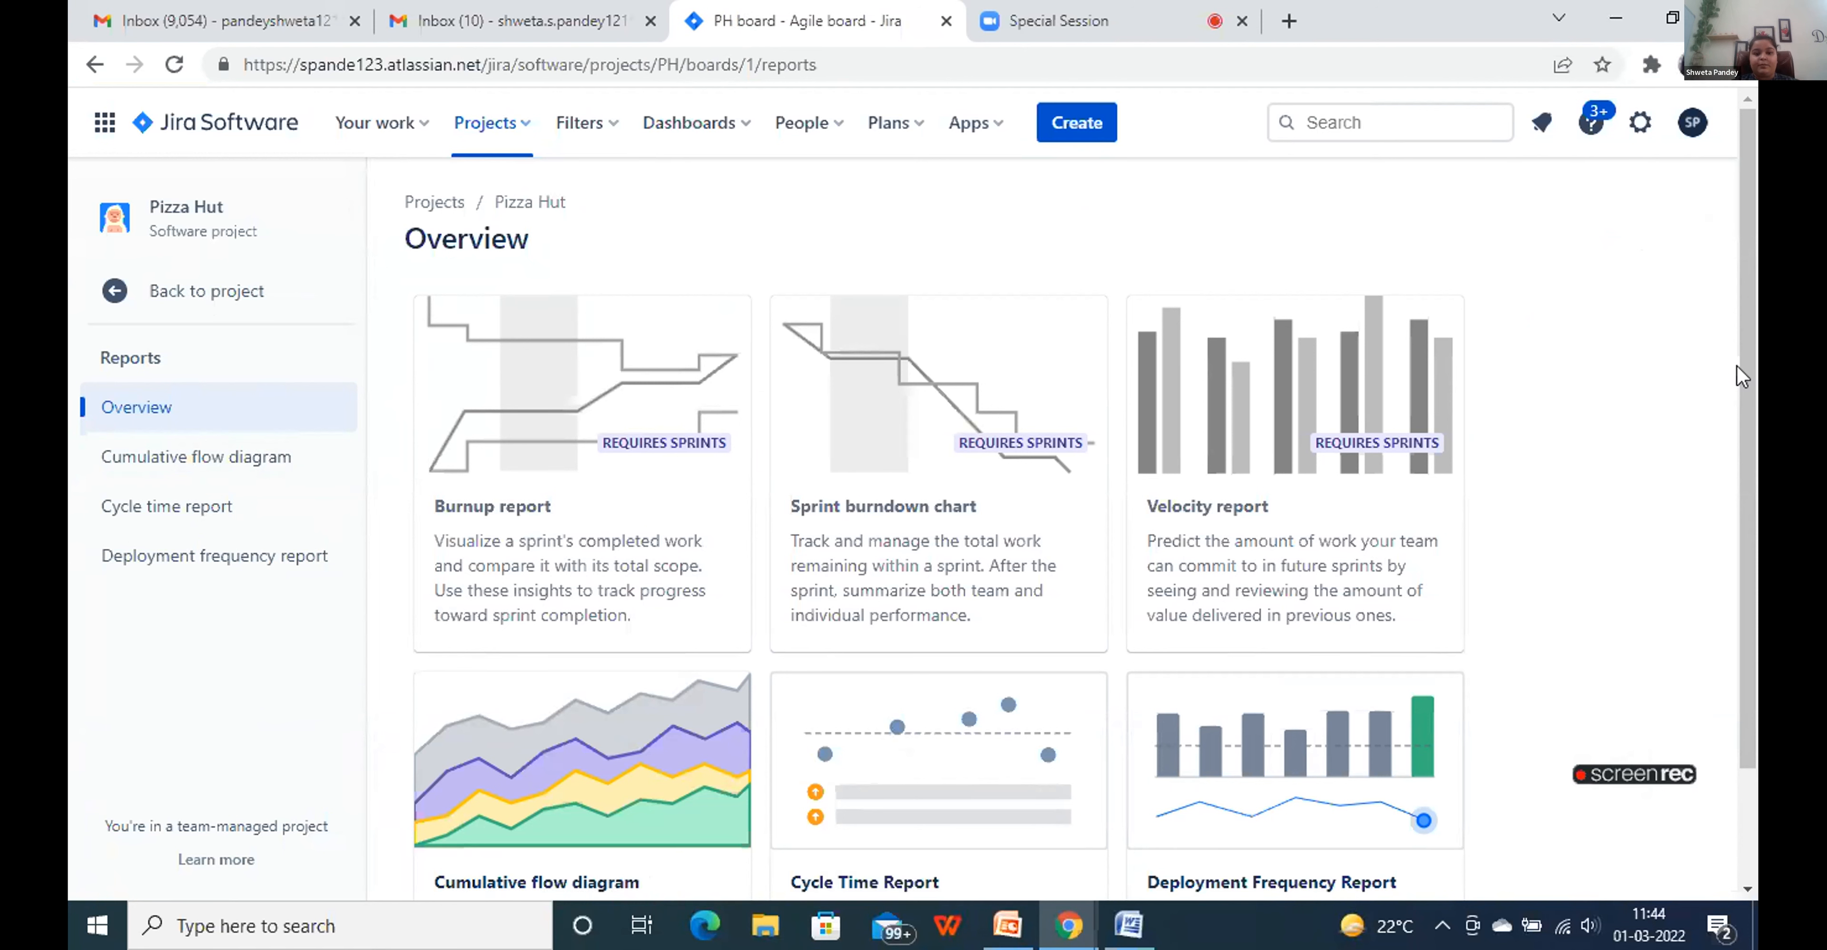
drag(1749, 344, 1753, 505)
scroll(936, 497, up, 2)
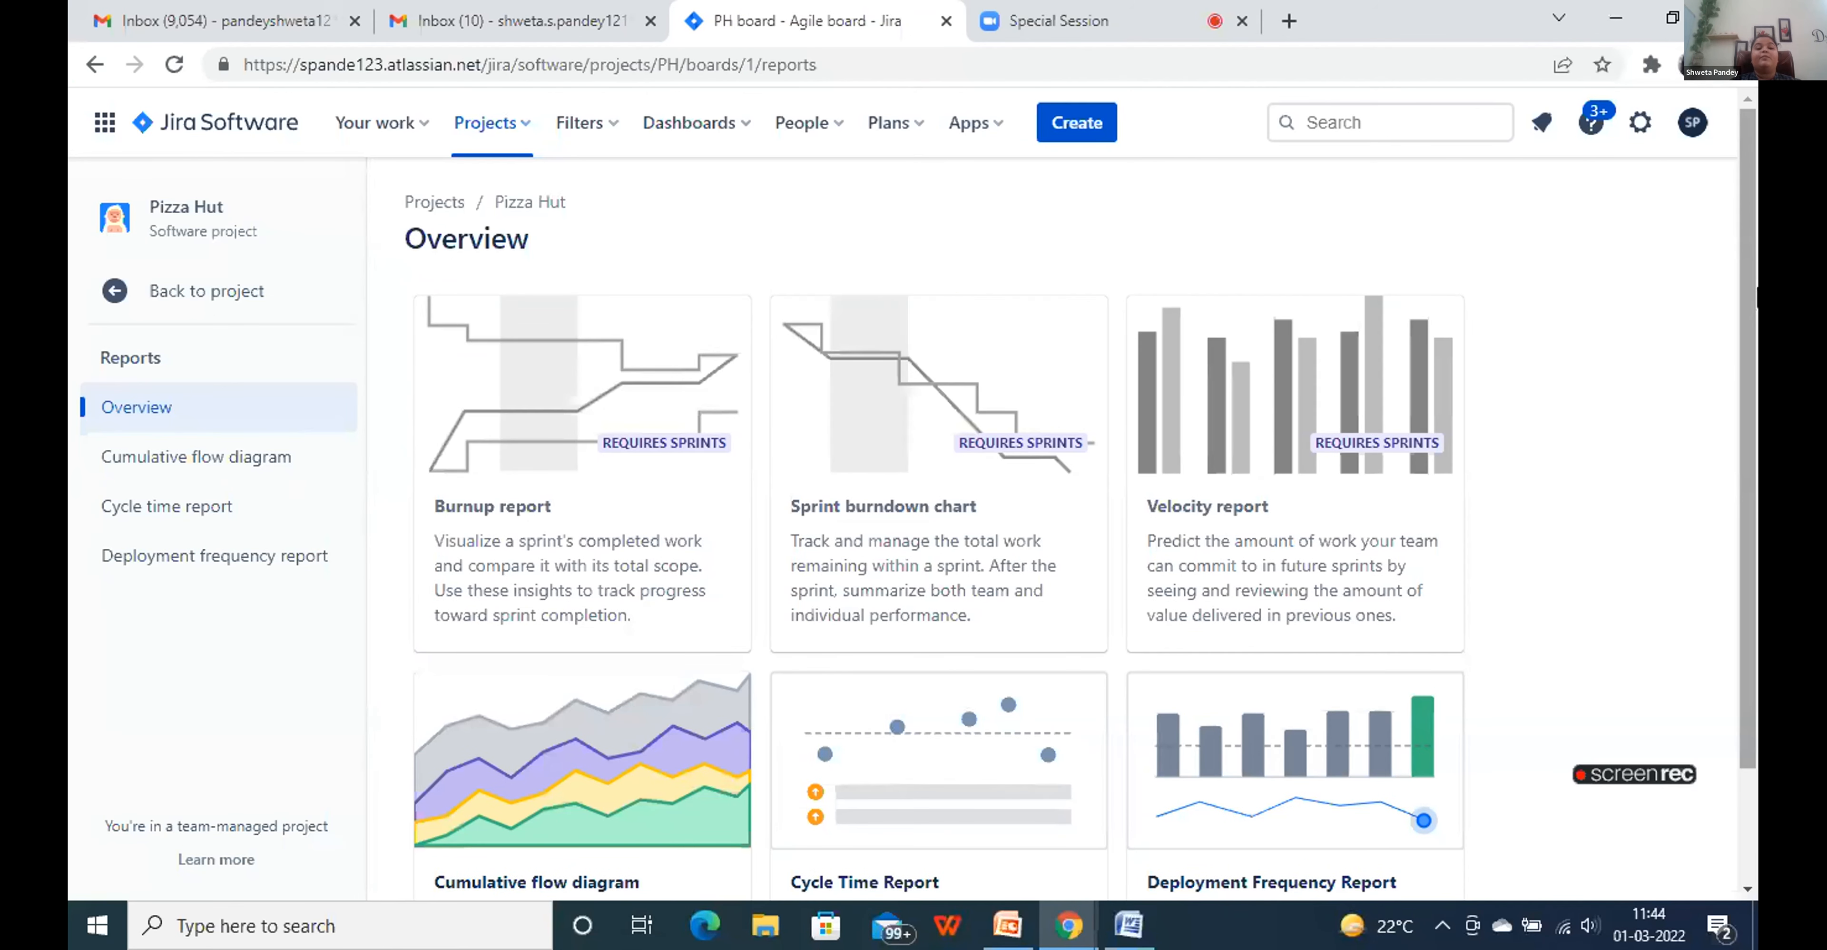
click(240, 302)
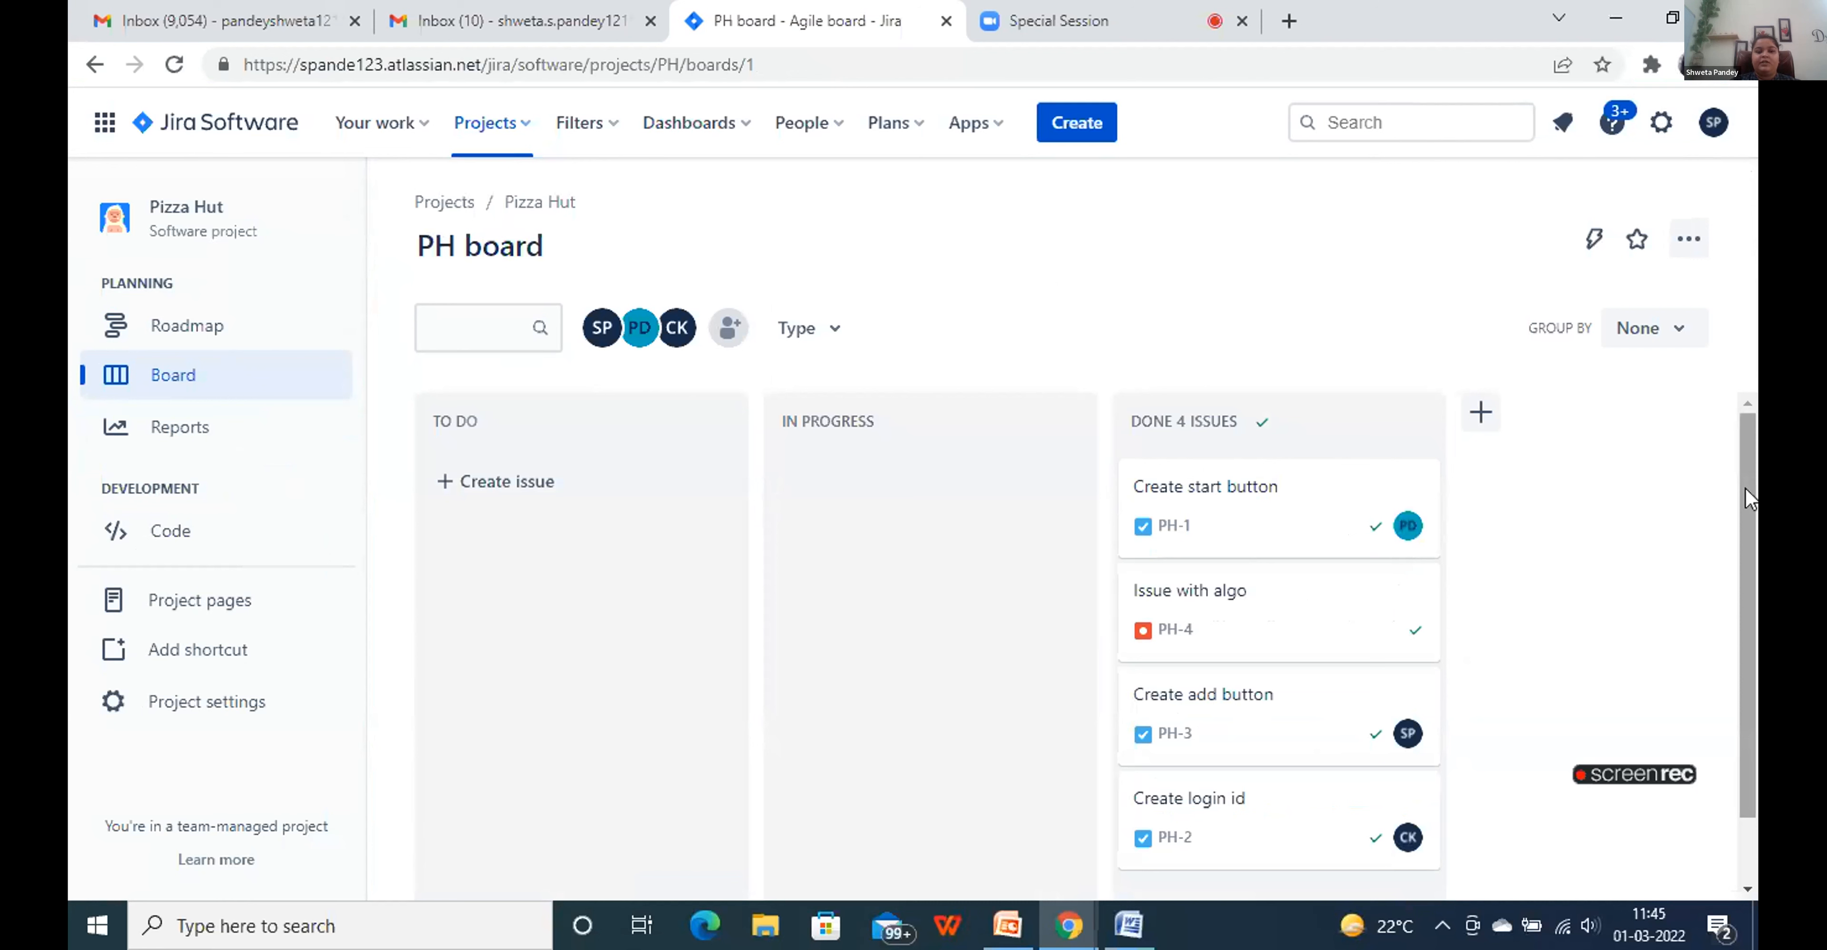
Switch to the JIRA presentation in PowerPoint, view the Reports and Sprint Report slides as a slide show, and exit it
click(1074, 10)
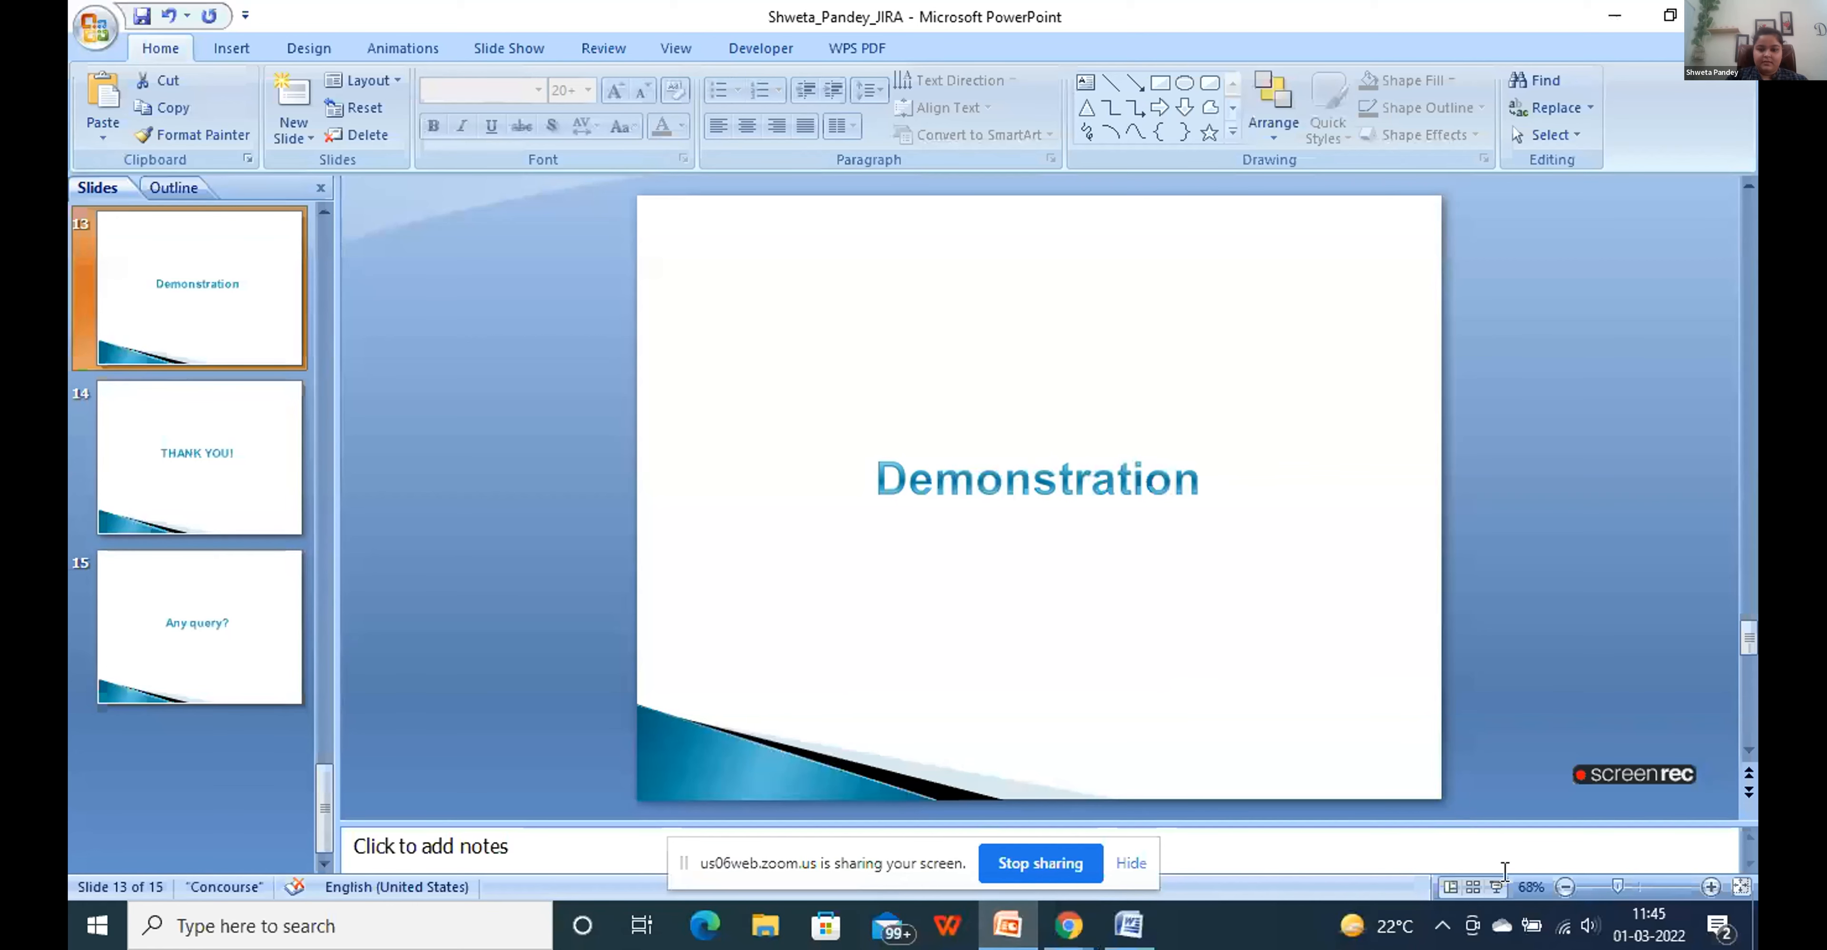
click(1496, 889)
scroll(1496, 893, up, 3)
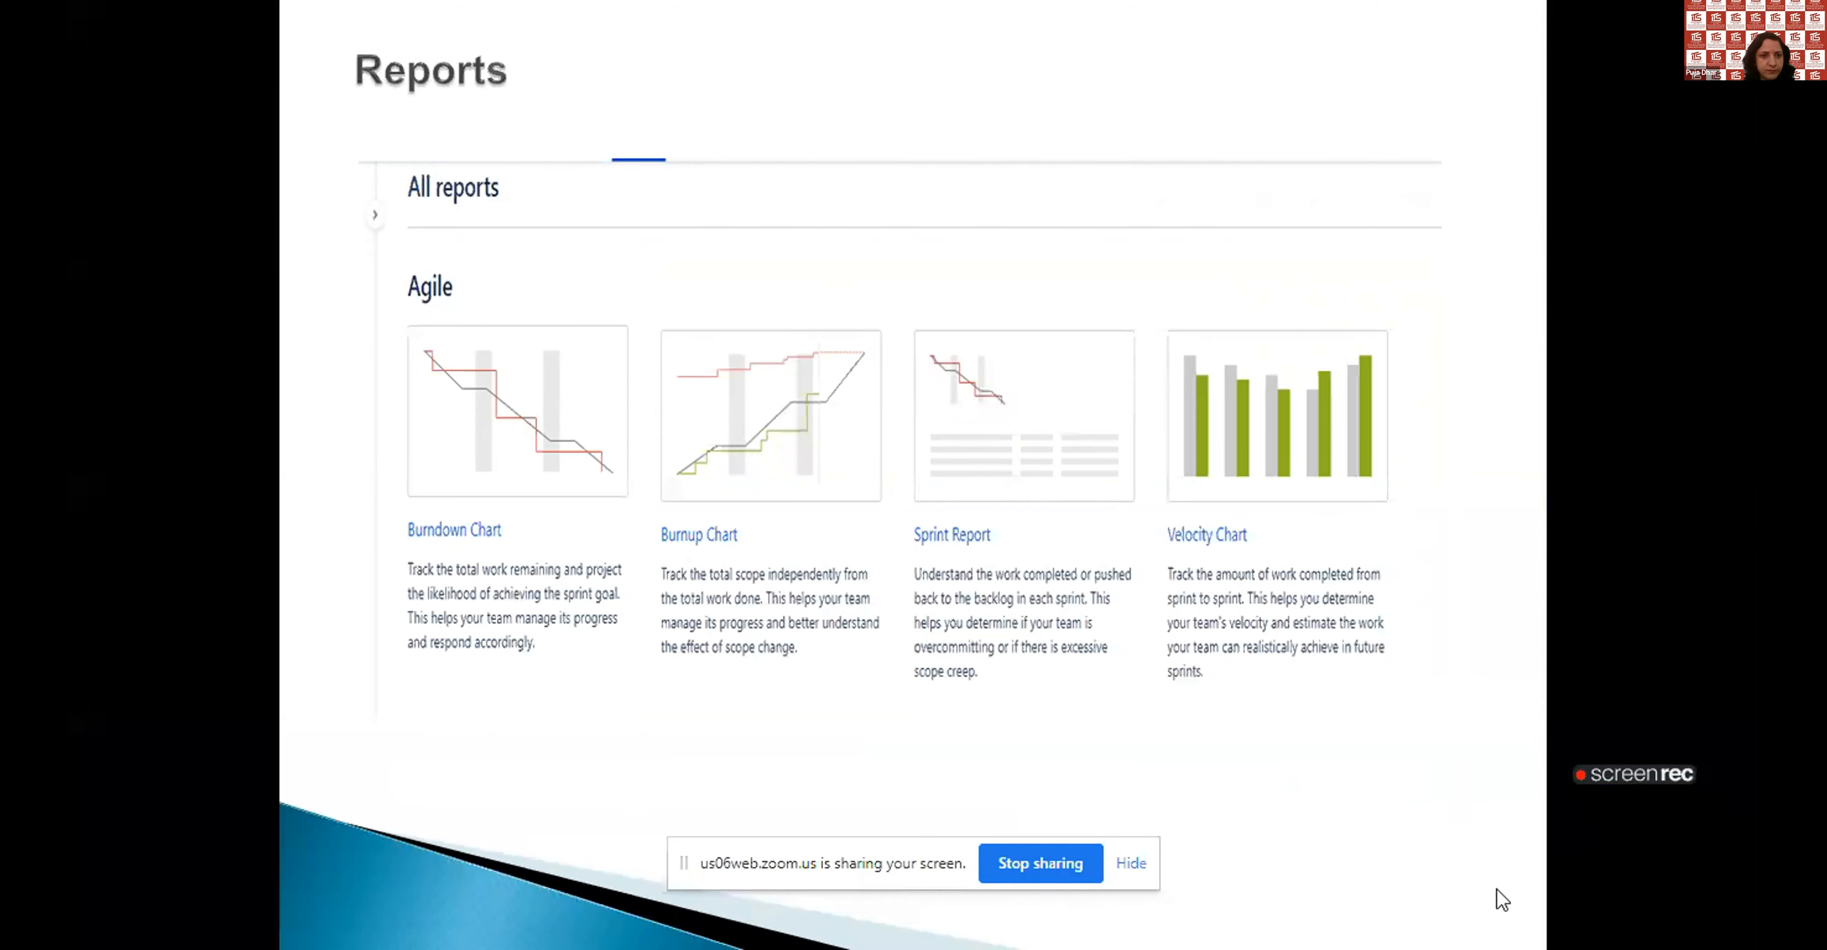
scroll(1502, 899, down, 1)
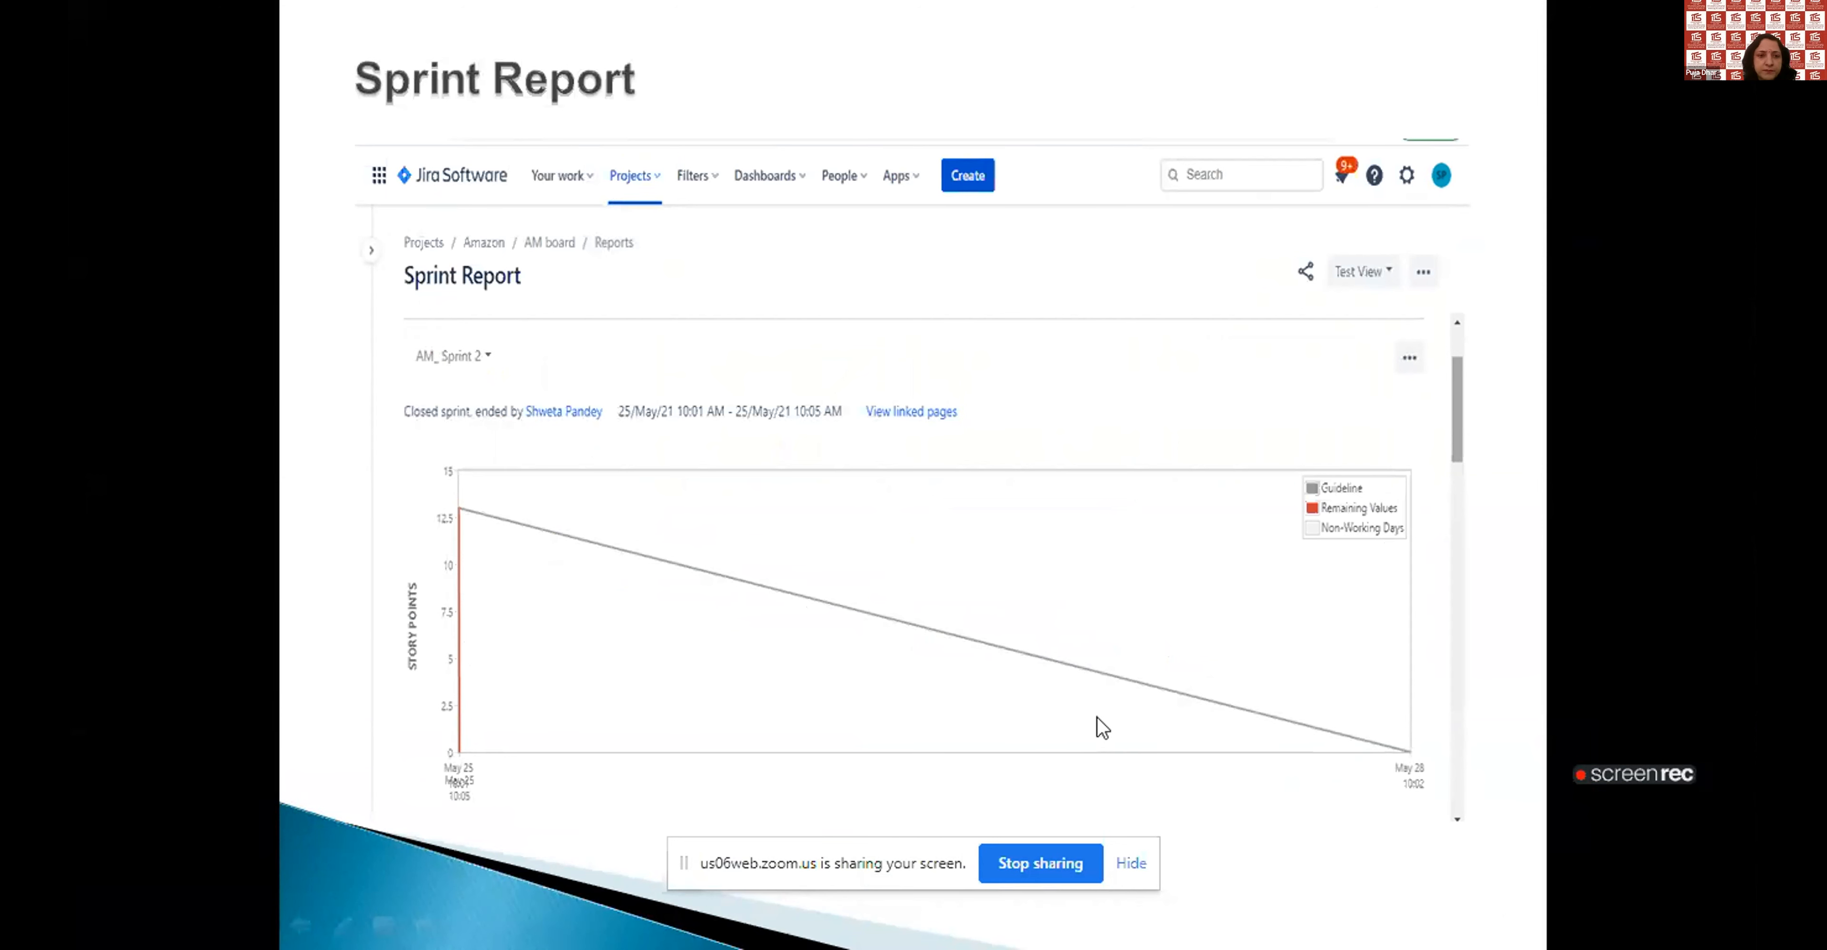
key(Escape)
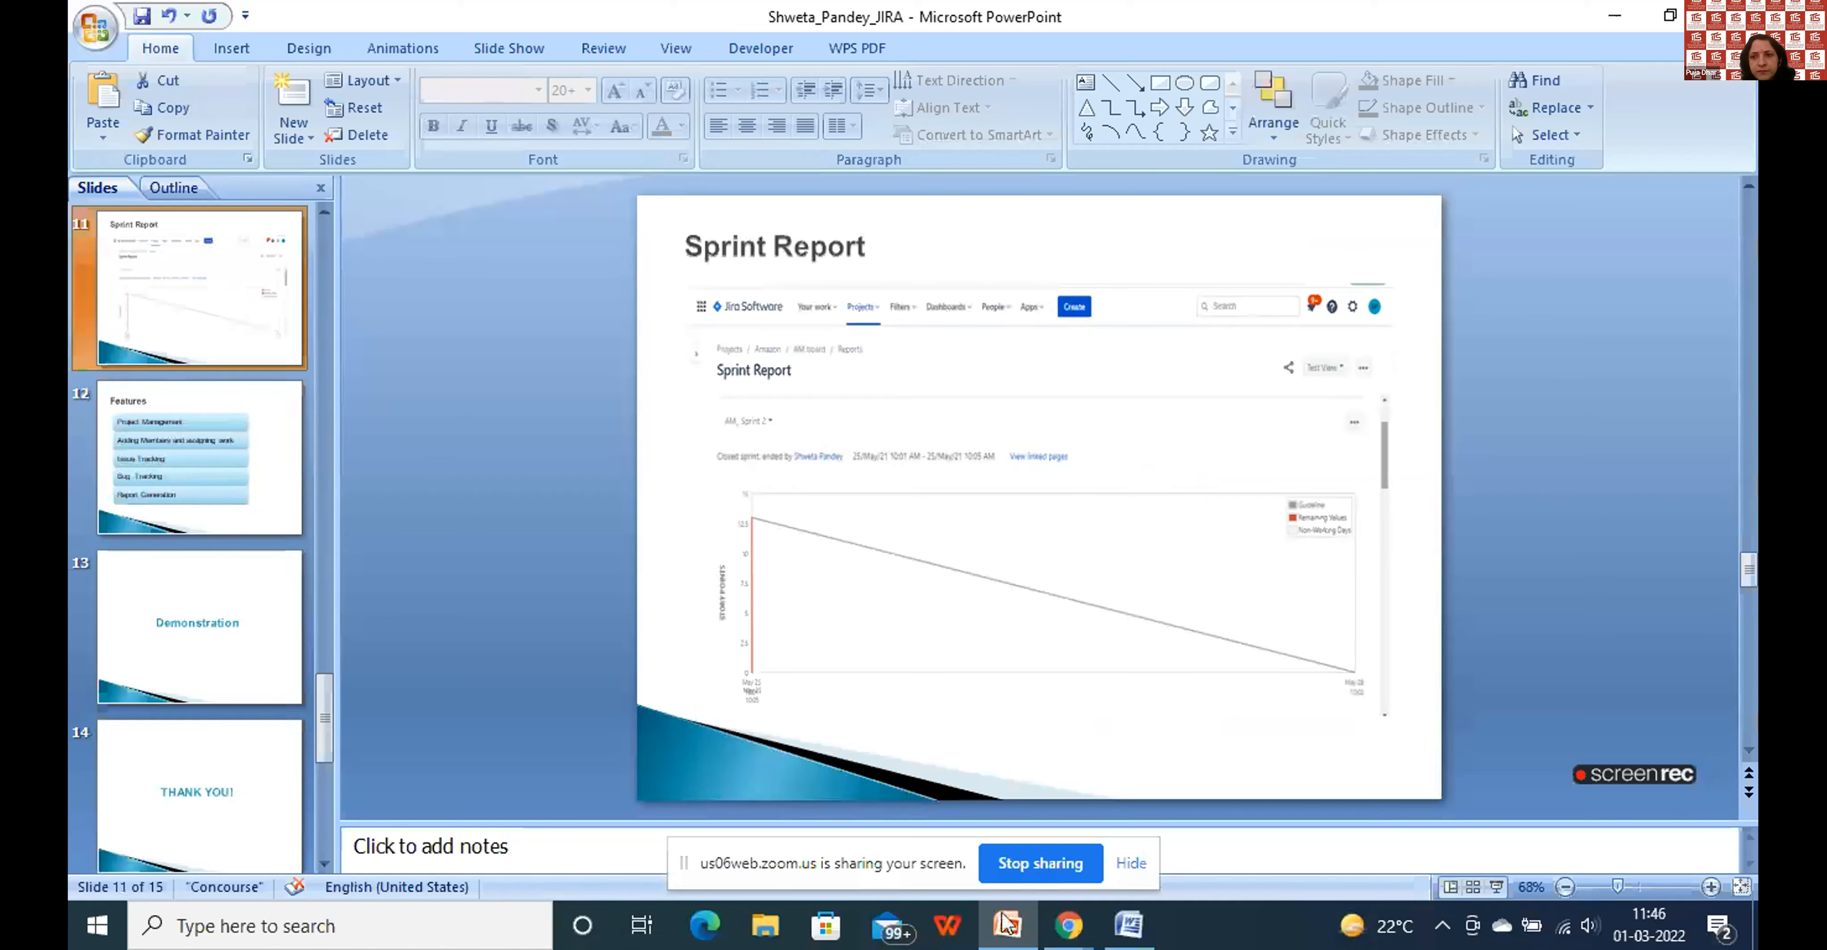
Switch to the Special Session meeting in Chrome and return to the PH board in Jira
mouse_move(1081, 941)
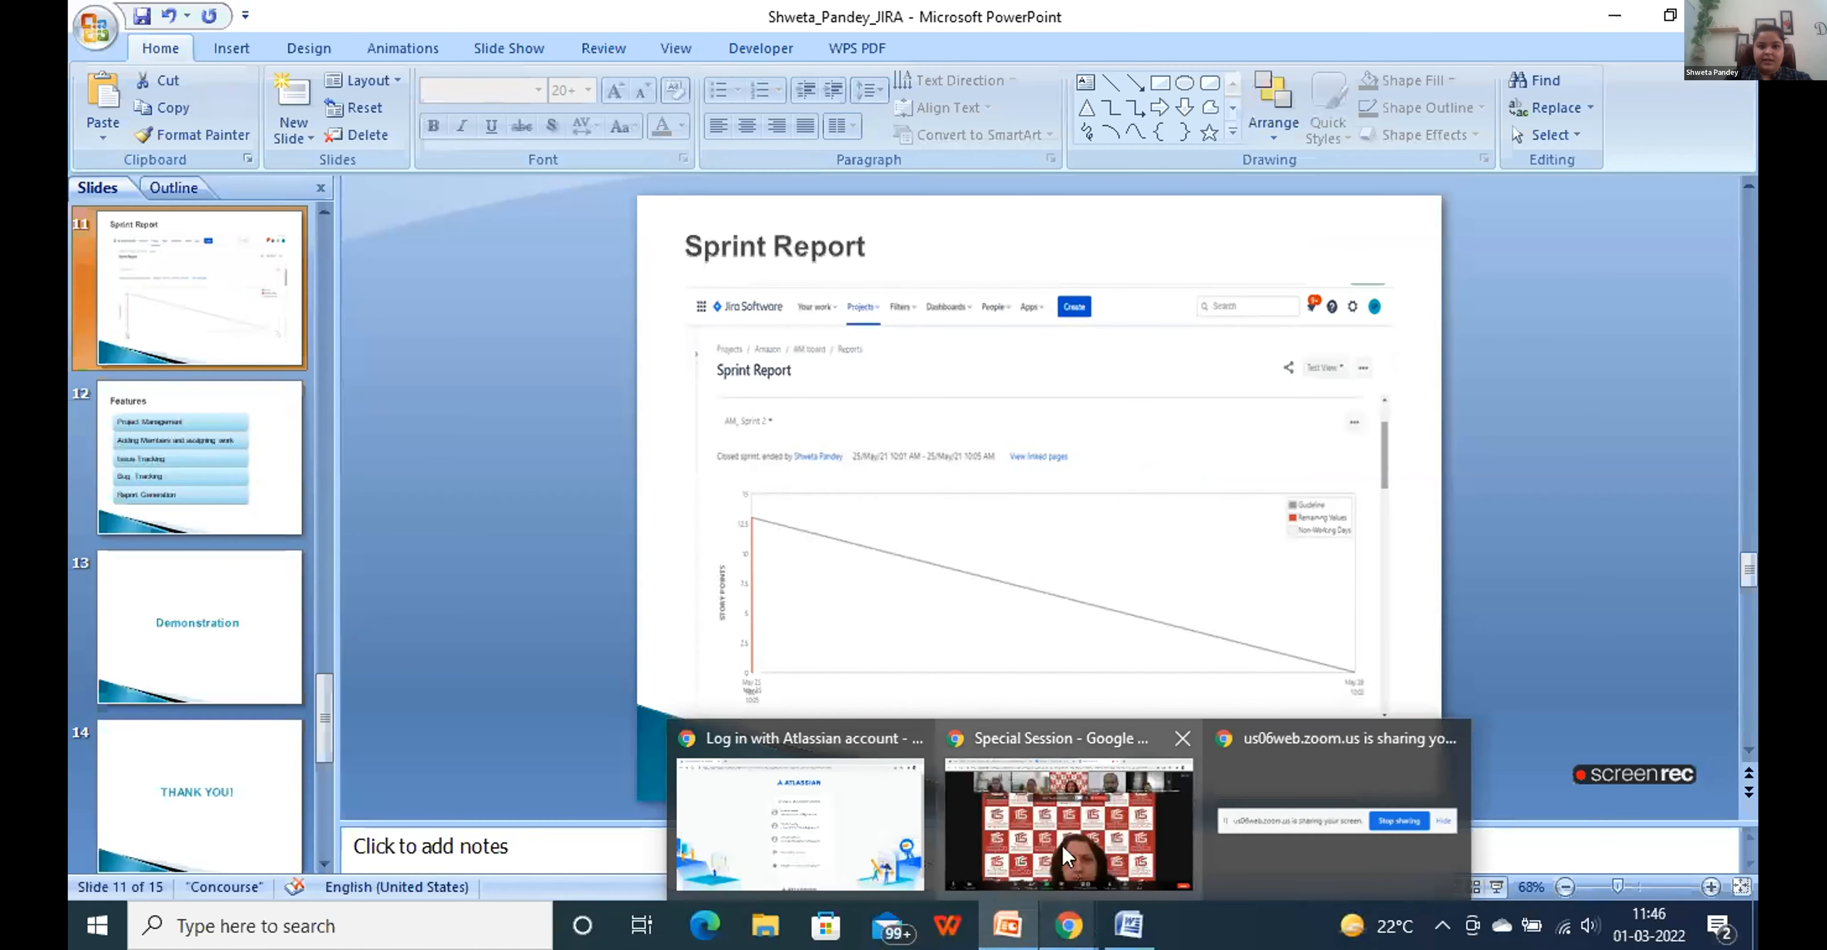
click(1067, 851)
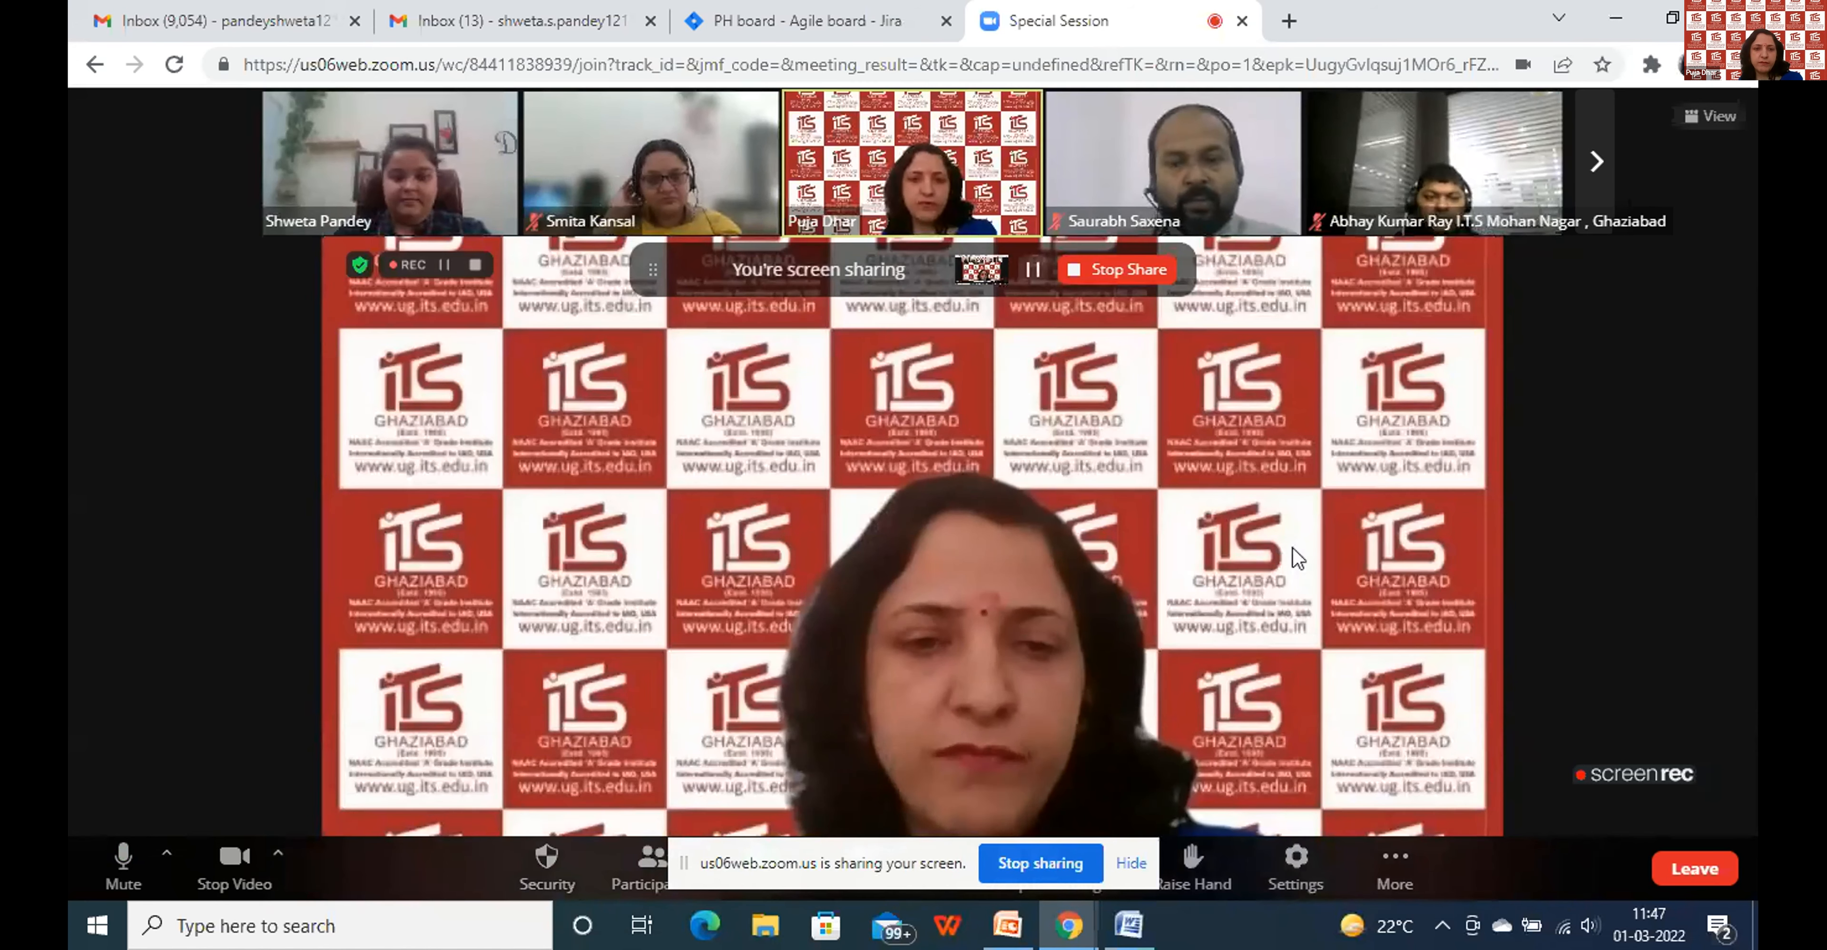
click(769, 14)
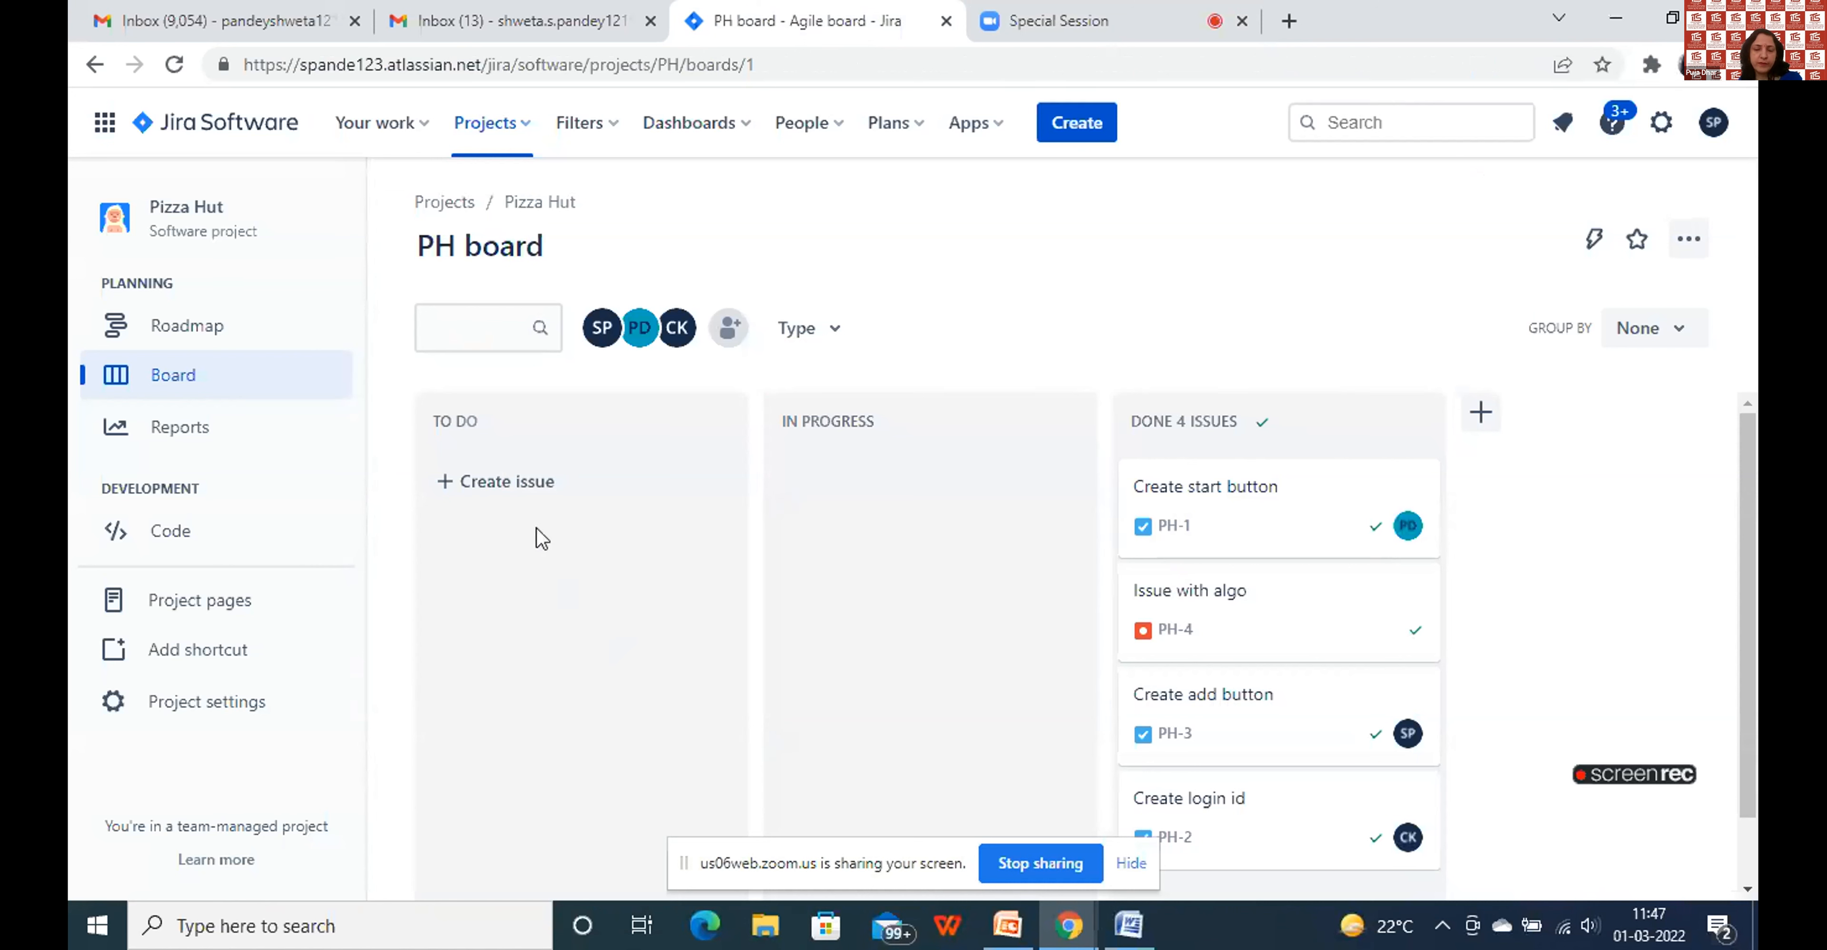
View the Pizza Hut project's Code page and return to the PH board
click(171, 538)
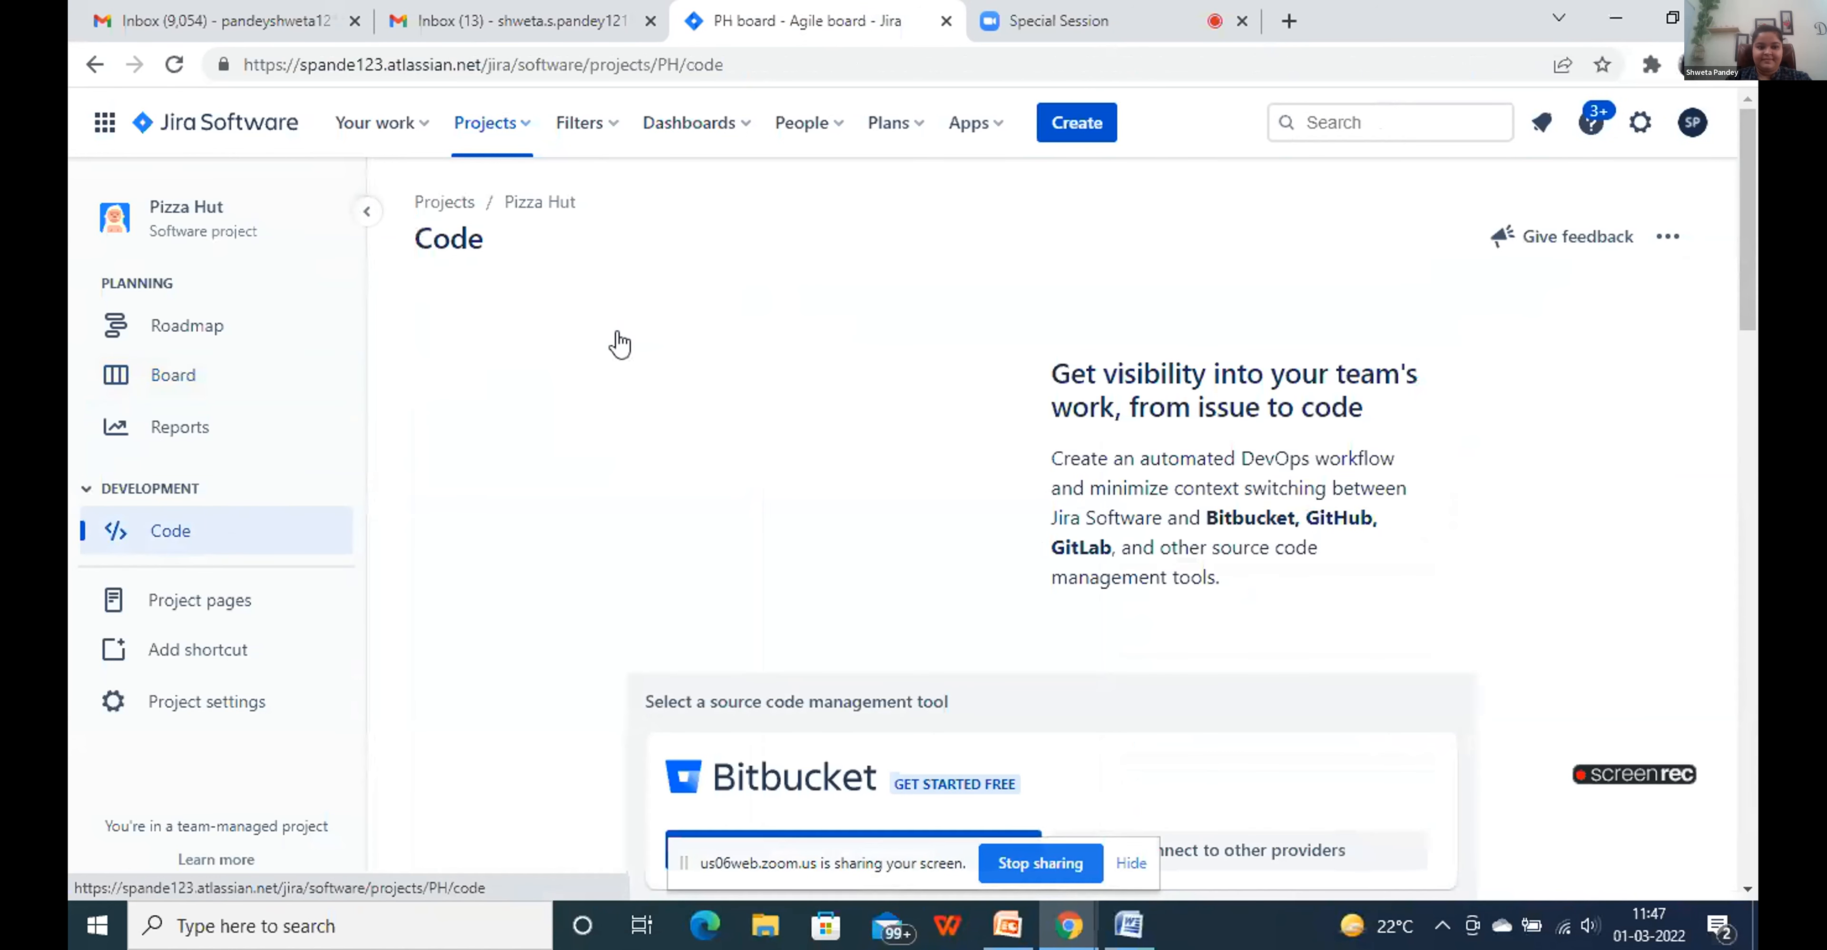
click(193, 331)
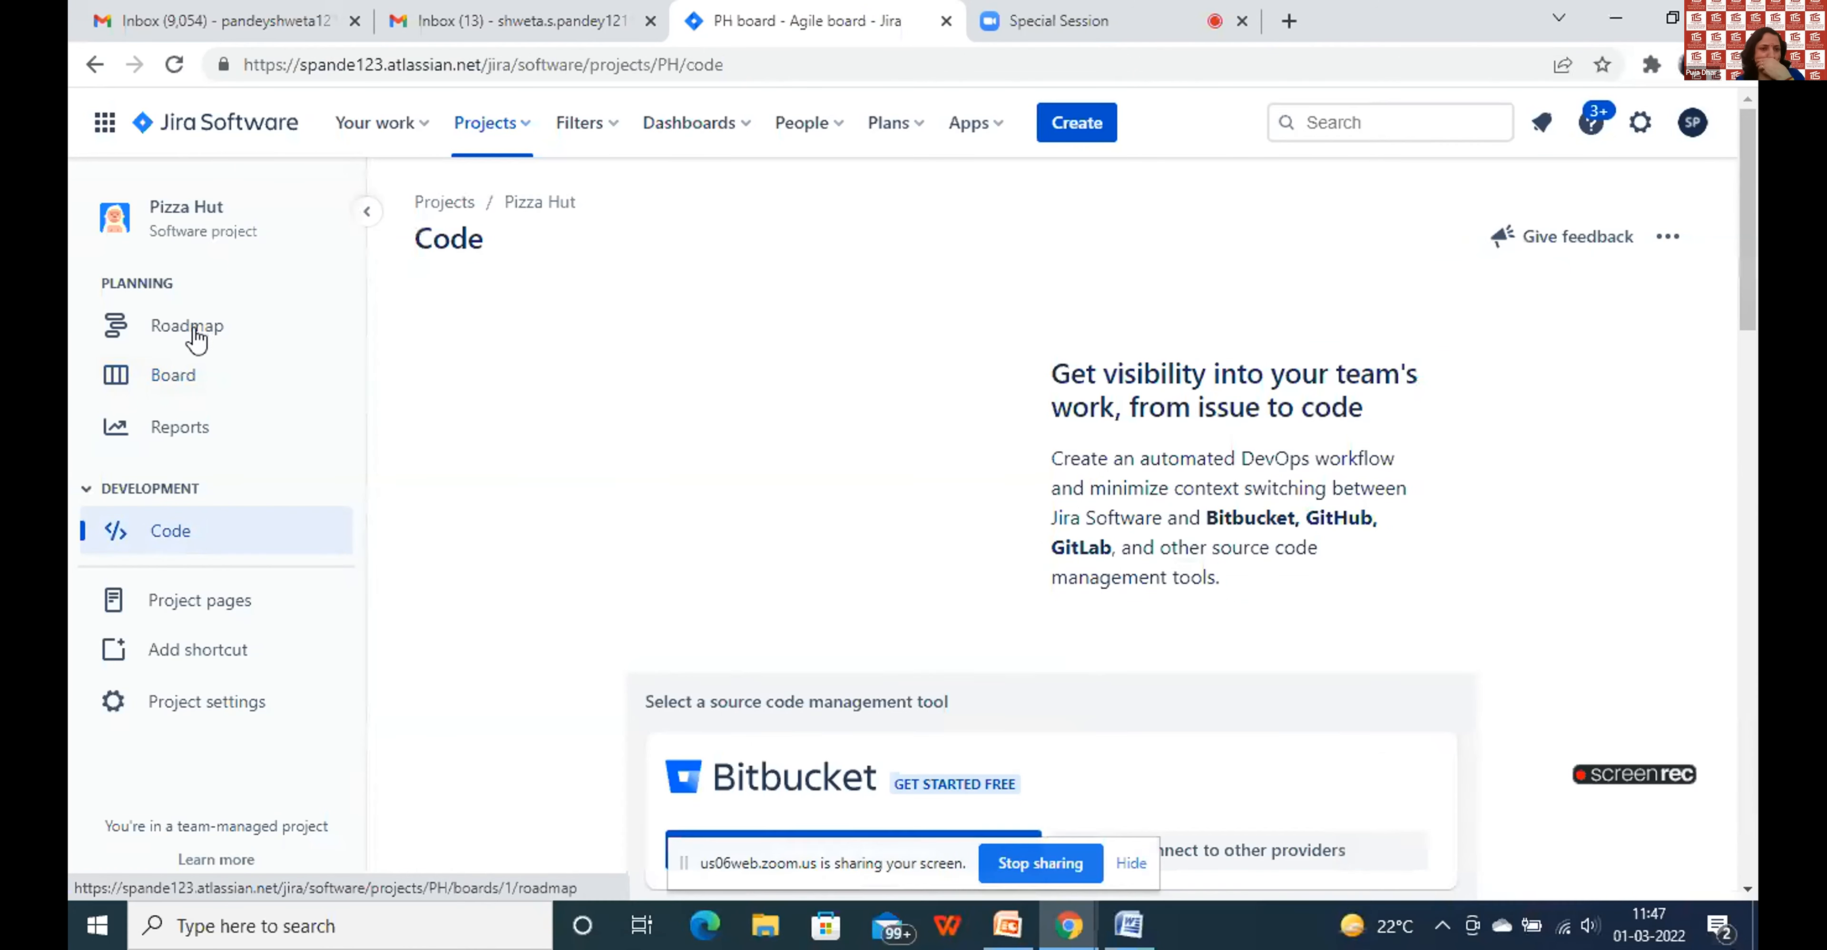
click(164, 376)
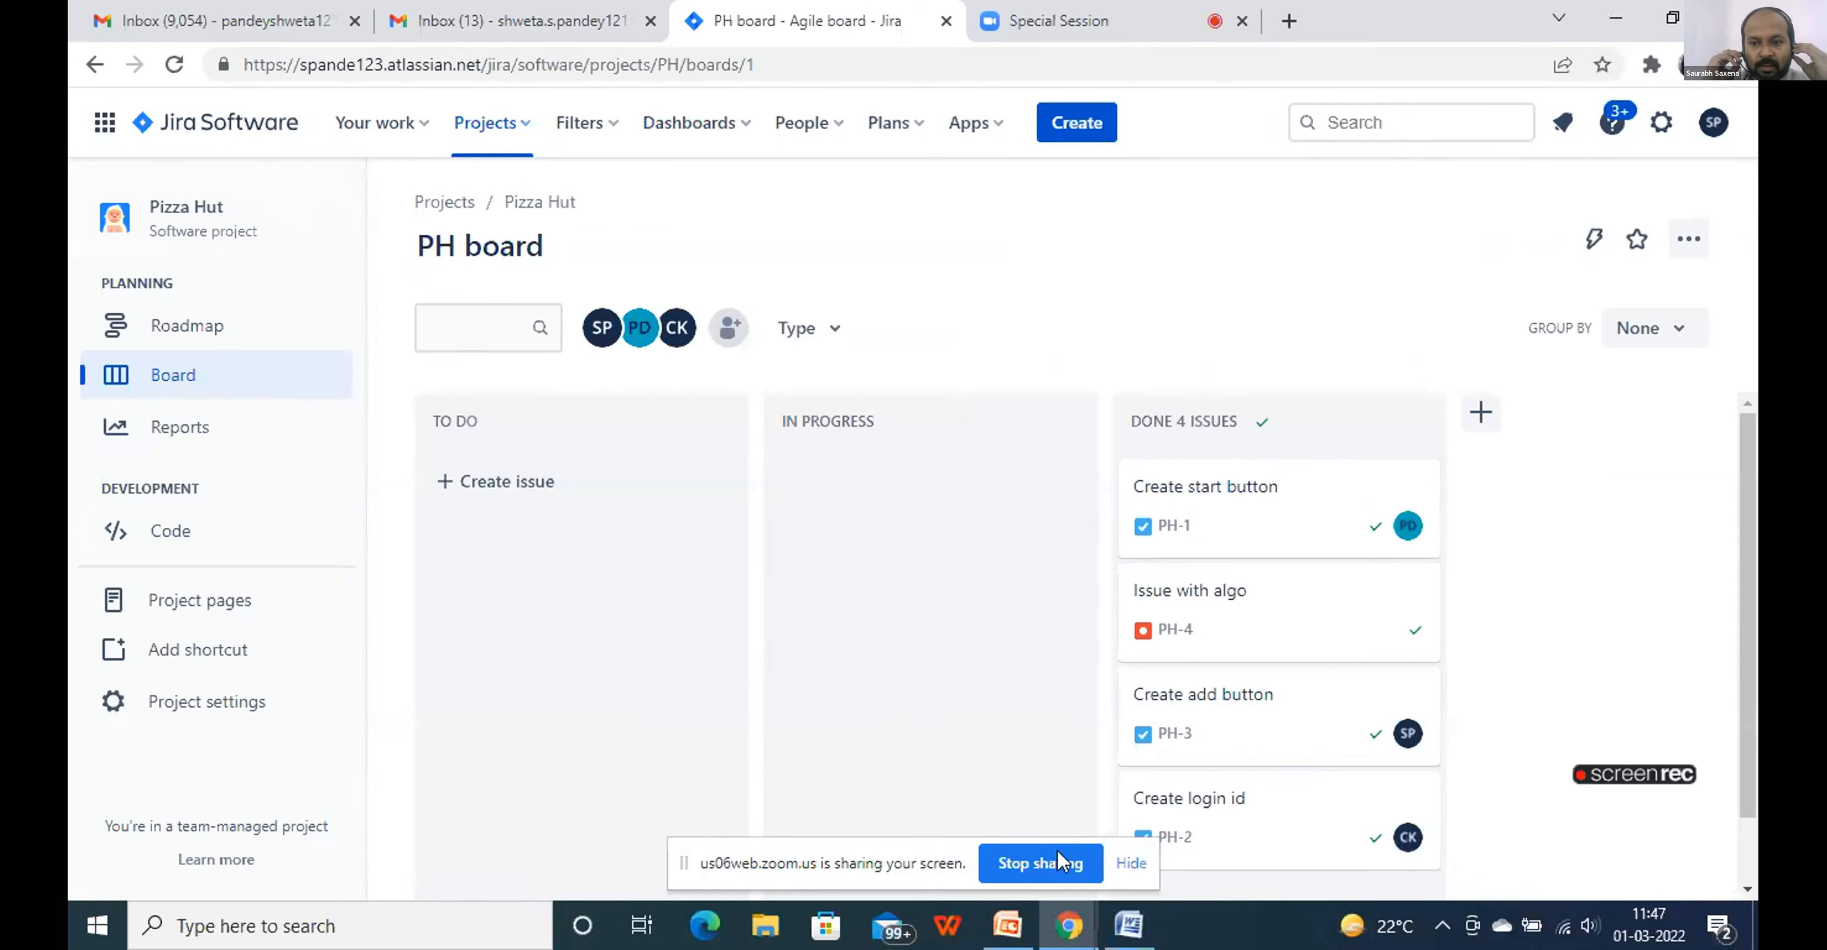
Switch to the Special Session meeting in Zoom and come back to the PH board in Jira
click(1049, 14)
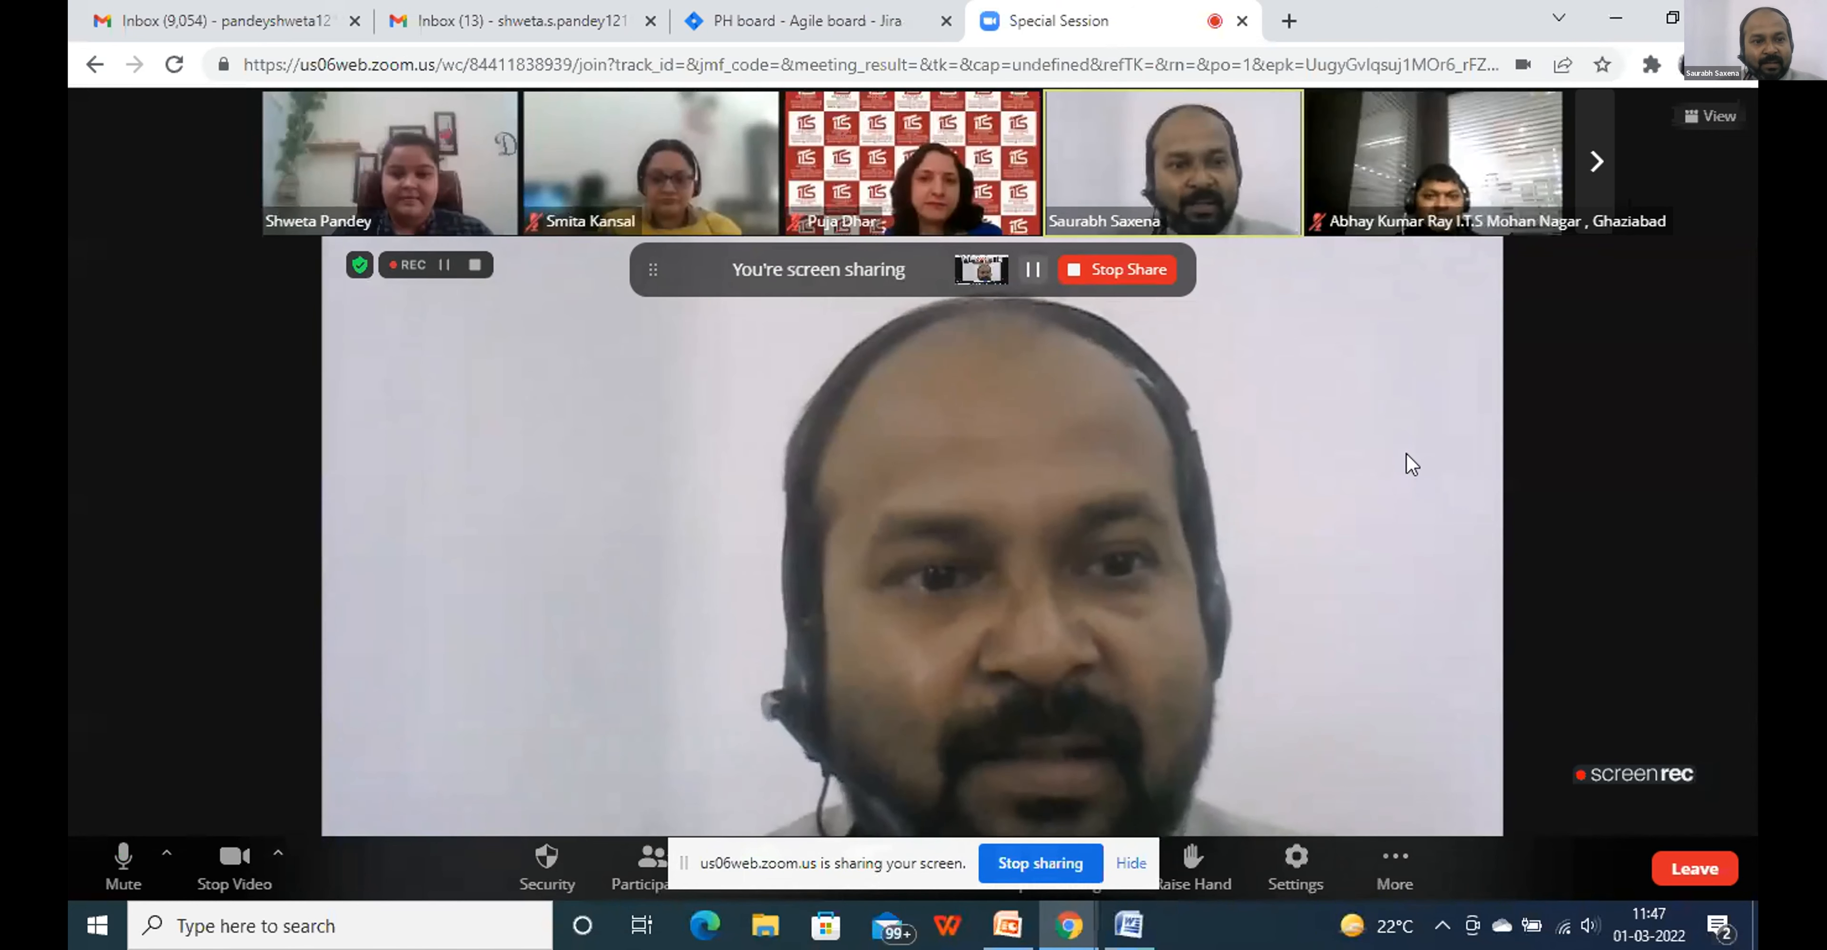
mouse_move(1015, 162)
click(806, 8)
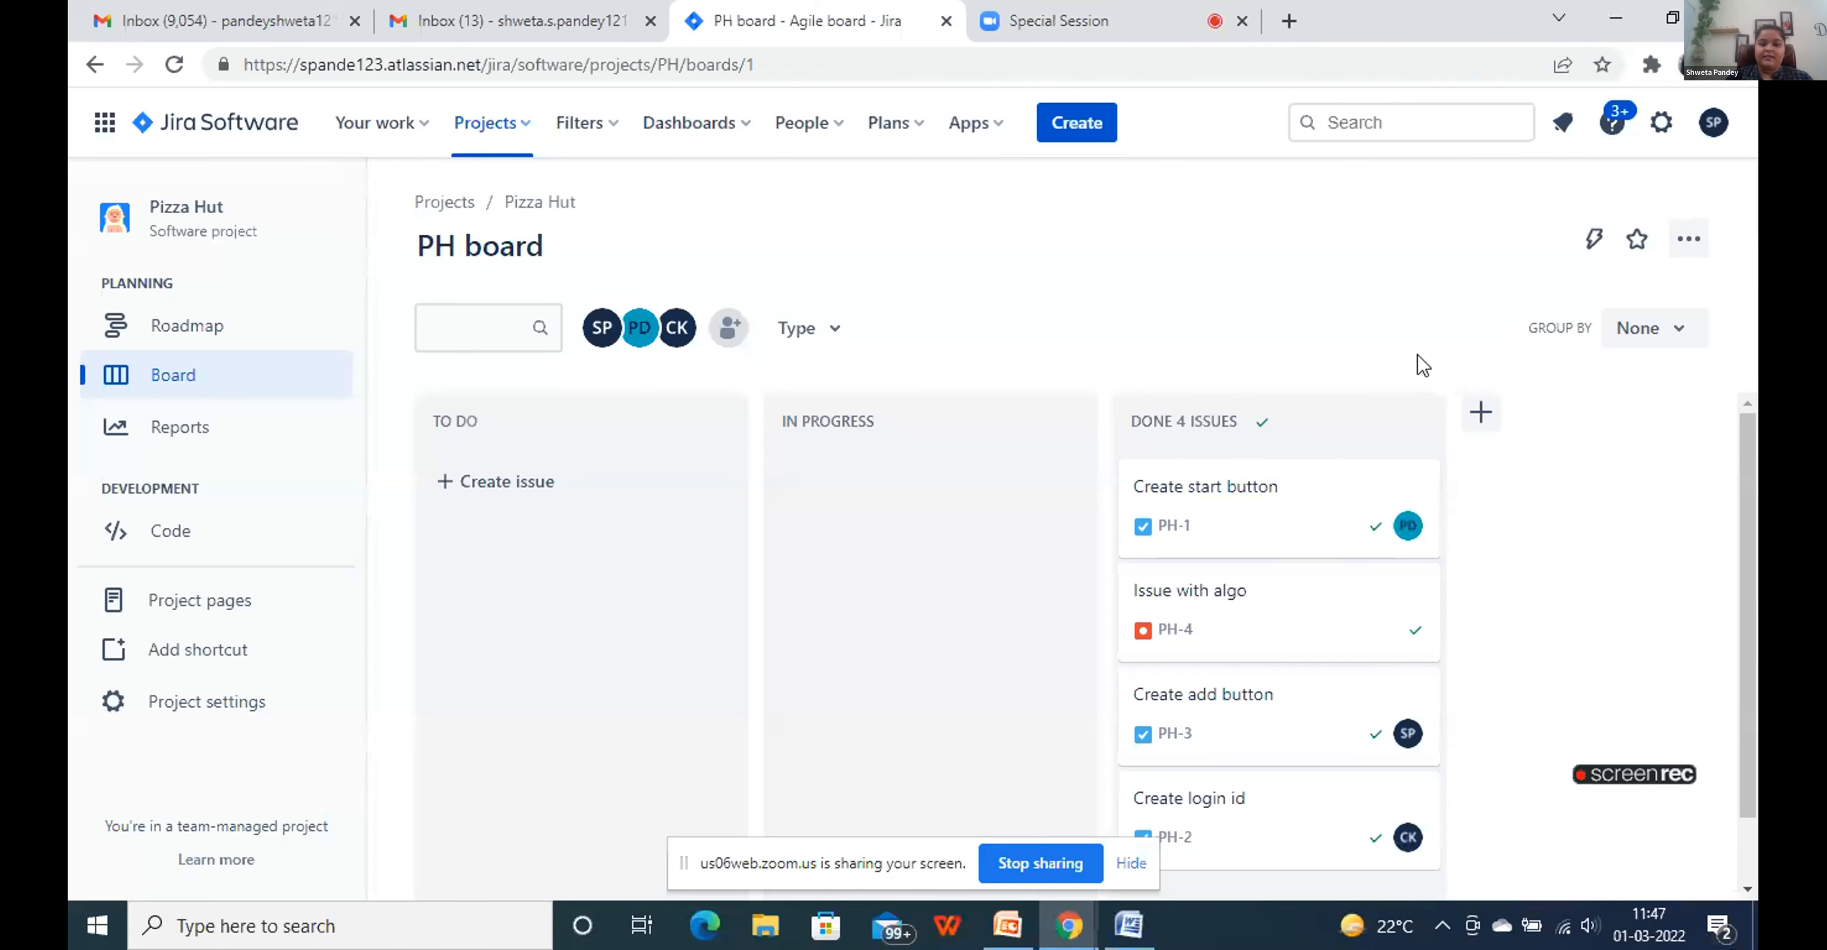
Move the "Issue with algo" bug from Done to To Do to view its details, and return it to Done
drag(1203, 599, 533, 603)
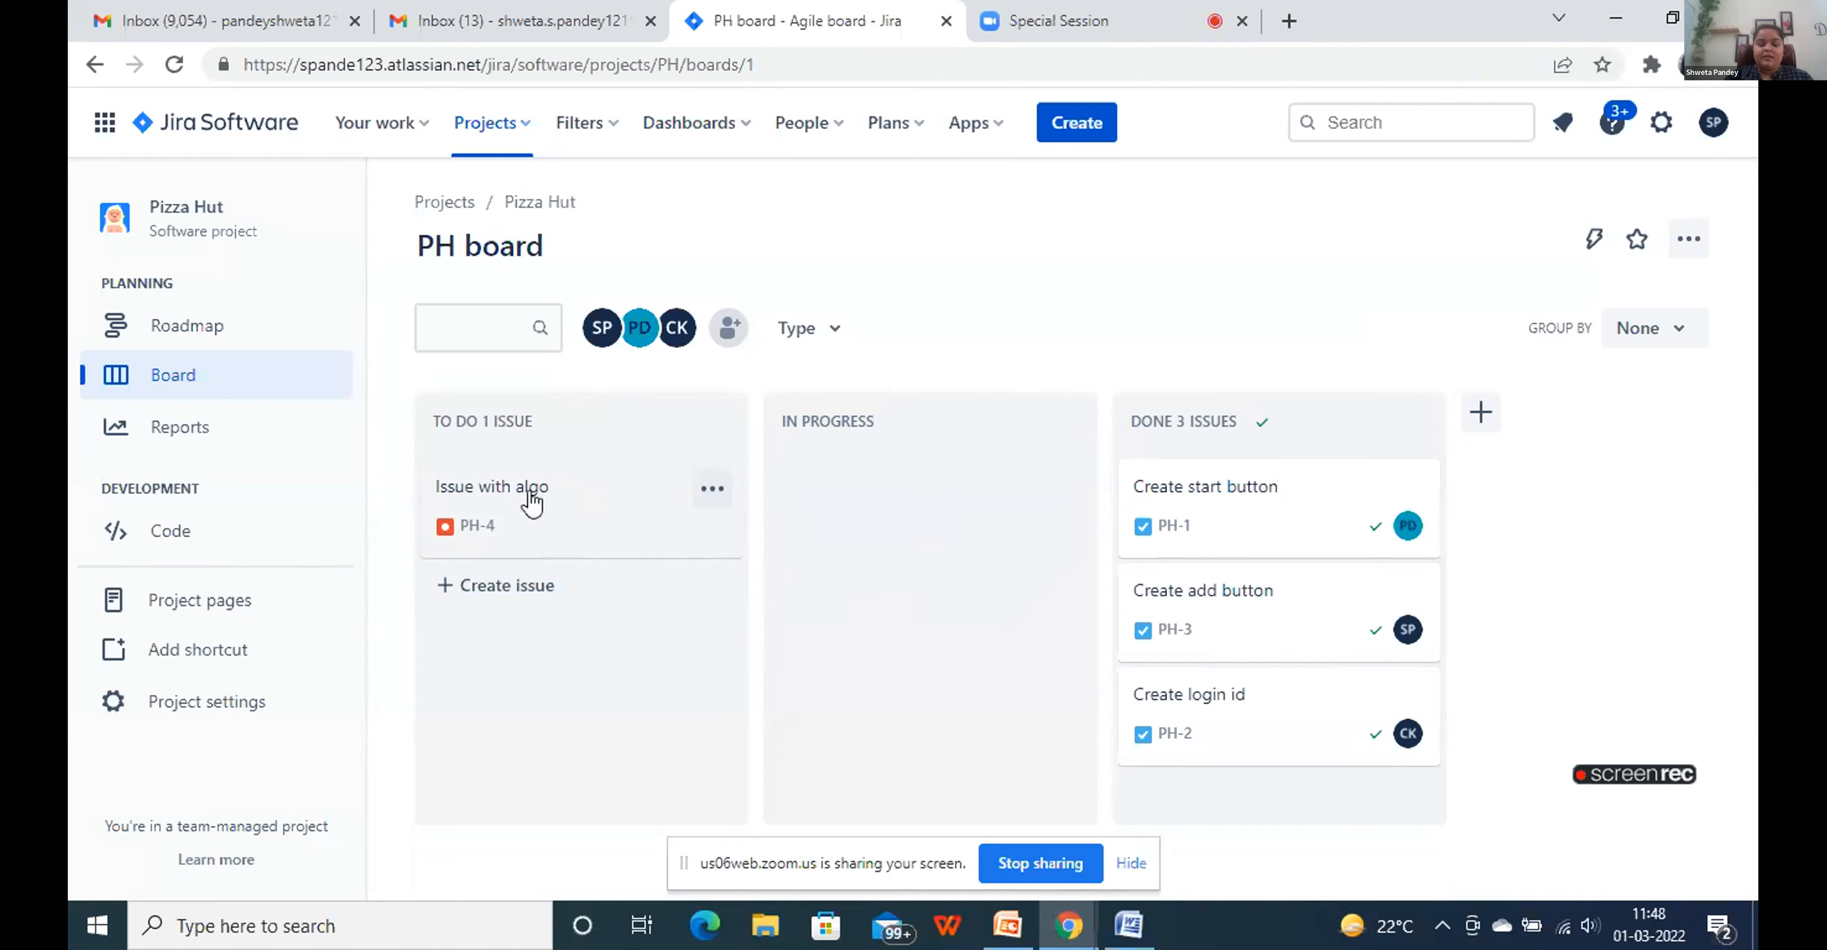
click(532, 502)
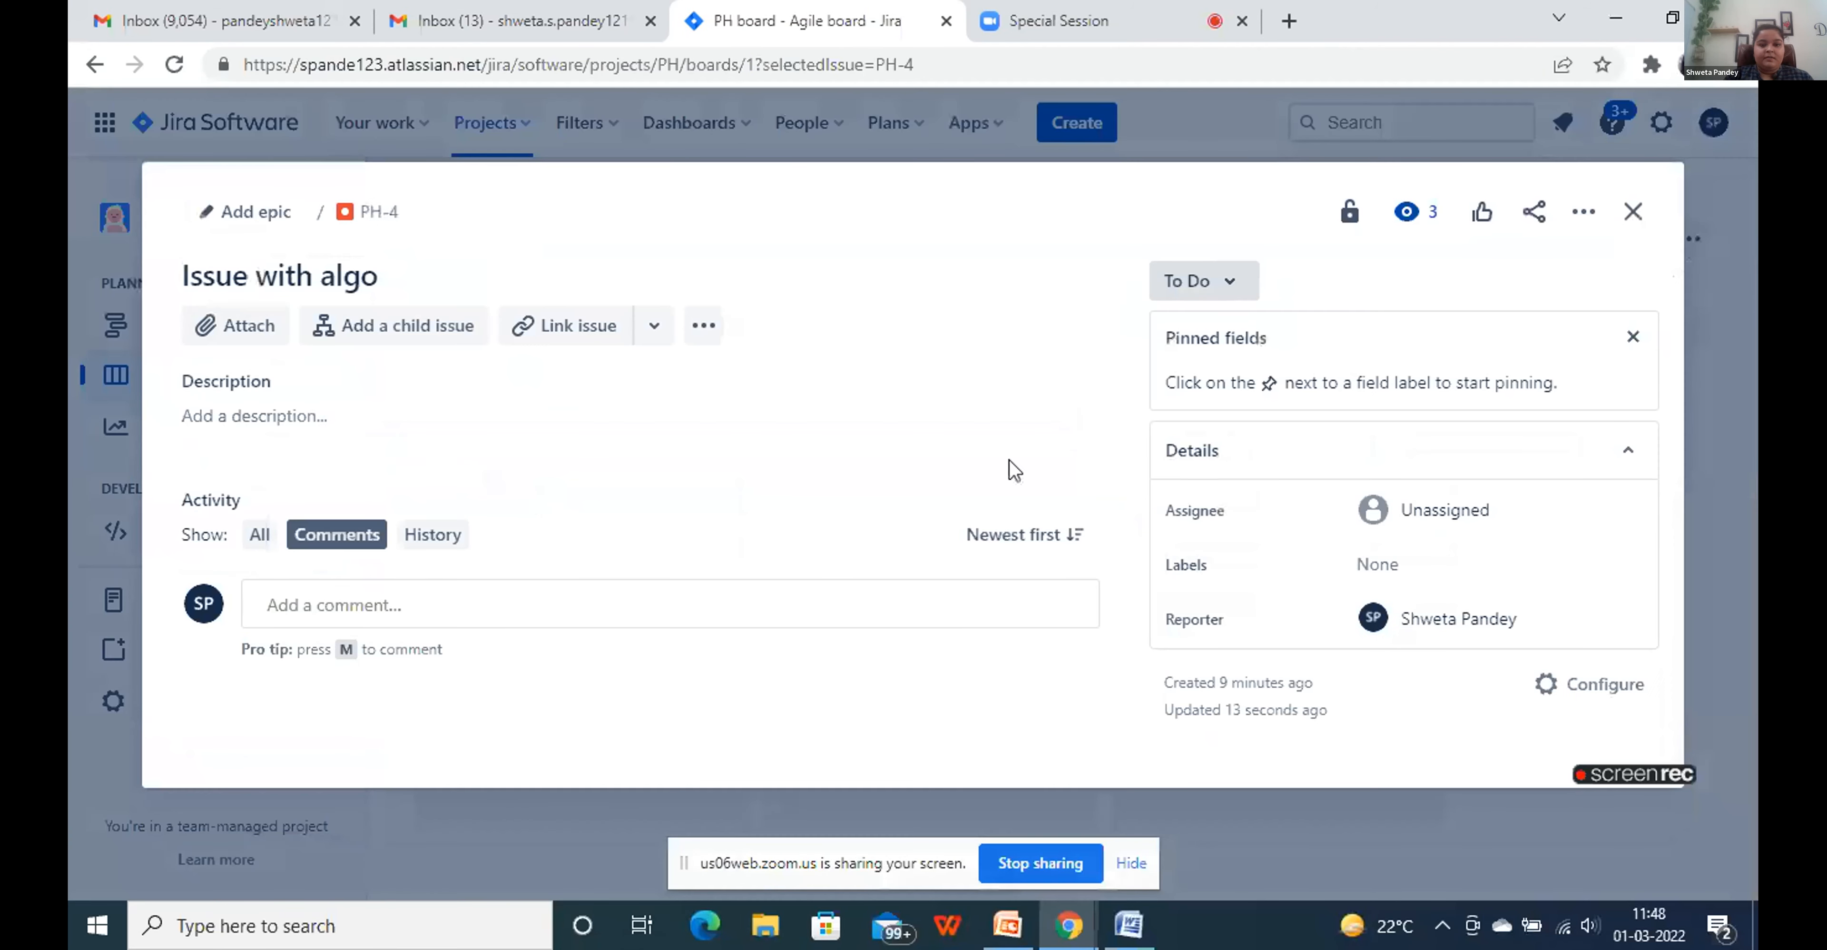
drag(1121, 329, 1129, 470)
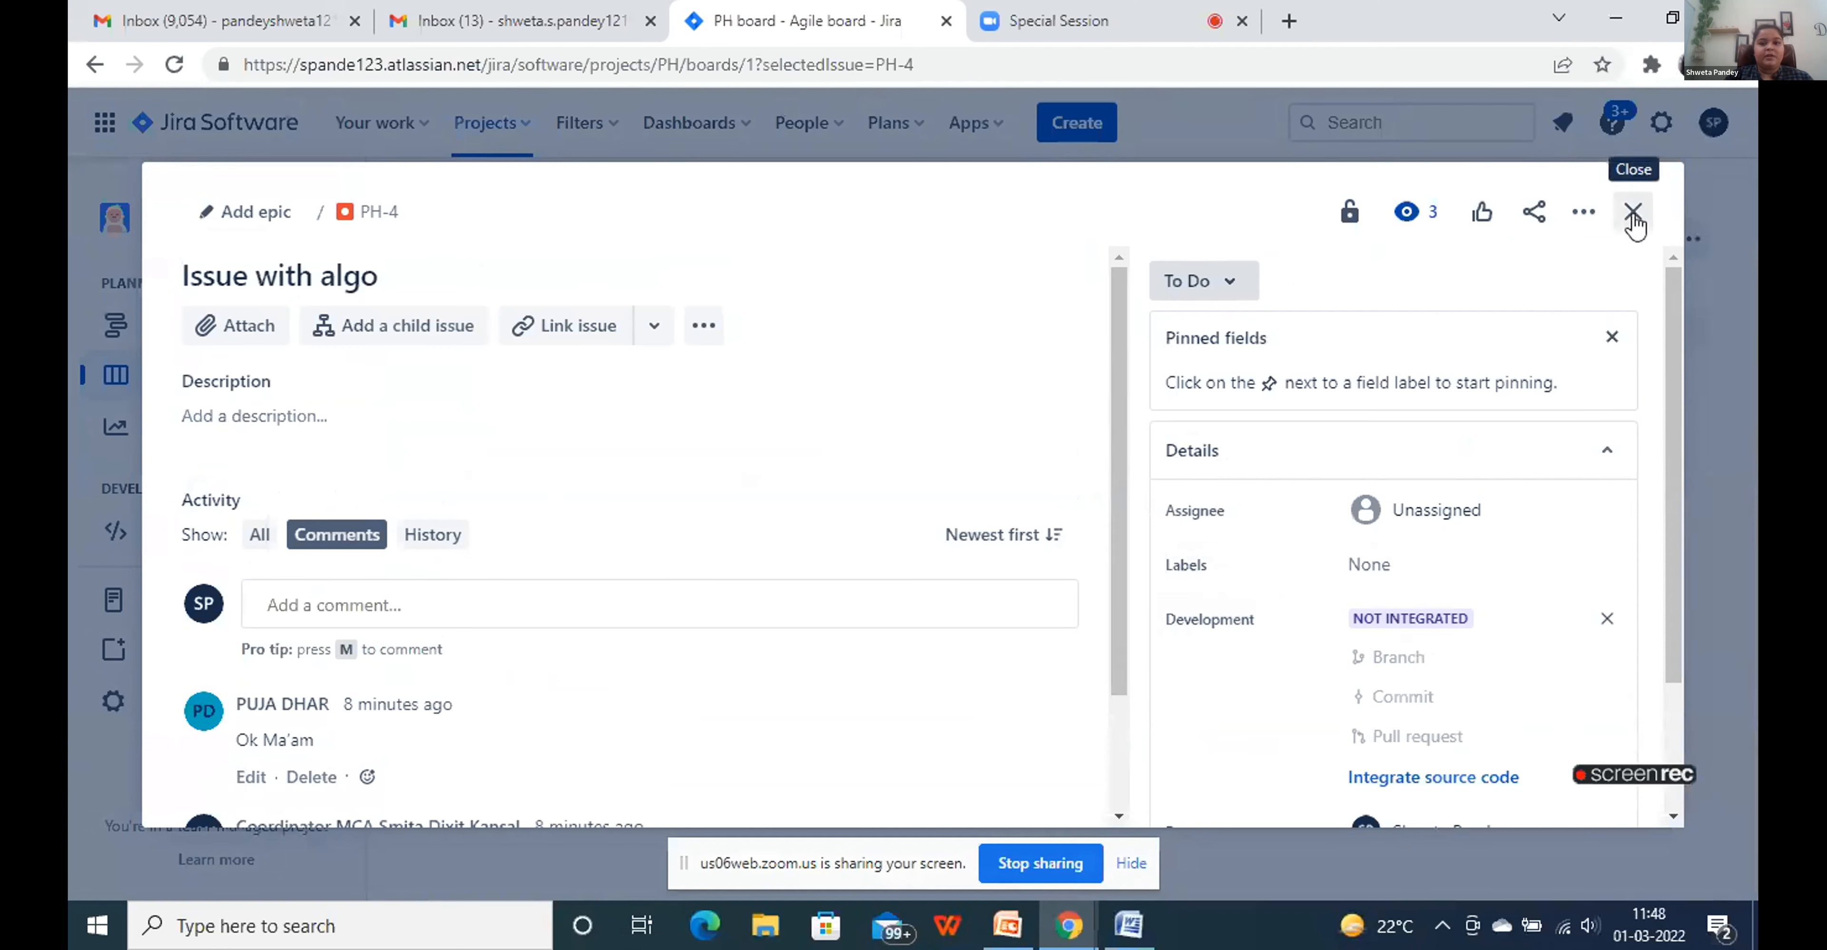
mouse_move(1671, 316)
mouse_down()
mouse_move(1680, 440)
mouse_move(1681, 321)
mouse_up()
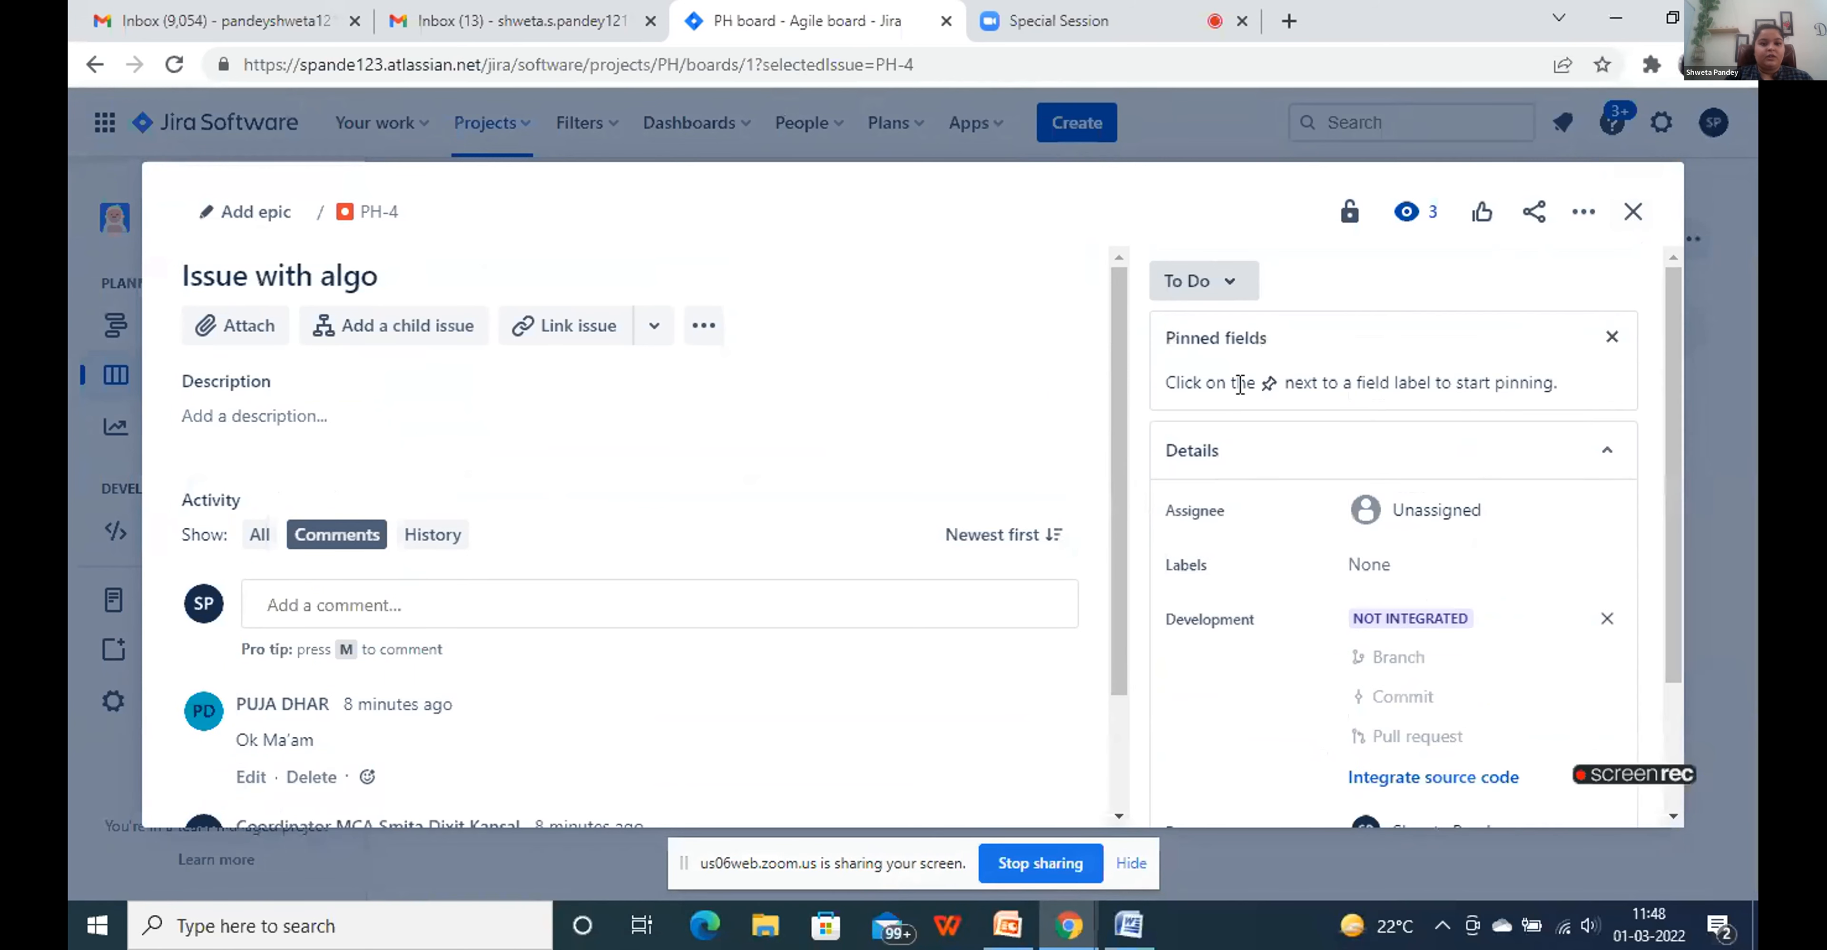
click(1626, 213)
drag(485, 537, 1184, 534)
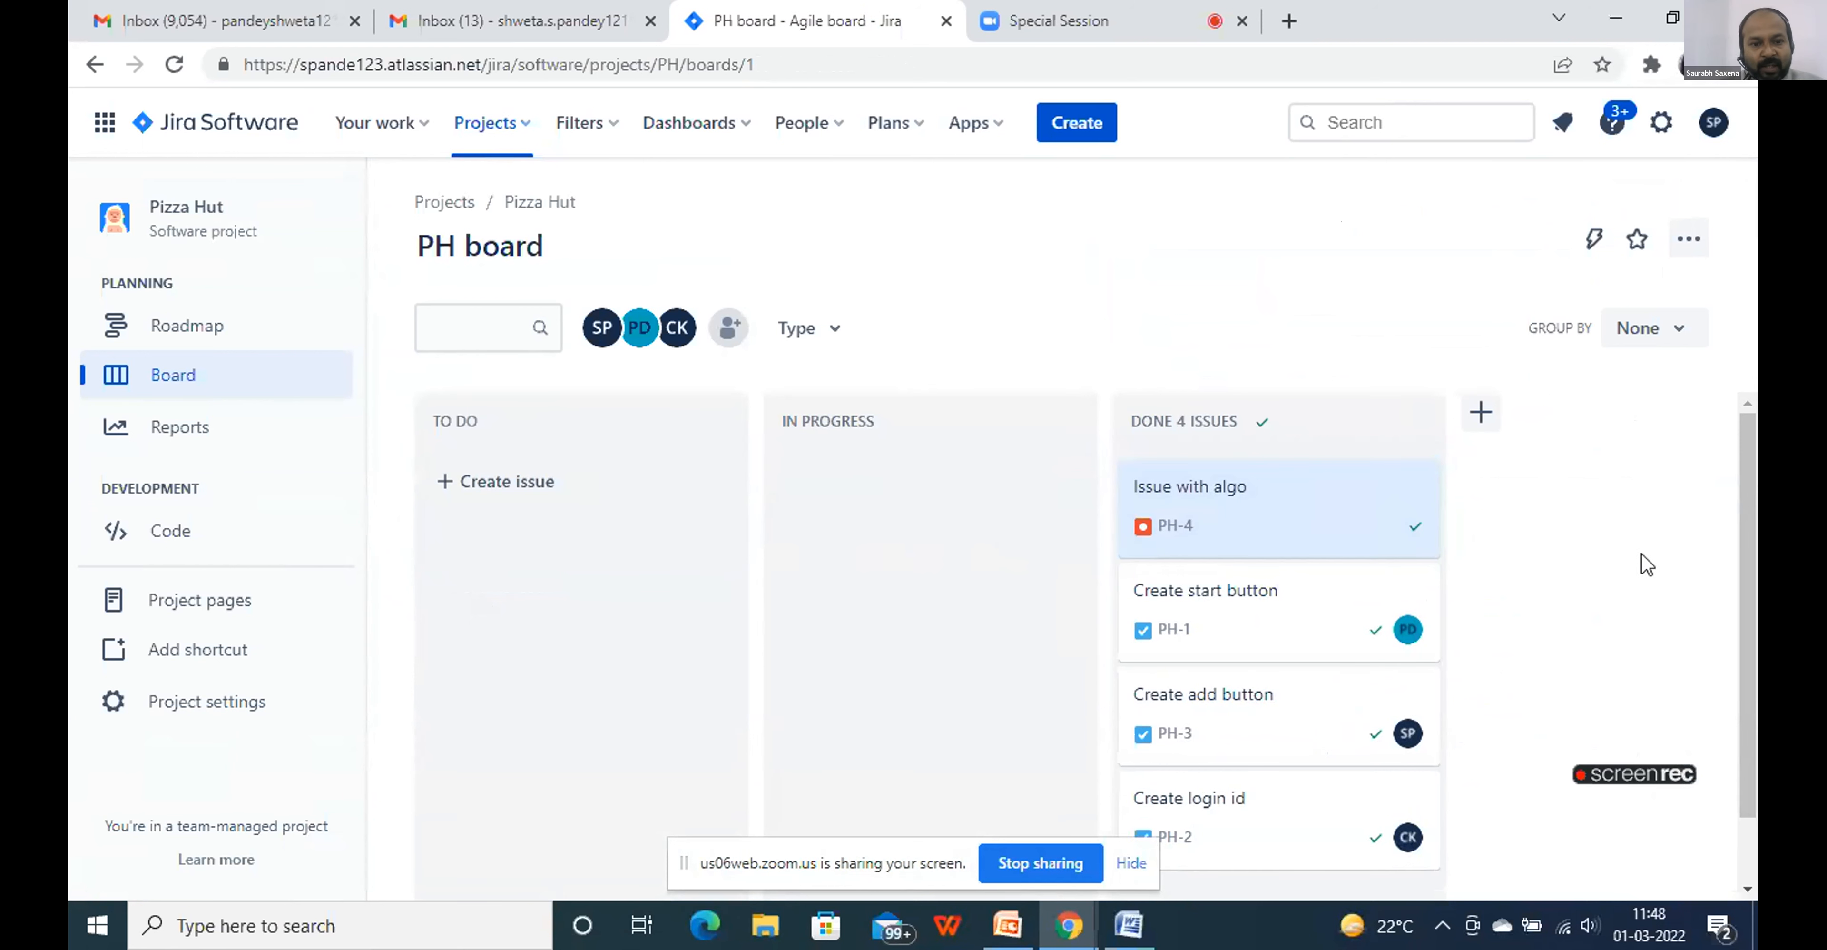
Move the "Issue with algo" bug from Done to To Do and review its comments and assignee options
drag(1262, 512, 669, 531)
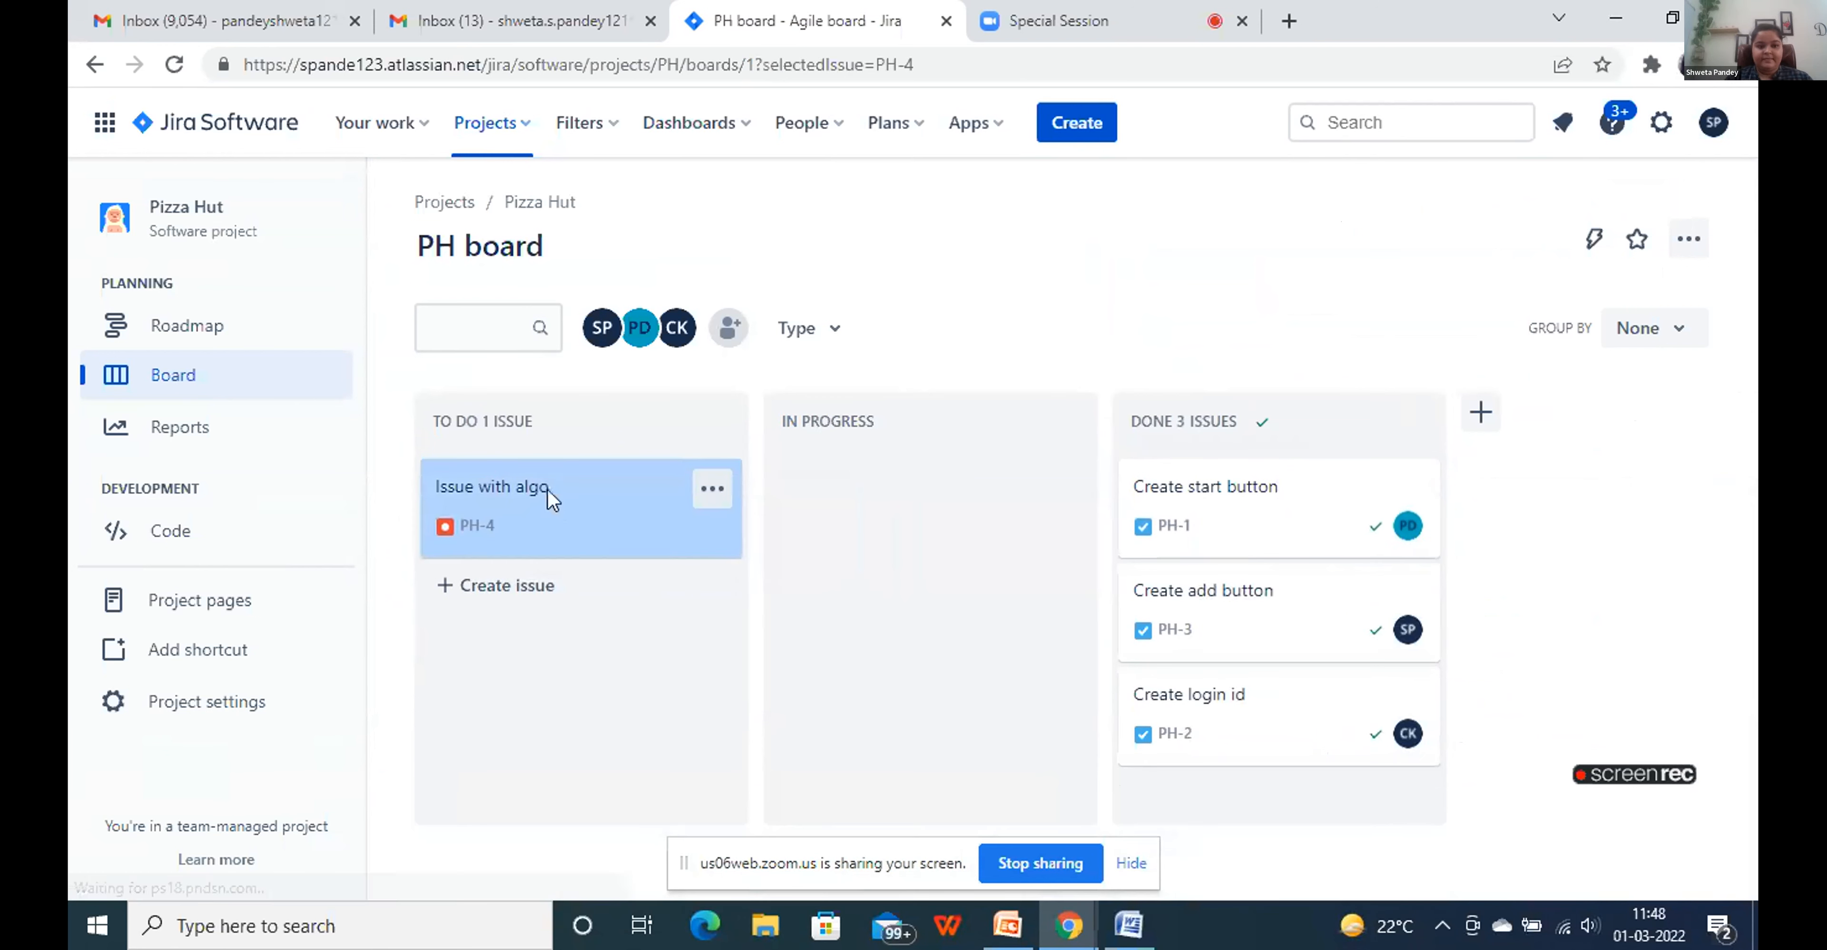
click(550, 501)
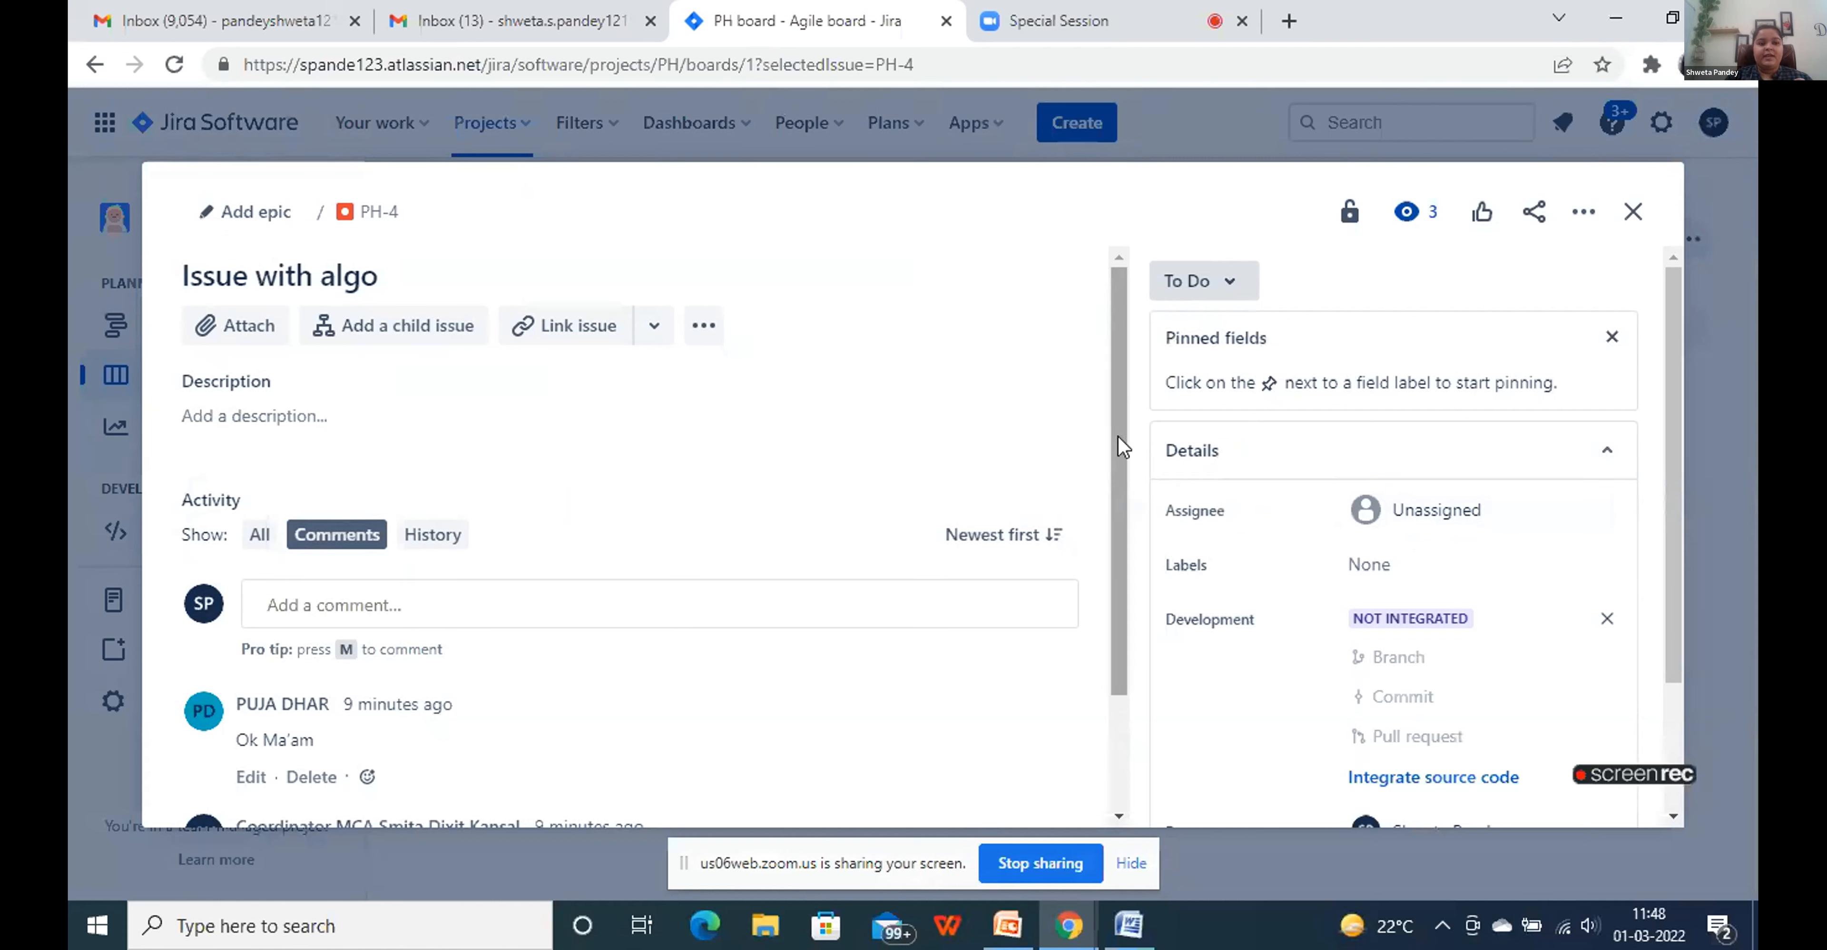
drag(1118, 436, 1113, 550)
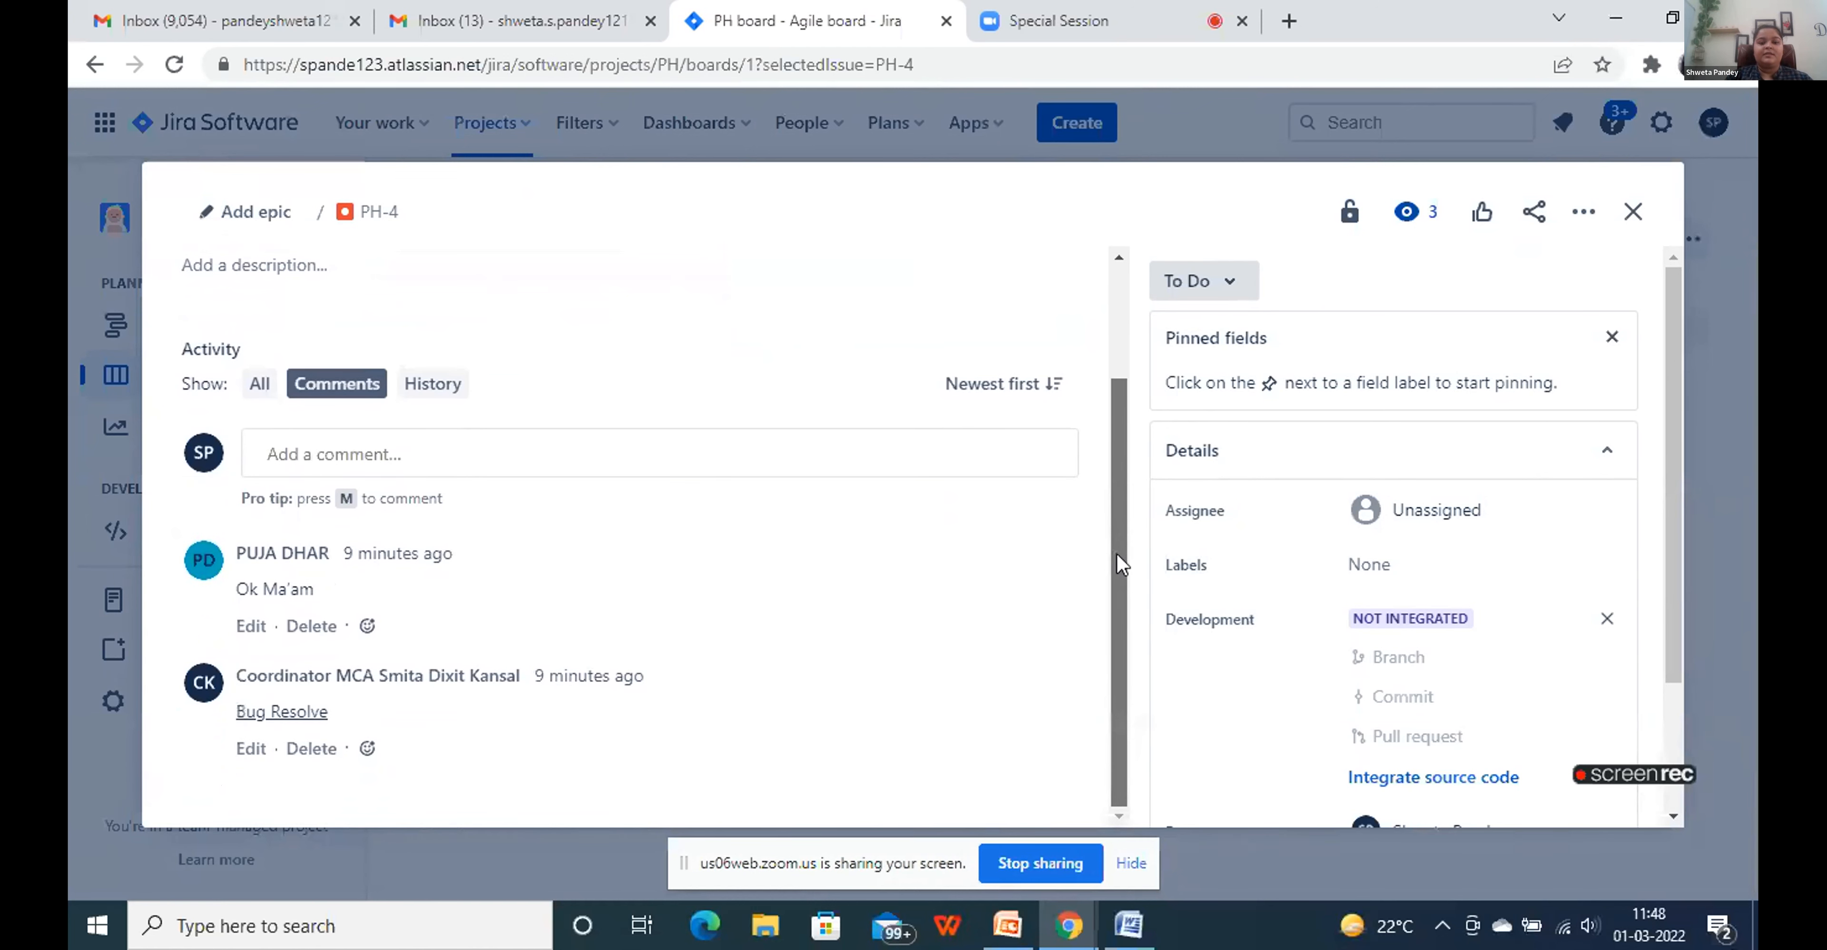
drag(1116, 542, 1101, 367)
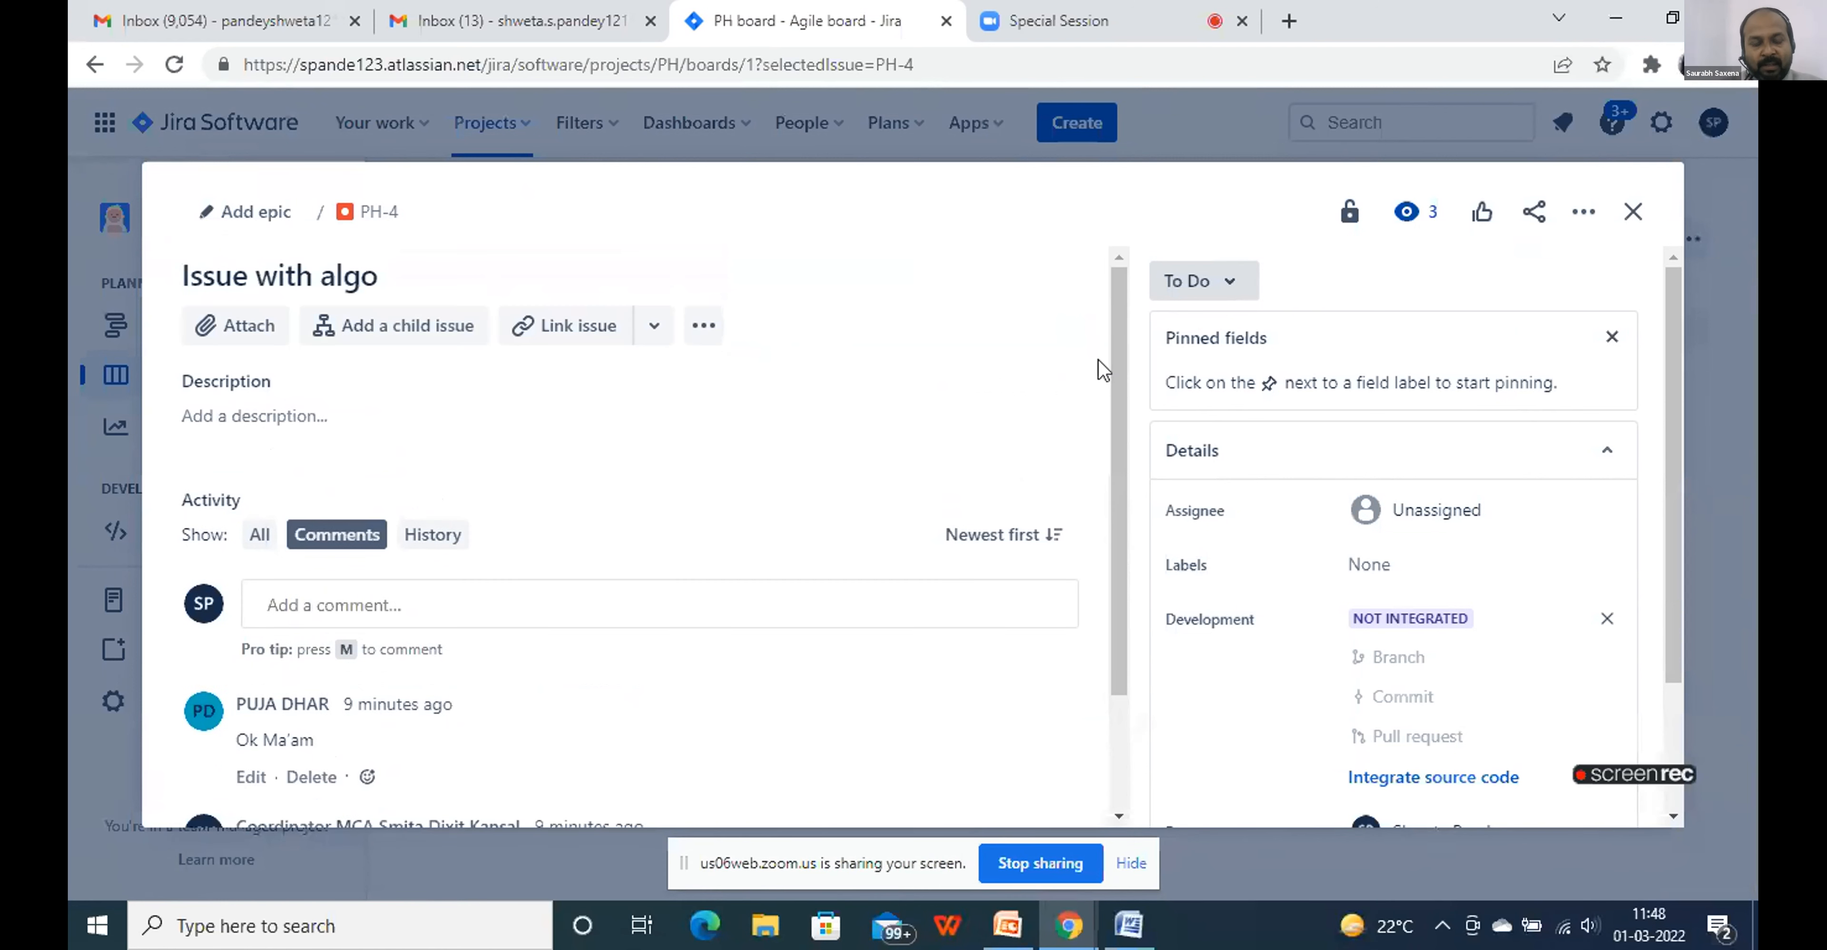
click(1410, 511)
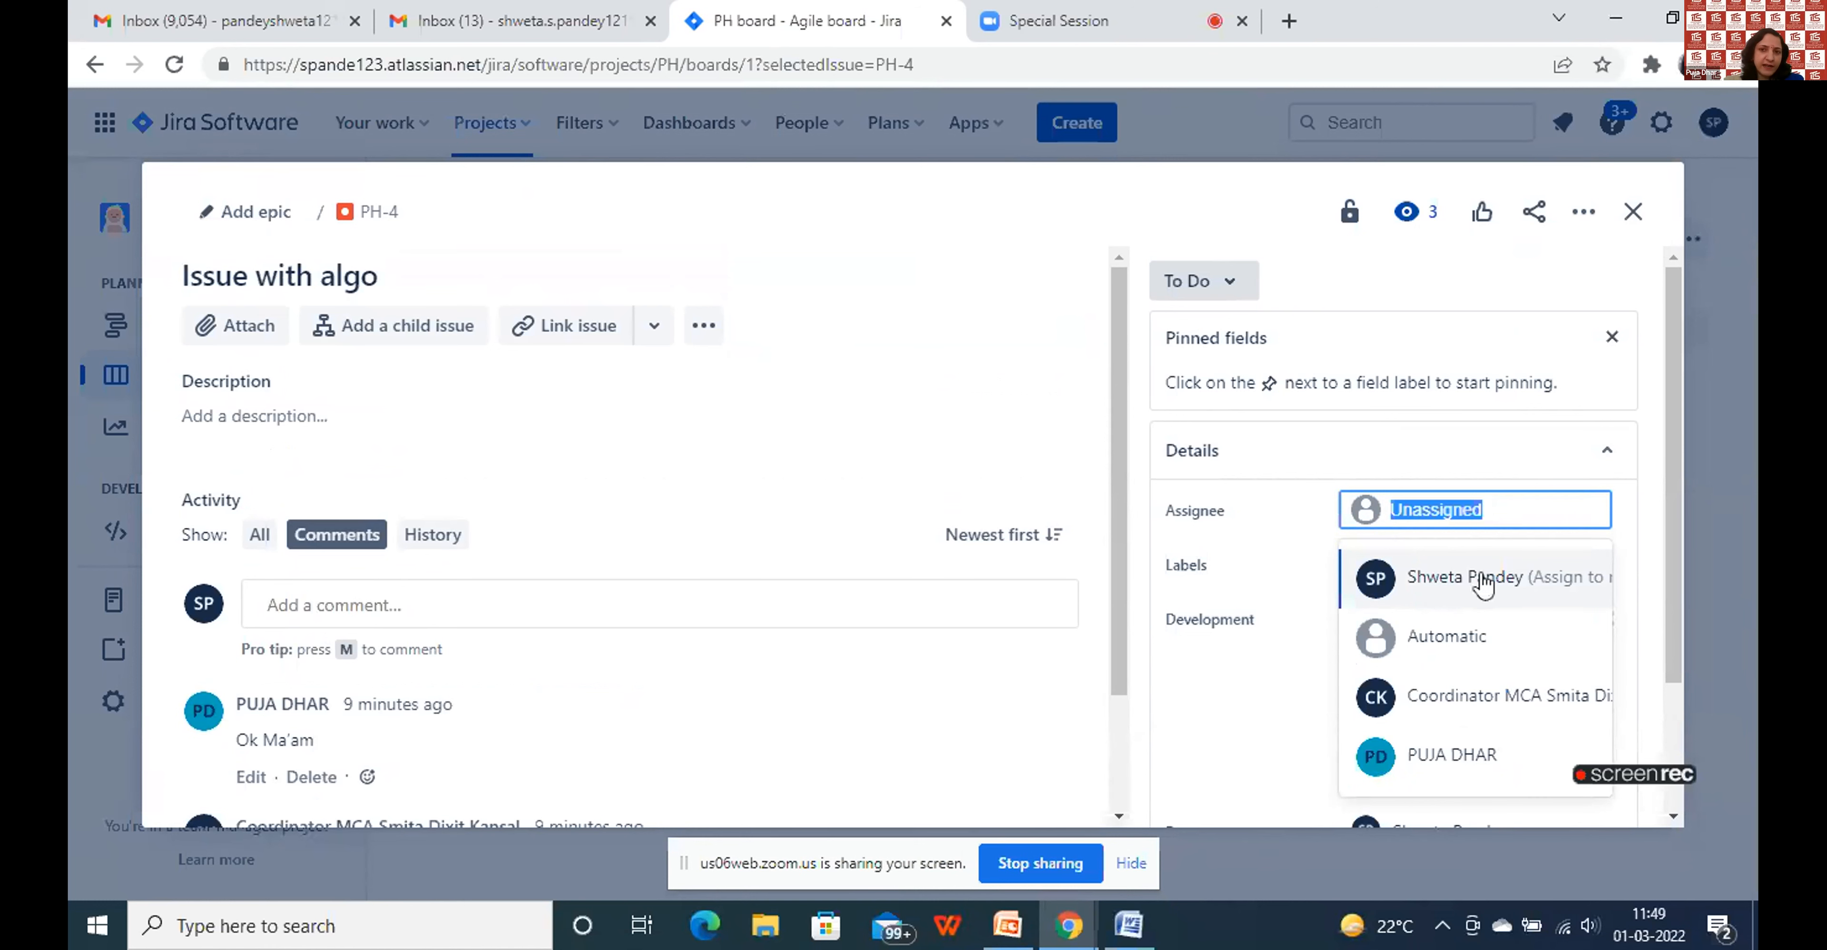
click(1631, 214)
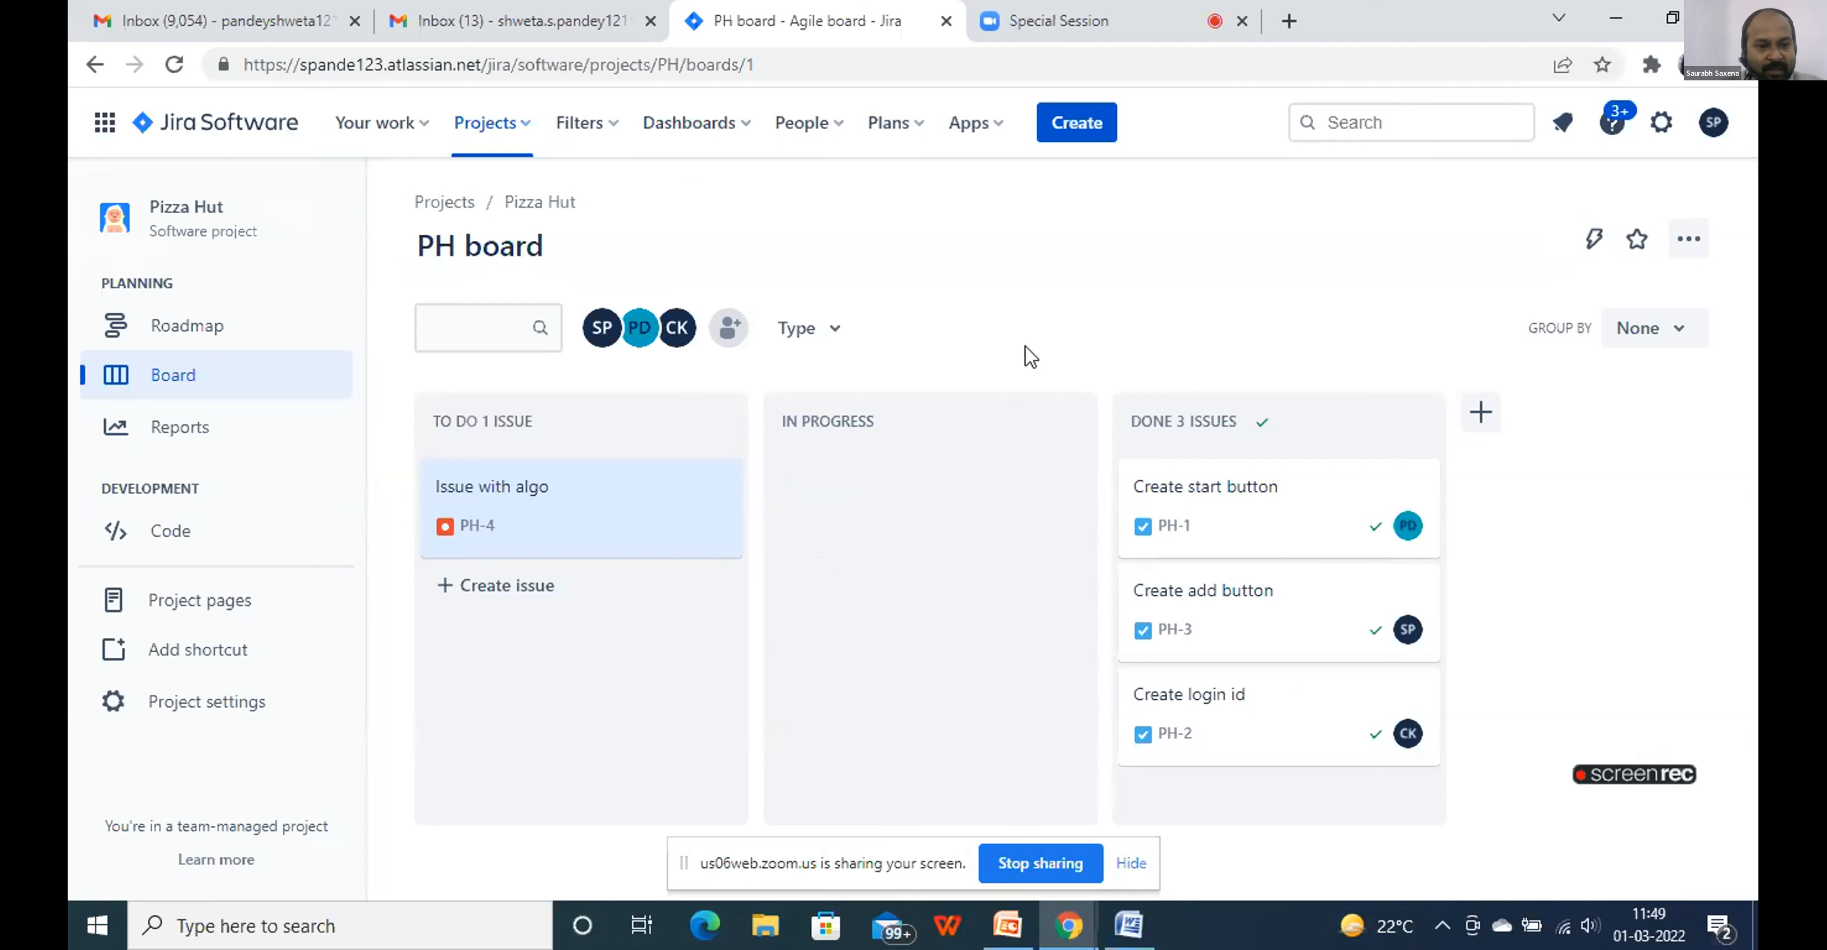
Raise the system volume and switch to the Special Session meeting in Zoom
key(XF86AudioLowerVolume)
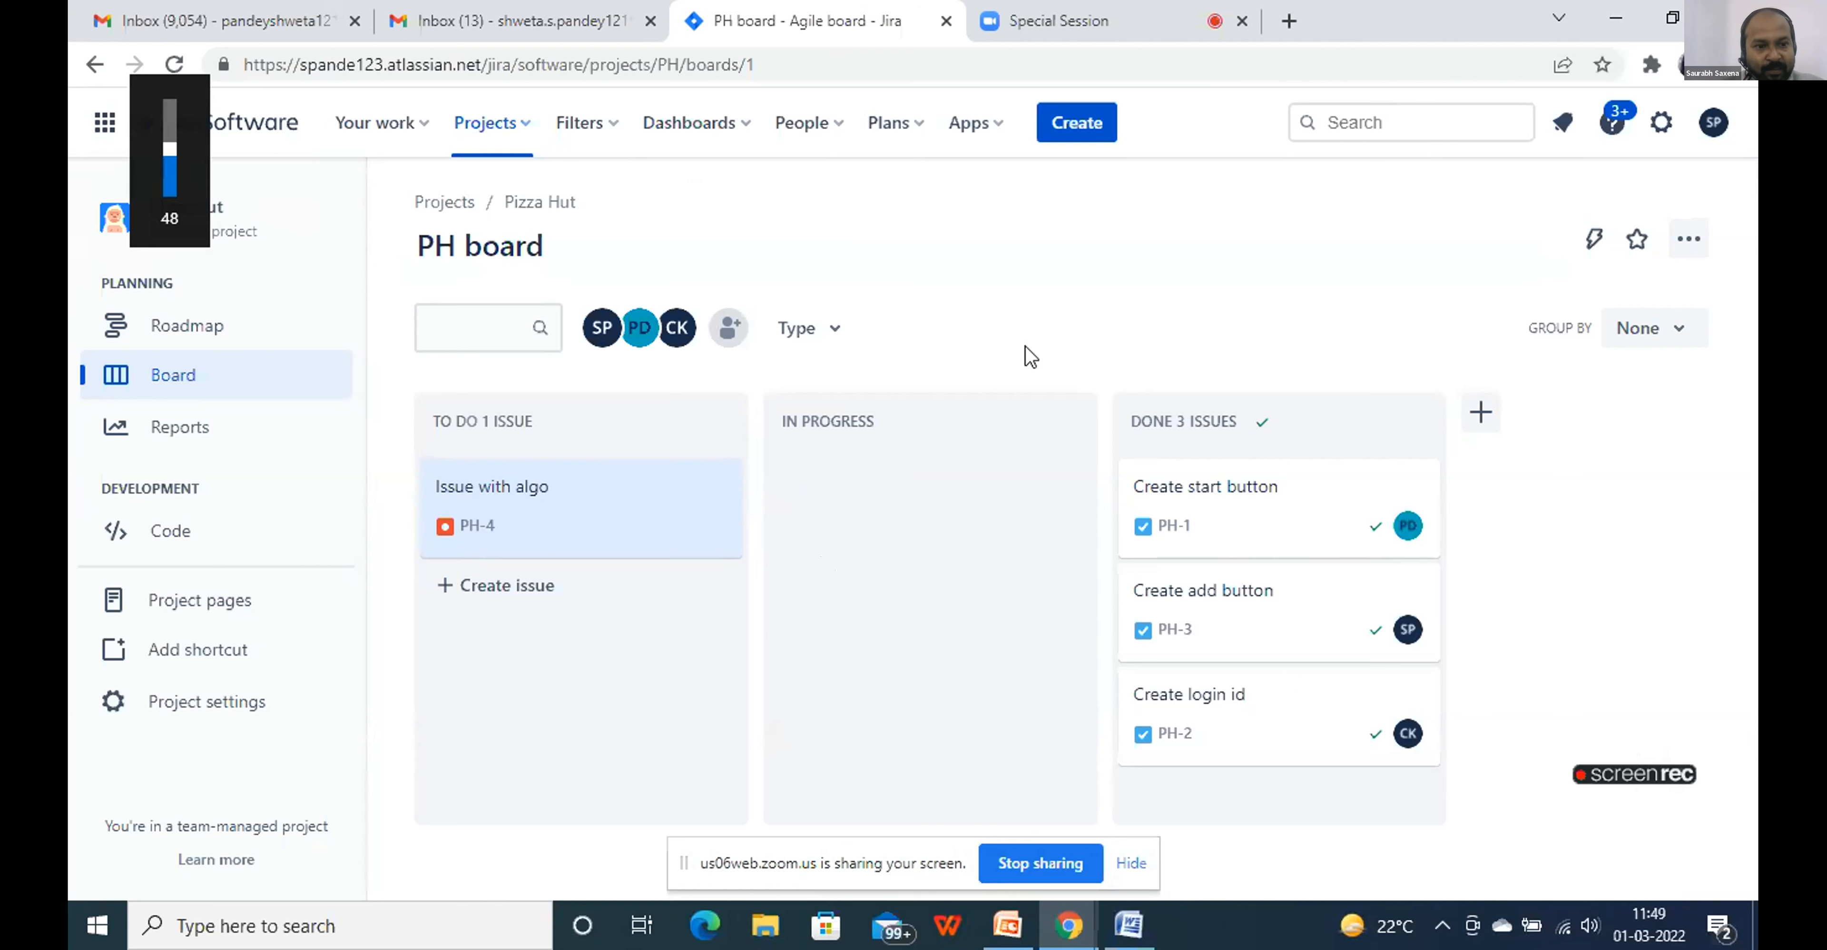
key(XF86AudioRaiseVolume)
key(XF86AudioRaiseVolume)
key(XF86AudioRaiseVolume)
key(XF86AudioRaiseVolume)
key(XF86AudioRaiseVolume)
key(XF86AudioRaiseVolume)
key(XF86AudioRaiseVolume)
key(XF86AudioRaiseVolume)
key(XF86AudioRaiseVolume)
key(XF86AudioRaiseVolume)
key(XF86AudioRaiseVolume)
key(XF86AudioRaiseVolume)
key(XF86AudioRaiseVolume)
key(XF86AudioRaiseVolume)
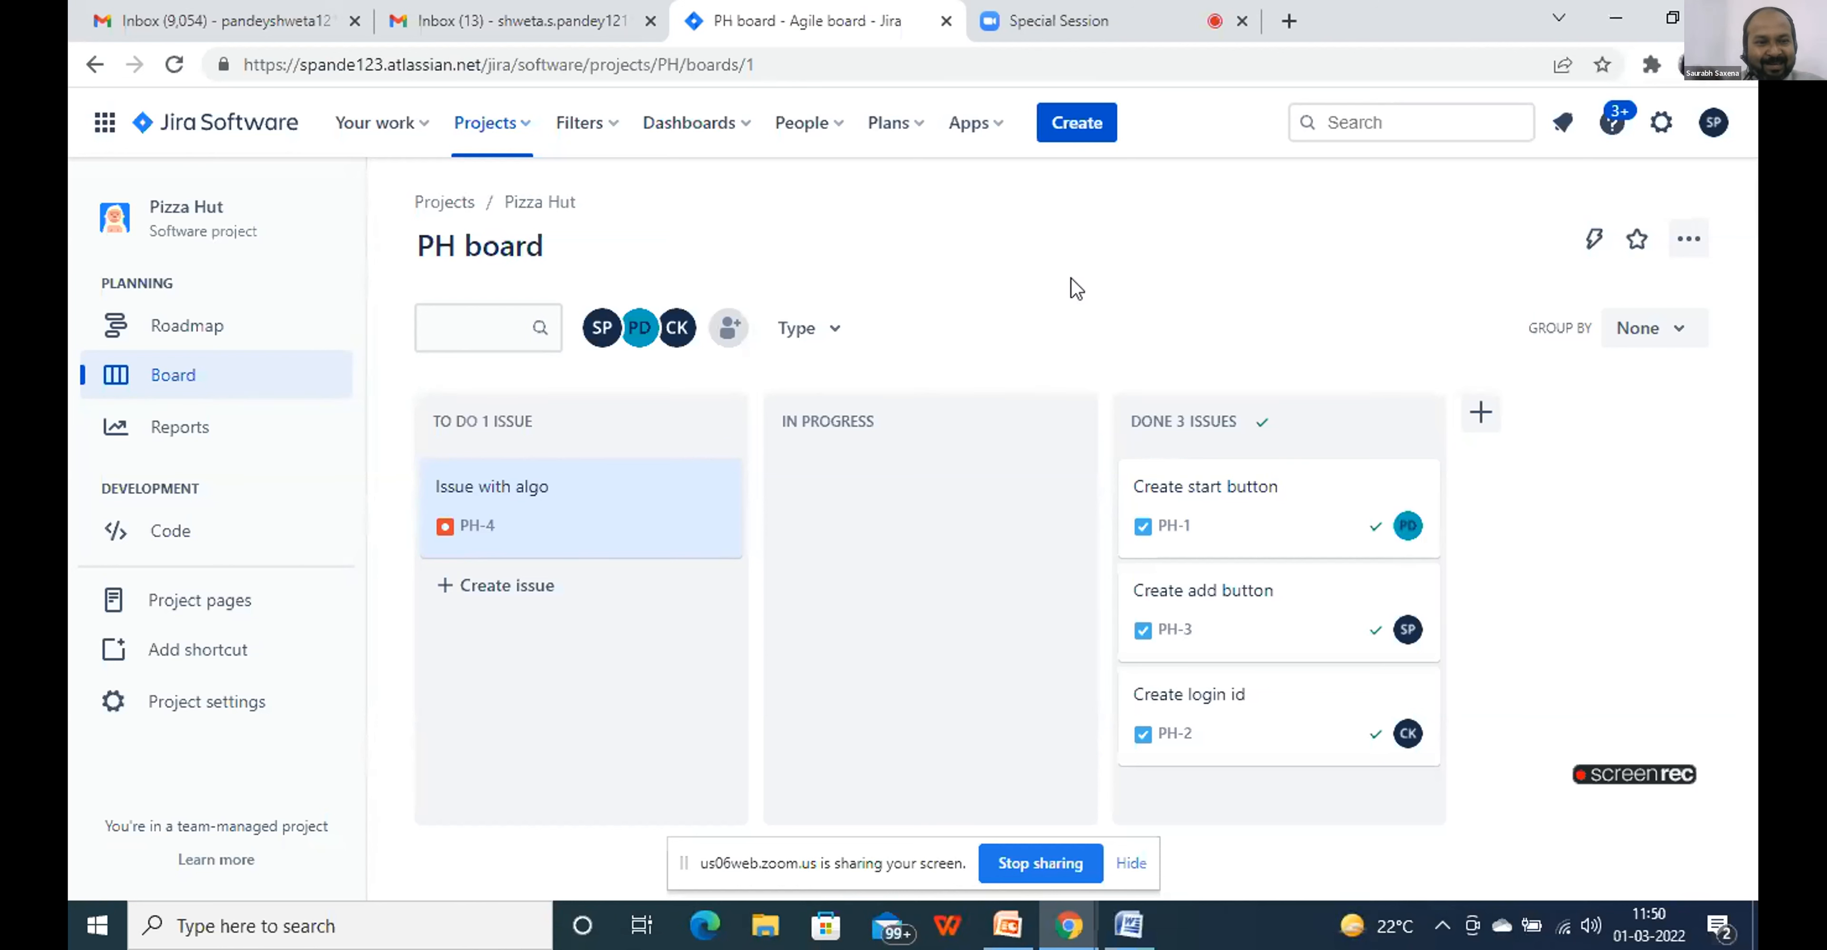
click(1006, 32)
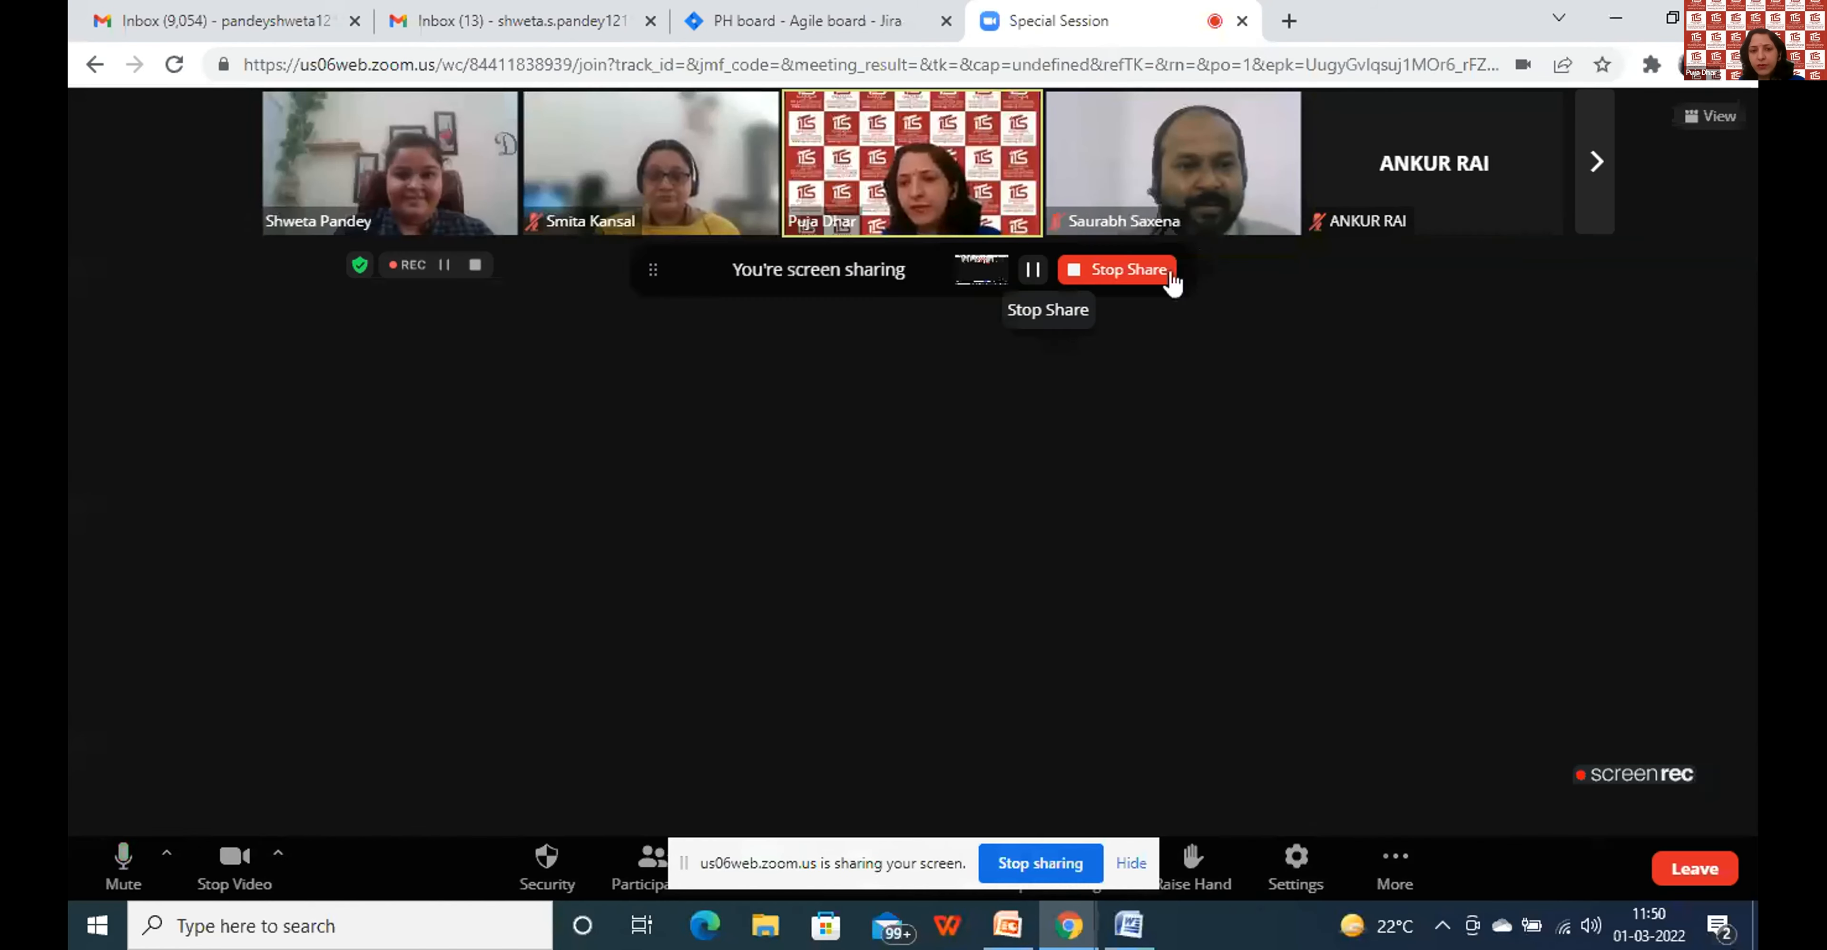